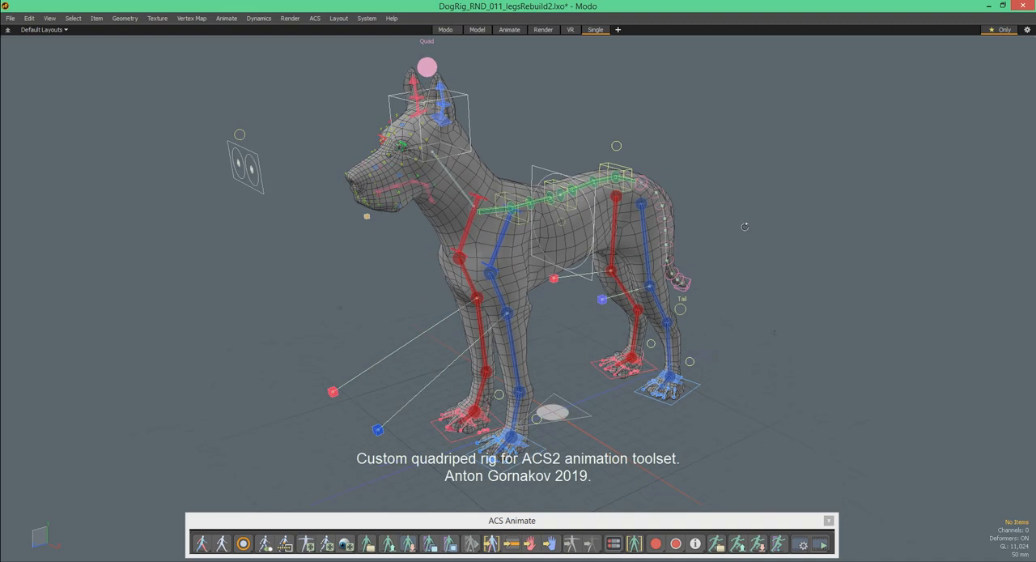
- Bring up the ACS tools palette and switch the dog rig to guide editing mode
left_click_drag(691, 247, 726, 219, "alt")
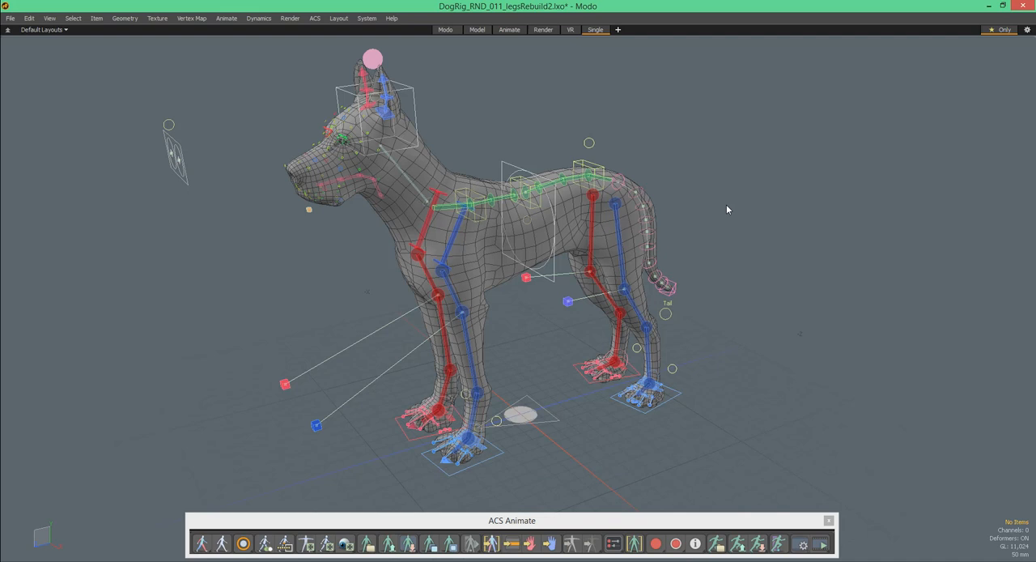
left_click_drag(675, 143, 659, 197, "alt")
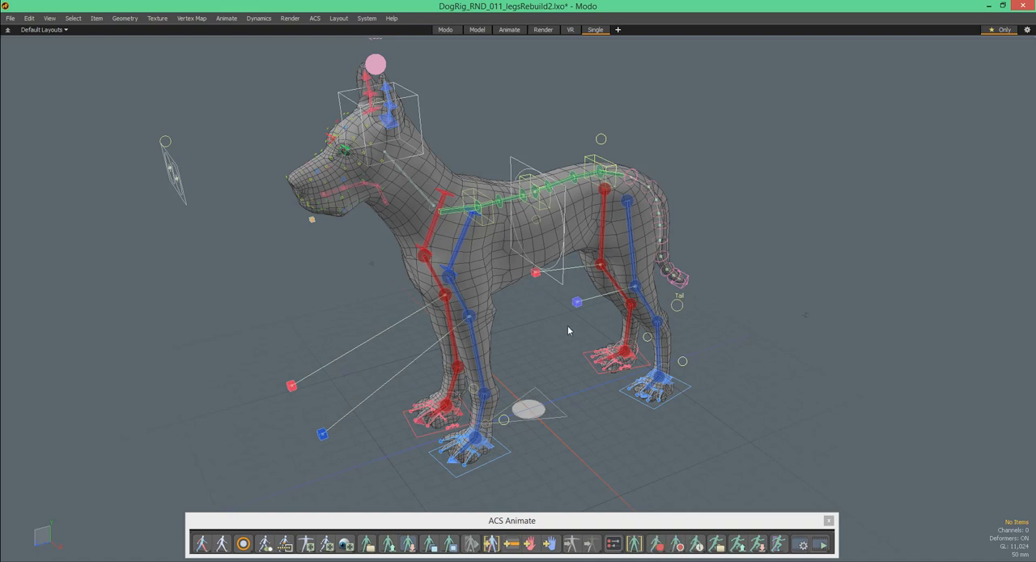
key("Escape")
key("ctrl+Tab")
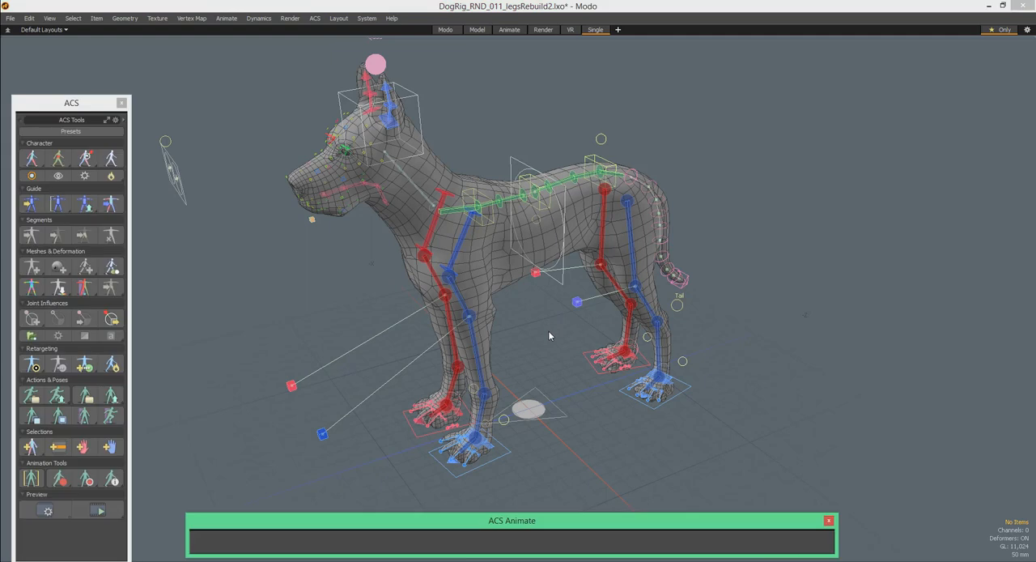
left_click_drag(75, 106, 78, 90)
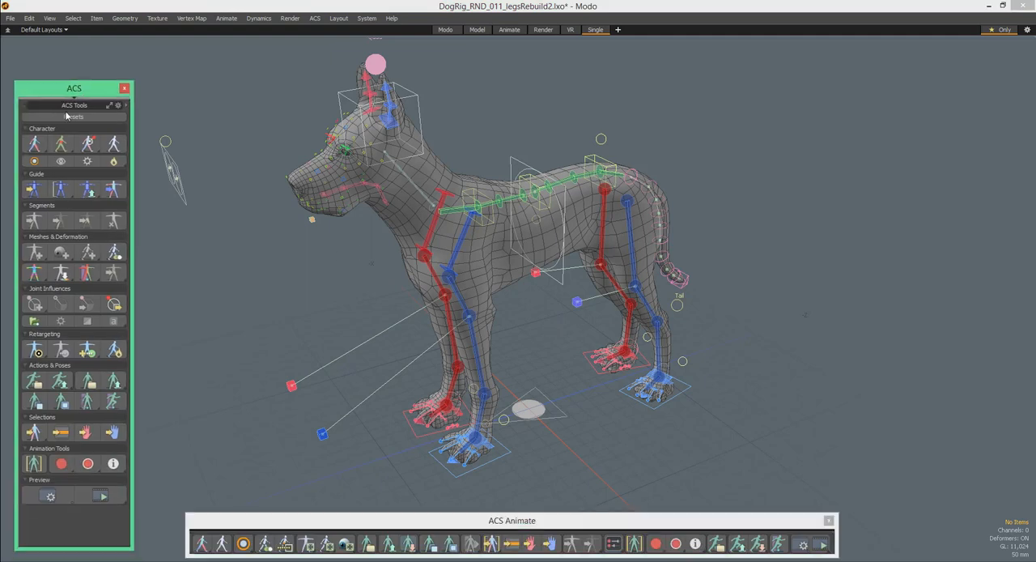
left_click(33, 190)
- Examine the dog's guide skeleton, including the spine, leg and paw guides, from several angles
left_click_drag(613, 244, 621, 218, "alt")
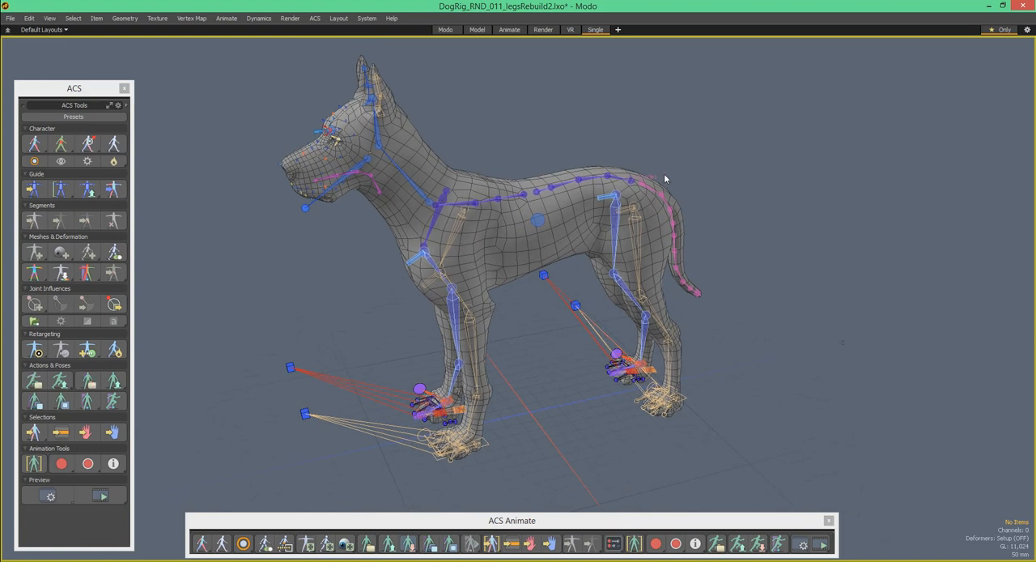
left_click_drag(557, 230, 579, 237, "alt")
left_click_drag(630, 209, 625, 149, "alt")
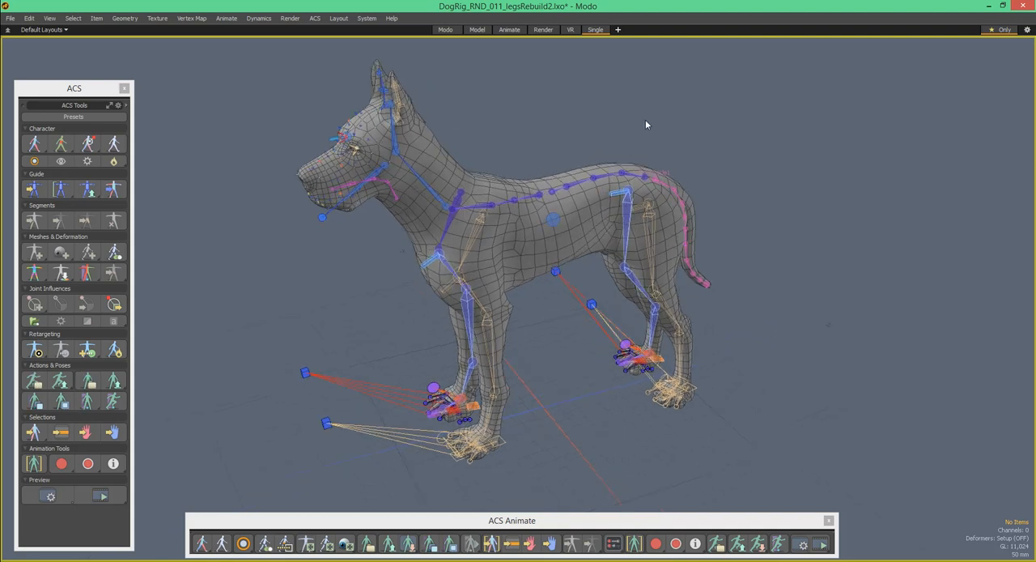
left_click_drag(571, 240, 627, 200, "alt")
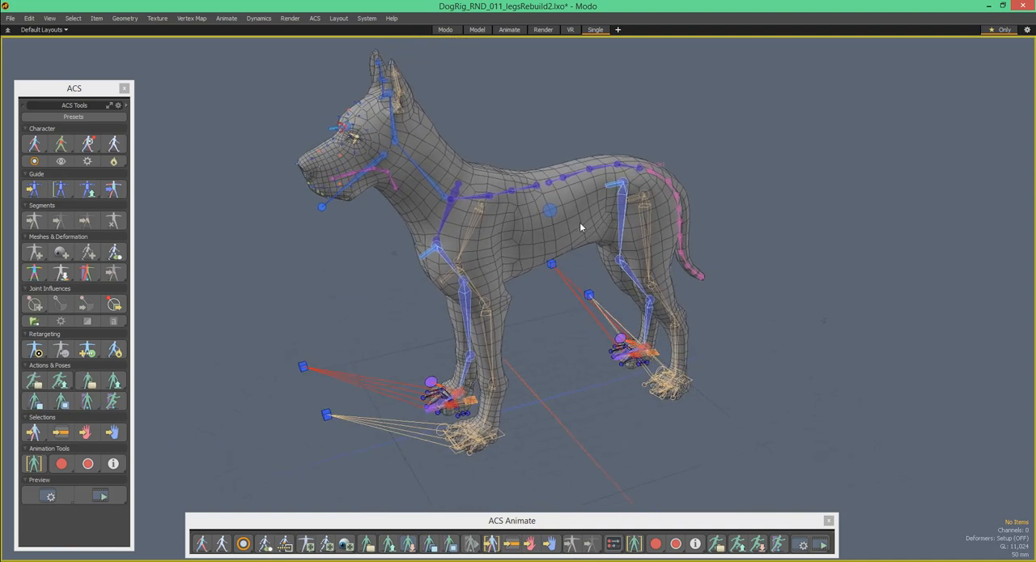
mouse_move(587, 224)
left_mouse_down("alt")
mouse_move(569, 213)
mouse_move(589, 236)
left_mouse_up("alt")
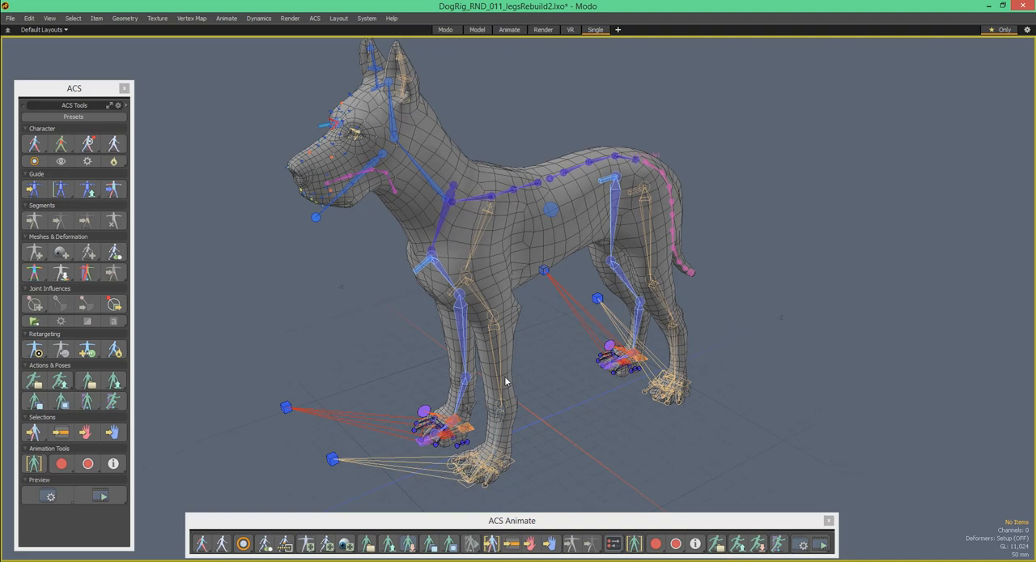
left_click_drag(392, 420, 513, 296, "alt")
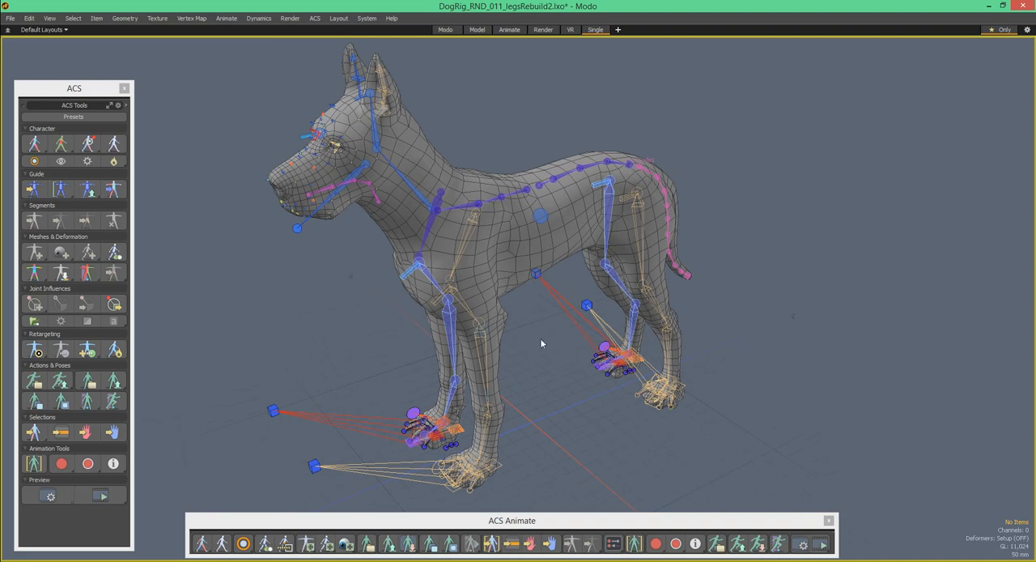
left_click_drag(593, 245, 451, 197, "alt")
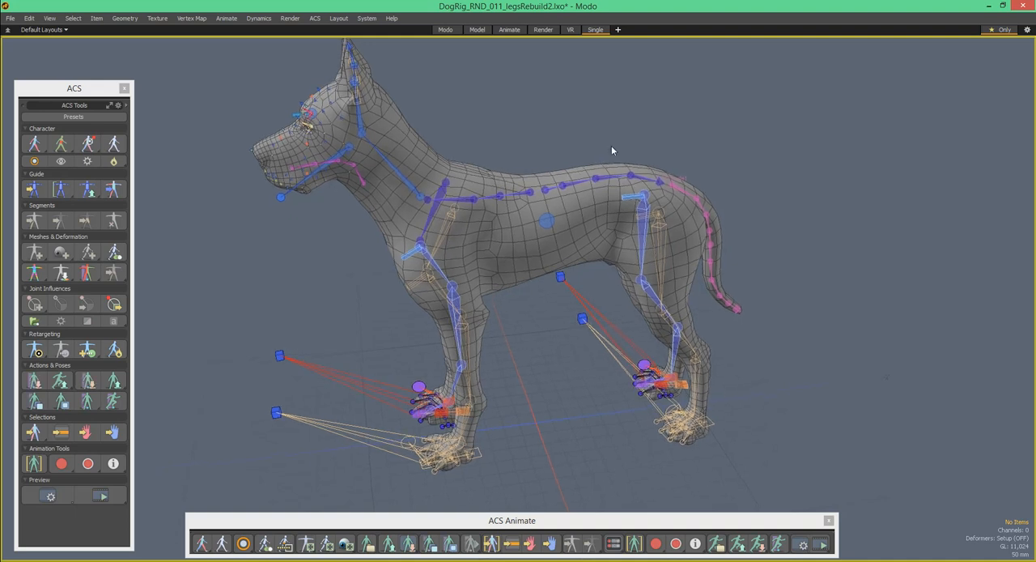
- Return to the animation rig and reposition the dog's torso with the middle spine, lower spine and root controls
left_click(57, 191)
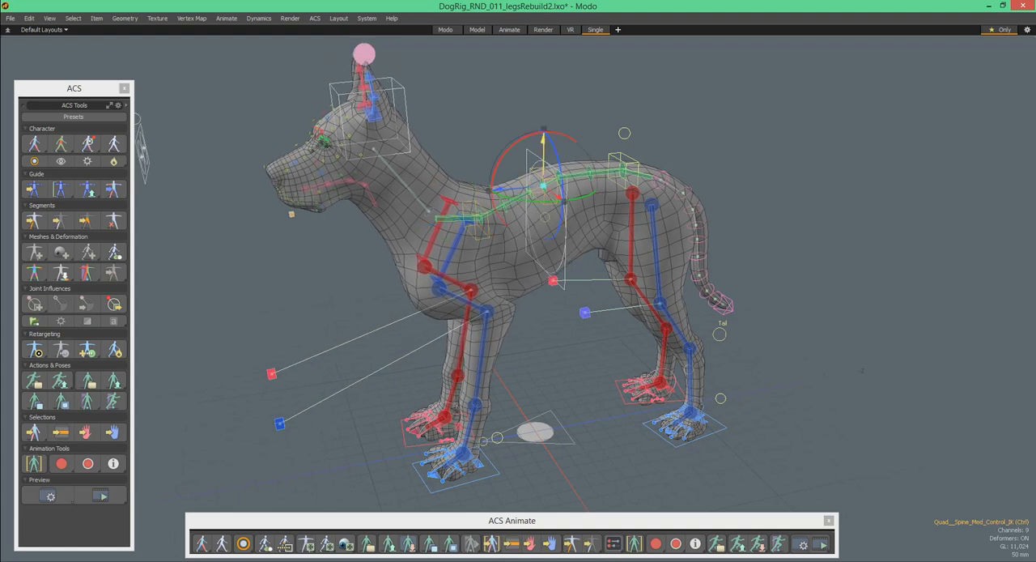
left_click_drag(544, 158, 476, 131, "alt")
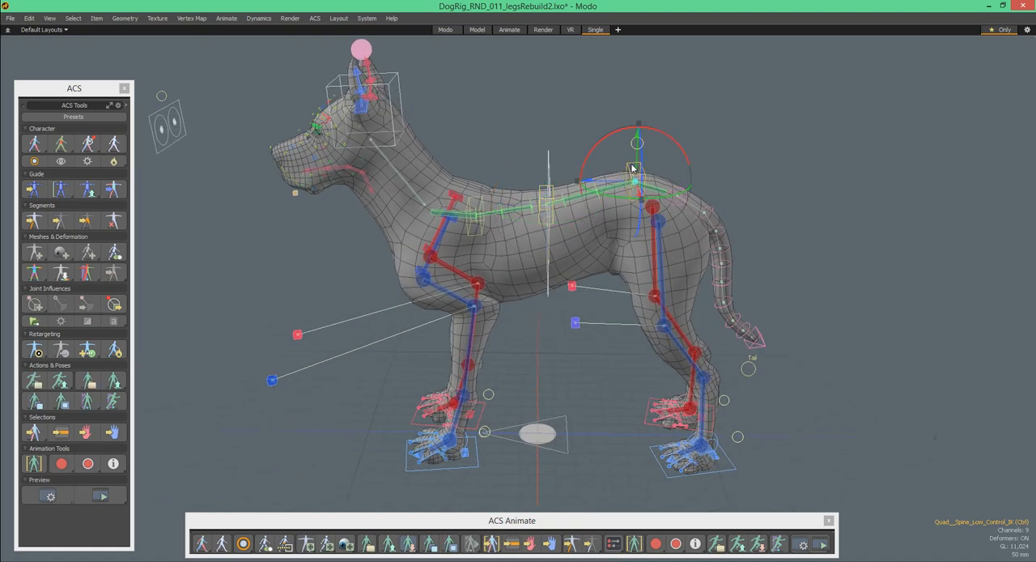
left_click_drag(637, 136, 506, 189)
left_click_drag(586, 191, 440, 173, "alt")
left_click_drag(288, 167, 268, 178, "alt")
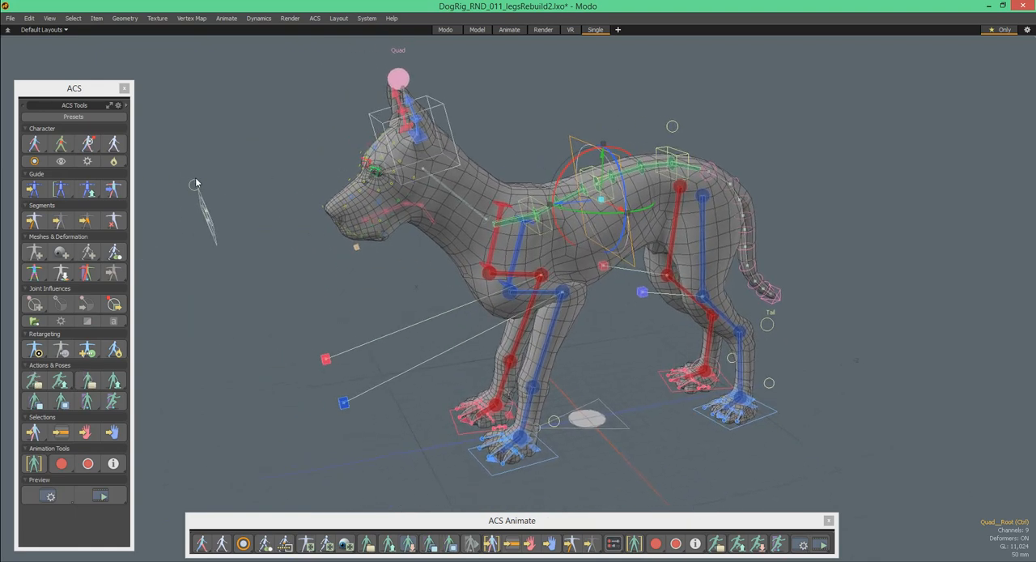
- Show the eyes controller's channels and place the floating channel panel beside the dog's hindquarters
left_click_drag(459, 165, 452, 199, "alt")
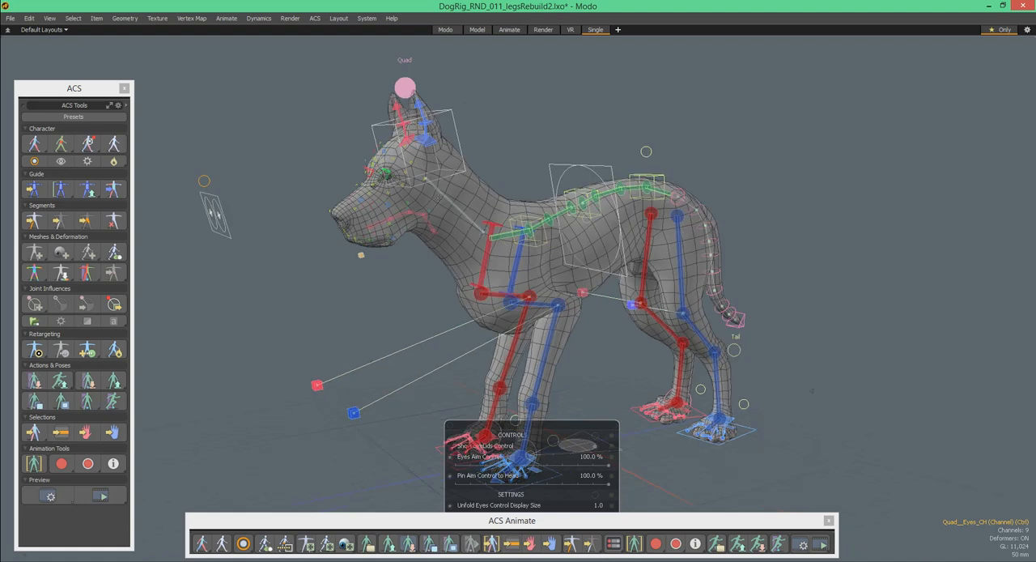
mouse_move(515, 193)
left_mouse_down("alt")
mouse_move(518, 184)
mouse_move(462, 168)
mouse_move(497, 188)
left_mouse_up("alt")
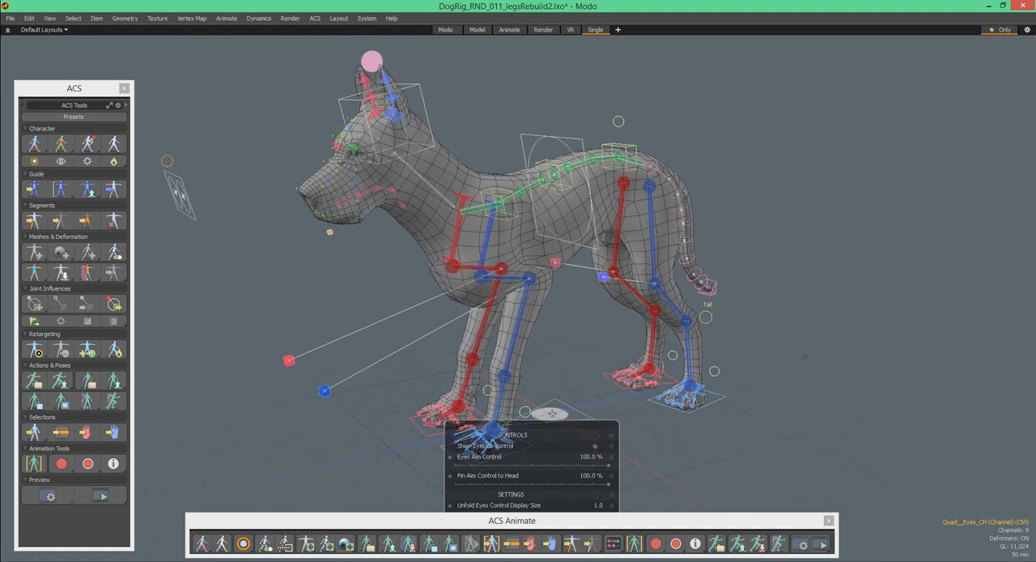
left_click_drag(555, 429, 805, 156)
left_click_drag(455, 135, 455, 152, "alt")
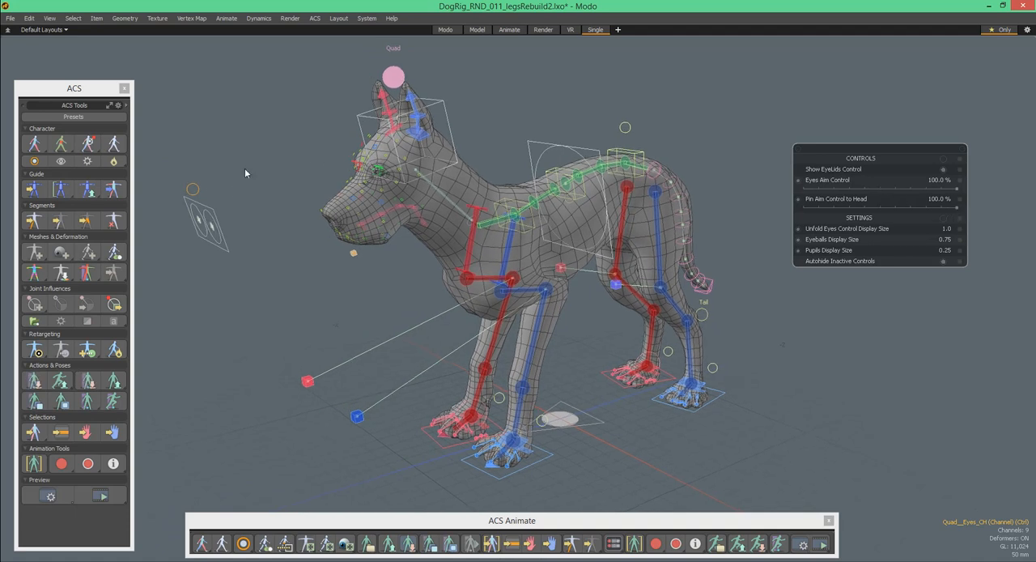
- Raise the head's Targeting channel to its maximum and move the head target to aim the dog's head
left_click(414, 123)
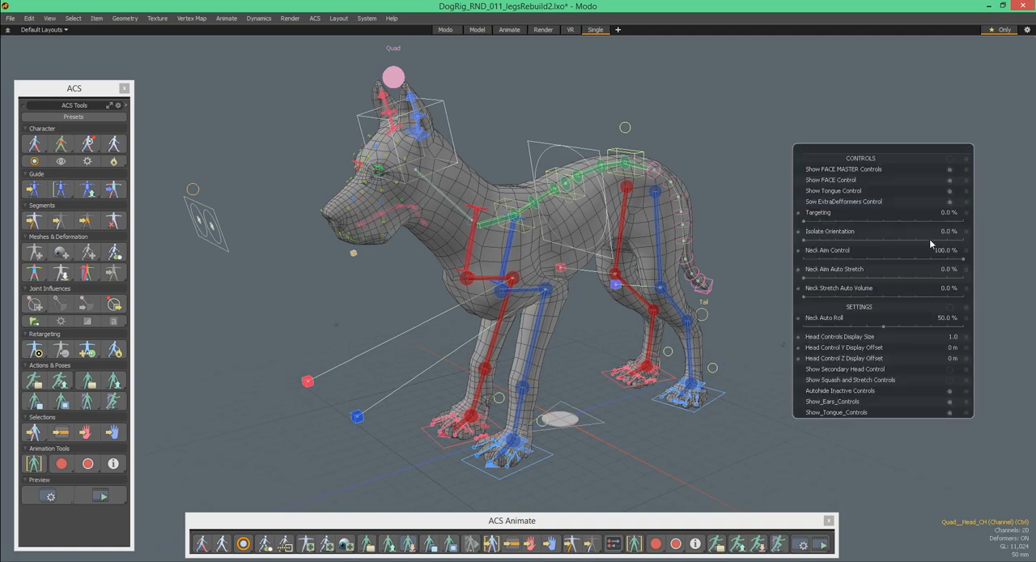
left_click_drag(807, 240, 963, 219)
left_click(217, 130)
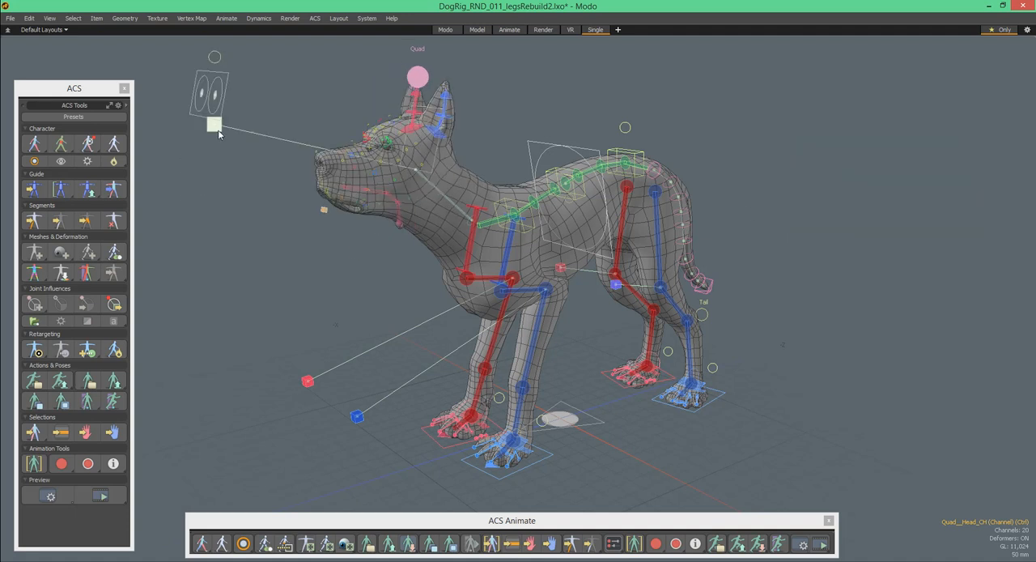
left_click_drag(232, 96, 315, 84, "alt")
scroll(314, 84, "down", 3)
left_click_drag(177, 62, 130, 189)
- Reposition the dog's head with the head FK control
left_click_drag(356, 137, 449, 144, "alt")
left_click_drag(429, 108, 426, 119)
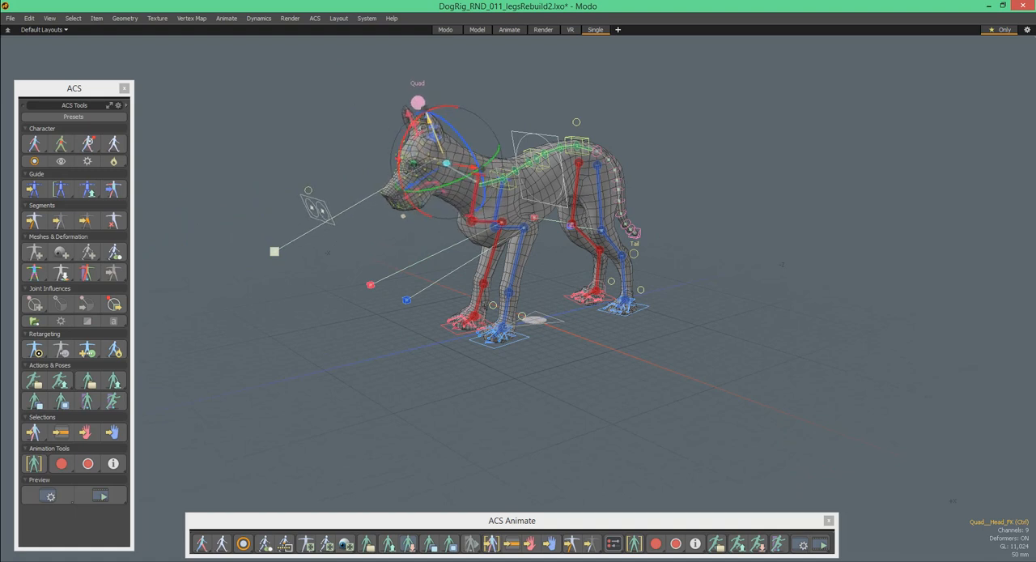
left_click_drag(382, 152, 508, 148, "alt")
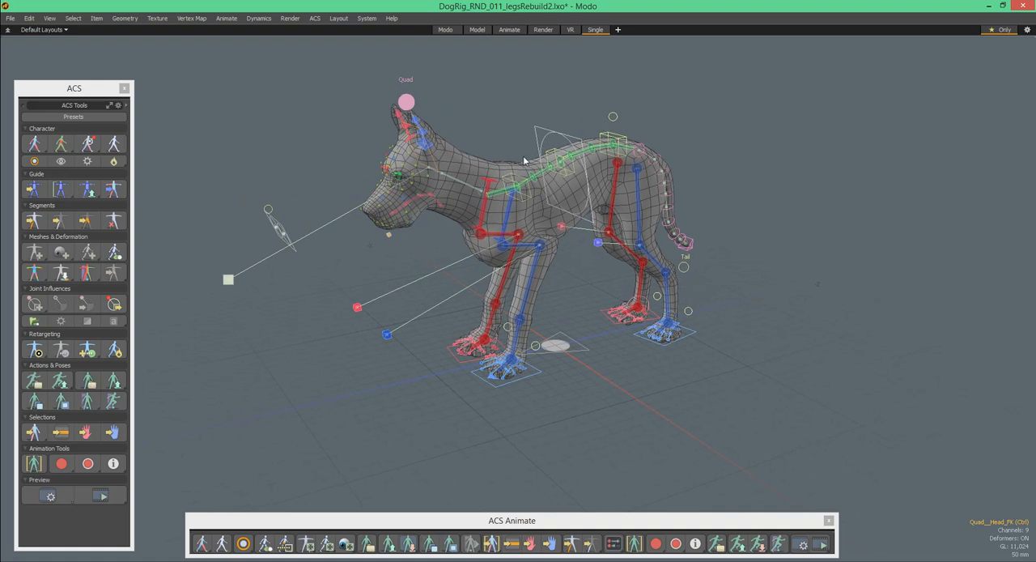
- Reposition the right front paw with its IK foot control
left_click_drag(565, 129, 456, 364, "alt")
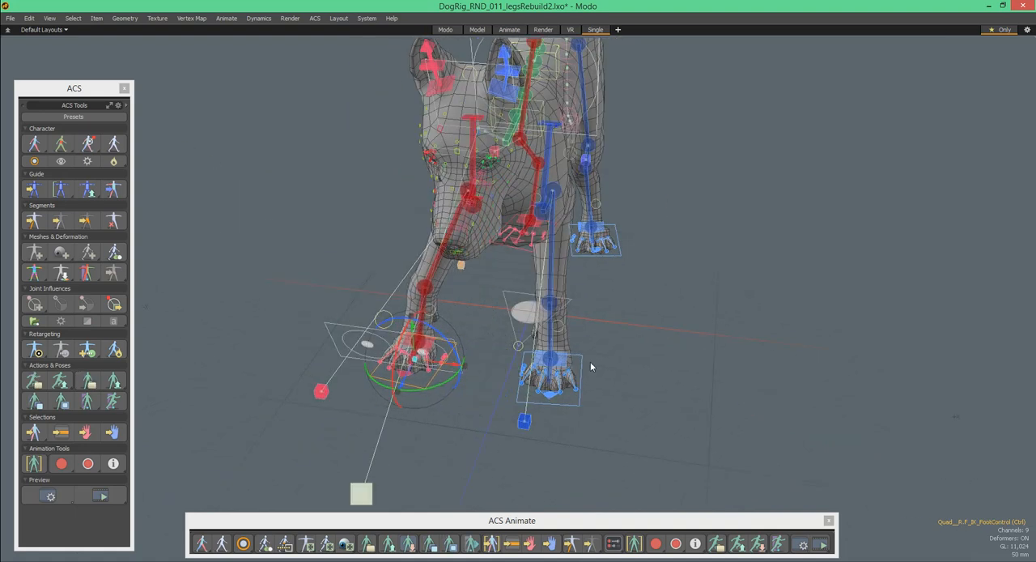
left_click_drag(591, 385, 628, 387)
left_click_drag(626, 353, 495, 348, "alt")
- Hide the finger controls of the left front leg through its channel controller
scroll(438, 350, "up", 3)
left_click(523, 318)
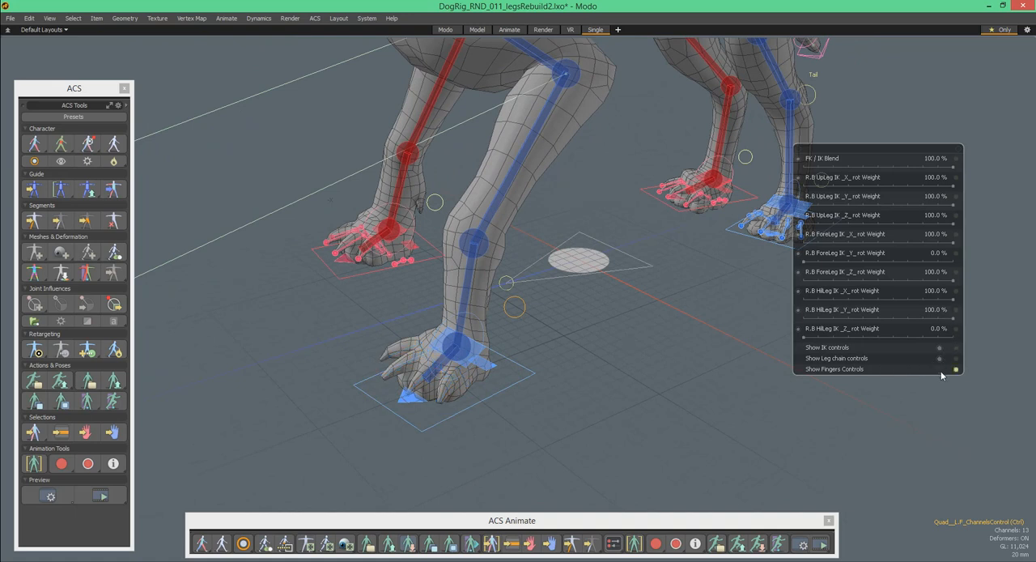
left_click_drag(567, 327, 446, 311, "alt")
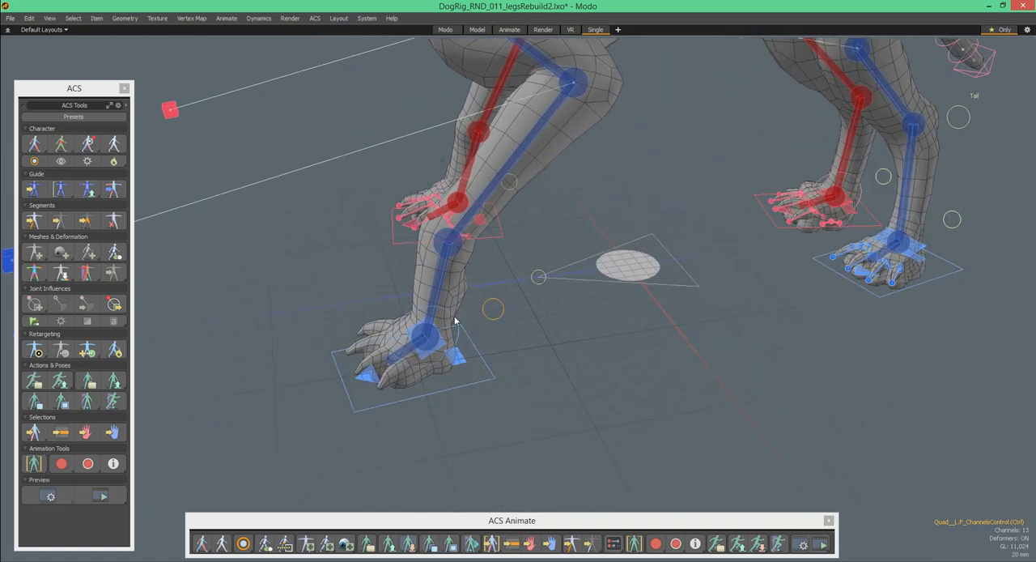
- Rotate the left front paw with its heel control and its toe control
left_click_drag(444, 288, 496, 319)
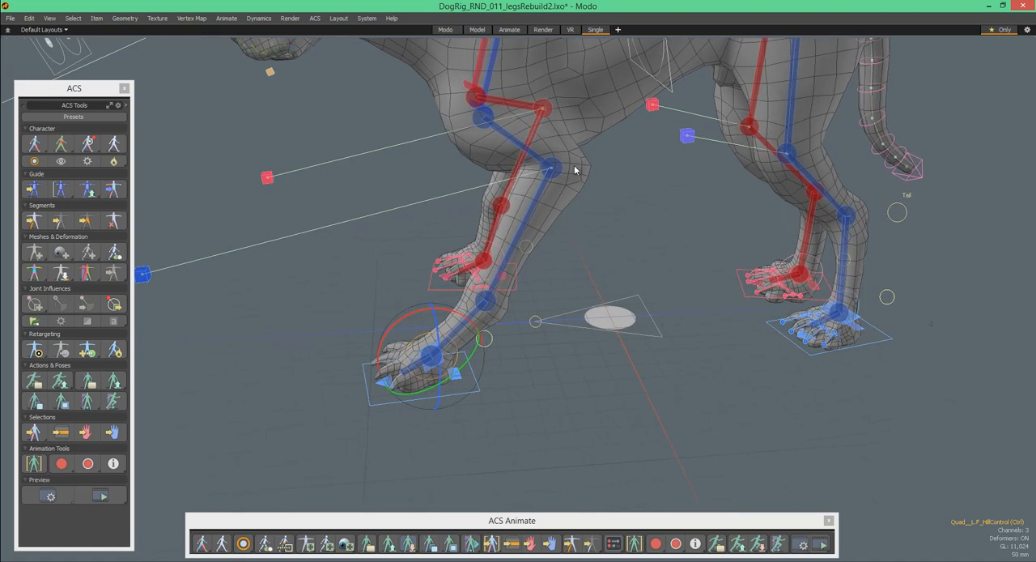
left_click_drag(517, 275, 666, 338, "alt")
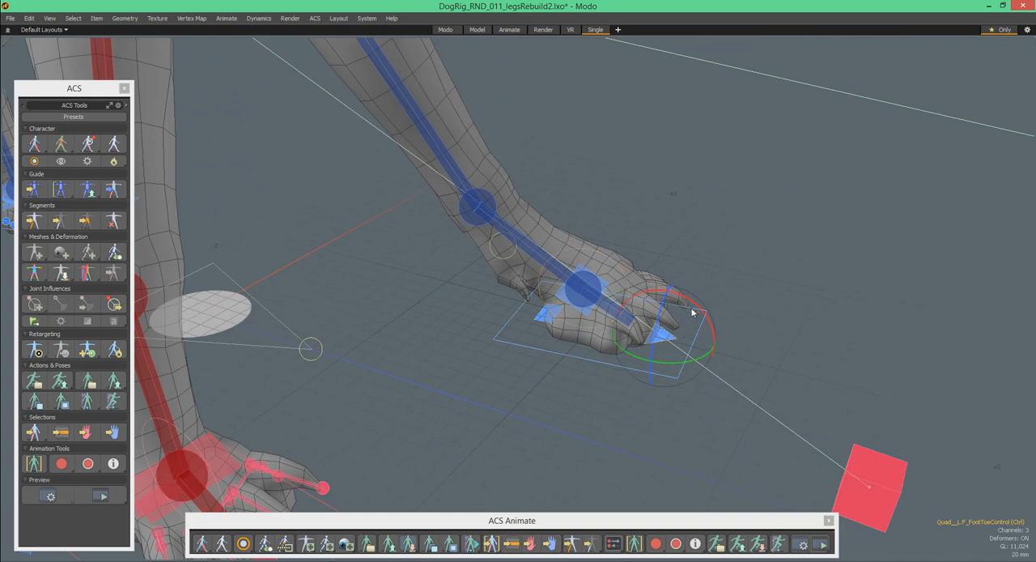
left_click_drag(693, 305, 712, 327)
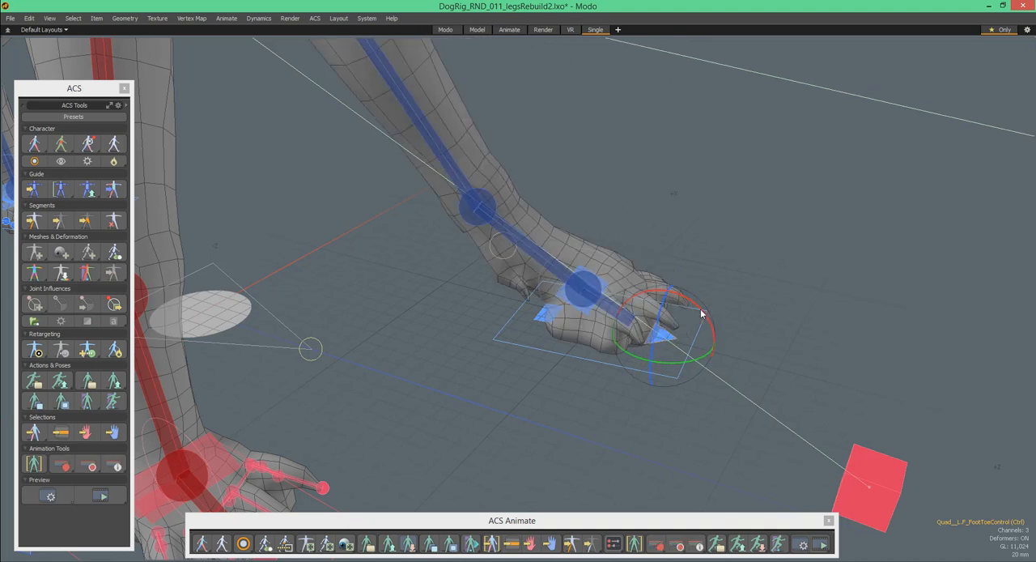
- Try rotating the left front paw with its foot rotation control, and undo the rotation
left_click_drag(639, 278, 572, 302, "alt")
left_click_drag(616, 246, 508, 302, "alt")
mouse_move(428, 283)
left_mouse_down()
mouse_move(454, 250)
mouse_move(429, 320)
mouse_move(424, 293)
mouse_move(451, 251)
mouse_move(426, 287)
mouse_move(435, 268)
left_mouse_up()
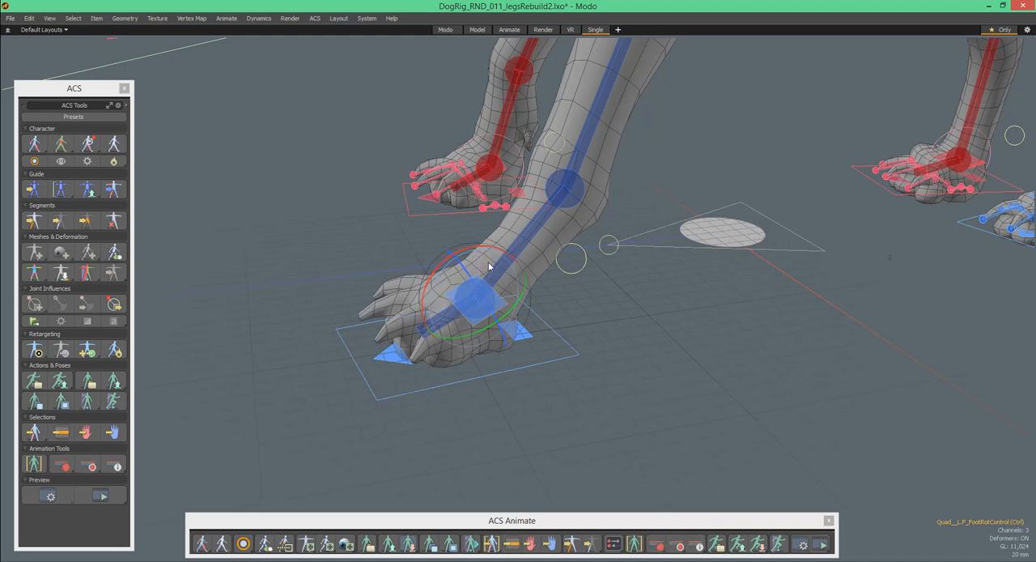
key("ctrl+z")
left_click_drag(468, 233, 595, 288, "alt")
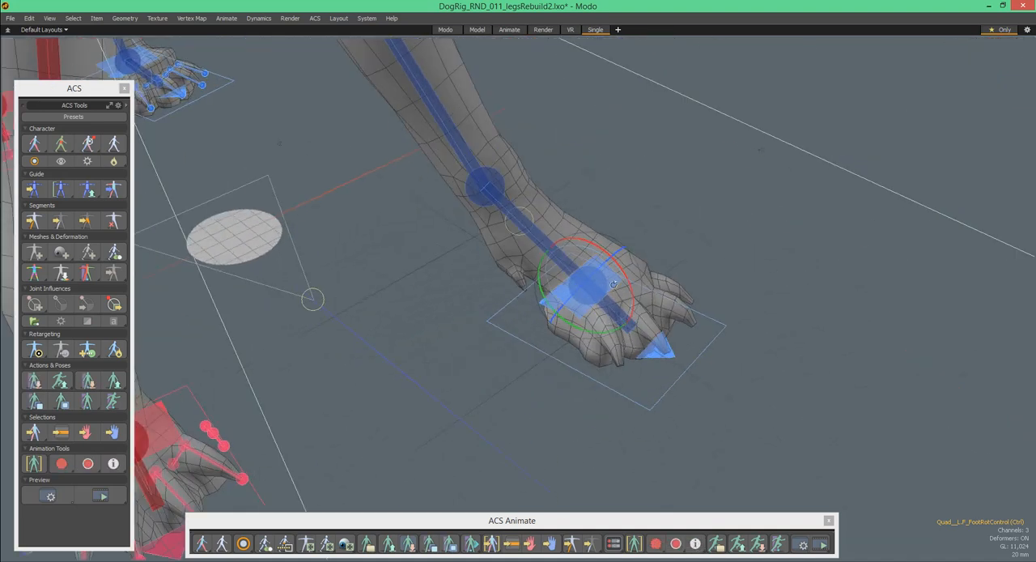
left_click_drag(665, 274, 608, 282, "ctrl+alt")
left_click_drag(608, 281, 362, 268, "alt")
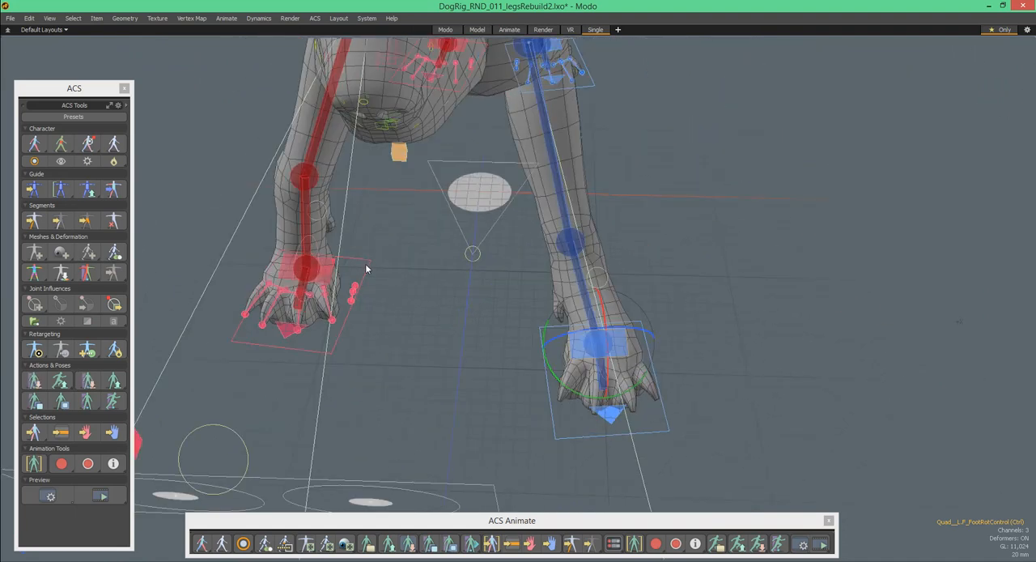
- Adjust the left front shoulder by moving and rotating its clavicle control
left_click(370, 269)
left_click_drag(341, 322, 484, 272)
left_click(475, 363)
scroll(424, 174, "up", 2)
left_click_drag(437, 173, 417, 91, "alt")
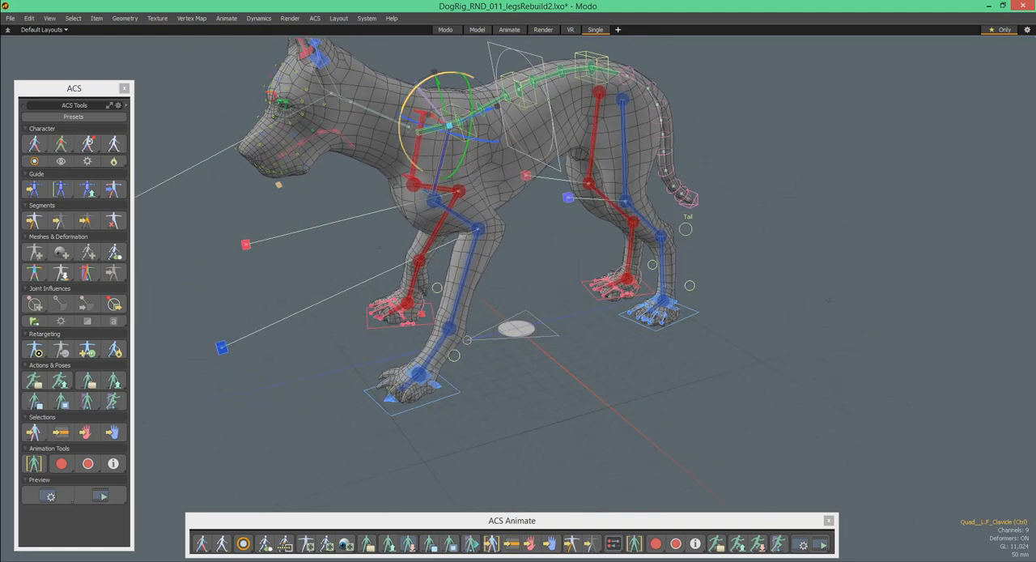
left_click_drag(435, 72, 482, 105, "alt")
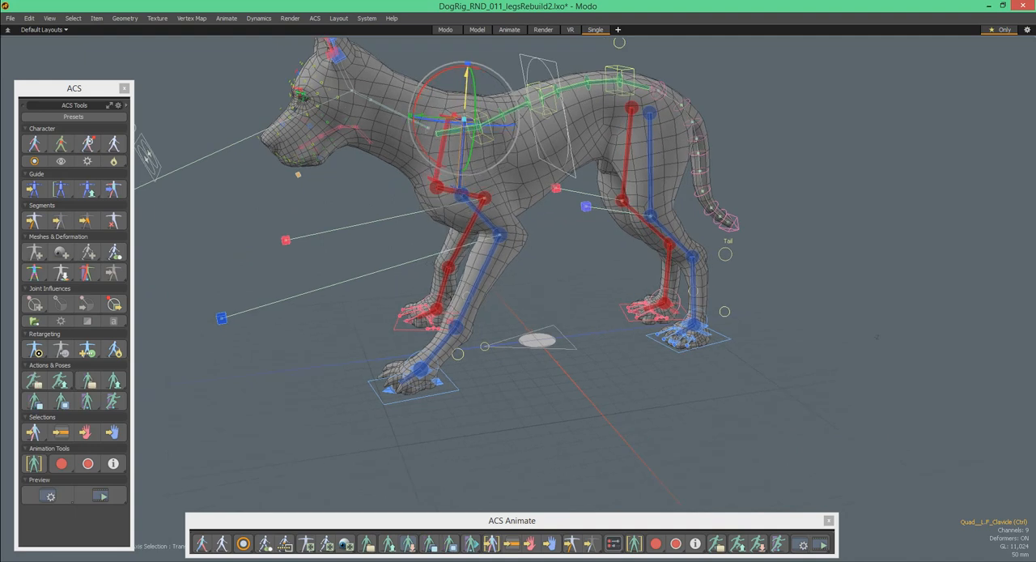
- Adjust the right front shoulder with its clavicle control
left_click_drag(466, 118, 572, 185, "alt")
left_click_drag(591, 149, 449, 148, "alt")
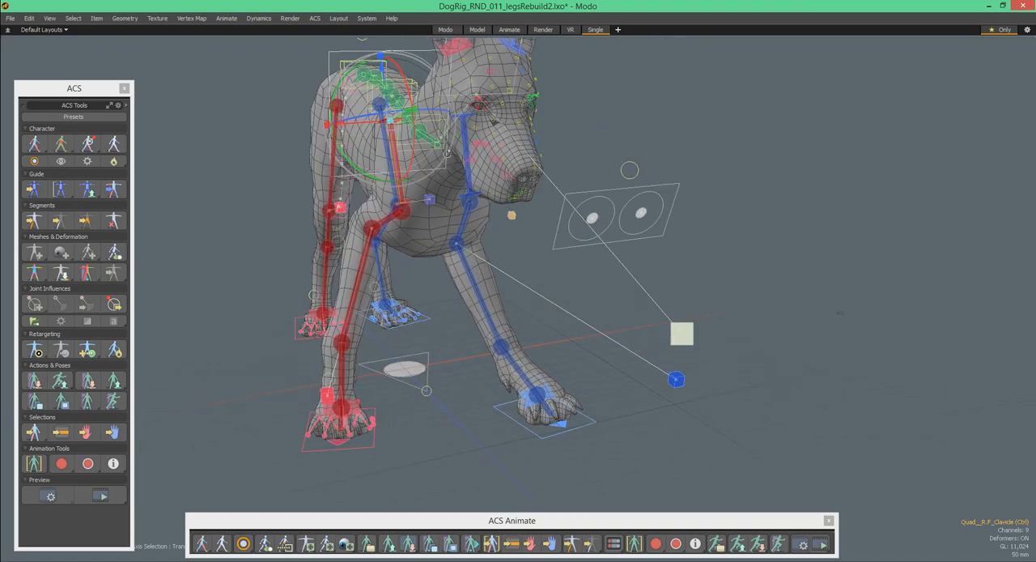
left_click_drag(384, 182, 537, 174, "alt")
left_click_drag(537, 175, 581, 172, "alt")
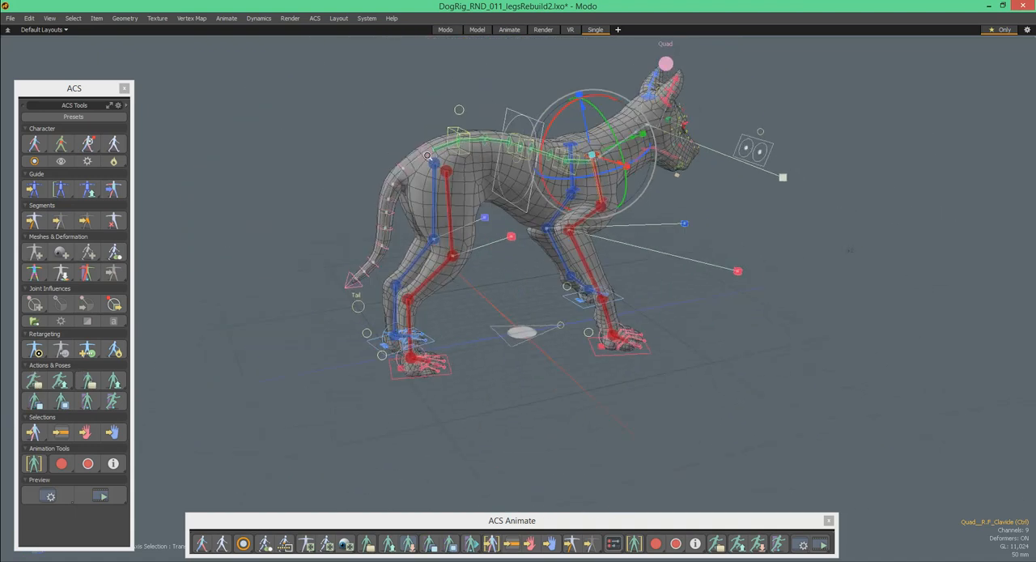
- Shift the floating ACS Animate palette slightly upward
left_click_drag(439, 156, 442, 170, "ctrl+alt")
left_click_drag(355, 345, 348, 328, "alt+shift")
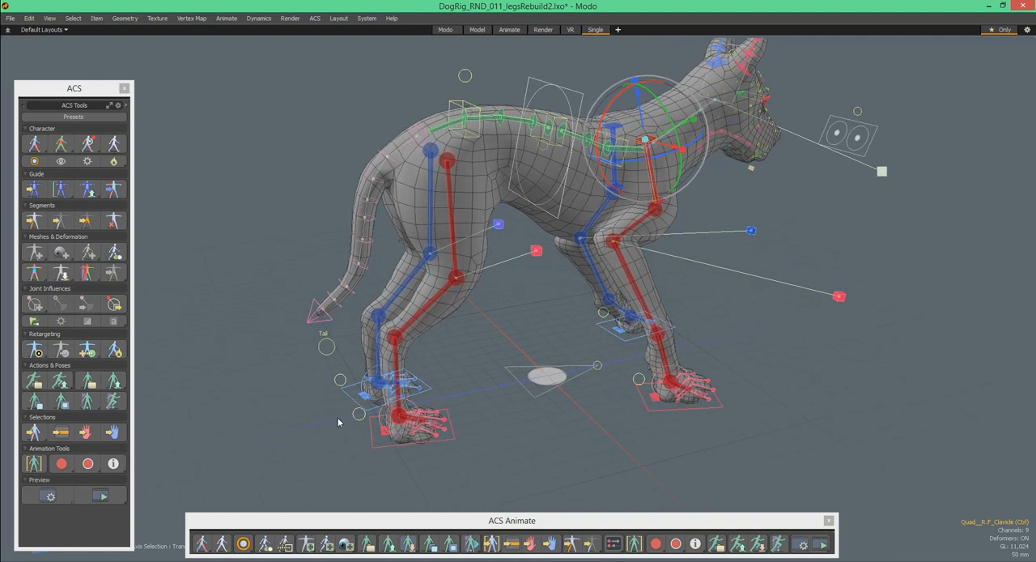
mouse_move(347, 516)
left_mouse_down()
mouse_move(347, 491)
mouse_move(349, 505)
left_mouse_up()
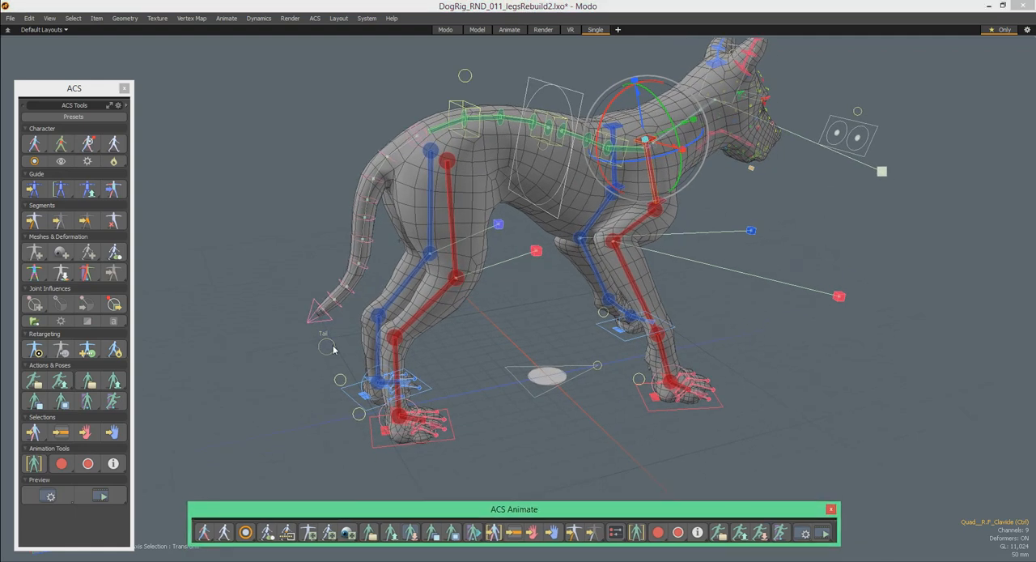
- Select the dog's tail channel control and place its channel list lower in the viewport
left_click_drag(415, 289, 382, 295, "alt")
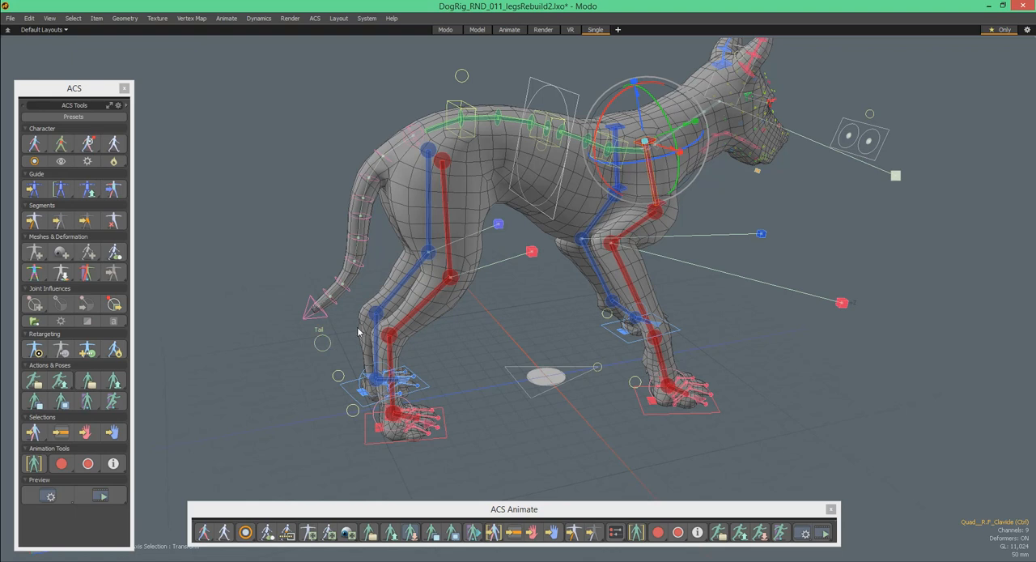
left_click(327, 343)
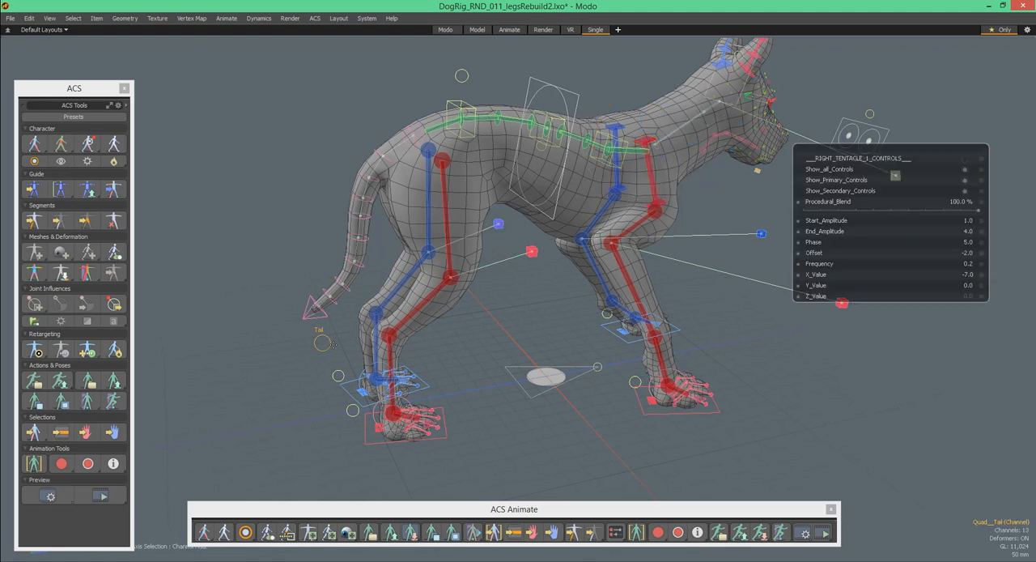
left_click_drag(918, 152, 910, 265)
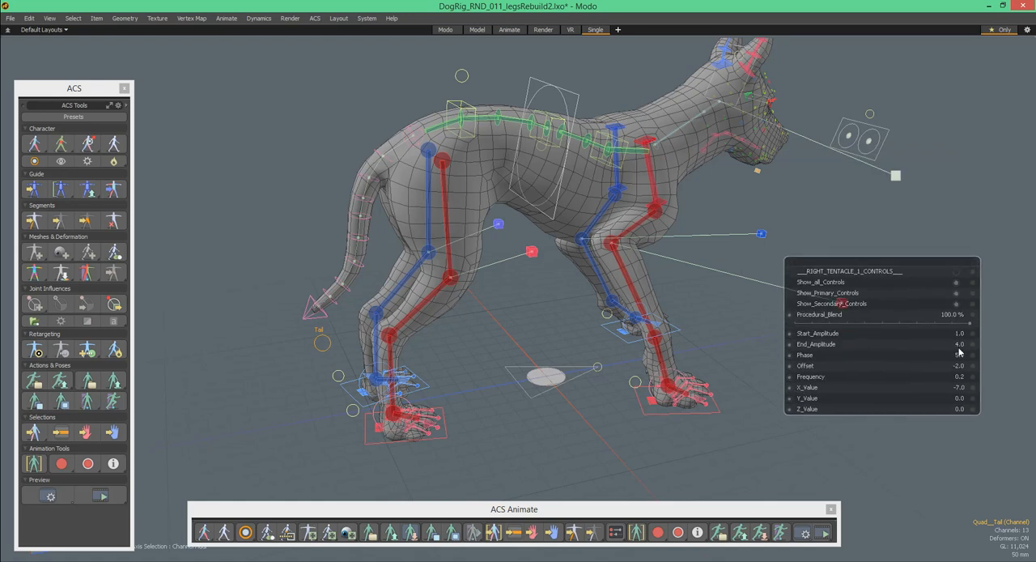
- Switch to the Animate layout and expand one perspective view to fill the viewport area
left_click(513, 32)
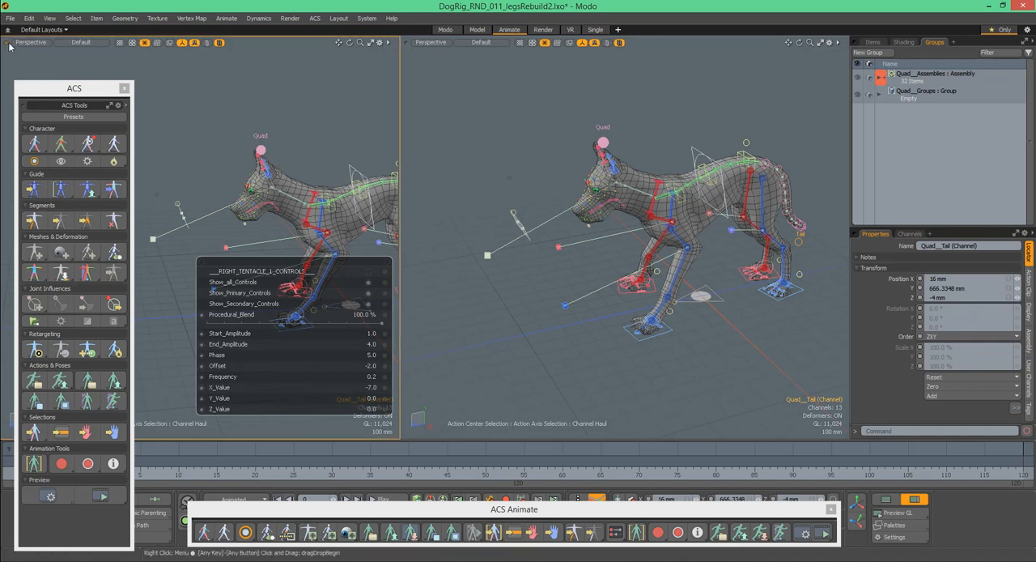
left_click_drag(16, 46, 53, 60)
left_click(441, 47)
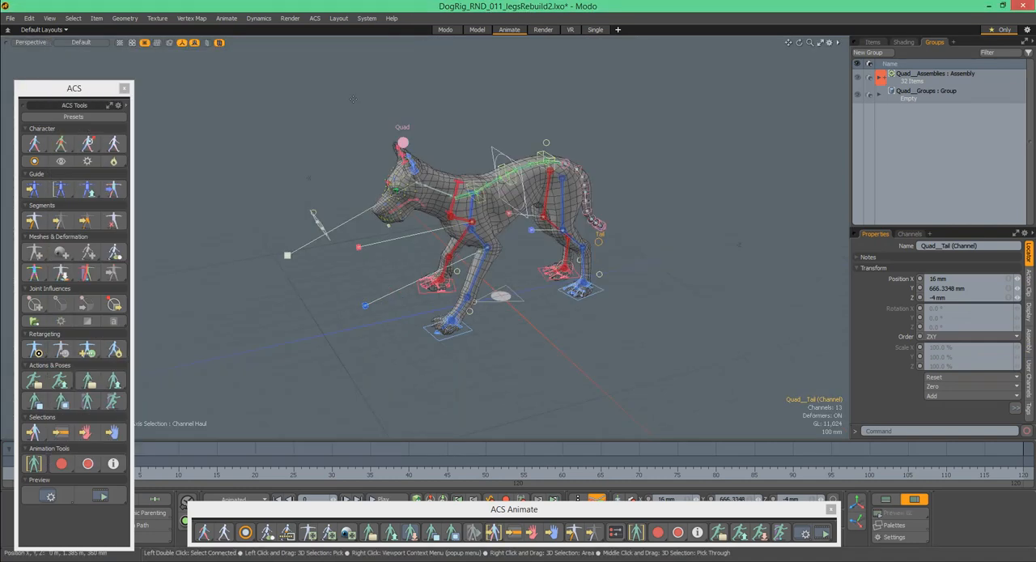
- Reposition the floating ACS and ACS Animate palettes to clear more of the viewport
left_click_drag(105, 87, 95, 48)
left_click_drag(628, 513, 637, 518)
left_click(630, 251)
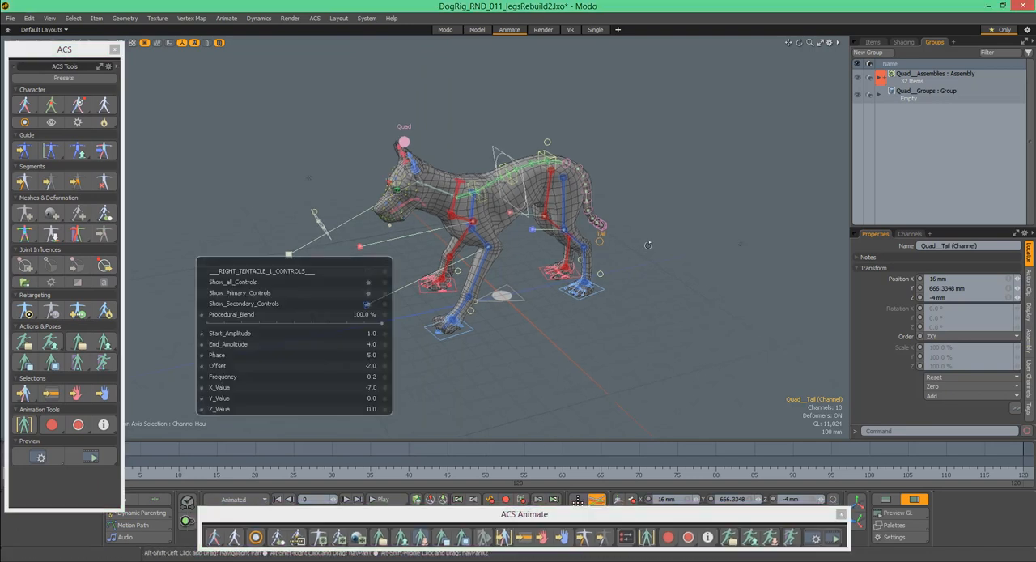
- Set the tail's Procedural_Blend to 0% with the rig's rear in view
left_click_drag(630, 252, 597, 239, "alt")
mouse_move(365, 323)
left_mouse_down()
mouse_move(207, 323)
mouse_move(349, 323)
left_mouse_up()
left_click_drag(558, 253, 510, 250, "alt")
left_click_drag(381, 324, 207, 324)
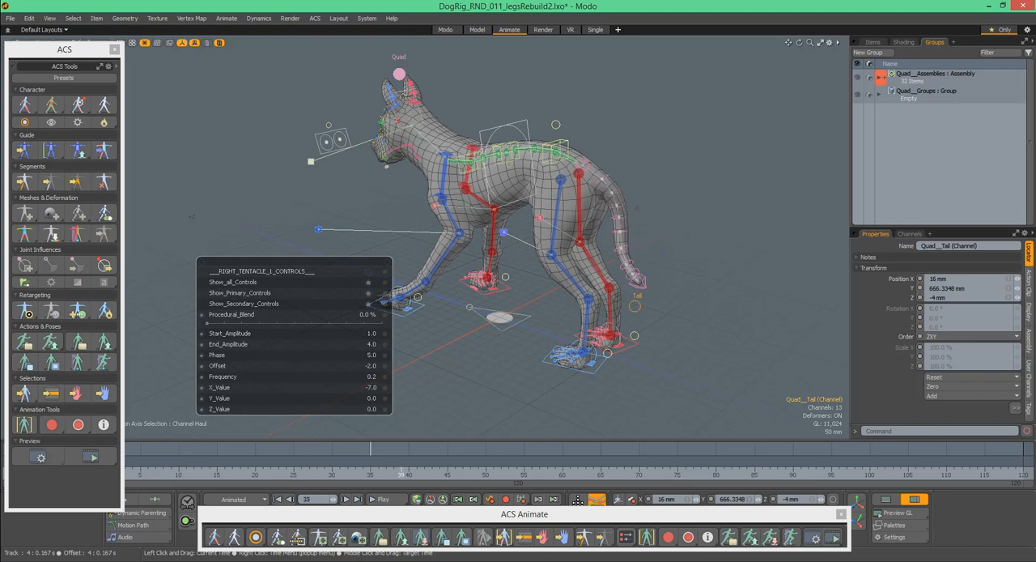
- Examine the tail's procedural pose from the side and rear at frame 44
left_click_drag(447, 458, 439, 458)
left_click_drag(699, 183, 757, 143, "alt")
left_click_drag(688, 158, 771, 146, "alt")
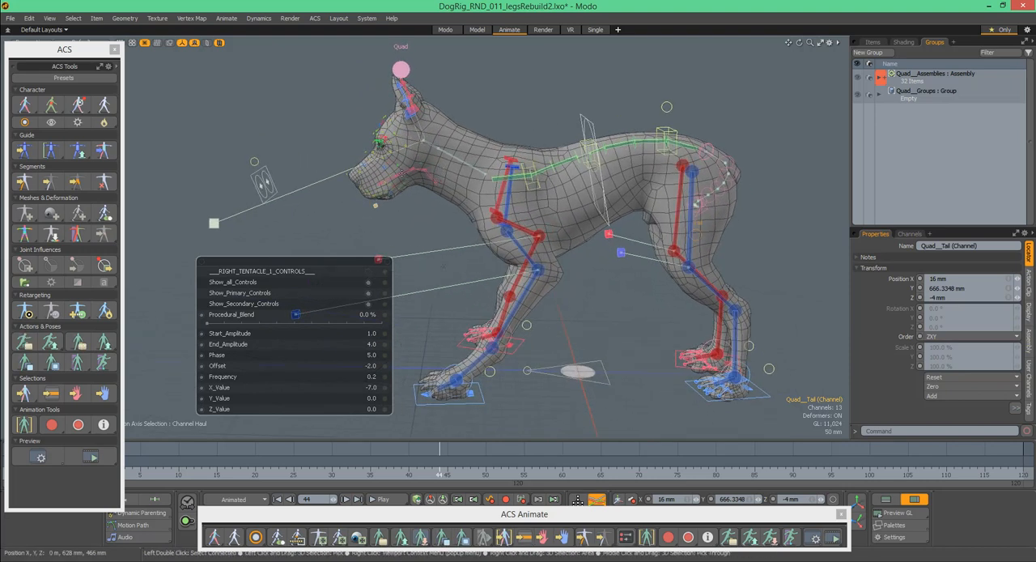
mouse_move(704, 176)
left_mouse_down("alt")
mouse_move(641, 174)
mouse_move(658, 188)
mouse_move(649, 201)
mouse_move(630, 196)
mouse_move(656, 212)
mouse_move(694, 192)
left_mouse_up("alt")
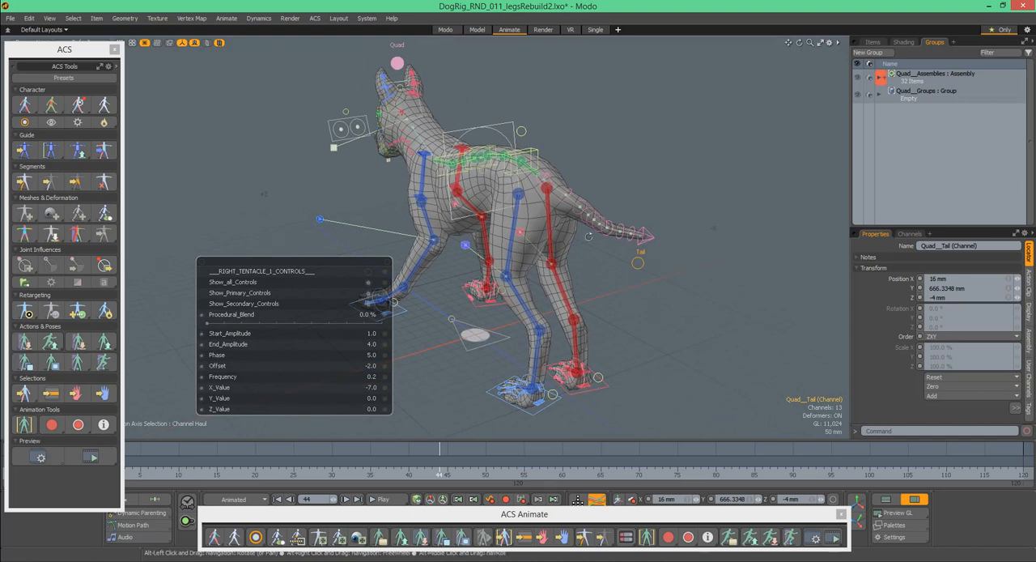
- Scrub the timeline to frame 4 and try higher tail Procedural_Blend values before returning to 0%
left_click_drag(432, 483, 562, 474)
left_click_drag(686, 474, 371, 475)
left_click_drag(156, 473, 132, 473)
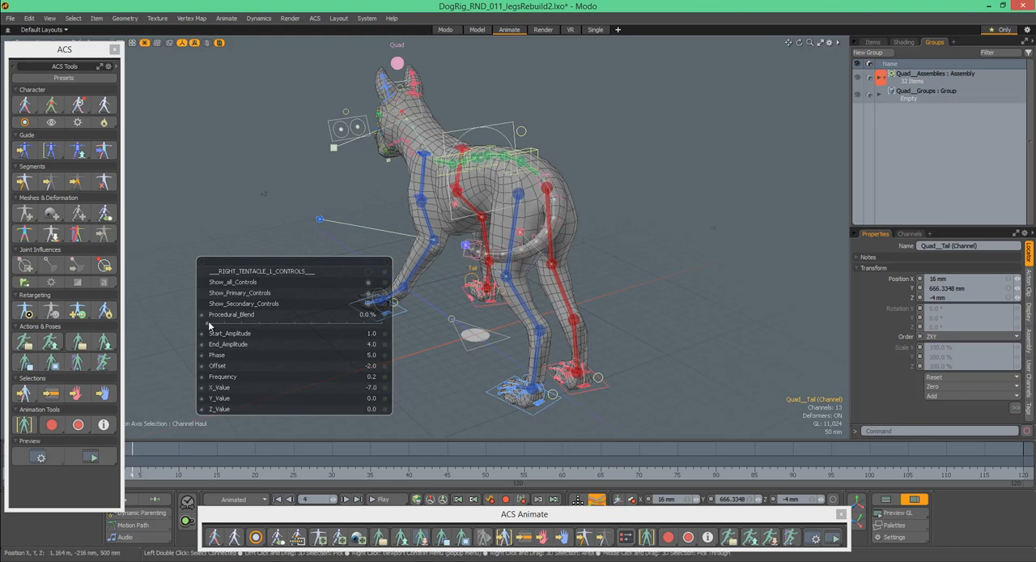
left_click_drag(256, 323, 234, 323)
left_click_drag(329, 323, 212, 323)
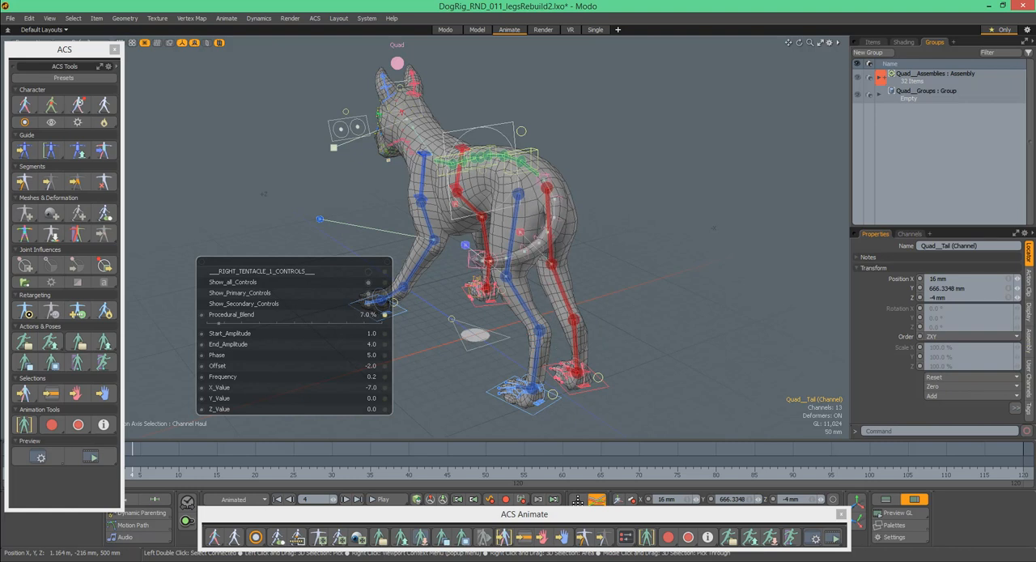
- Try a tail Start_Amplitude of 2, replace it with 0.1, and scrub the timeline to check the motion
left_click(375, 333)
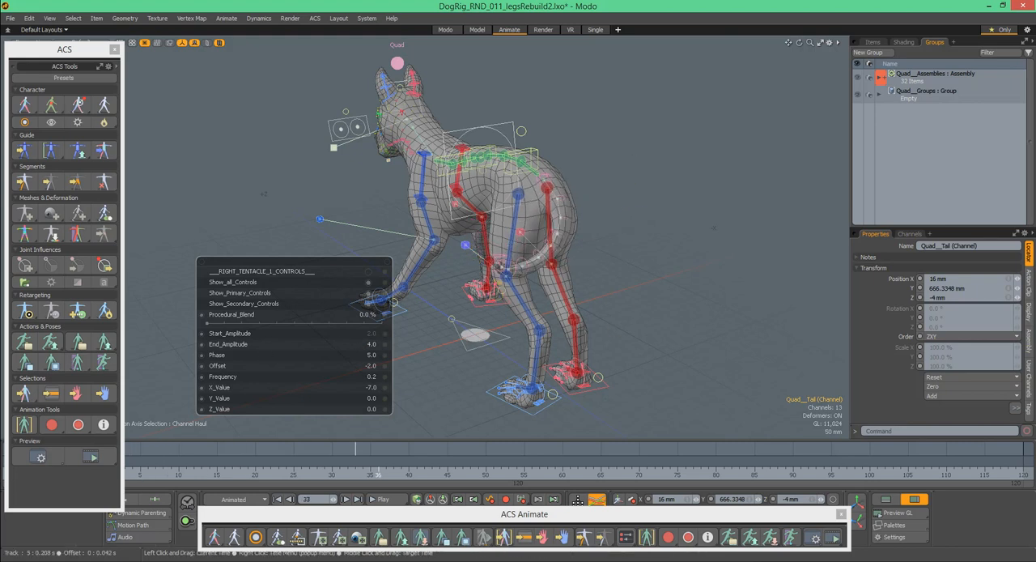
double_click(375, 335)
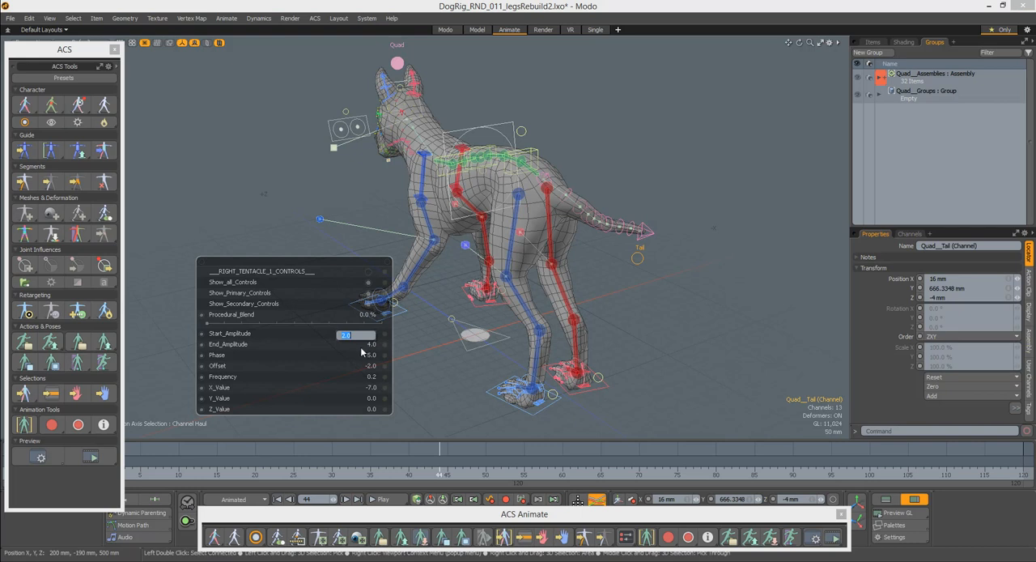
type(".1")
key("Return")
mouse_move(348, 464)
left_mouse_down()
mouse_move(250, 464)
mouse_move(279, 463)
left_mouse_up()
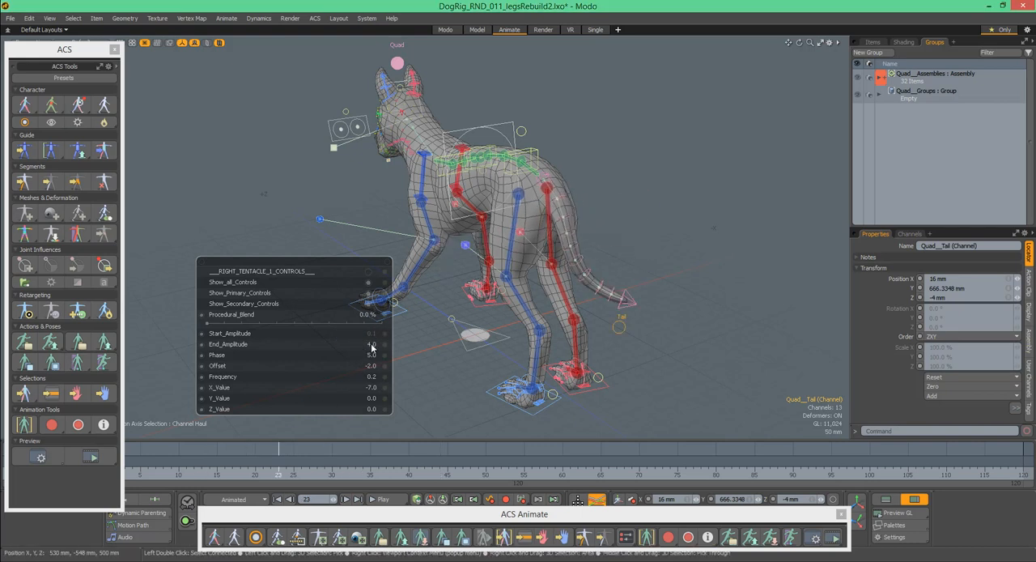
- Try lower End_Amplitude values for the tail, starting with 1, and scrub the timeline to compare the motion
double_click(369, 344)
type("1")
key("Return")
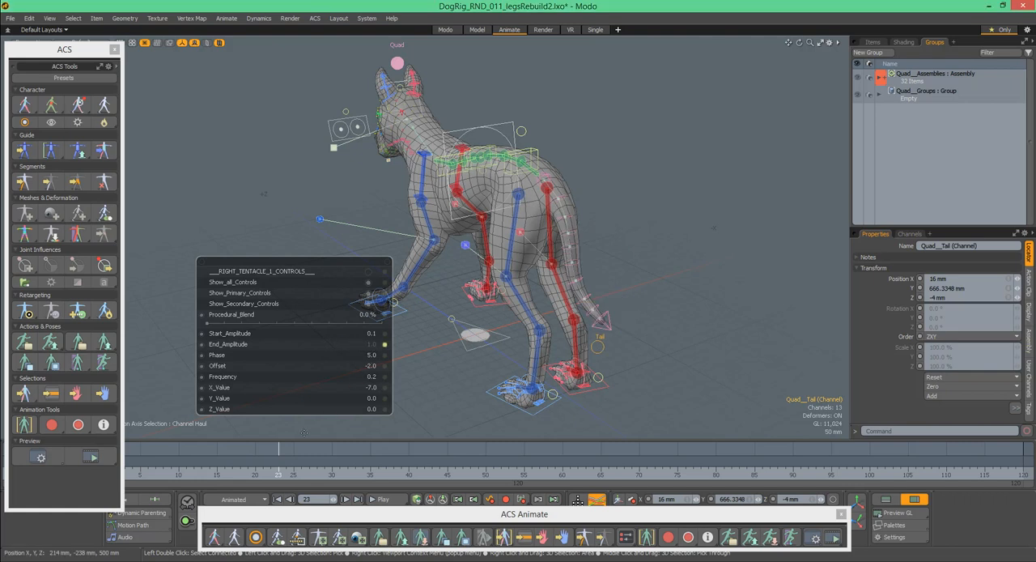
left_click_drag(271, 473, 393, 473)
double_click(376, 347)
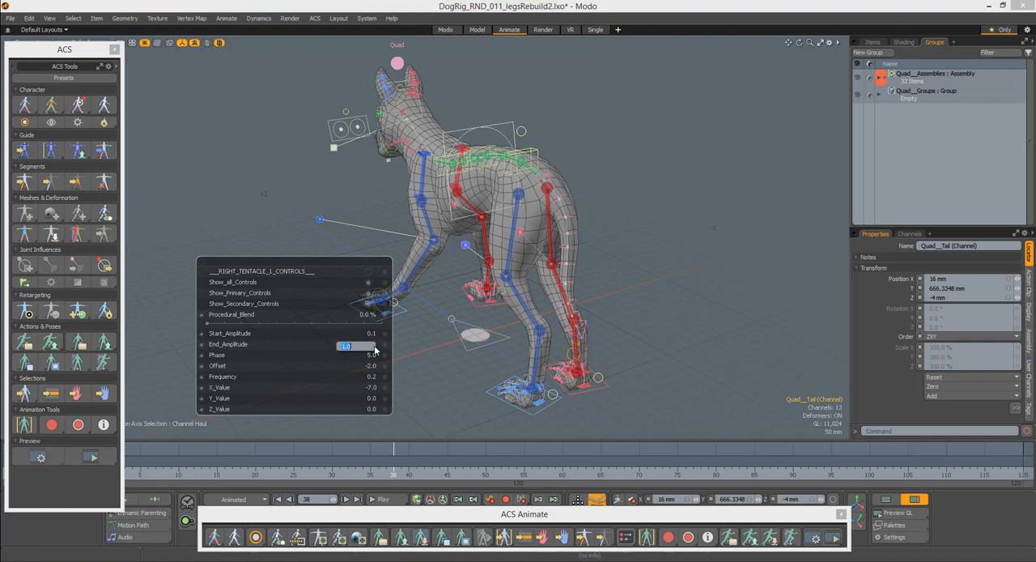
key("Return")
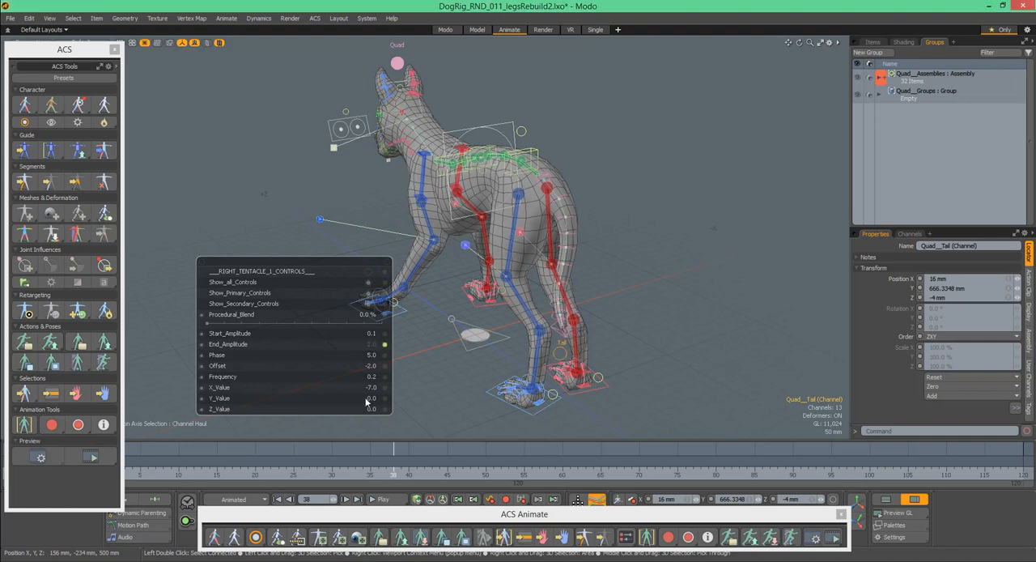
left_click_drag(387, 472, 308, 472)
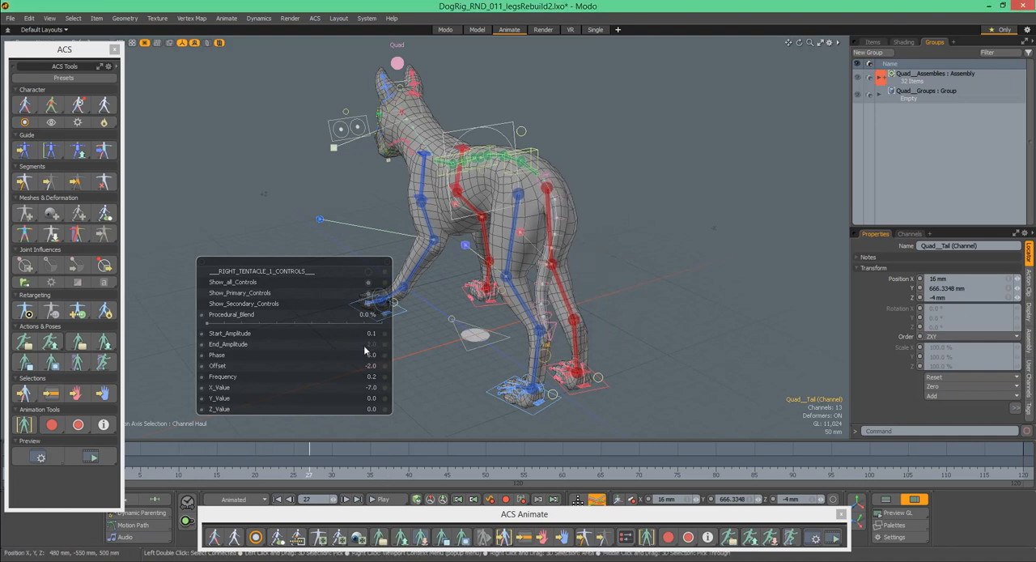
- Set the tail's End_Amplitude to 4 and scrub the timeline to preview the motion
double_click(373, 348)
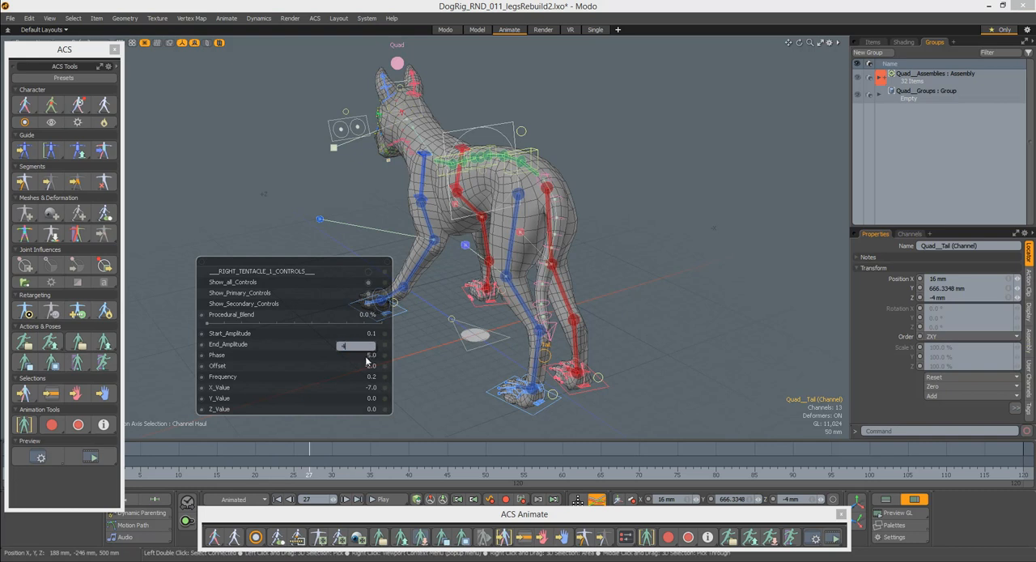
type("4")
key("Return")
left_click_drag(306, 466, 378, 465)
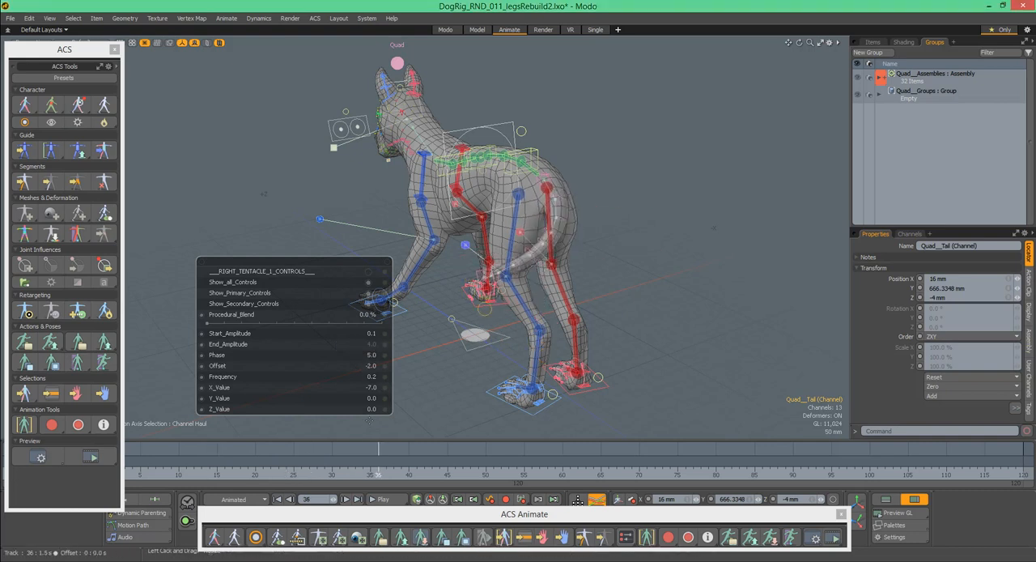
- Set the tail's Phase to 10 and scrub the timeline back to frame 27
left_click(375, 363)
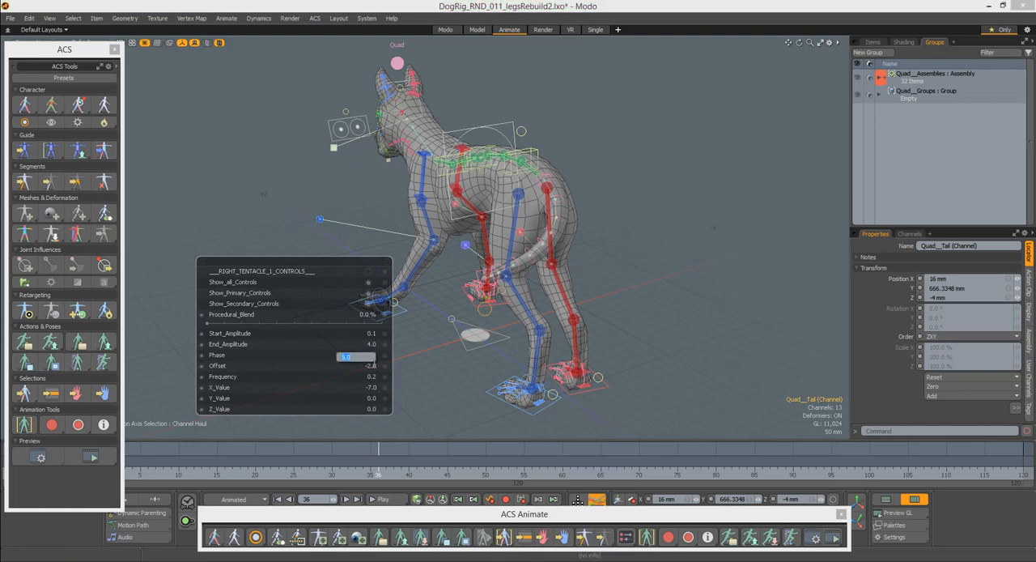
type("10")
key("Return")
left_click_drag(378, 477, 310, 475)
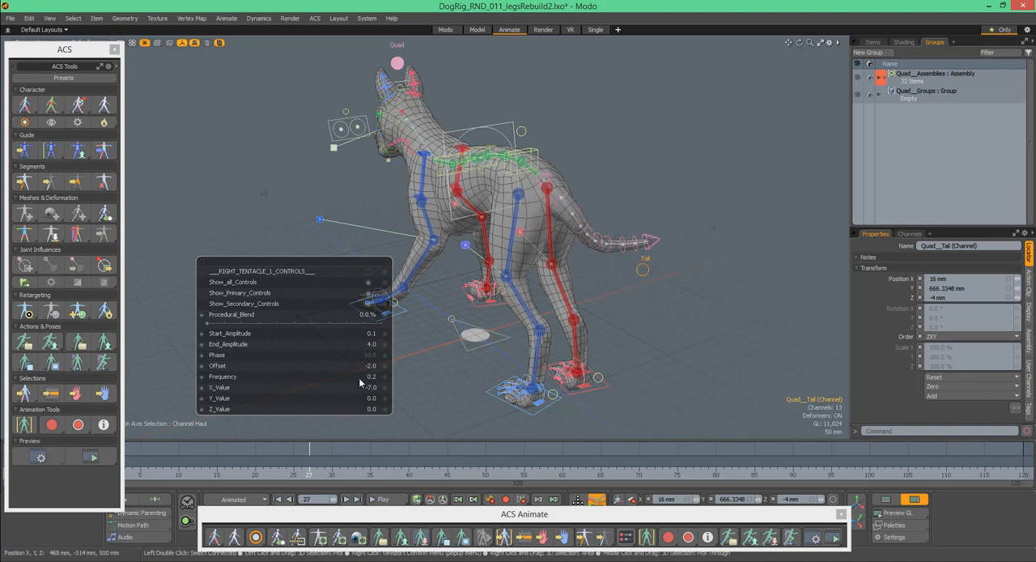
- Try a tail Y_Value of 5 and scrub the timeline to check the motion from the side and rear
left_click_drag(558, 272, 629, 272, "alt")
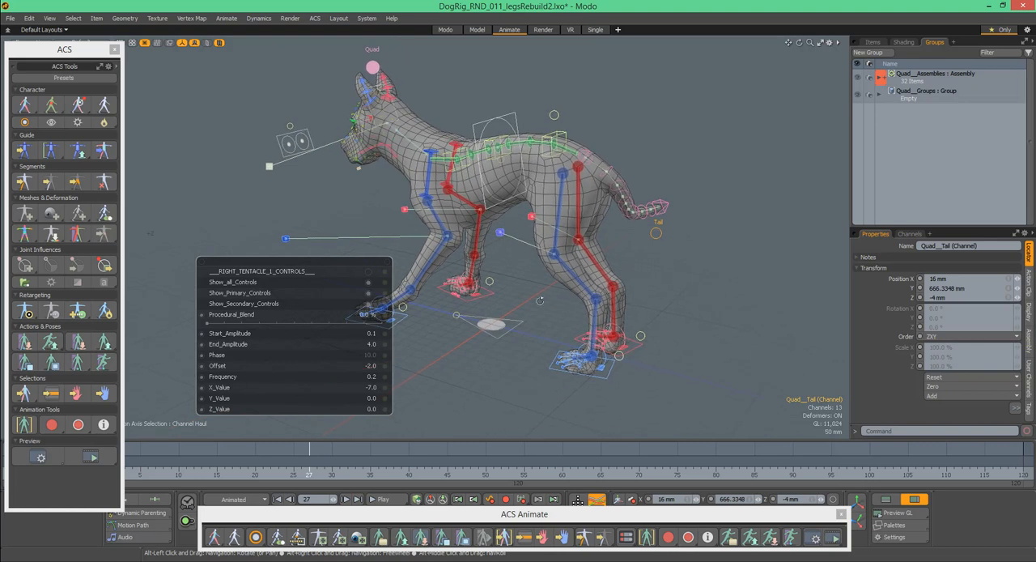
left_click(373, 399)
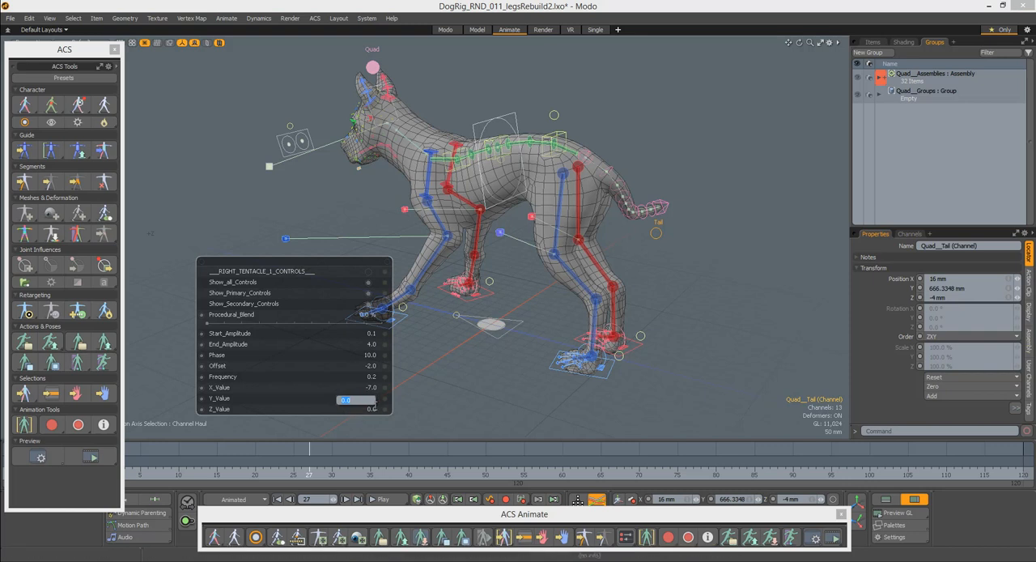
type("5")
key("Return")
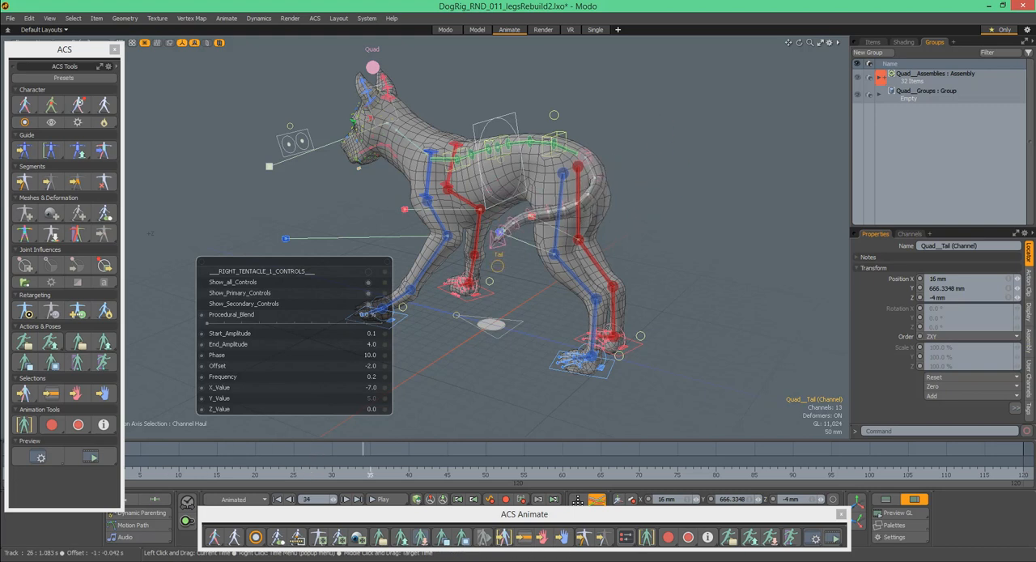
left_click_drag(478, 474, 485, 474)
left_click_drag(658, 279, 551, 251, "alt")
left_click_drag(476, 475, 441, 444)
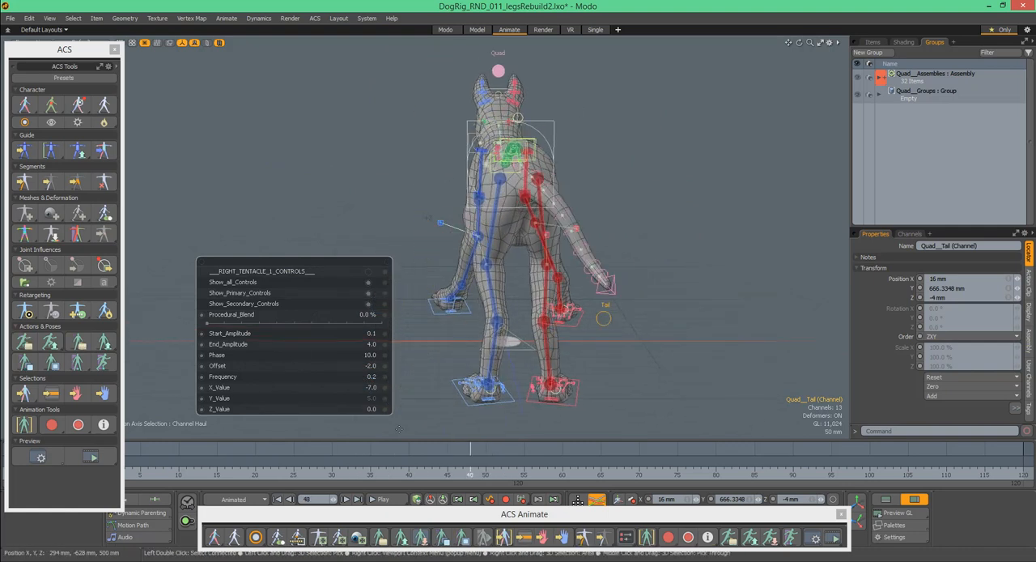
- Set the tail's Y_Value to 0 and sweep its Procedural_Blend up to 100% and back down
left_click(374, 402)
key("Return")
left_click_drag(449, 477, 148, 478)
left_click_drag(216, 323, 421, 332)
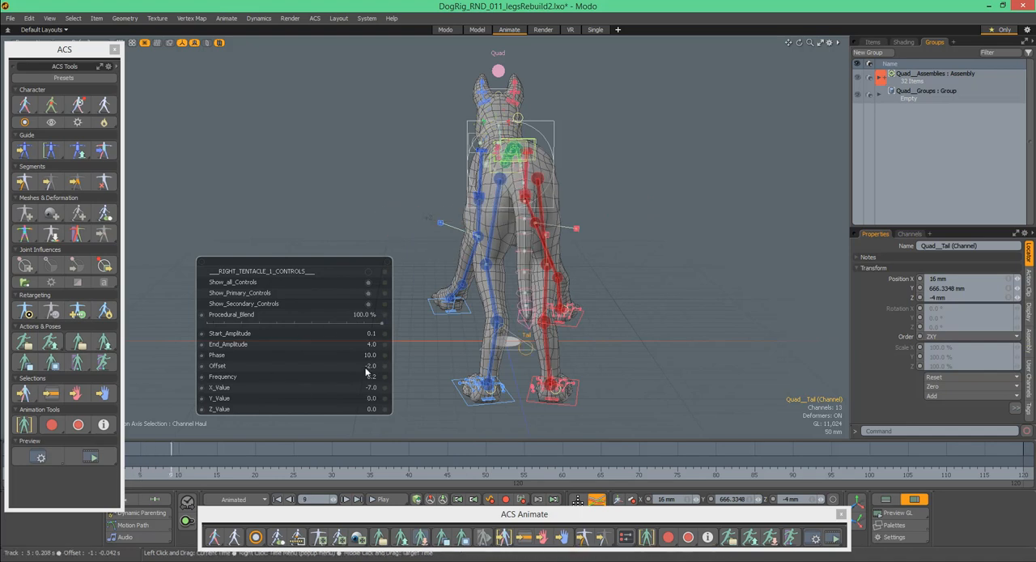
left_click_drag(380, 325, 201, 325)
- Try rotating the Quad__Tail_Outer_04 control to about -10.5°, 66.2° and 16.1° on top of the procedural motion
left_click_drag(475, 236, 743, 175, "alt")
key("space")
left_click_drag(743, 176, 681, 196, "ctrl+alt")
left_click(654, 192)
left_click_drag(687, 244, 725, 191)
left_click_drag(176, 472, 102, 472)
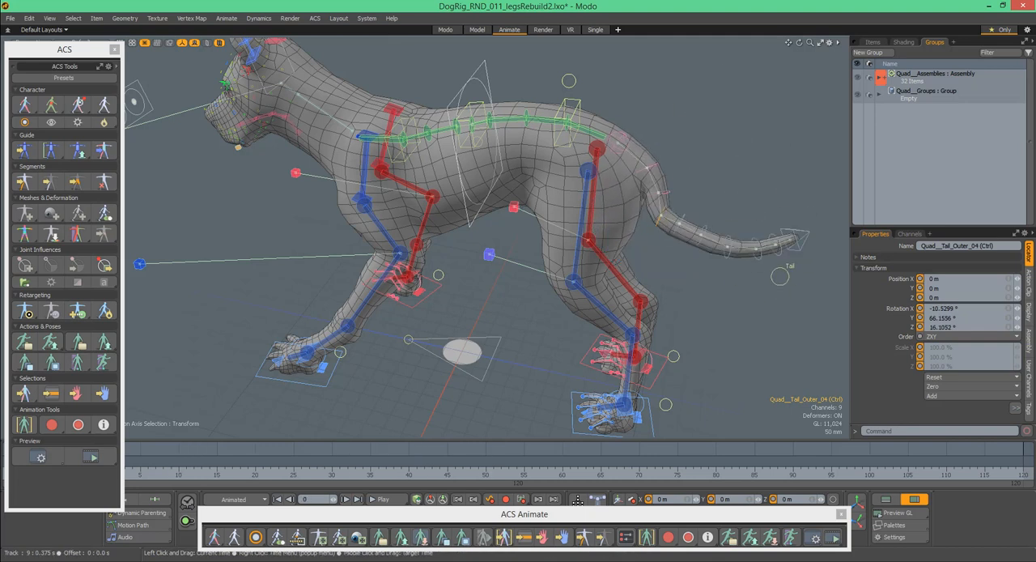
left_click_drag(701, 194, 746, 167, "alt")
- Scrub through the tail motion, clear the Quad__Tail_Outer_04 control's rotation, and return to frame 0
key("ctrl+z")
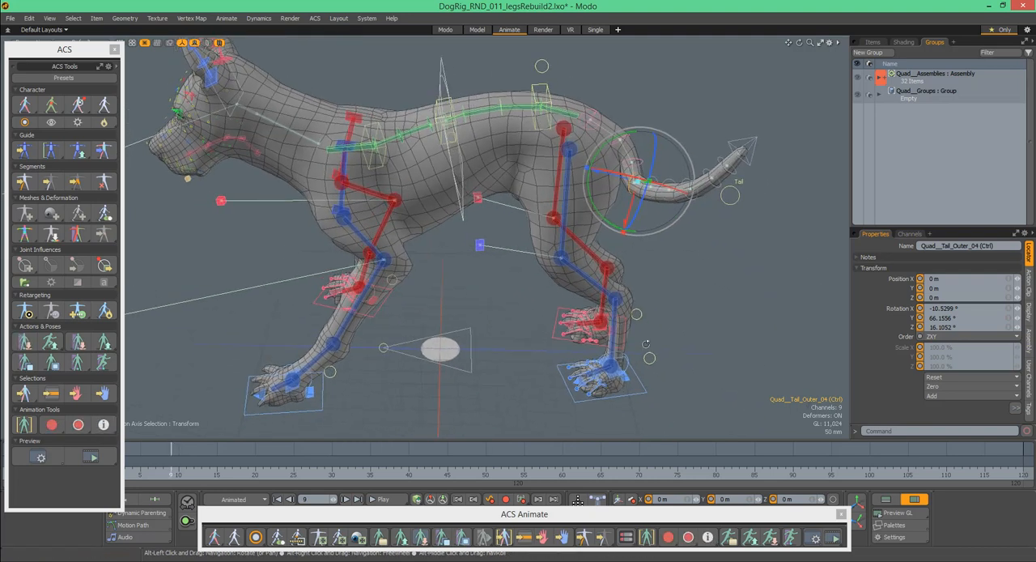
left_click(690, 537)
left_click_drag(496, 311, 401, 345, "alt")
left_click_drag(182, 476, 494, 475)
left_click_drag(726, 222, 707, 225, "alt")
left_click_drag(185, 465, 99, 470)
left_click_drag(533, 165, 604, 157, "alt")
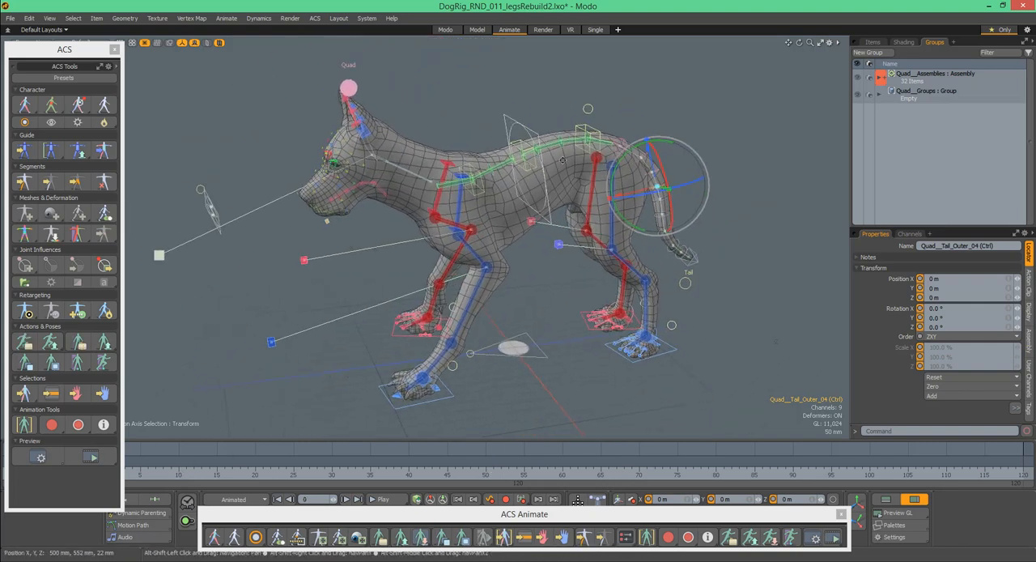
- Rotate the right front paw about its X axis with its hill control
left_click_drag(397, 170, 488, 174, "alt")
key("space")
left_click_drag(458, 130, 480, 283, "alt")
scroll(463, 123, "up", 4)
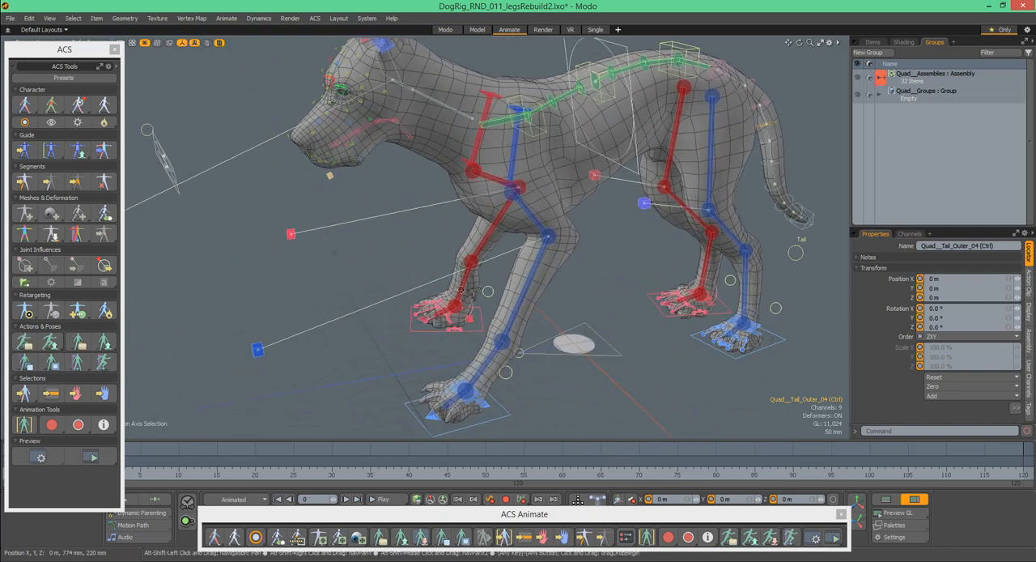
left_click(474, 298)
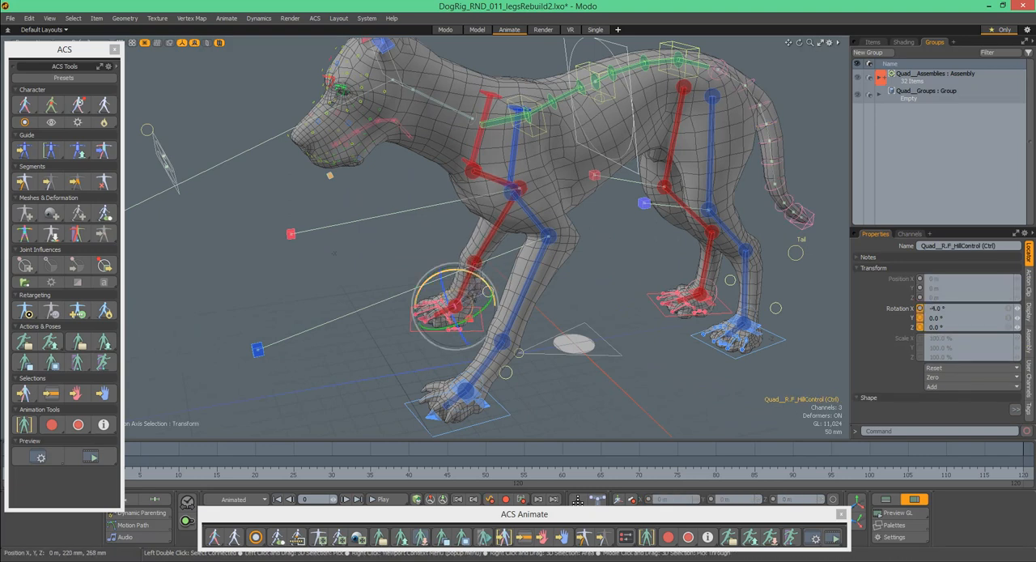
left_click_drag(639, 275, 578, 379, "alt+shift")
- Adjust the left back leg's direction by moving its up-vector control
left_click(580, 378)
left_click_drag(495, 390, 478, 406)
left_click_drag(500, 370, 480, 232, "alt")
left_click(582, 368)
left_click(462, 234)
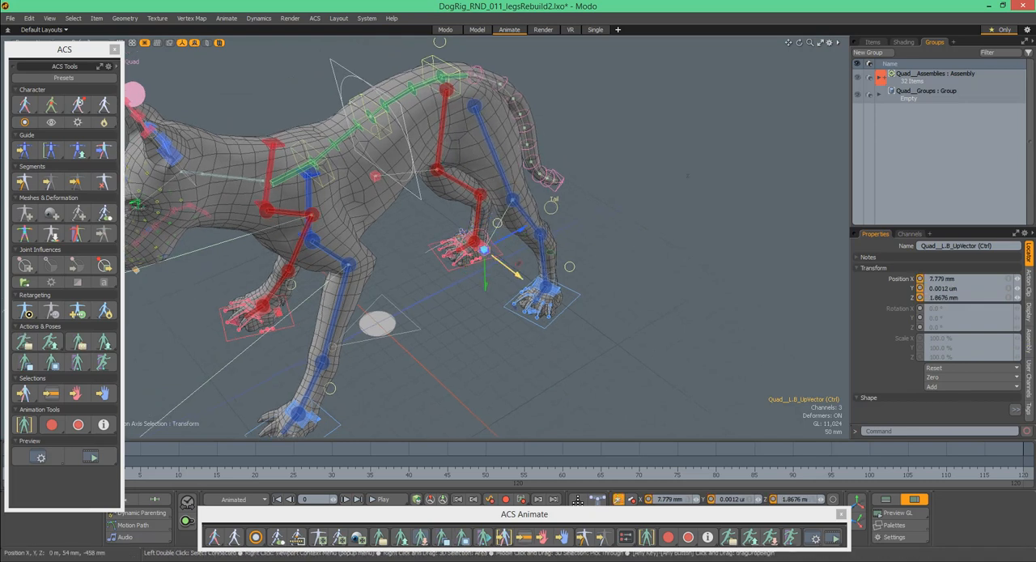
left_click_drag(514, 271, 462, 90)
- Move the right back paw with its IK foot control to about -65 mm in X and -40 mm in Z
left_click(459, 69)
left_click_drag(515, 123, 405, 129, "alt")
left_click_drag(543, 299, 524, 178, "alt+shift")
left_click_drag(496, 251, 441, 257, "alt")
left_click(504, 358)
left_click(504, 361)
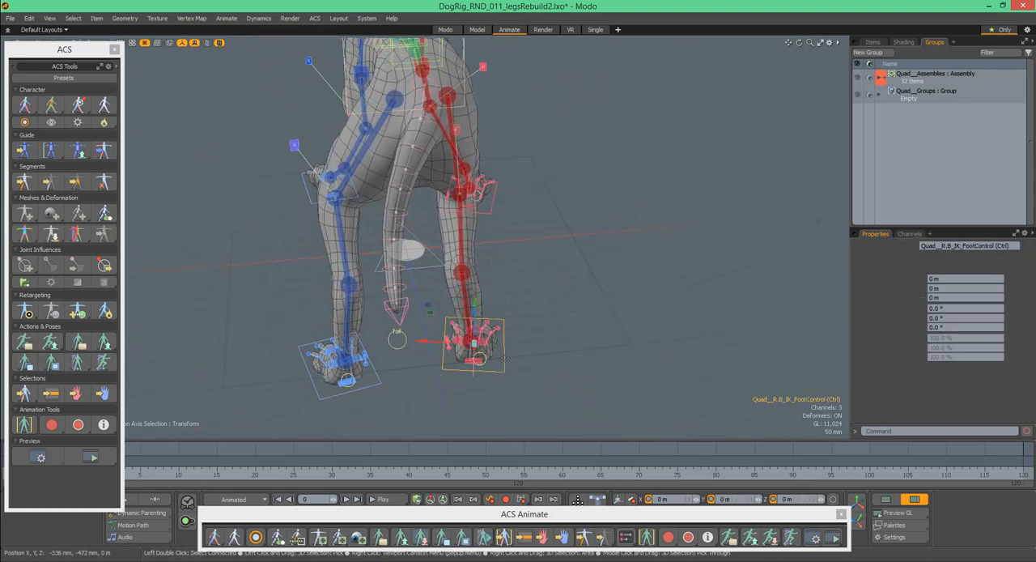
left_click_drag(461, 289, 467, 335, "alt")
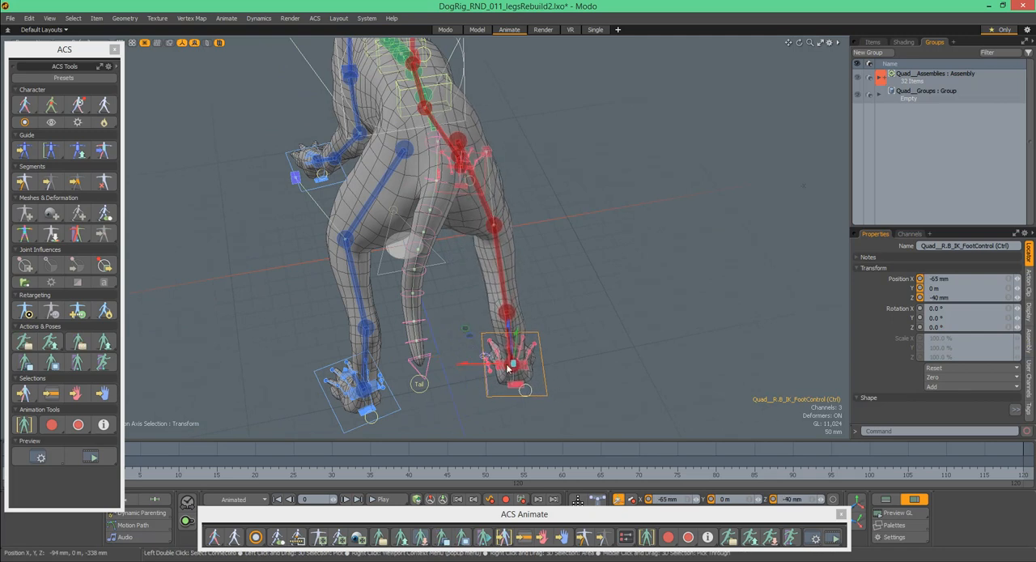
- Move the left back leg's up-vector control to about -33.4 mm in X, -78 mm in Y and -6.4 mm in Z
left_click_drag(548, 405, 536, 408)
left_click_drag(530, 220, 440, 232, "alt")
left_click(367, 226)
left_click_drag(439, 232, 489, 200, "alt")
left_click(559, 176)
left_click_drag(585, 206, 574, 241, "alt")
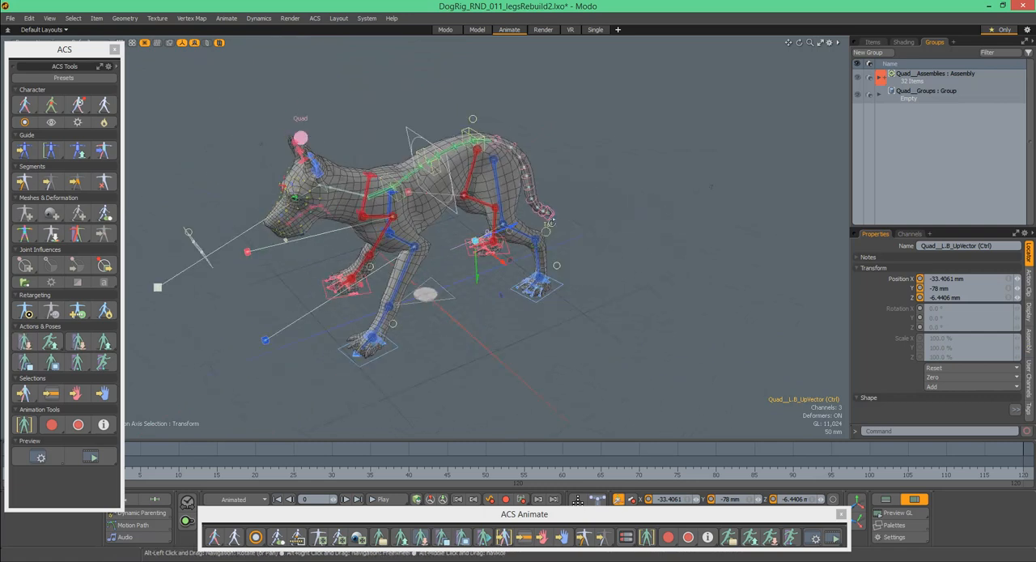
left_click_drag(478, 212, 544, 204, "alt+shift")
left_click_drag(495, 233, 542, 197, "ctrl+alt")
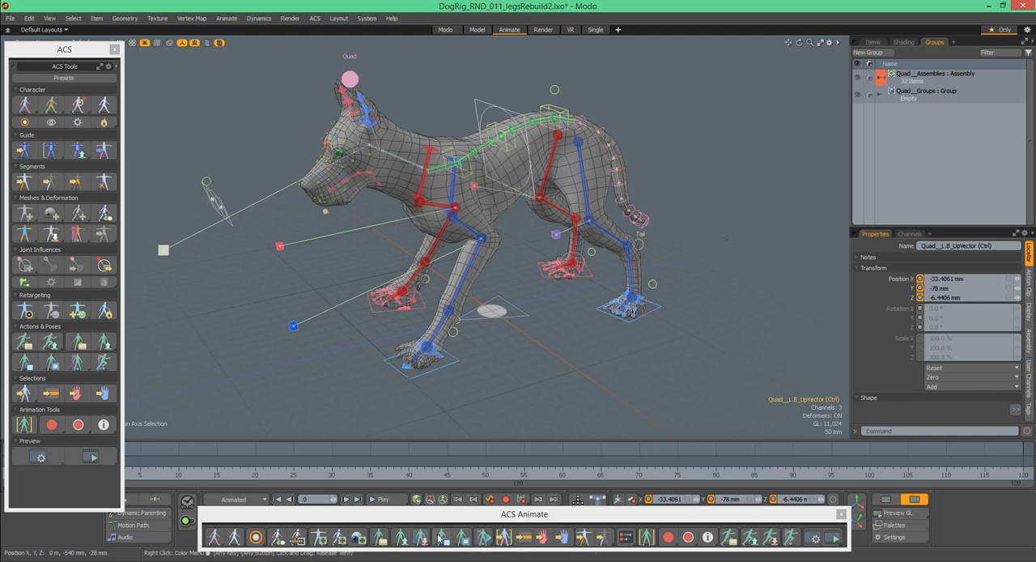
- Open the rig's selection sets as a floating list beside the dog, select the Brows_Eyes set, and clear the selection
left_click(522, 539)
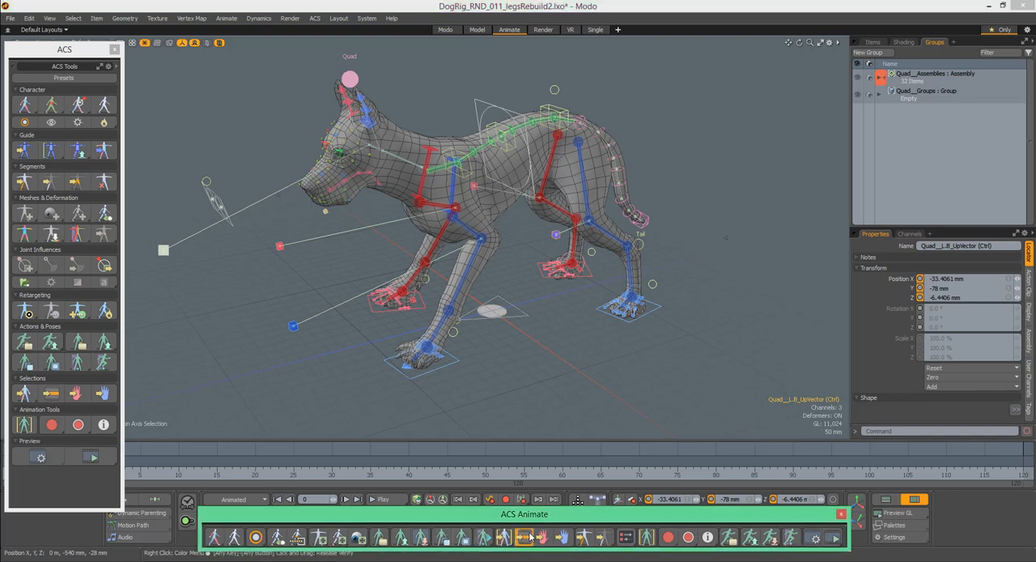
left_click_drag(495, 103, 753, 73)
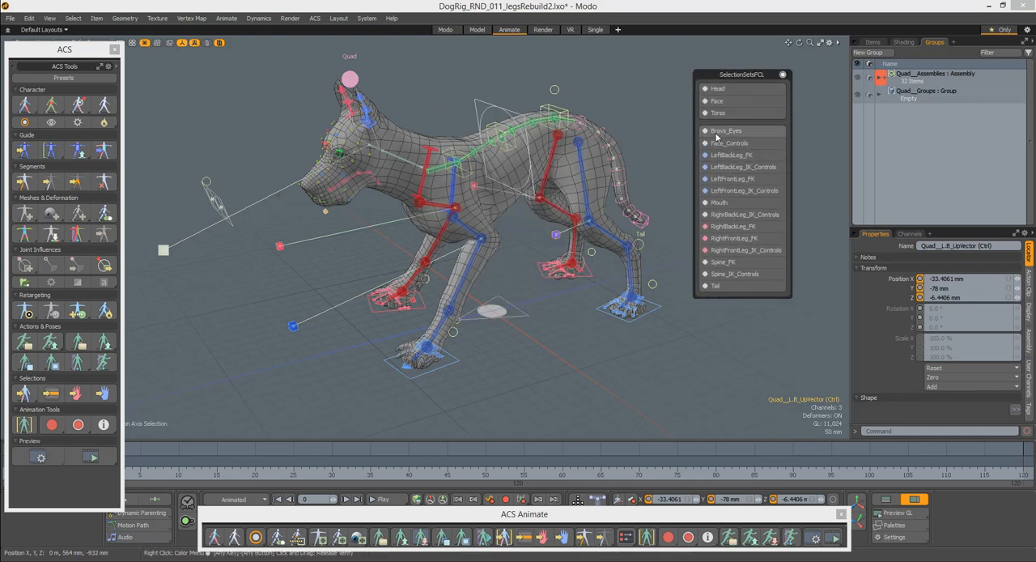
scroll(336, 146, "up", 4)
left_click_drag(336, 147, 408, 154, "alt")
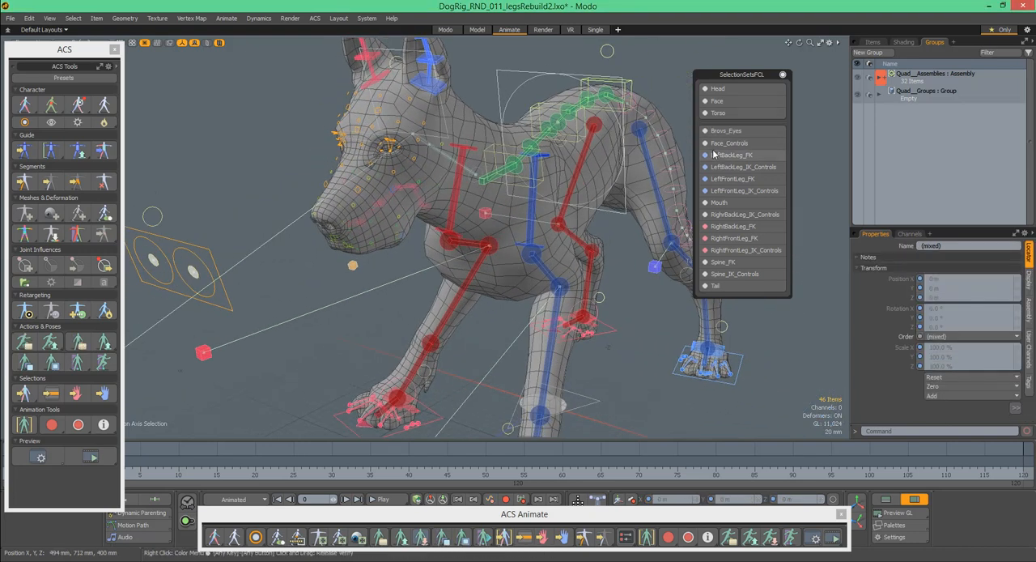
left_click(682, 126)
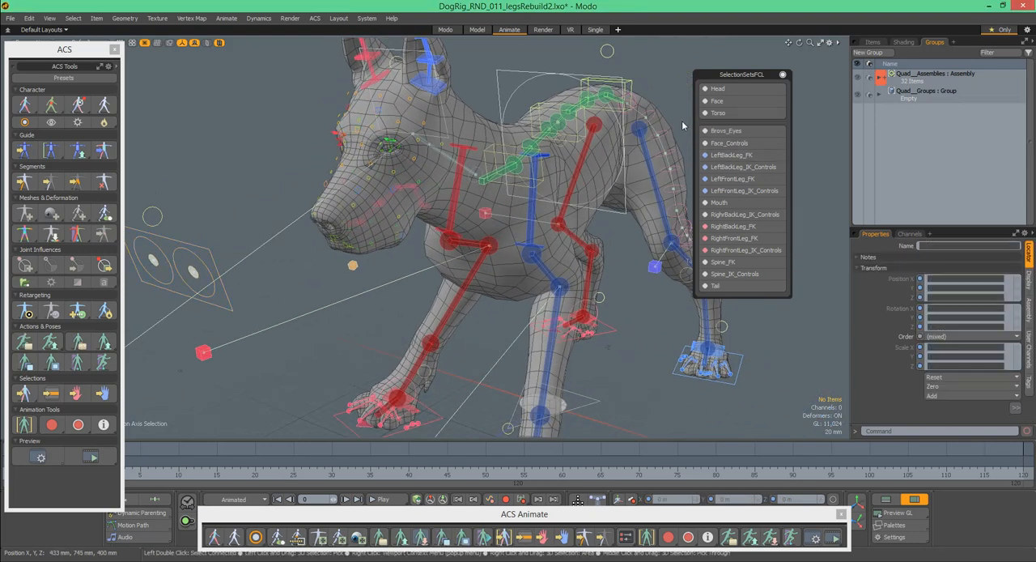
- Select all of the dog's facial controls with the Face_Controls selection set
left_click(705, 145)
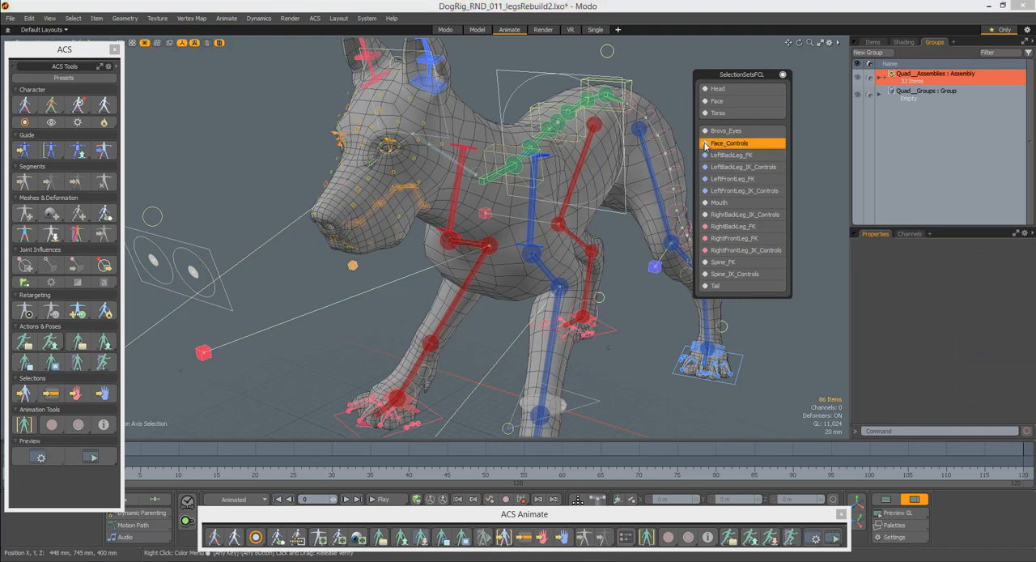
left_click_drag(620, 192, 595, 189, "alt")
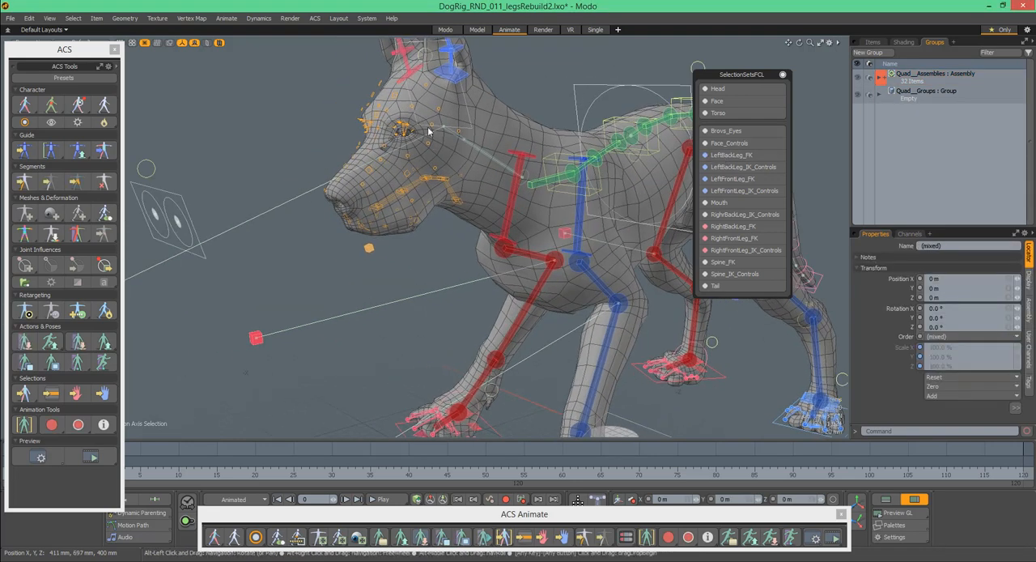
left_click_drag(400, 230, 379, 250, "alt")
left_click_drag(663, 139, 658, 146, "alt+shift")
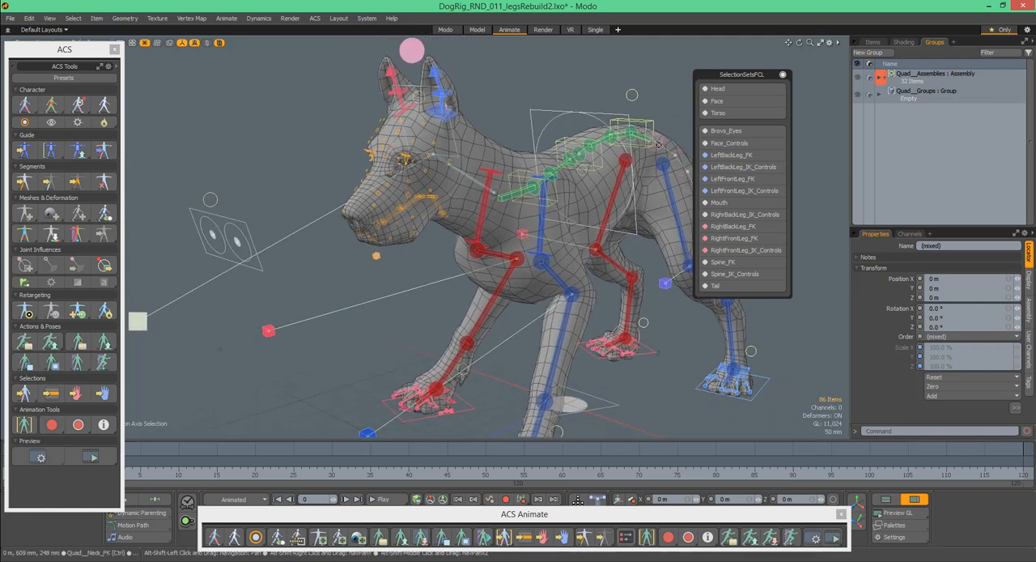
- Select the LeftBackLeg_FK set, replace it with the LeftBackLeg_IK_Controls set, and clear the selection
left_click(705, 155)
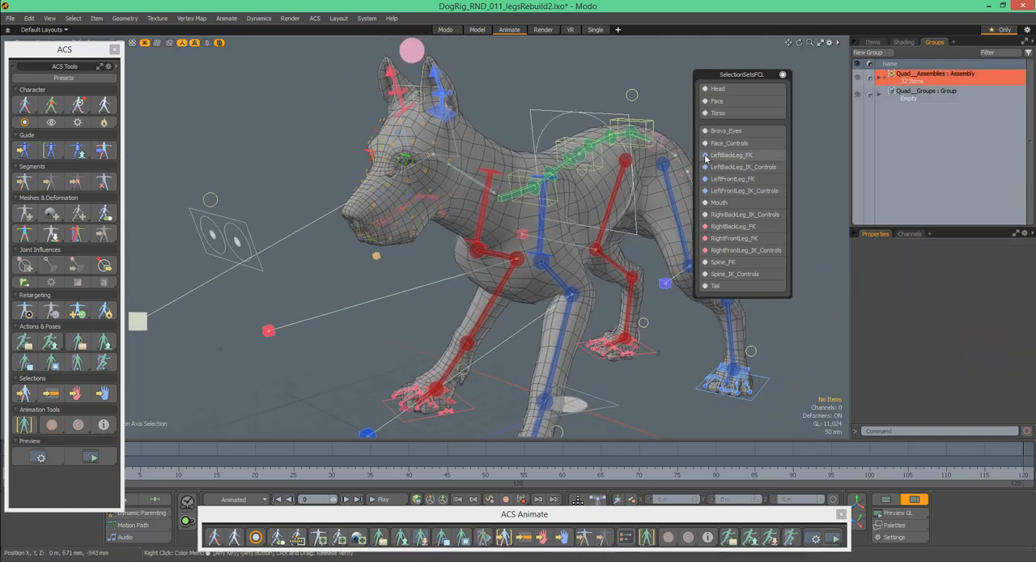
left_click_drag(685, 217, 636, 185, "alt+shift")
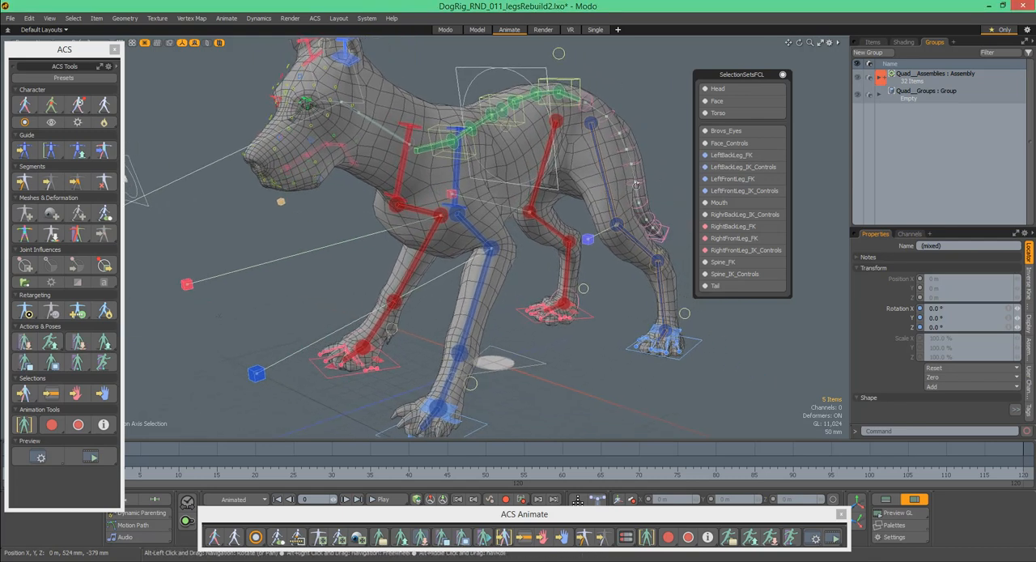
left_click(705, 167)
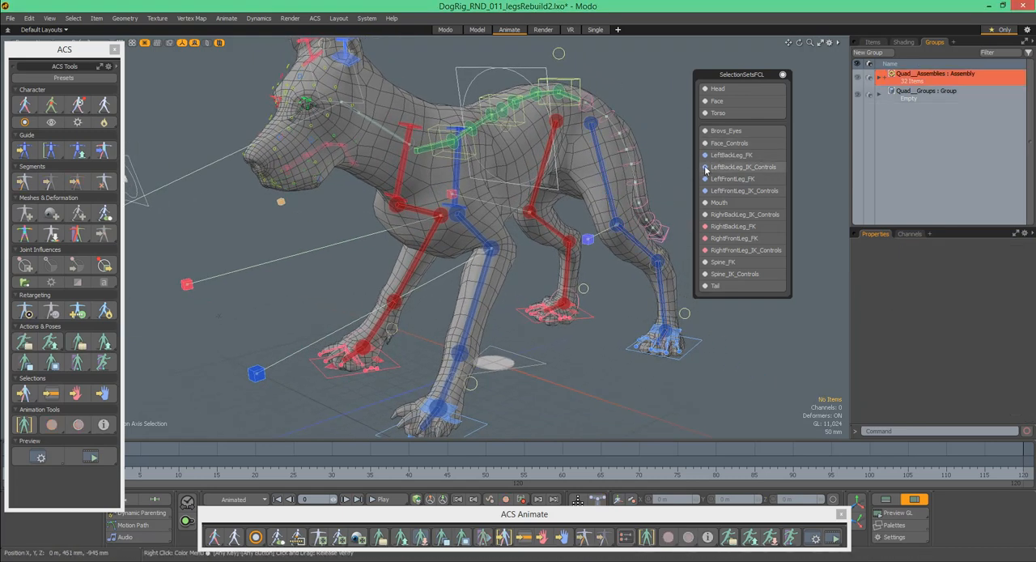
left_click(705, 167)
left_click(689, 176)
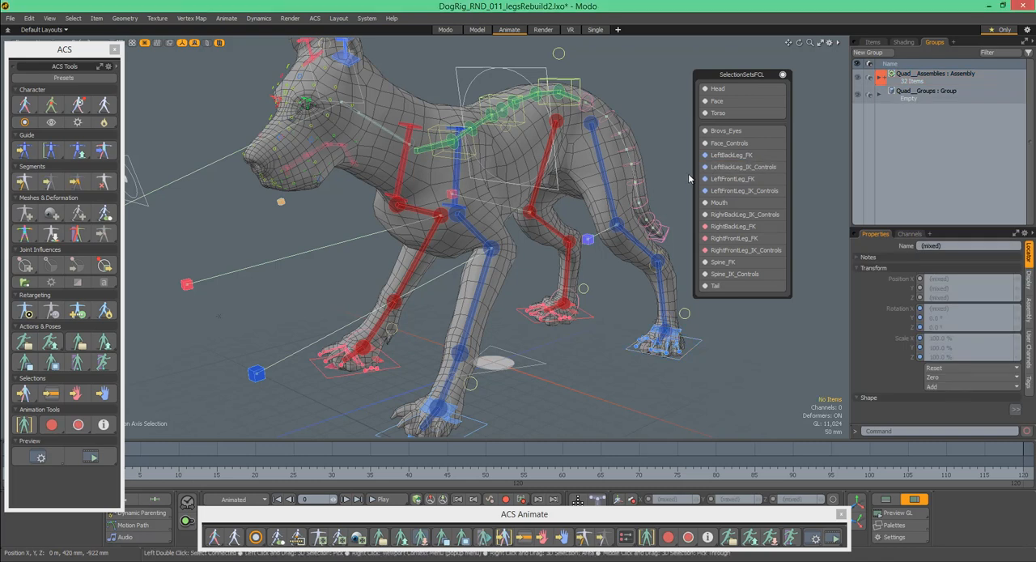
- Select the dog's mouth controls with the Mouth selection set
left_click_drag(667, 174, 645, 175, "alt")
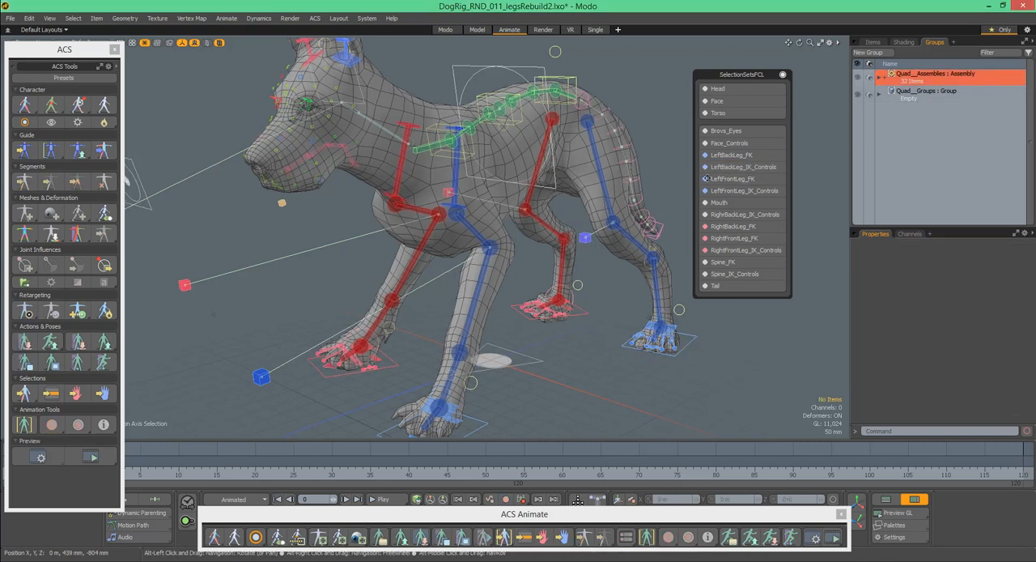
left_click(707, 204)
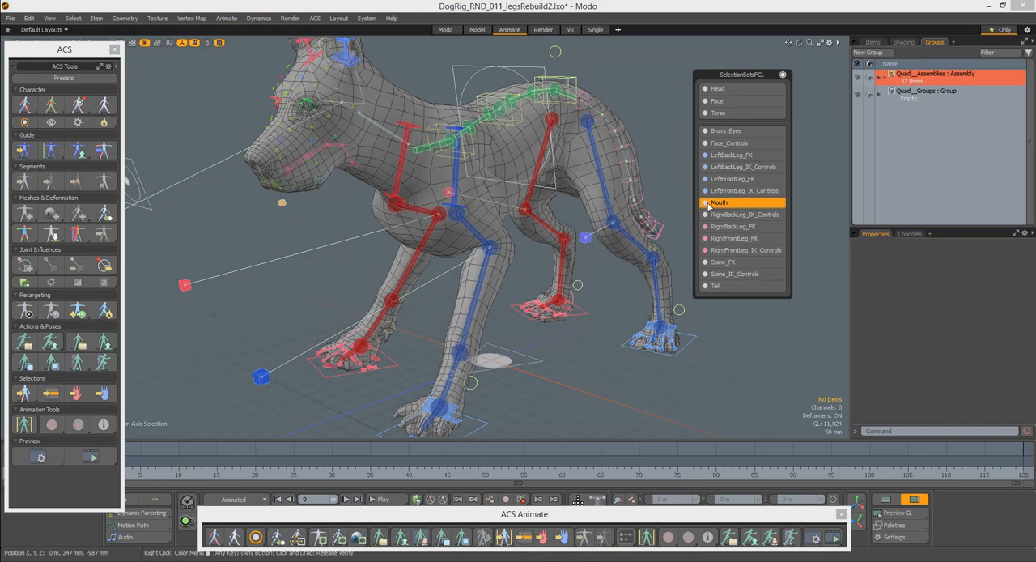
left_click_drag(377, 188, 357, 169, "alt")
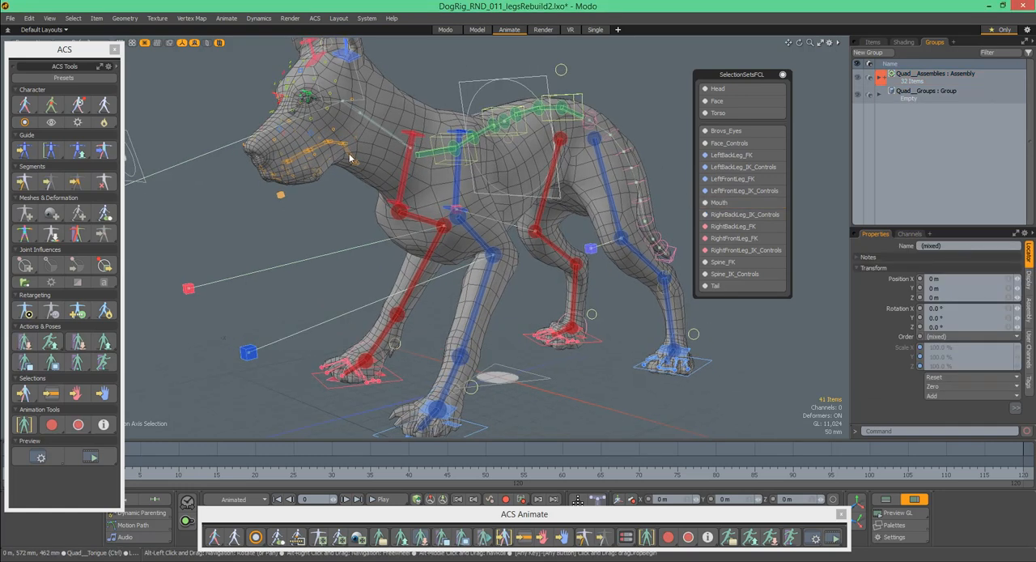
- Select the RightBackLeg_IK_Controls set, add the RightBackLeg_FK set to it, and clear the selection
left_click(706, 215)
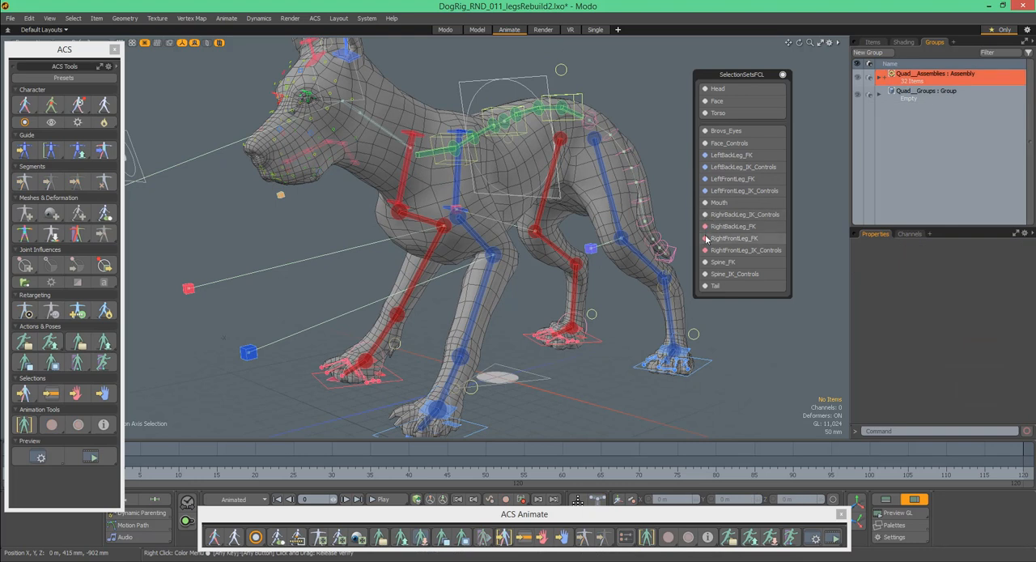
left_click(706, 225)
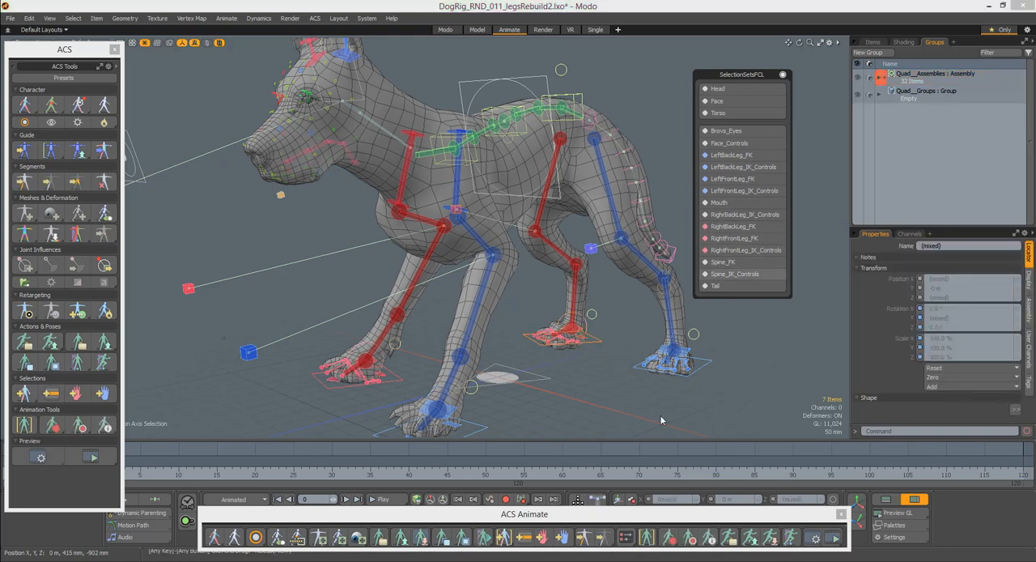
left_click(523, 537)
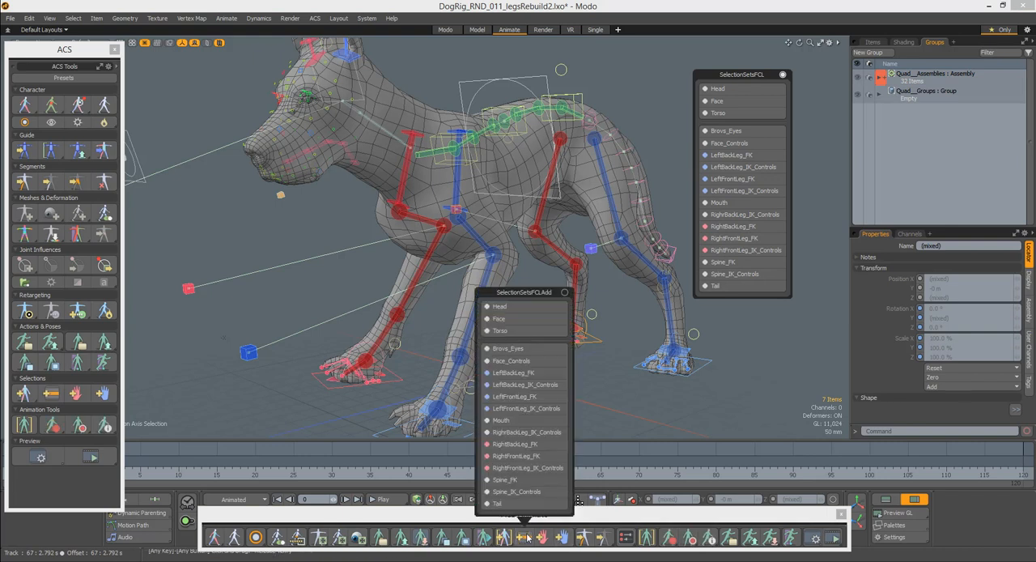
left_click(544, 456)
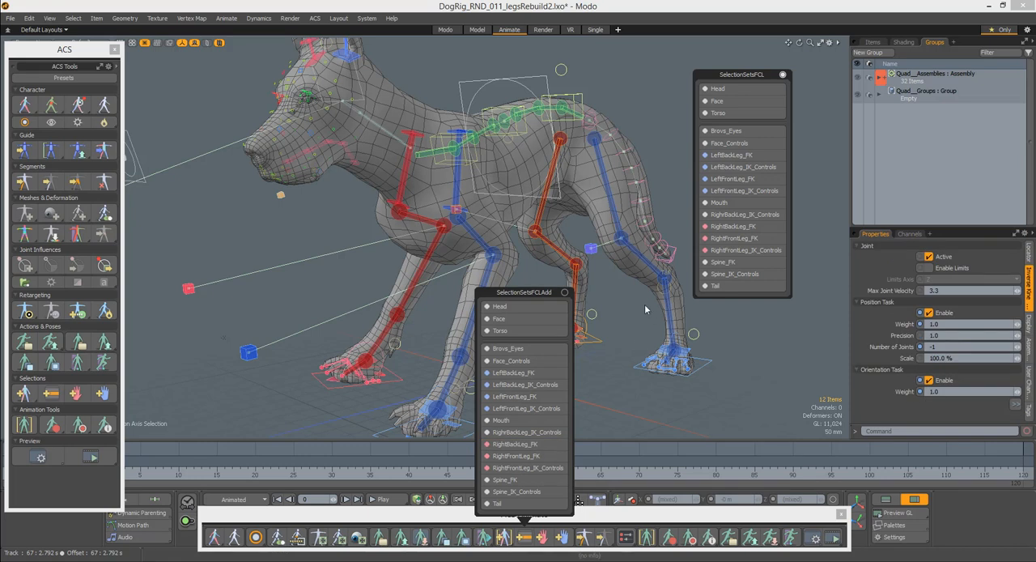
left_click_drag(636, 308, 650, 298, "alt")
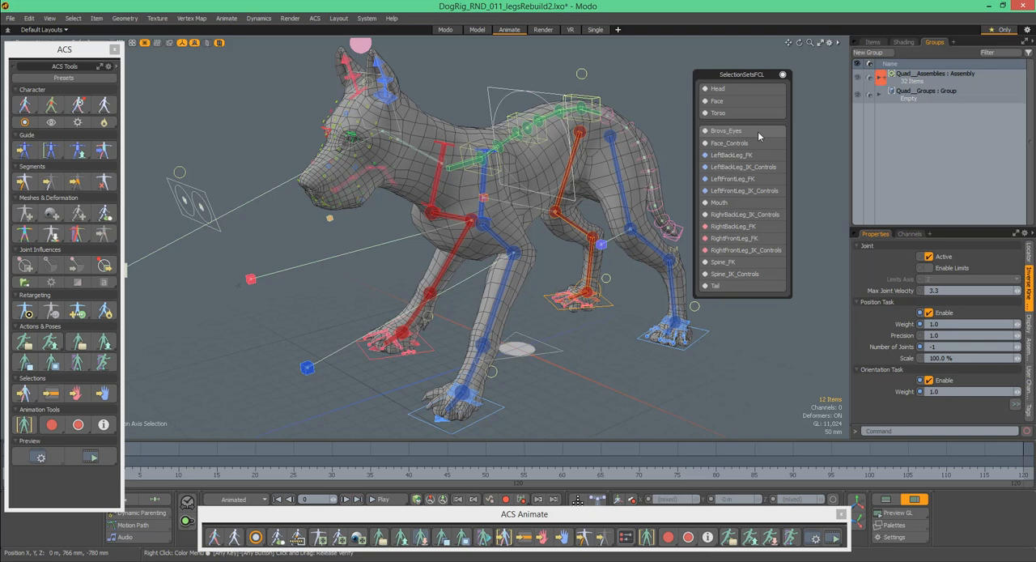
left_click_drag(654, 106, 651, 136, "alt")
left_click(644, 117)
- Open the ACS pose presets, dismiss the path message, and place the enlarged browser beside the dog so all Face poses fit
scroll(586, 289, "down", 2)
left_click_drag(553, 282, 586, 277, "alt")
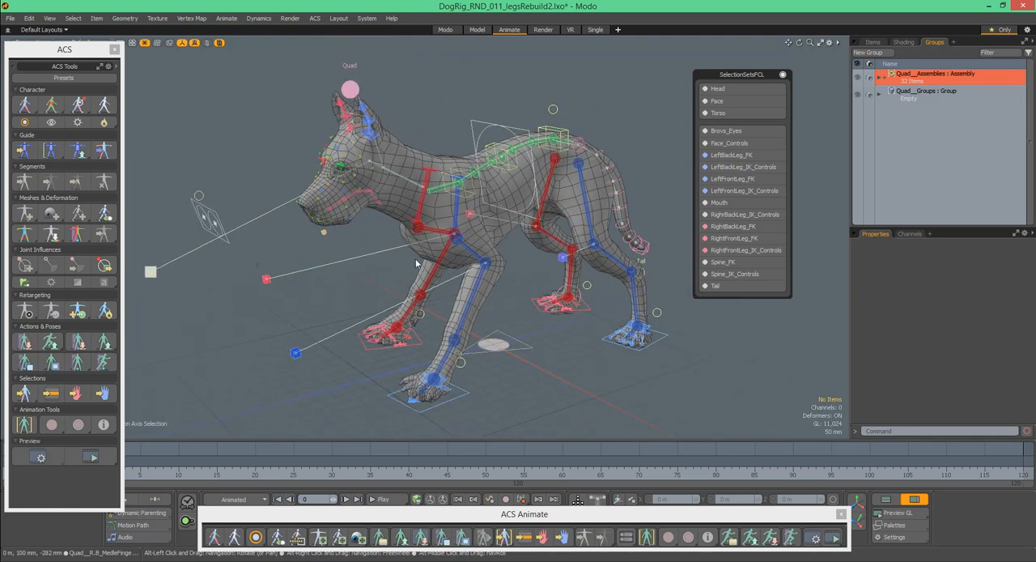
left_click_drag(569, 373, 646, 358, "alt")
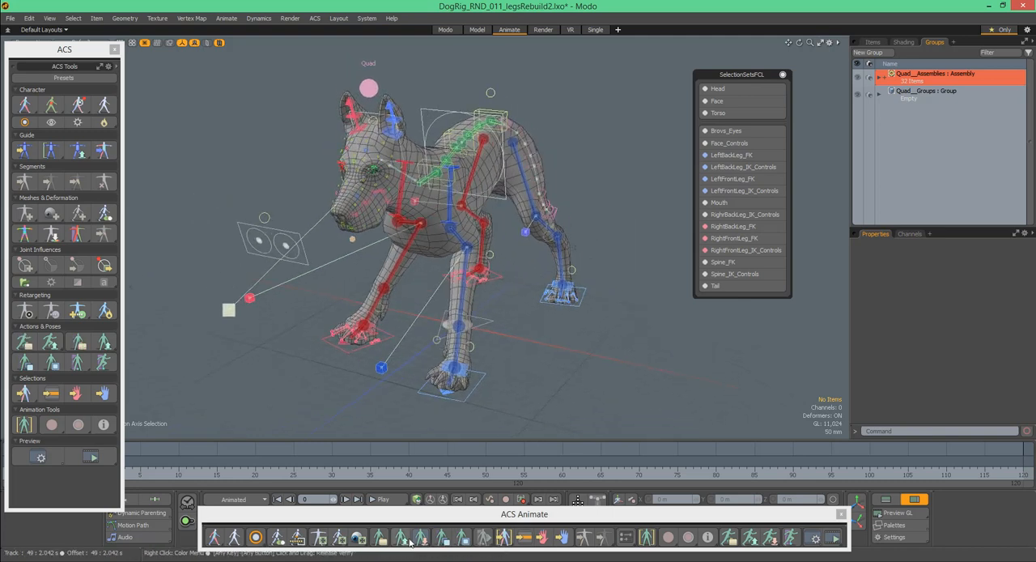
left_click(402, 538)
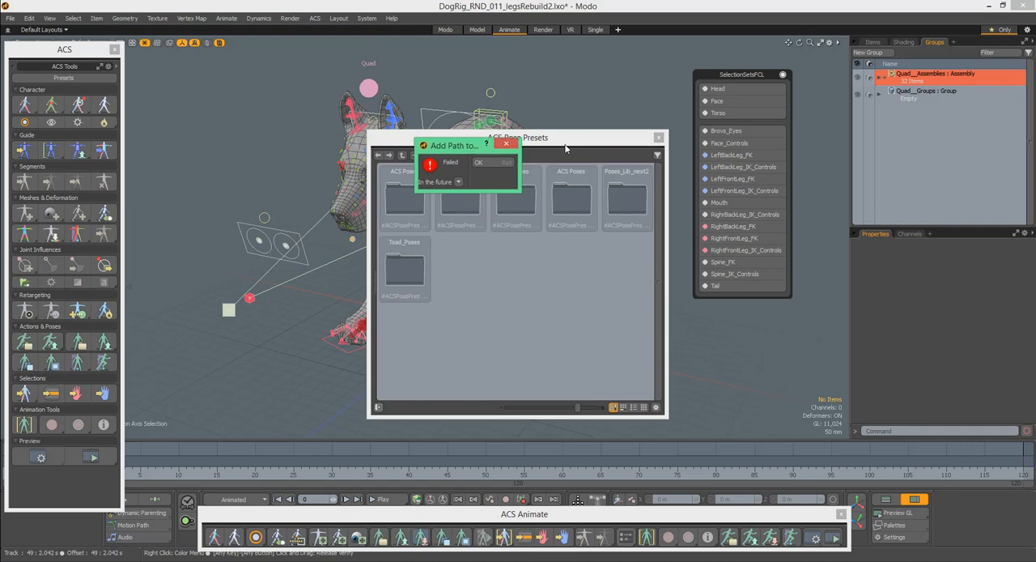
left_click(510, 145)
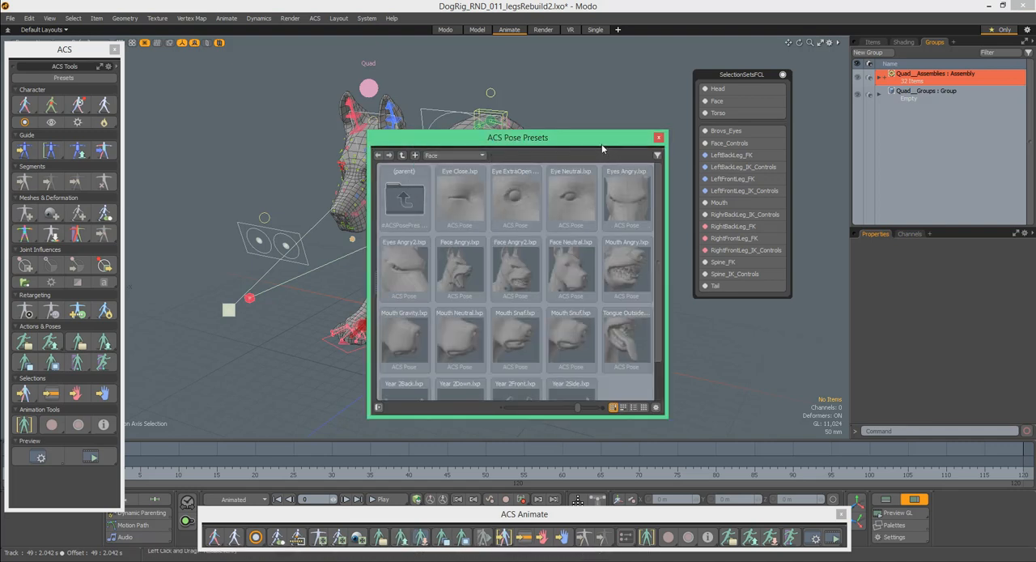
left_click_drag(600, 146, 806, 55)
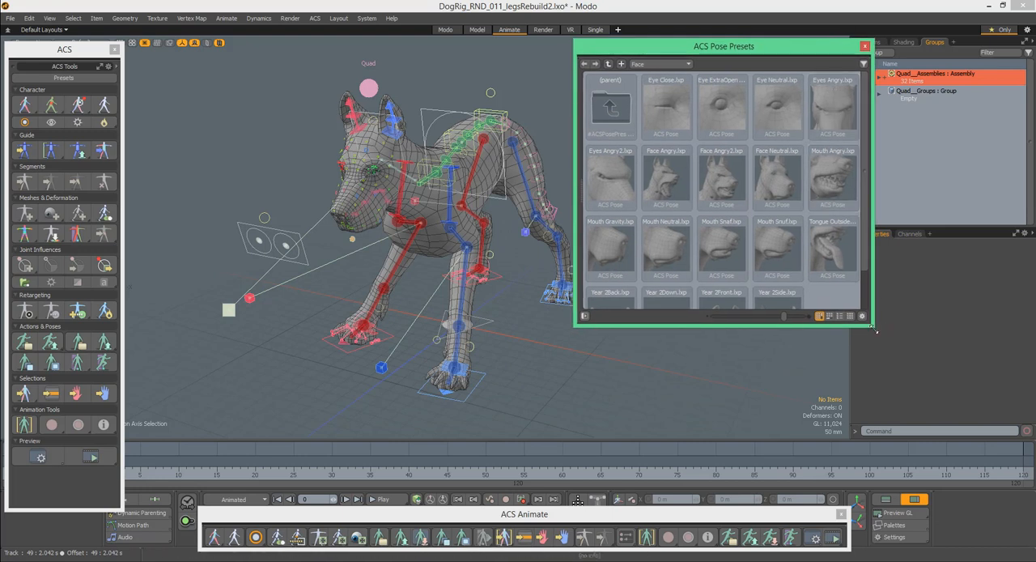
left_click_drag(877, 330, 878, 379)
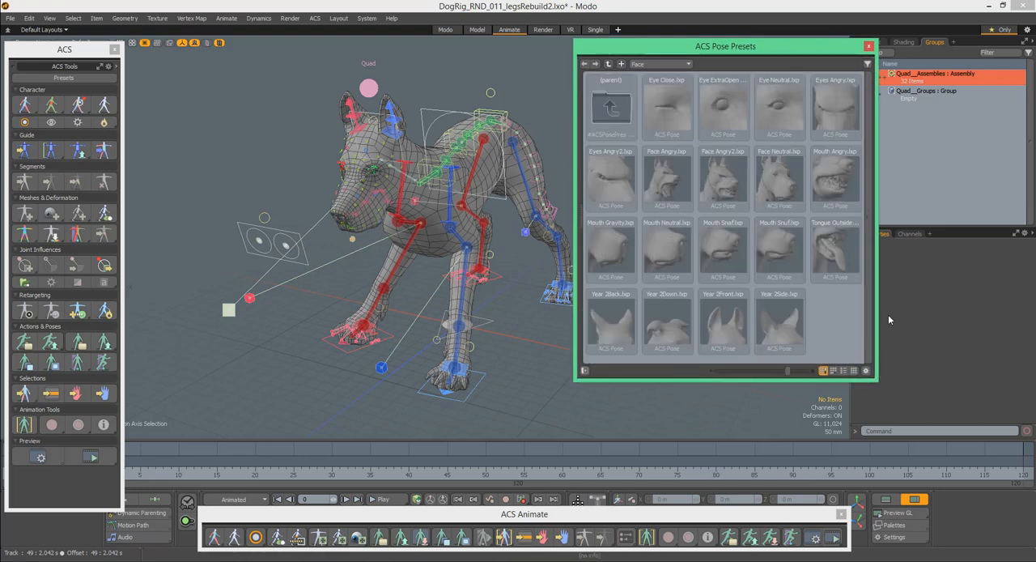
- View the Pawns pose presets and return to the Face presets
left_click(653, 65)
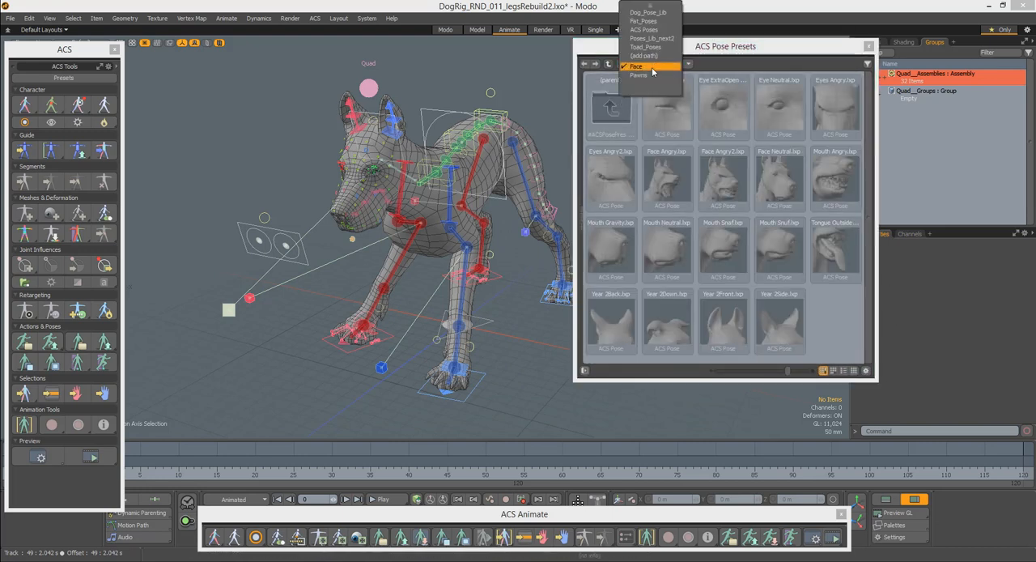
left_click(646, 74)
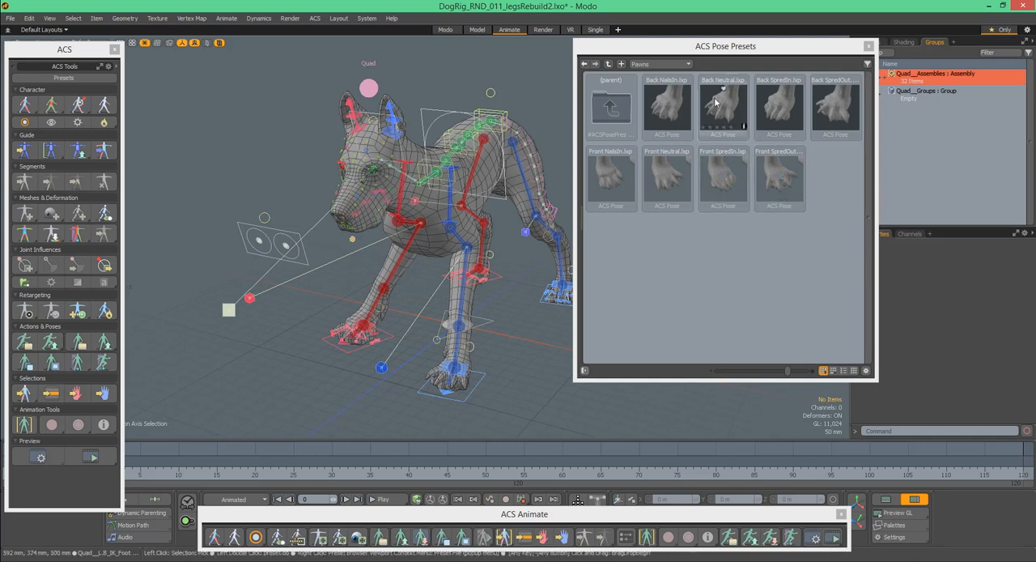
left_click(660, 64)
left_click(661, 46)
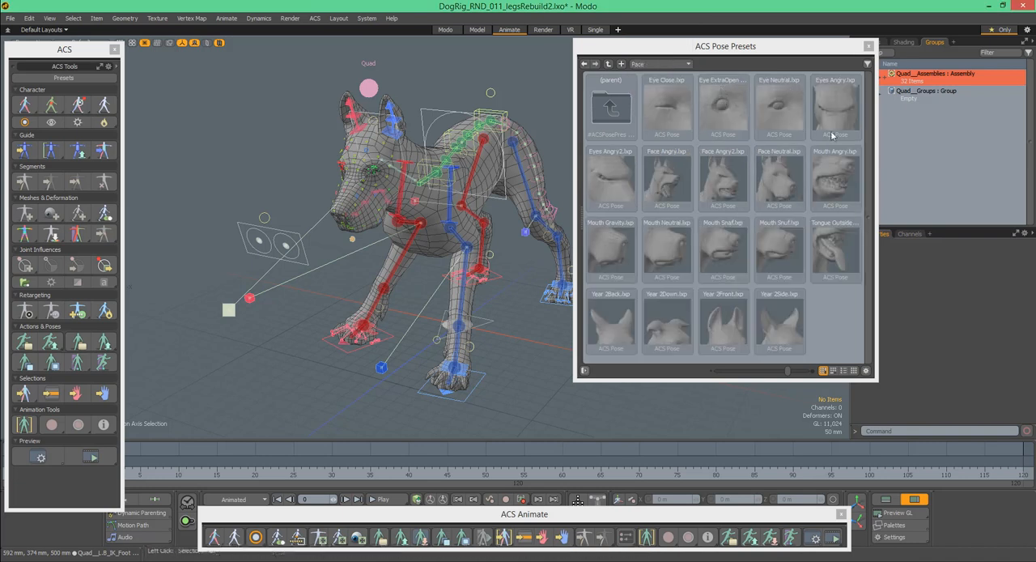
- Apply the Eye Close pose preset to the dog's face, followed by the Eye ExtraOpen preset
scroll(441, 128, "up", 6)
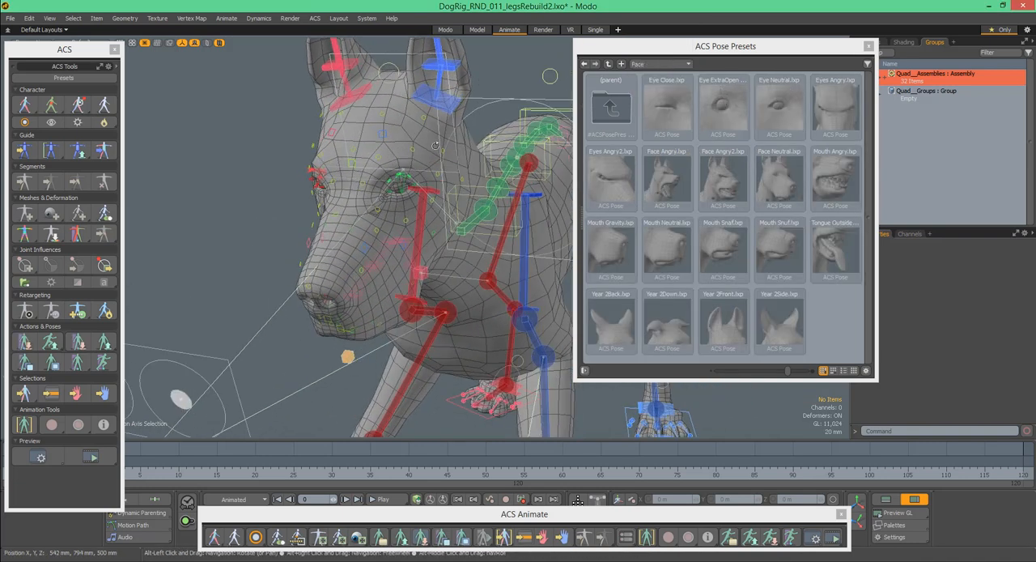
left_click_drag(441, 128, 440, 129, "alt")
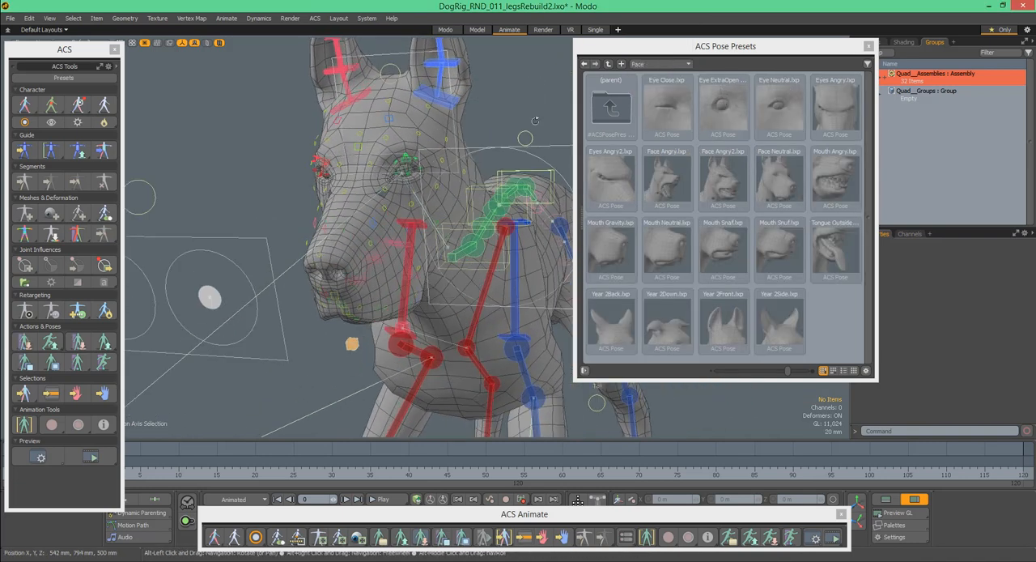
left_click(668, 111)
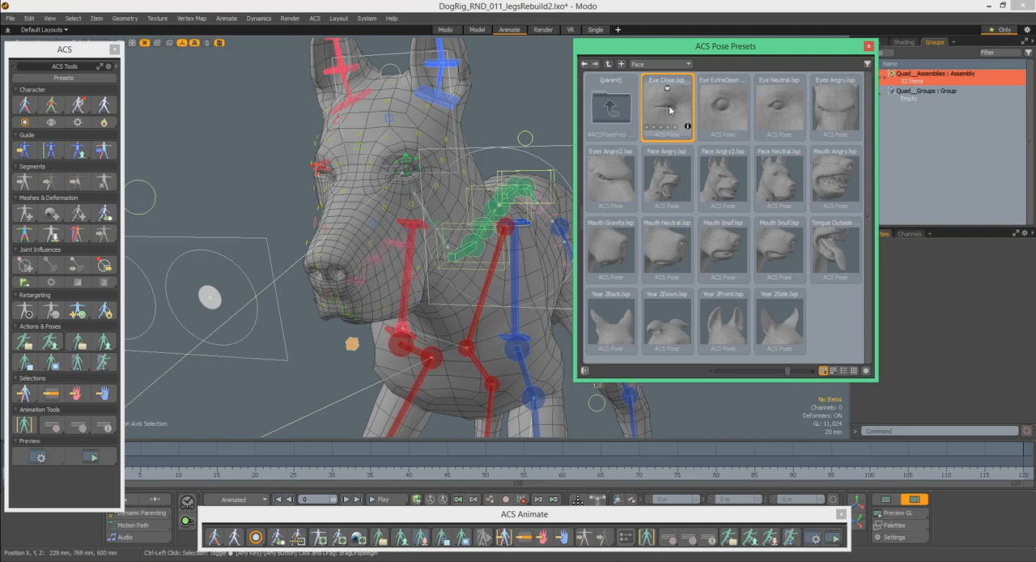
left_click_drag(670, 110, 630, 110)
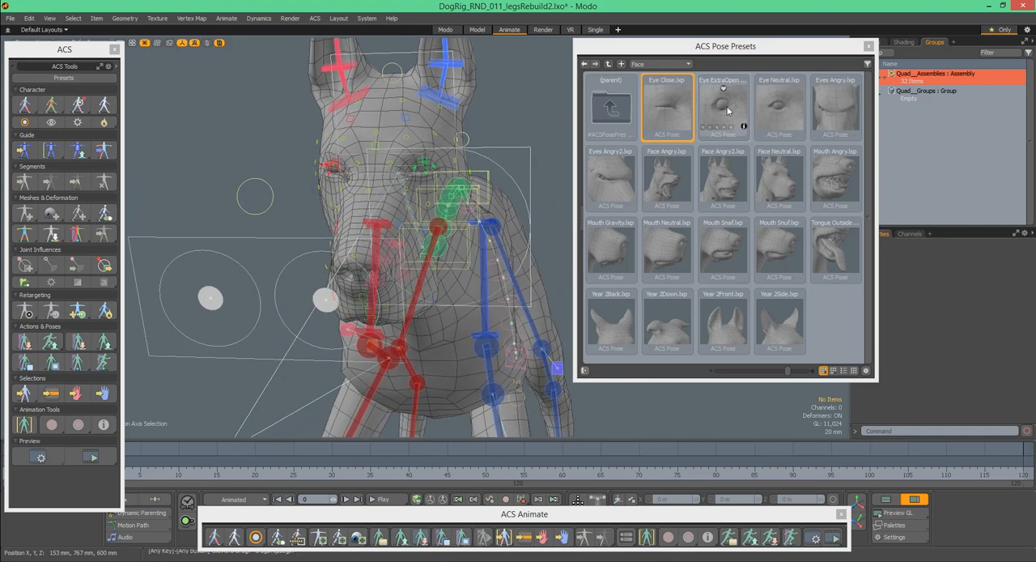
left_click_drag(731, 110, 543, 94)
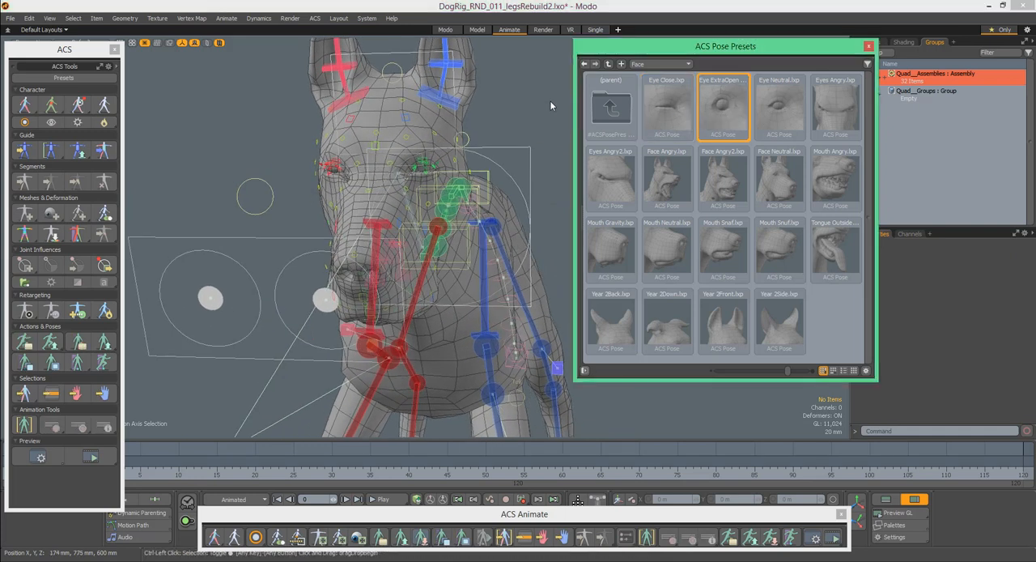
- Apply the Eye ExtraOpen preset to the dog's face again and return the eyes to the Eye Neutral preset
left_click_drag(718, 110, 520, 93)
left_click_drag(443, 133, 356, 158, "alt")
left_click_drag(778, 104, 502, 91)
left_click_drag(777, 110, 486, 130)
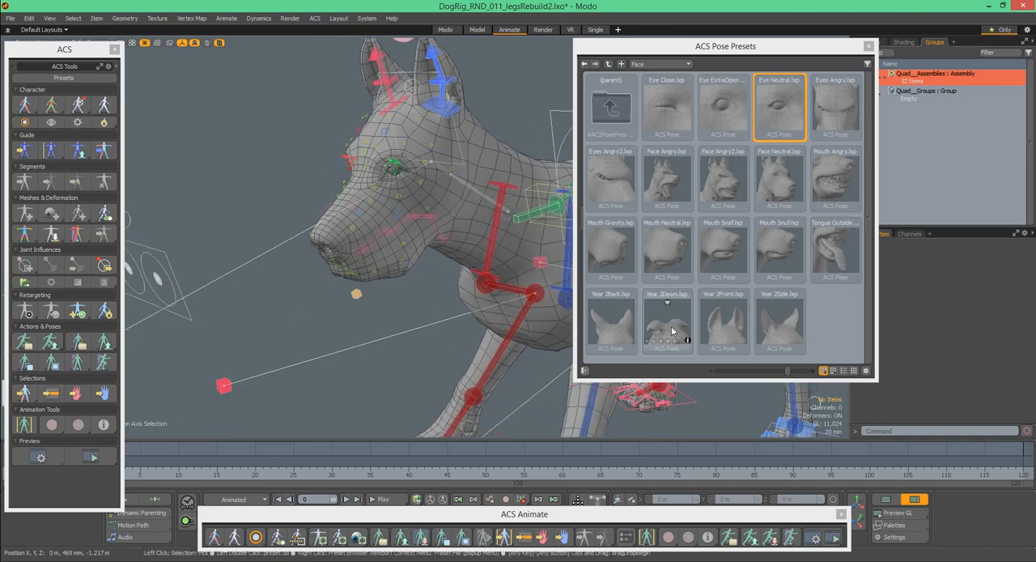
- Apply the Year 2Down and Year 2Front presets to the dog's ears, followed by the Tongue Outside preset
left_click_drag(673, 322, 409, 357)
left_click_drag(738, 327, 712, 233)
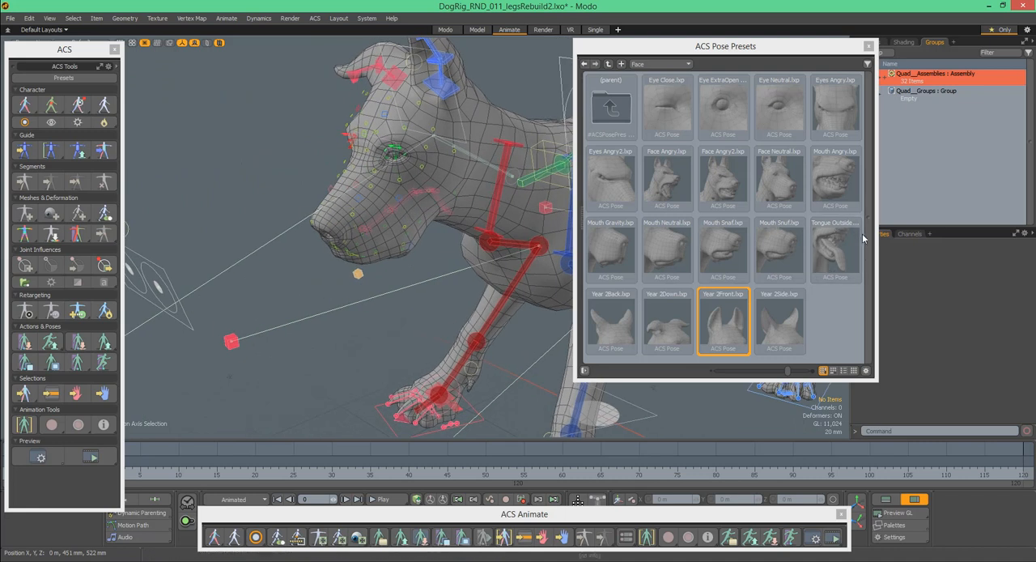
left_click_drag(842, 253, 530, 326)
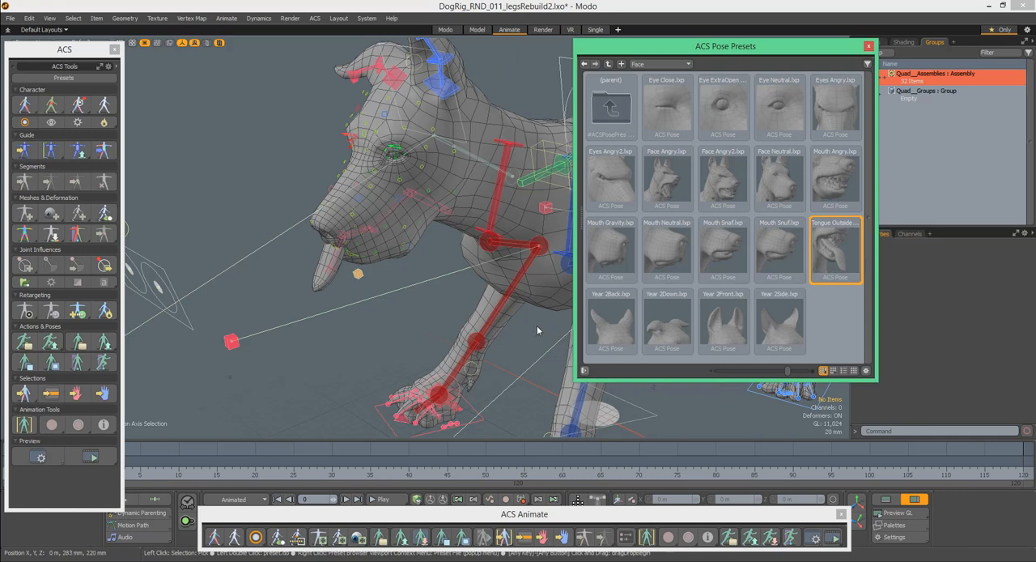
left_click_drag(536, 330, 537, 324)
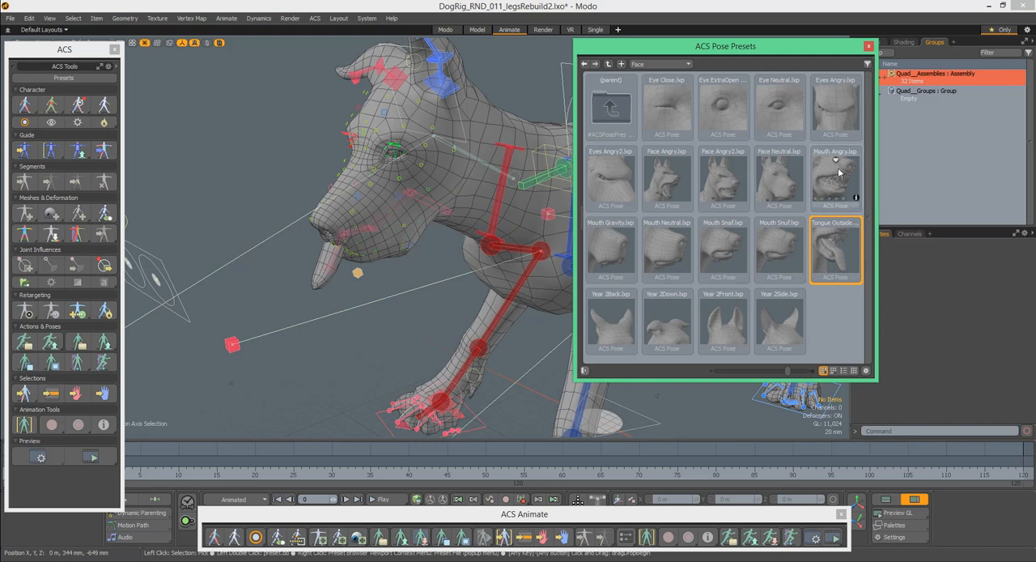
- Give the dog an aggressive expression by applying the Mouth Angry, Face Angry2 and Eyes Angry presets
left_click_drag(842, 174, 531, 337)
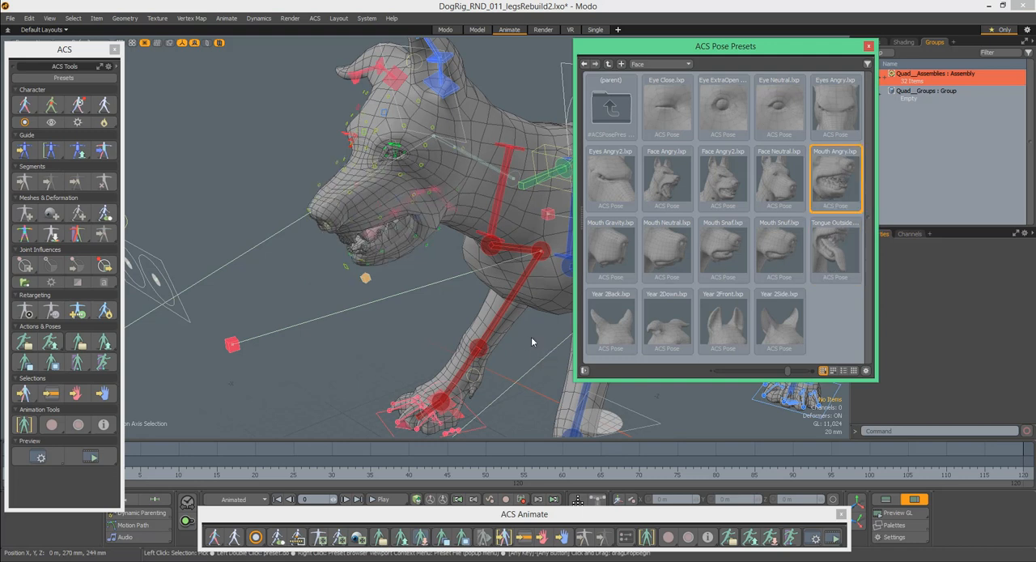
left_click_drag(513, 287, 526, 187, "alt")
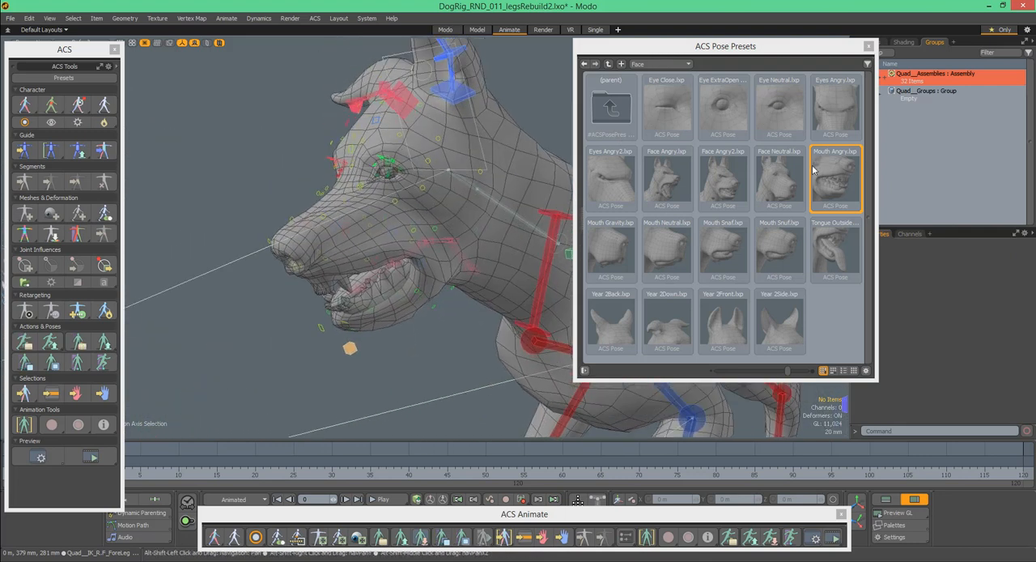
left_click_drag(726, 182, 470, 330)
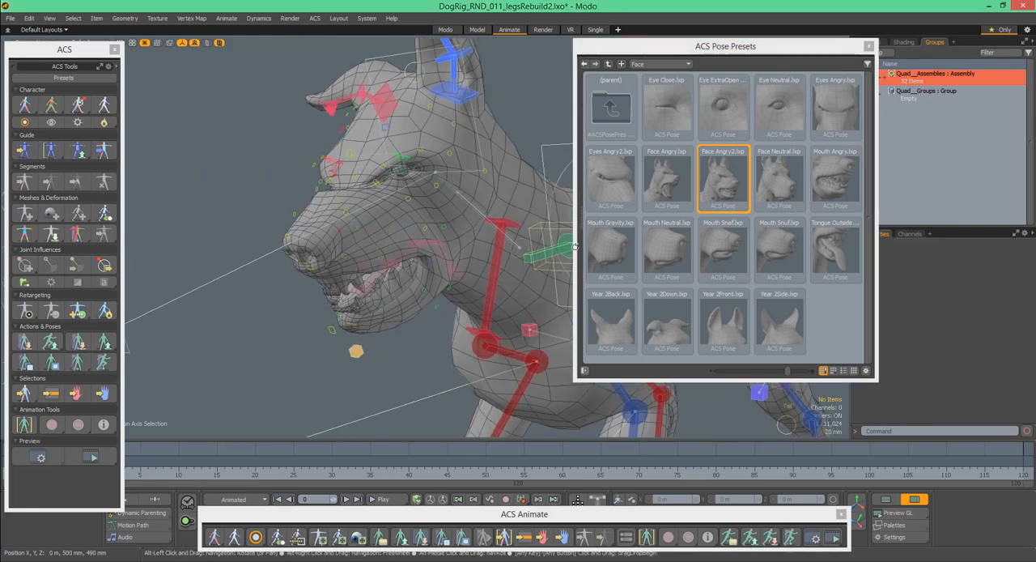
left_click(844, 112)
- Bring the whole dog into view and close the pose presets browser and the selection sets list
left_click_drag(416, 349, 481, 208)
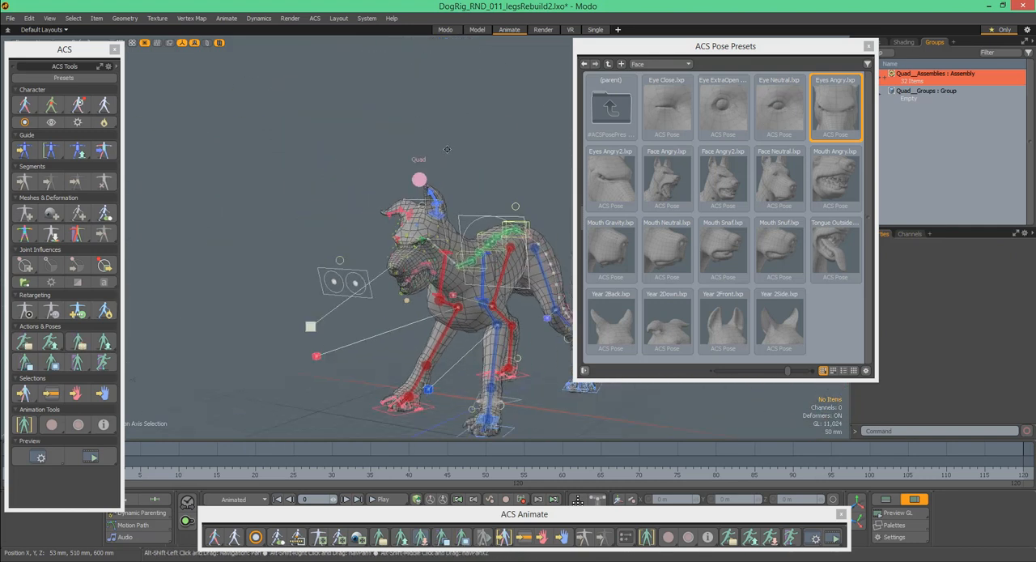
left_click_drag(424, 145, 398, 102, "alt")
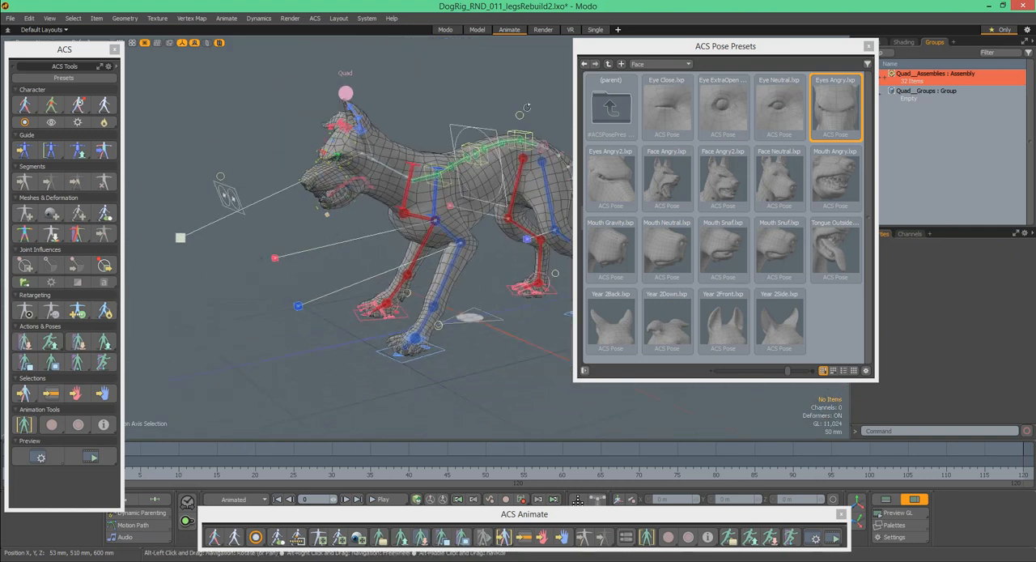
left_click_drag(782, 47, 875, 64)
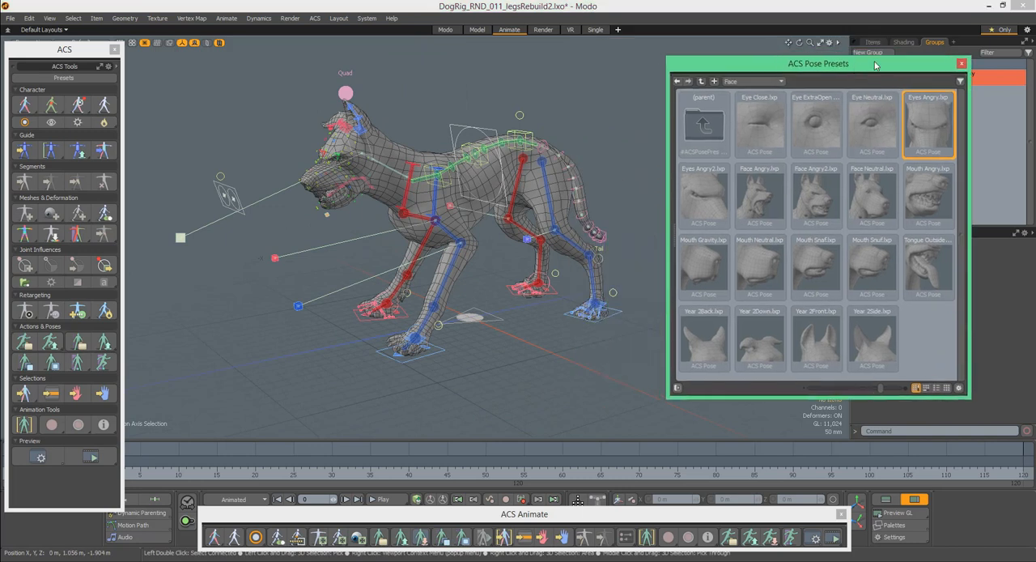
left_click(962, 65)
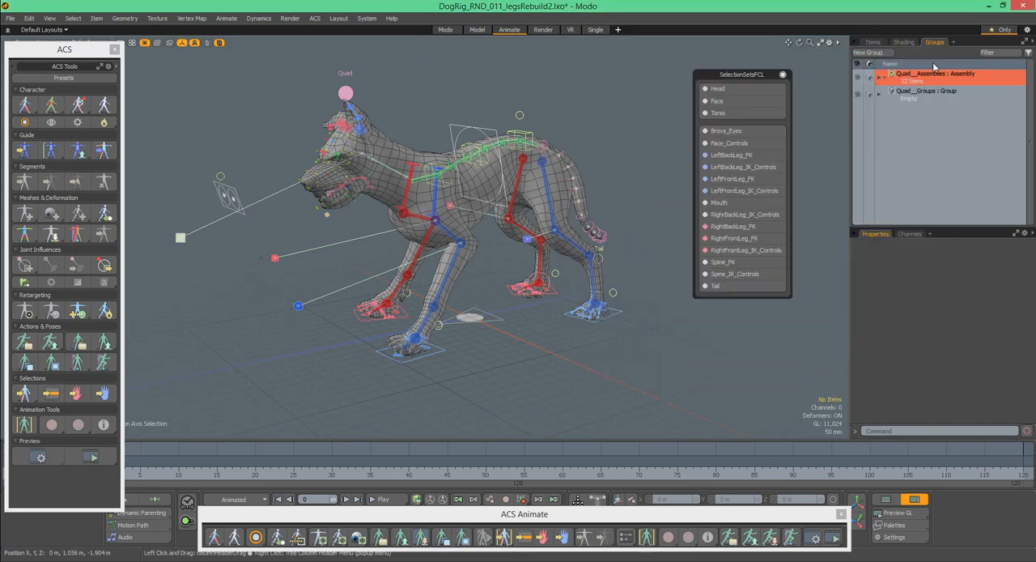
left_click(783, 75)
scroll(401, 158, "up", 5)
scroll(401, 157, "down", 5)
left_click_drag(401, 158, 420, 172, "alt+shift")
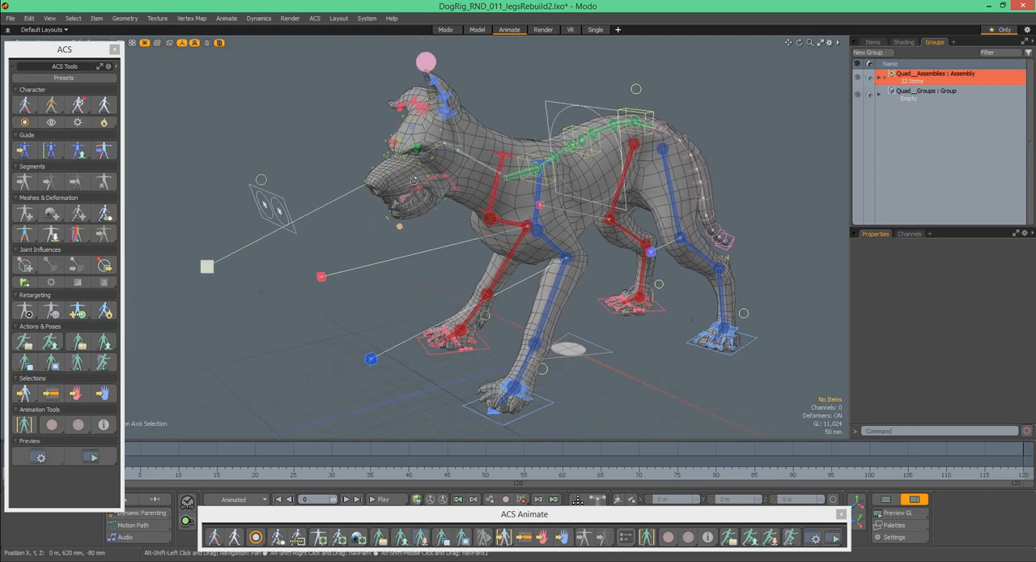
left_click_drag(416, 96, 513, 116, "alt")
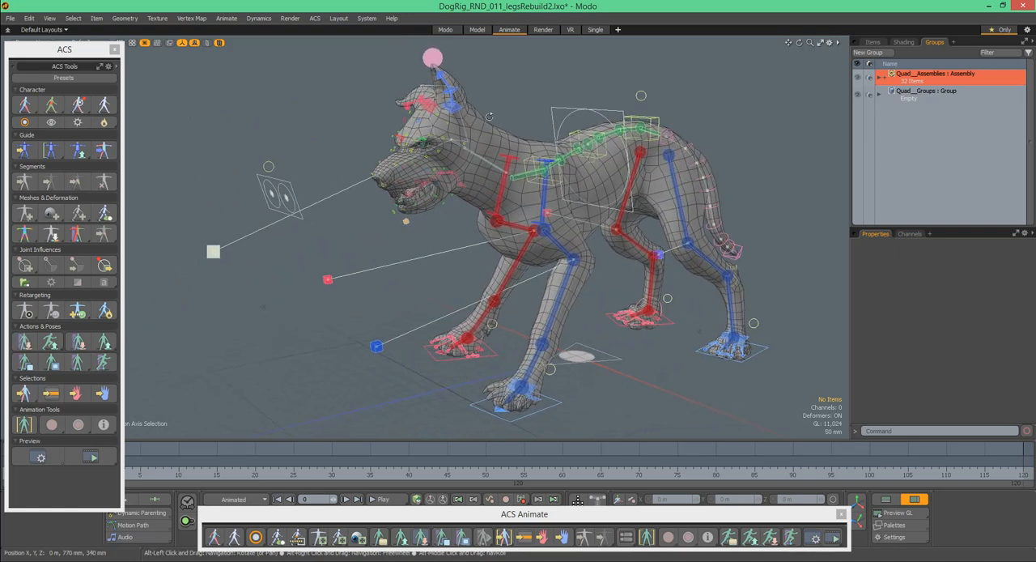
left_click_drag(392, 162, 461, 176, "alt")
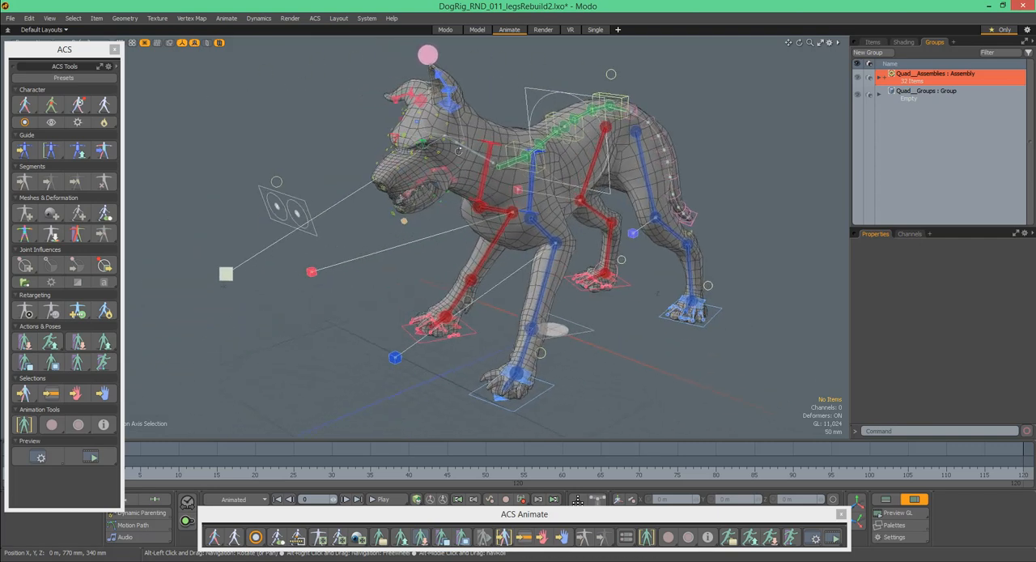
mouse_move(496, 119)
left_mouse_down("ctrl+alt")
mouse_move(526, 118)
mouse_move(495, 112)
mouse_move(507, 123)
mouse_move(508, 112)
left_mouse_up("ctrl+alt")
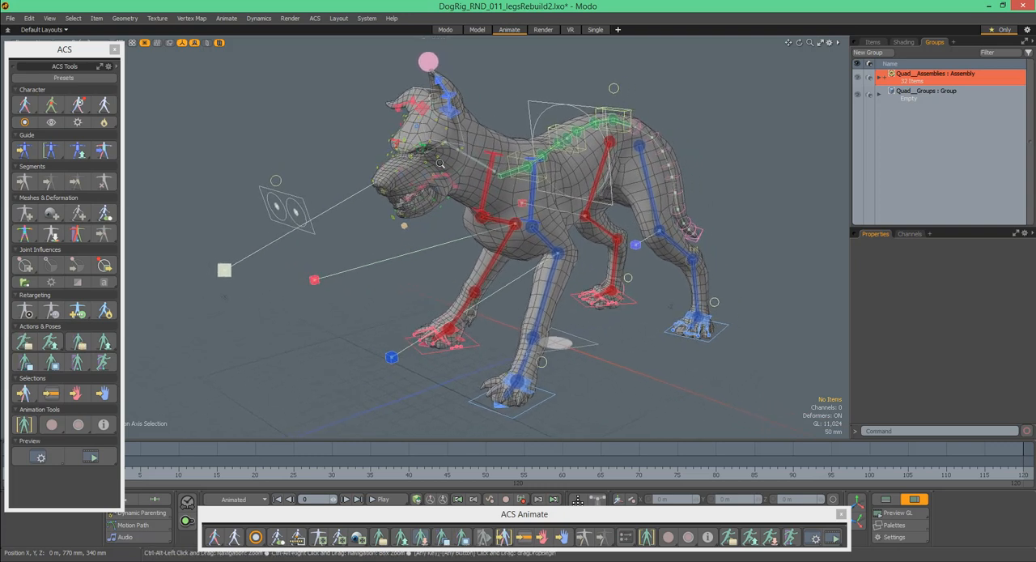
- Move the head target control upward so that the dog raises its head
left_click(229, 272)
left_click_drag(229, 273, 267, 198, "alt")
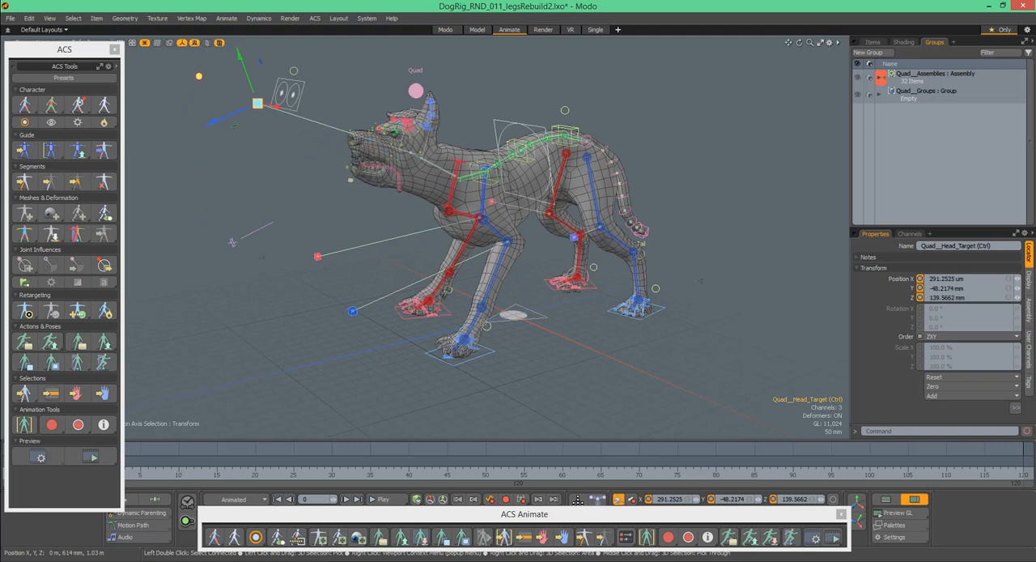
left_click_drag(369, 109, 444, 133, "alt")
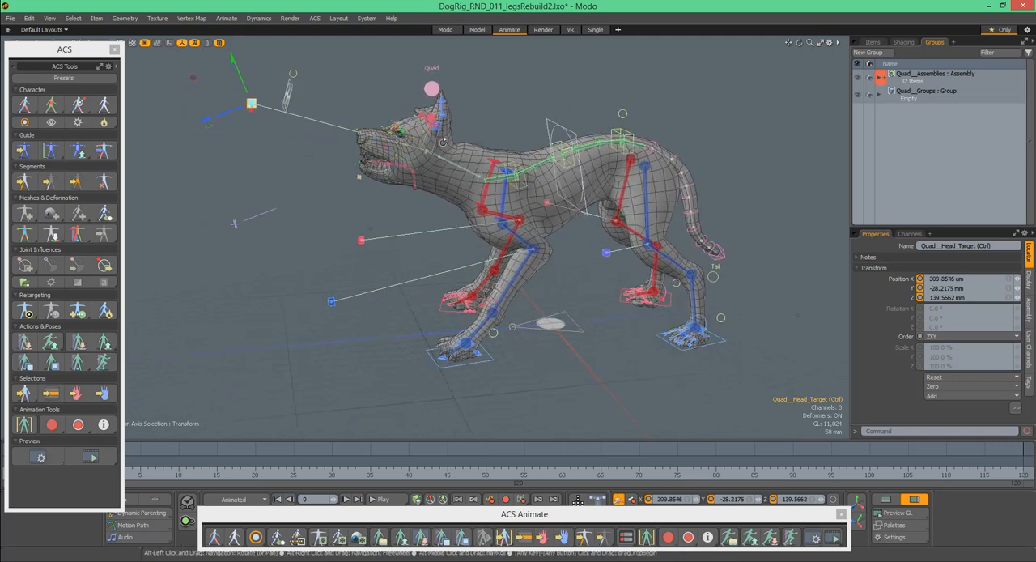
- Rotate the dog's head with the Head_FK control and clear the selection
left_click(439, 145)
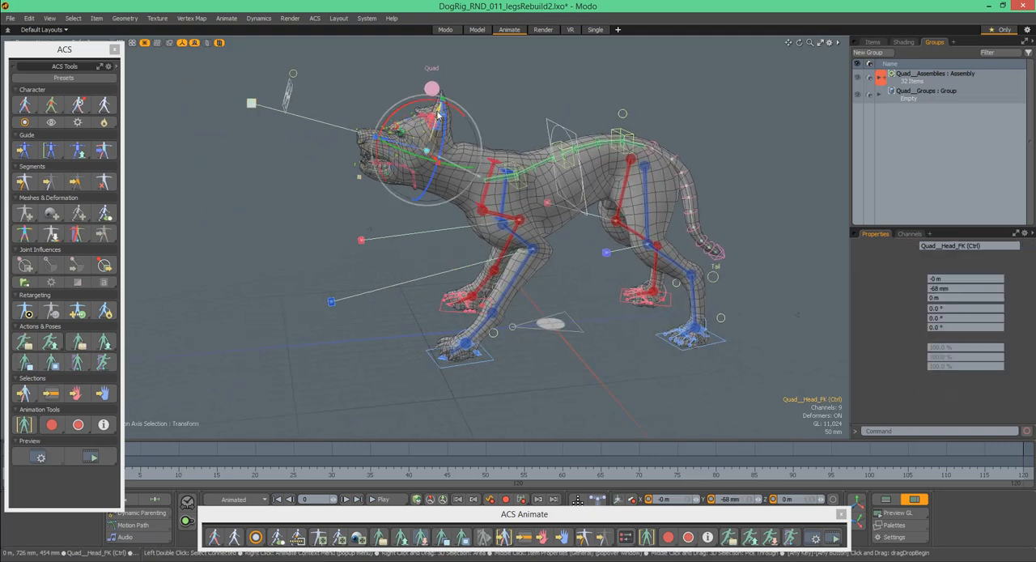
left_click_drag(437, 112, 434, 187)
left_click(486, 131)
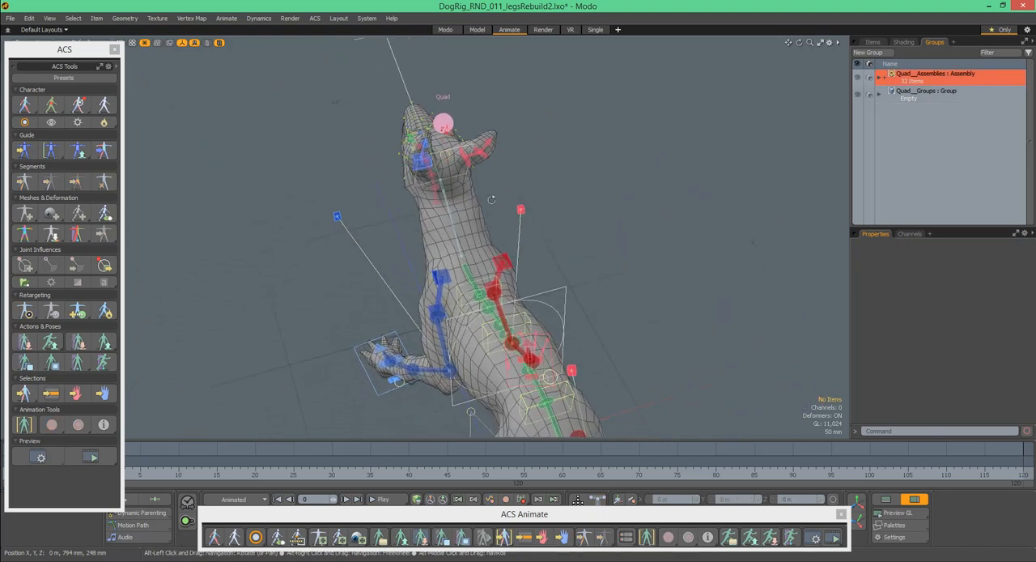
- Select the root control from above the dog and rotate it to 8.5° in Y
left_click_drag(532, 278, 463, 210, "alt")
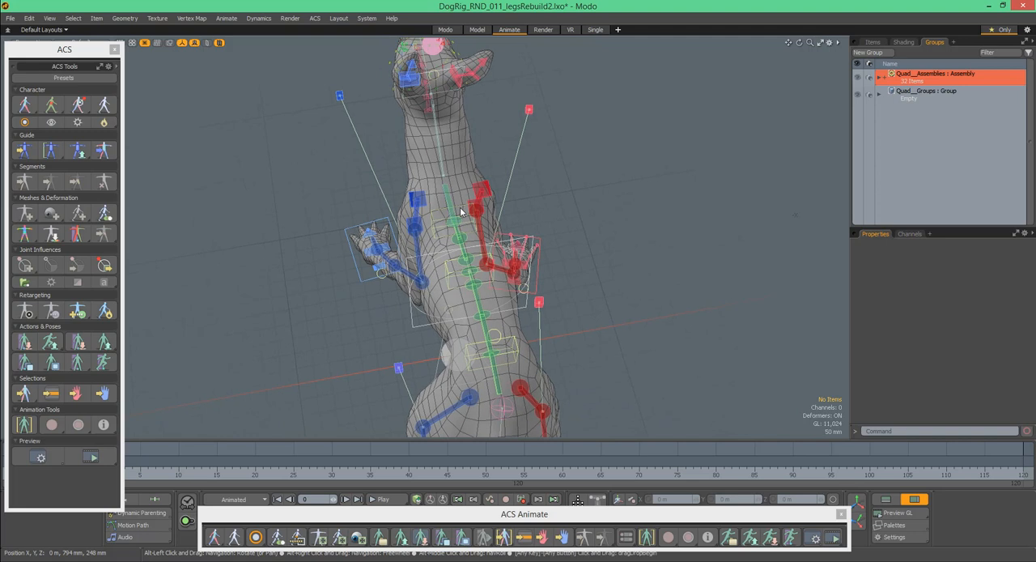
left_click(465, 215)
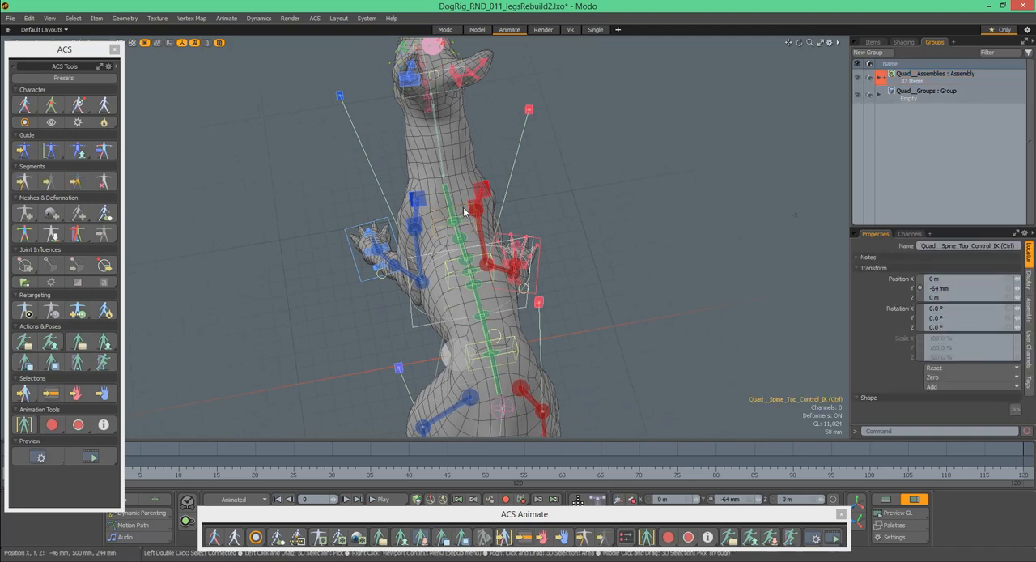
left_click(516, 321)
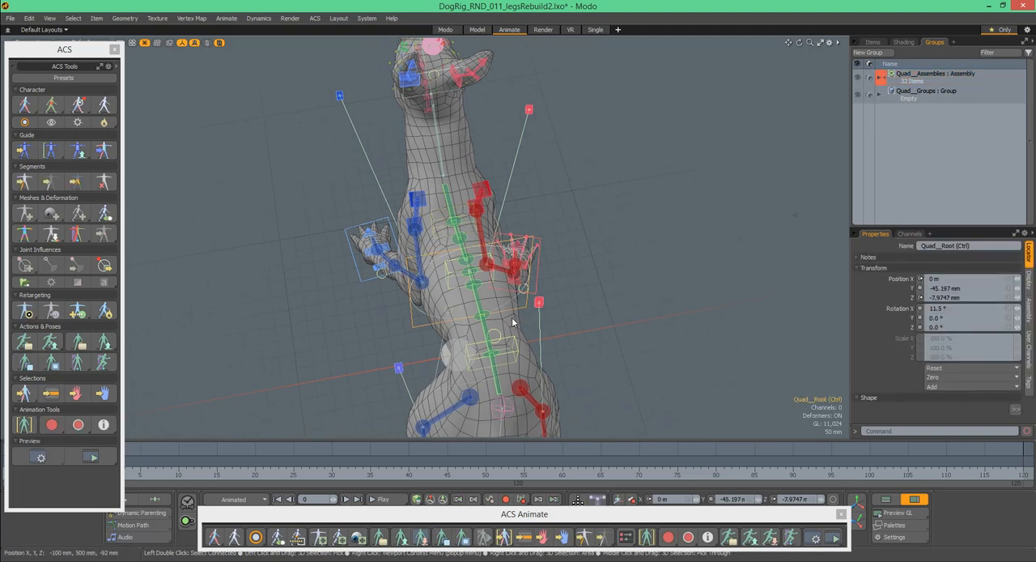
left_click_drag(502, 334, 515, 323)
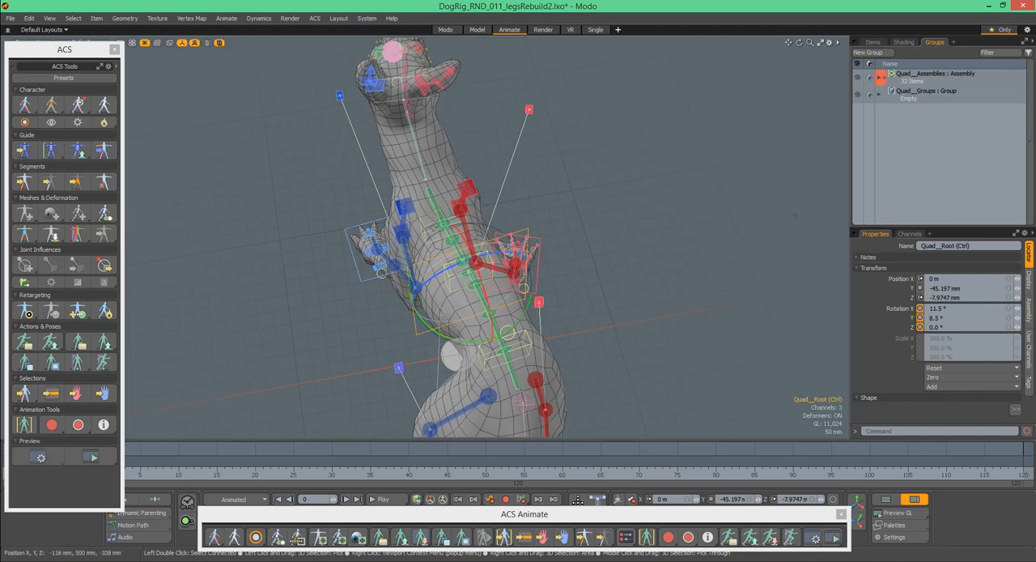
- Rotate the upper spine IK control to twist the dog's chest
left_click(427, 228)
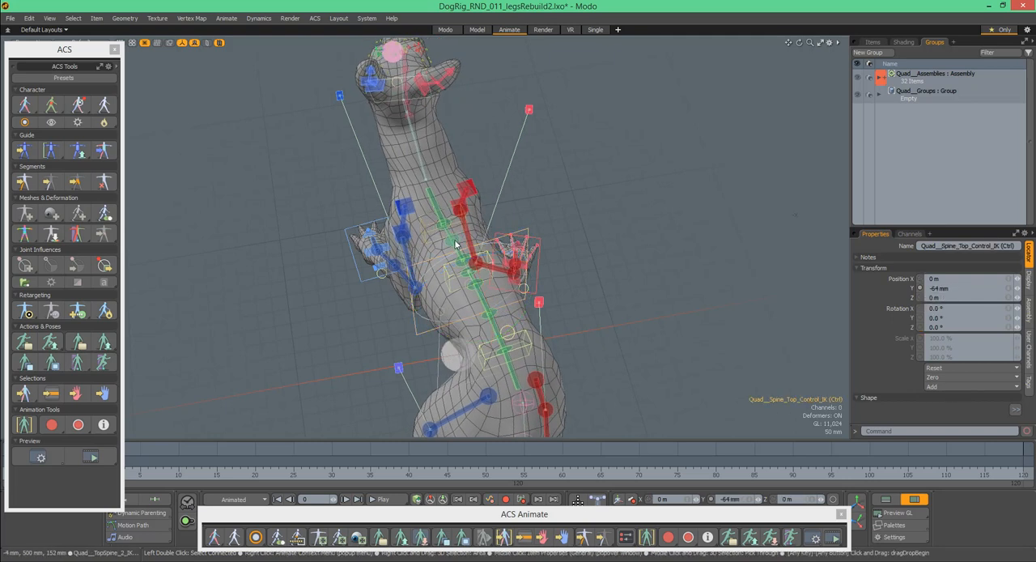
left_click_drag(463, 231, 465, 191, "alt")
left_click_drag(458, 150, 448, 149)
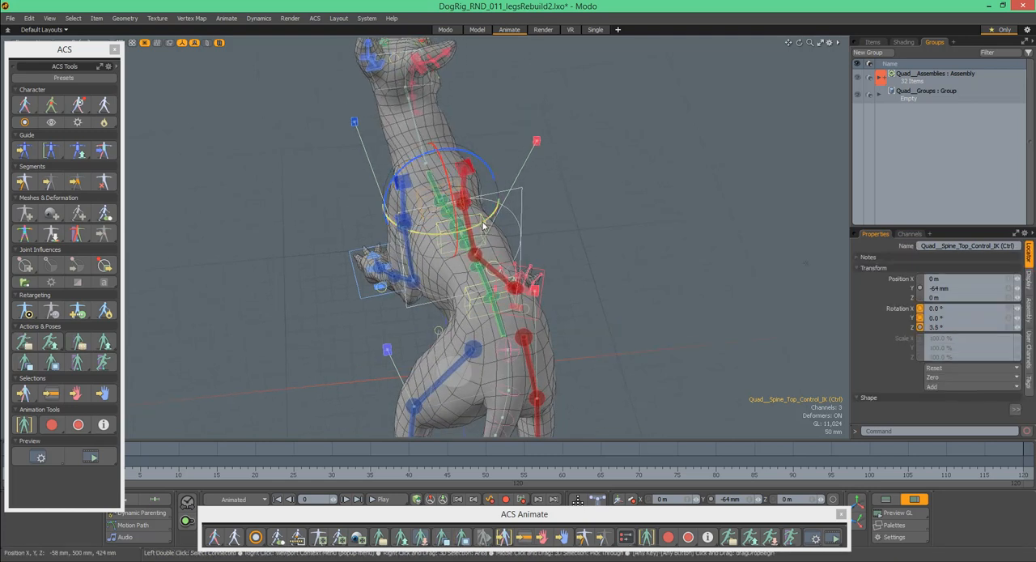
left_click_drag(439, 234, 450, 142)
- Pose the dog's hips with the lower spine IK control, rotating it to -9° in X and -14° in Y
left_click(489, 113)
left_click_drag(392, 174, 392, 174)
left_click_drag(446, 150, 447, 165)
left_click_drag(495, 198, 616, 232)
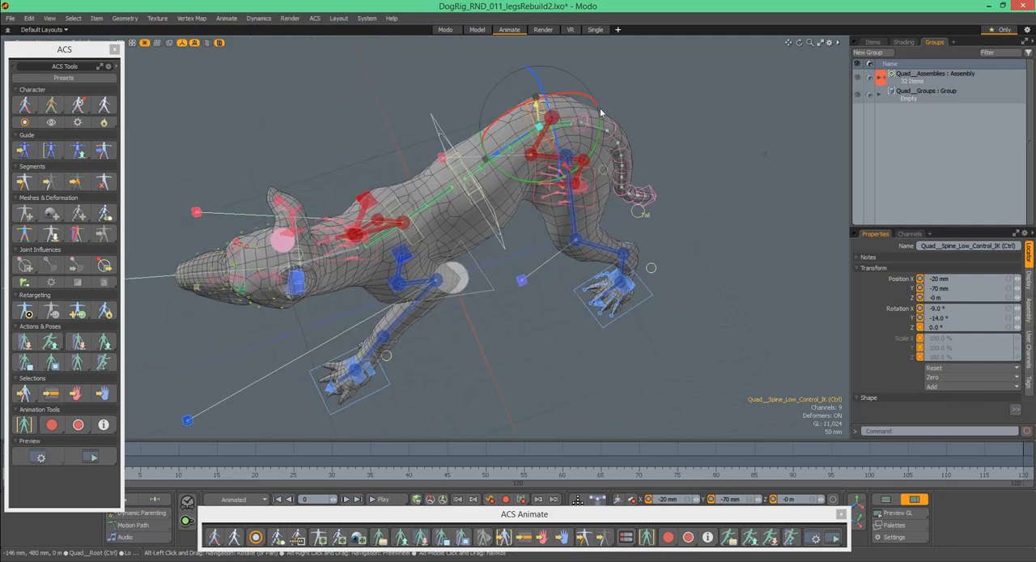
- Display the channels of the left front leg's channels control and turn on Show Fingers Controls
left_click_drag(541, 172, 525, 266, "alt")
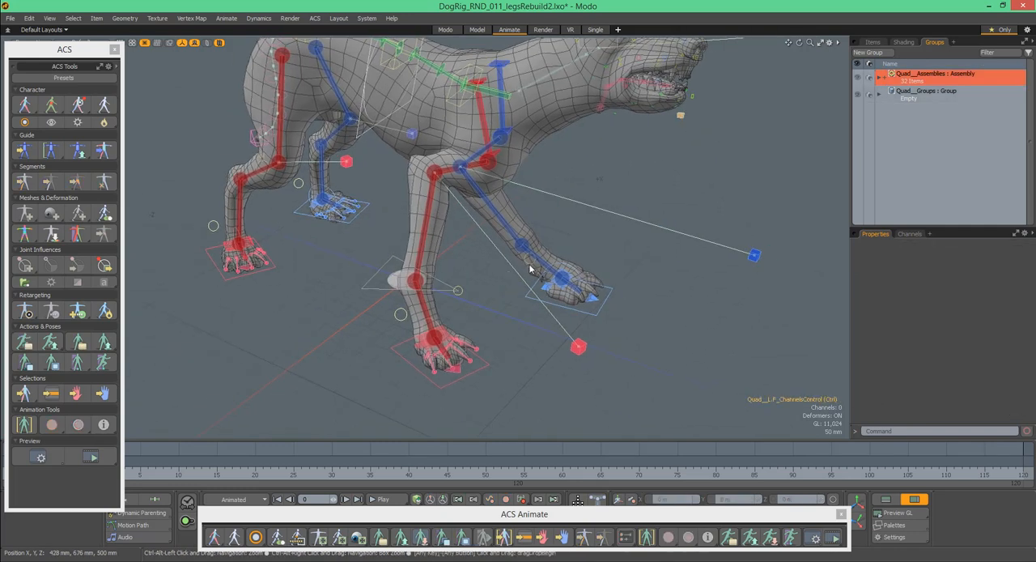
left_click(532, 269)
key("c")
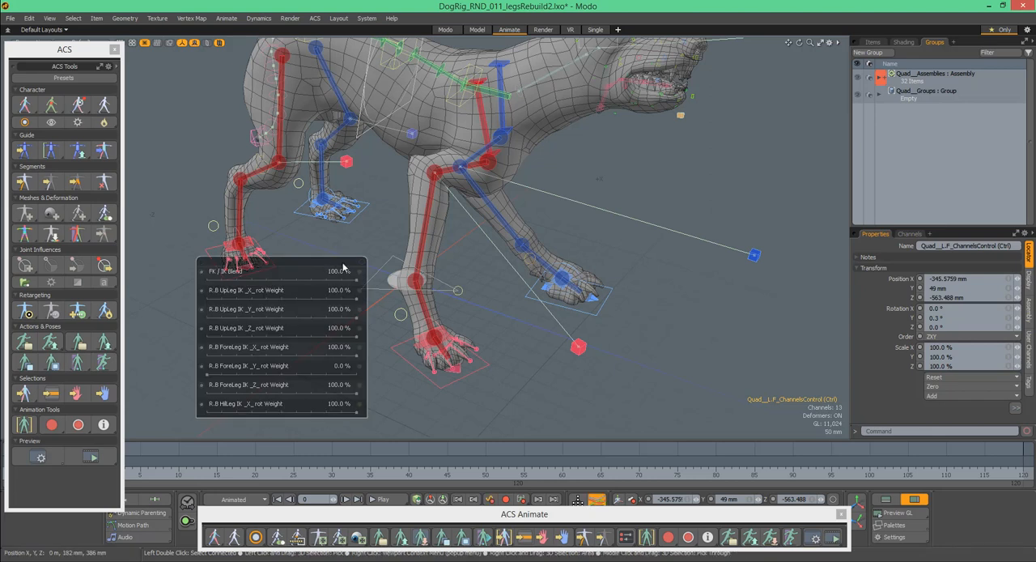
left_click_drag(566, 246, 535, 245, "alt")
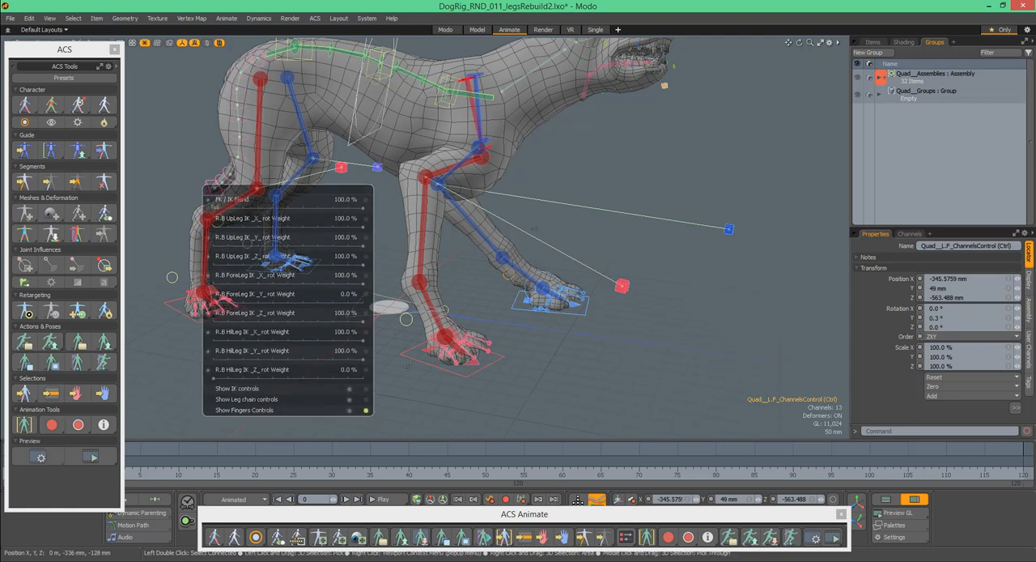
left_click_drag(588, 218, 595, 304, "alt")
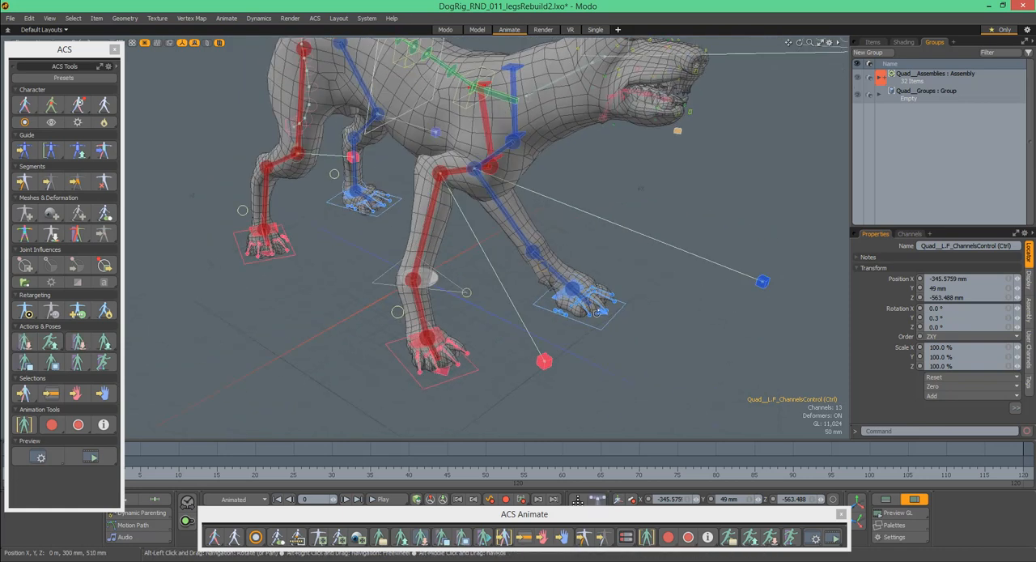
- Open the ACS pose presets, switch to the Pawns folder, and place the browser clear of the dog's legs
left_click(400, 538)
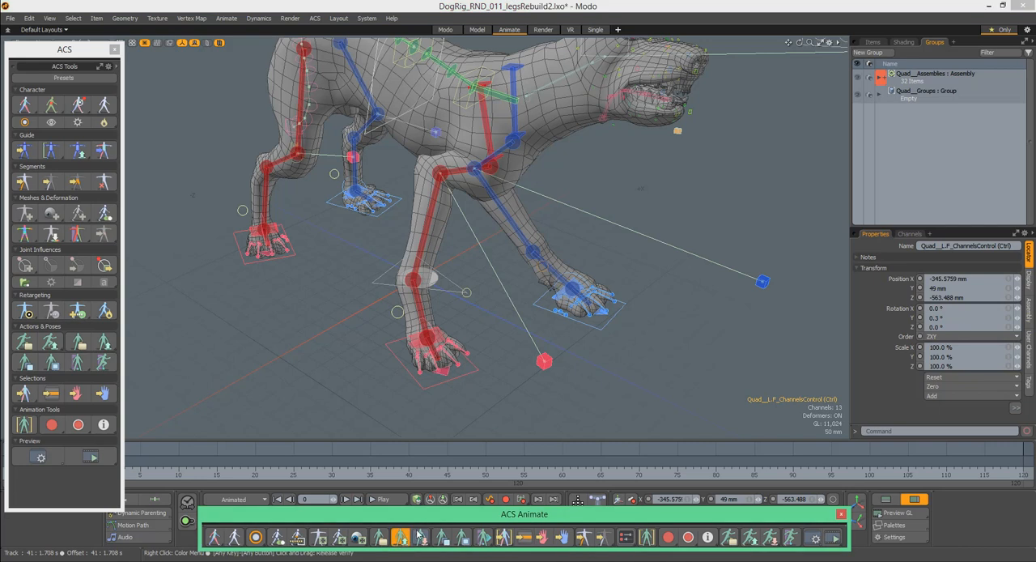
left_click(506, 147)
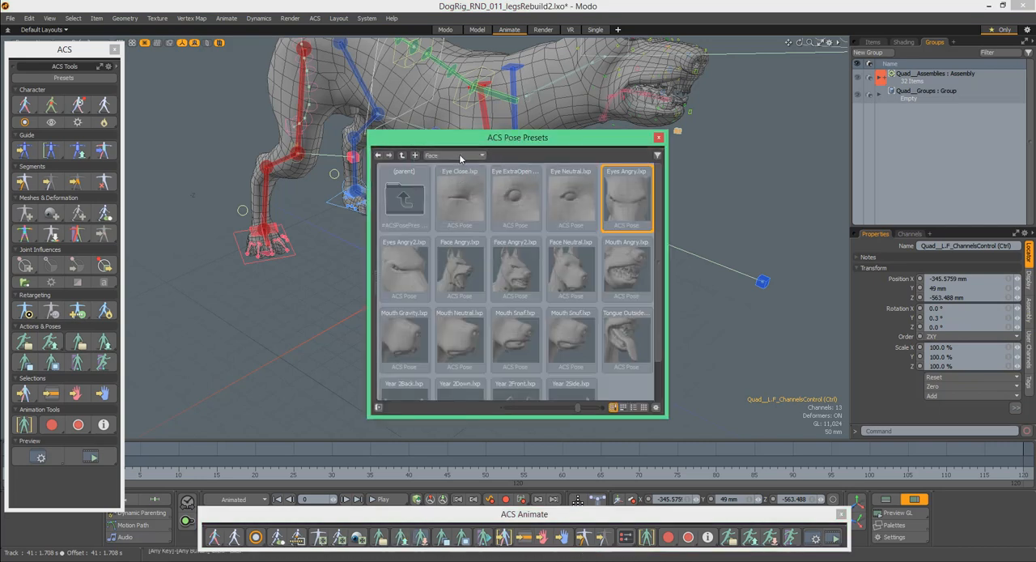
left_click(459, 155)
left_click(462, 164)
left_click_drag(539, 143, 847, 103)
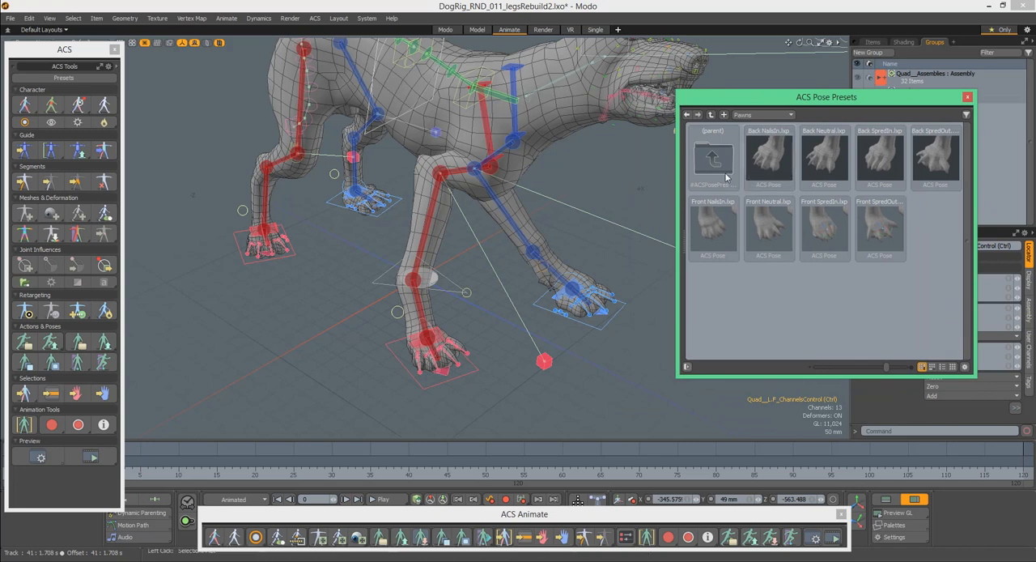
- Apply the Back SpredIn pose preset to the dog's right hind paw
left_click_drag(267, 231, 400, 208, "ctrl+alt")
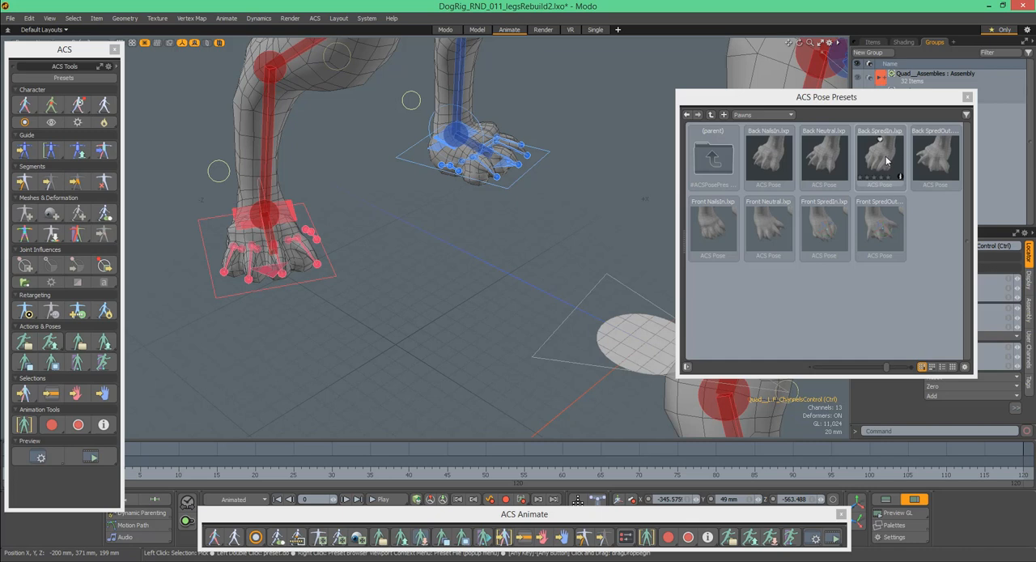
left_click_drag(885, 158, 572, 203)
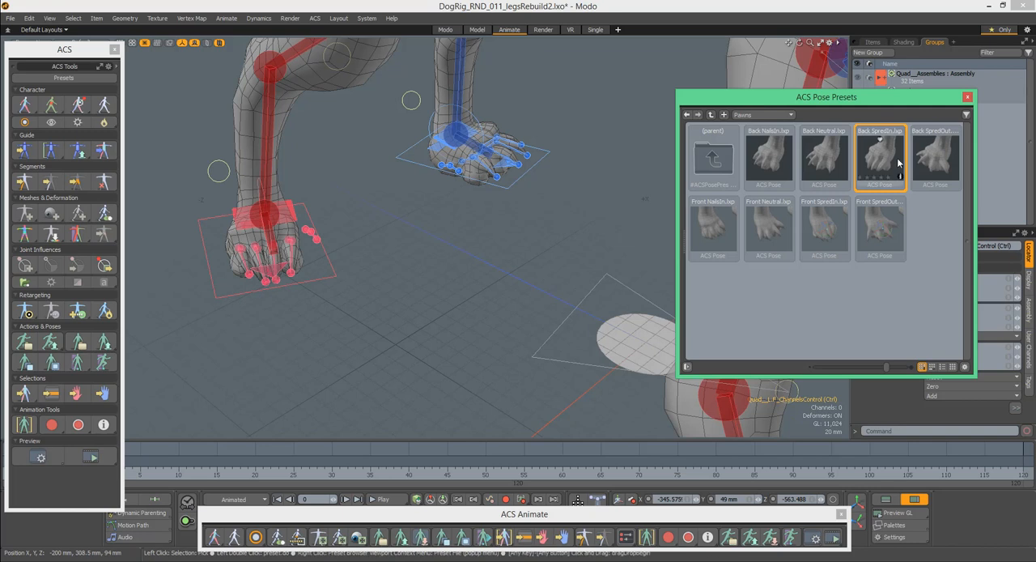
- Apply the Back SpredOut pose preset to a hind paw and the Front SpredIn and Front SpredOut presets to the front paws
left_click_drag(937, 155, 589, 150)
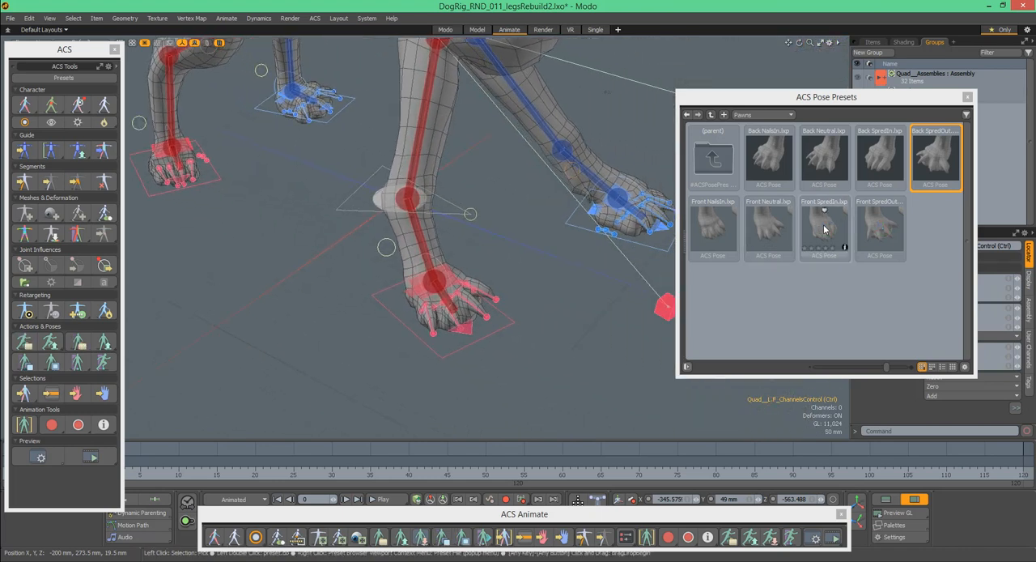
left_click_drag(827, 229, 521, 297)
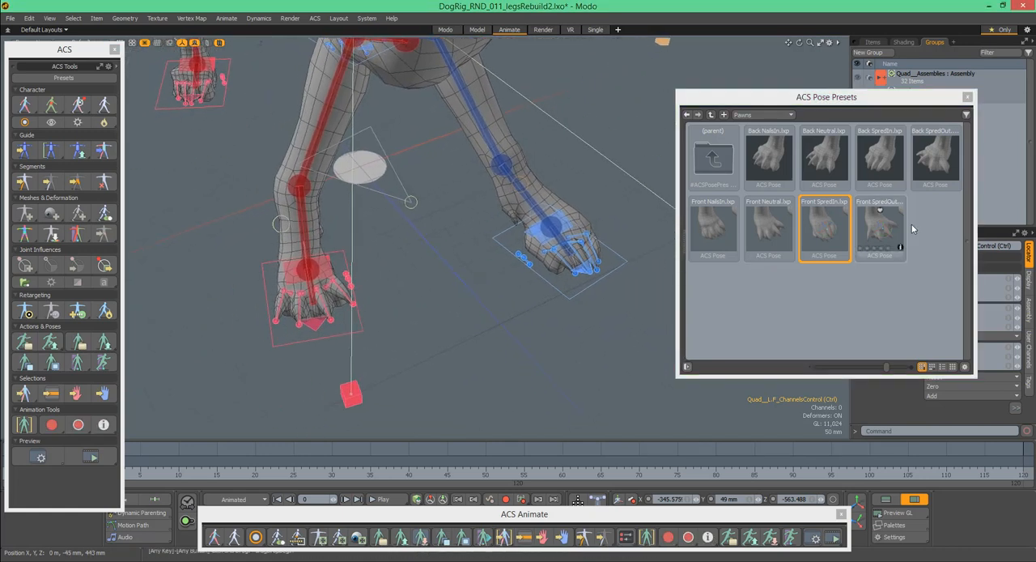
left_click_drag(884, 230, 519, 351)
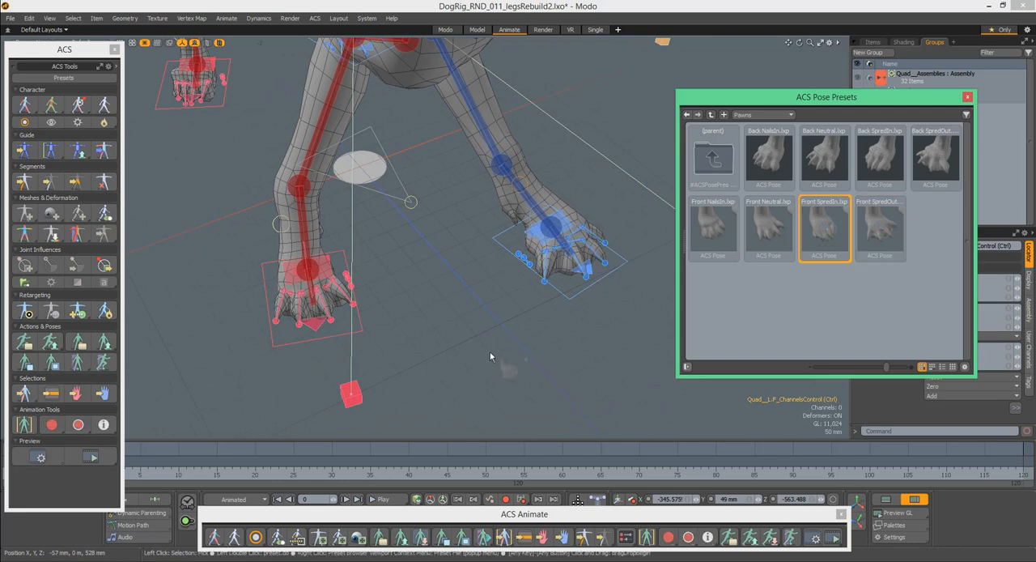
- Move the right front leg's up vector control in front of the dog to adjust the direction that leg bends
left_click_drag(493, 272, 458, 323, "ctrl+alt")
left_click_drag(518, 340, 481, 340, "ctrl+alt")
left_click_drag(481, 340, 554, 278, "alt")
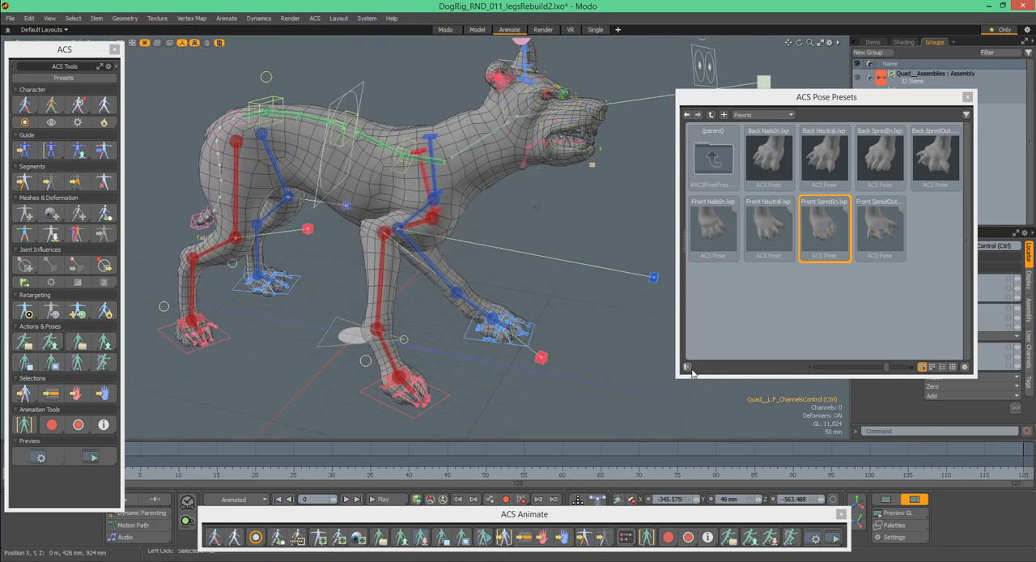
left_click_drag(528, 296, 524, 324, "alt")
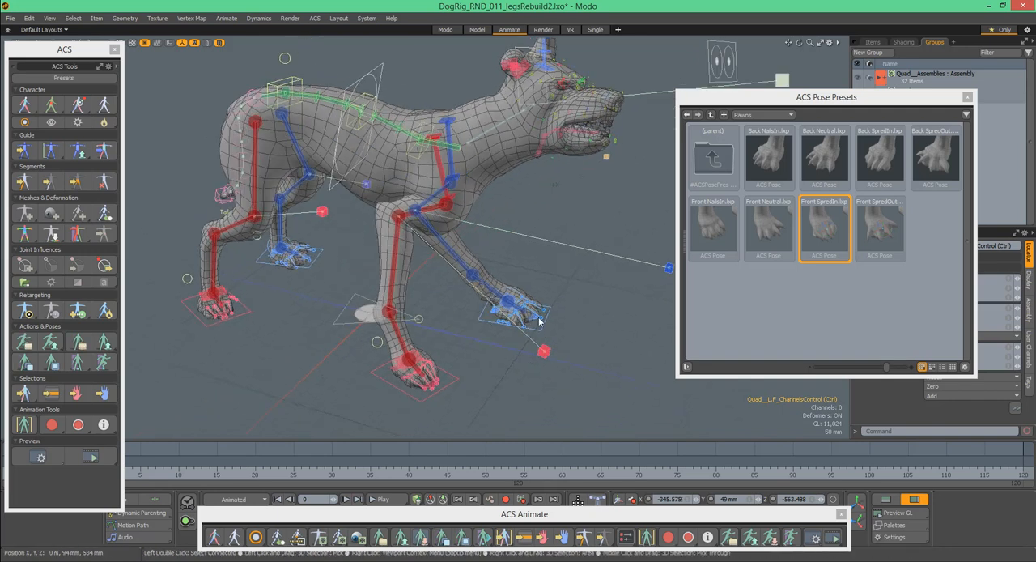
left_click_drag(539, 231, 574, 258, "alt")
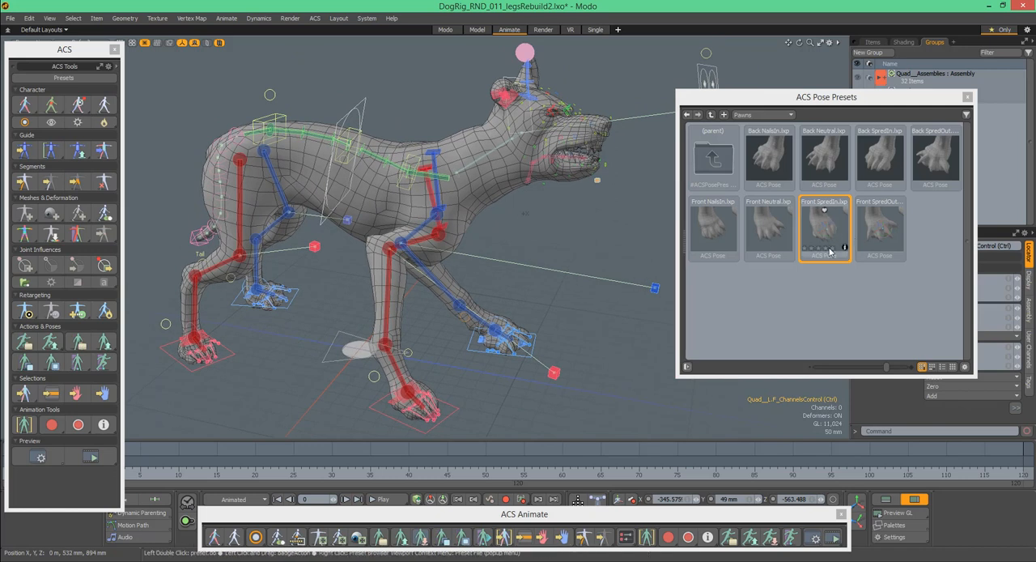
left_click_drag(486, 301, 479, 296, "alt")
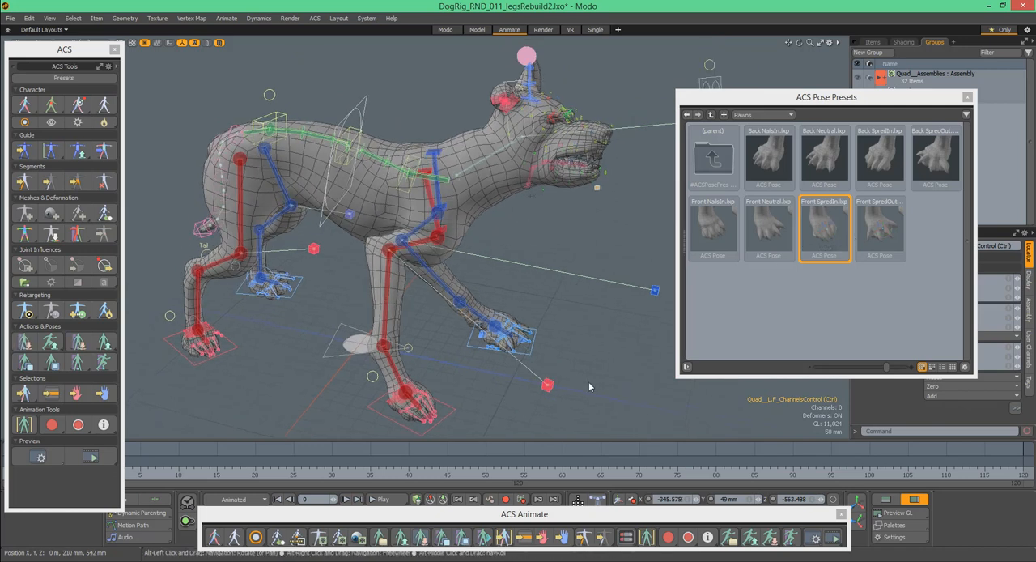
left_click_drag(585, 337, 433, 249, "alt+shift")
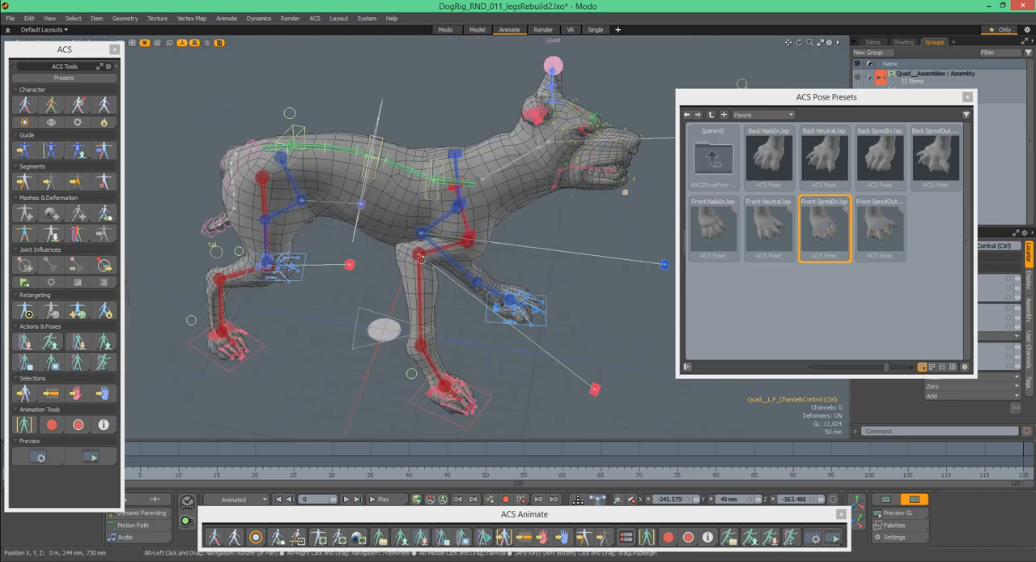
left_click_drag(615, 342, 580, 339, "alt")
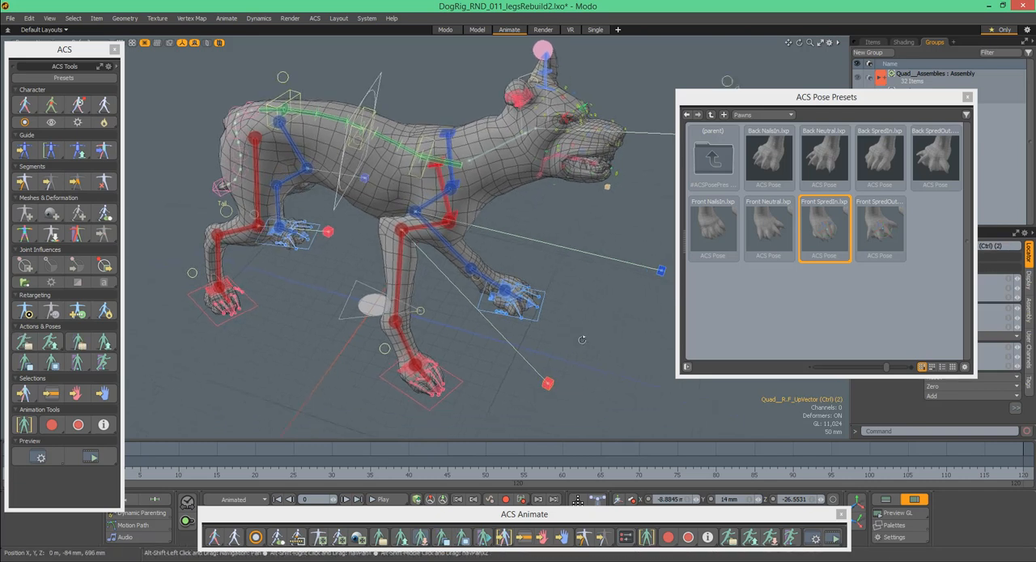
left_click_drag(616, 380, 615, 377)
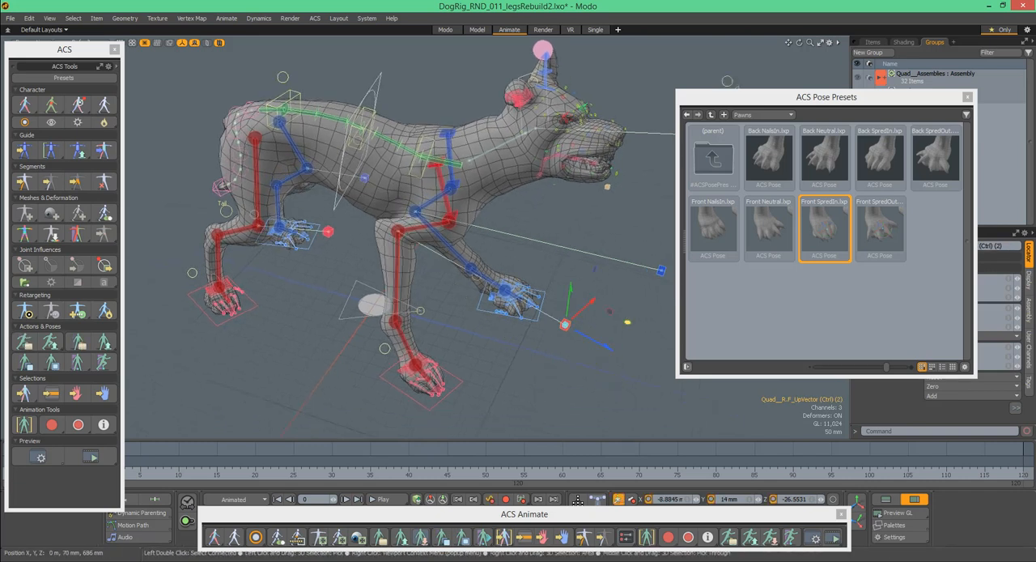
- Raise the dog's tail behind its body by rotating the first and second outer tail controls, then clear the selection
left_click_drag(606, 255, 584, 193, "alt")
left_click_drag(552, 153, 559, 160, "ctrl+alt")
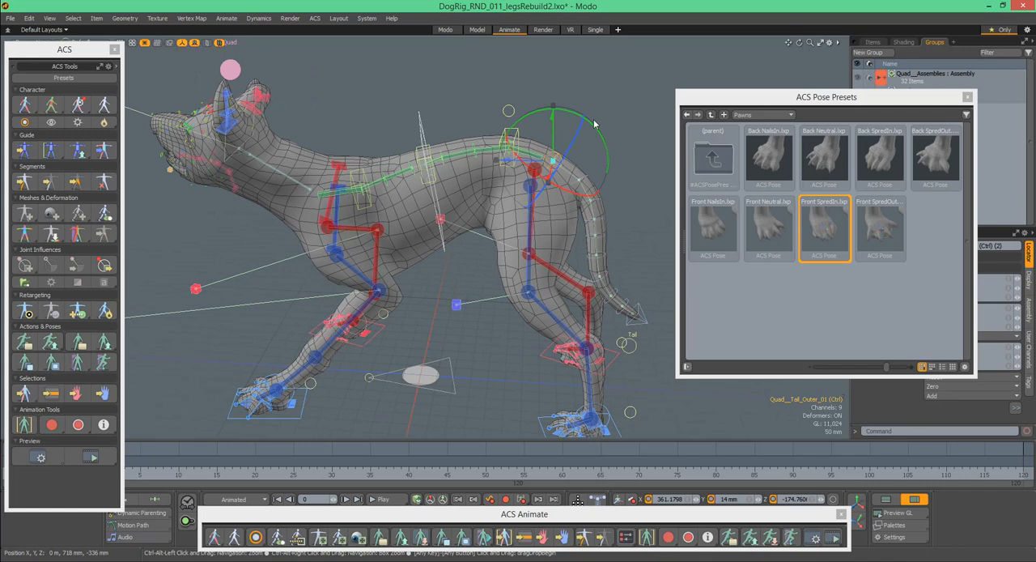
left_click_drag(594, 127, 579, 119)
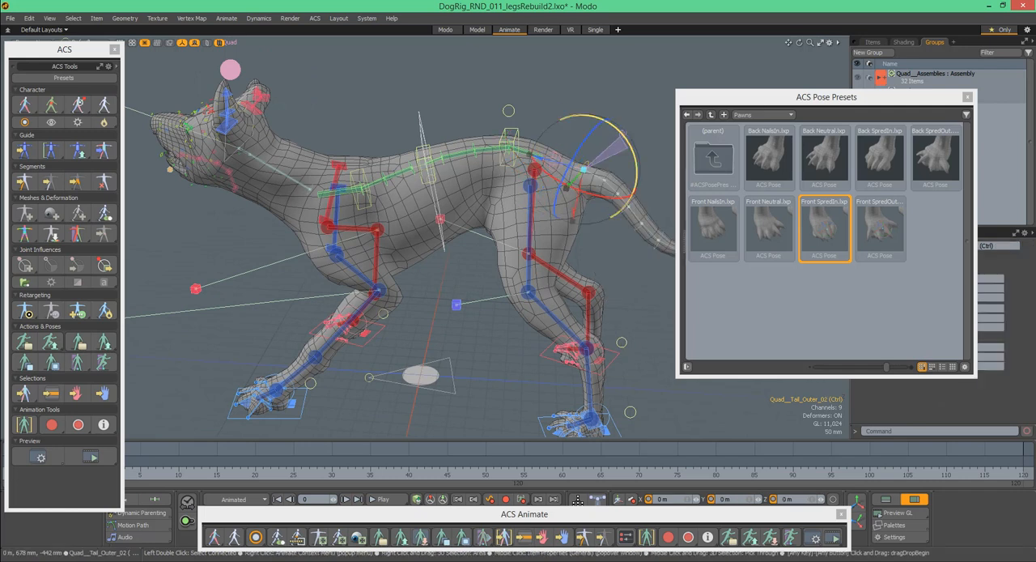
left_click_drag(632, 153, 592, 125, "alt+shift")
left_click(608, 122)
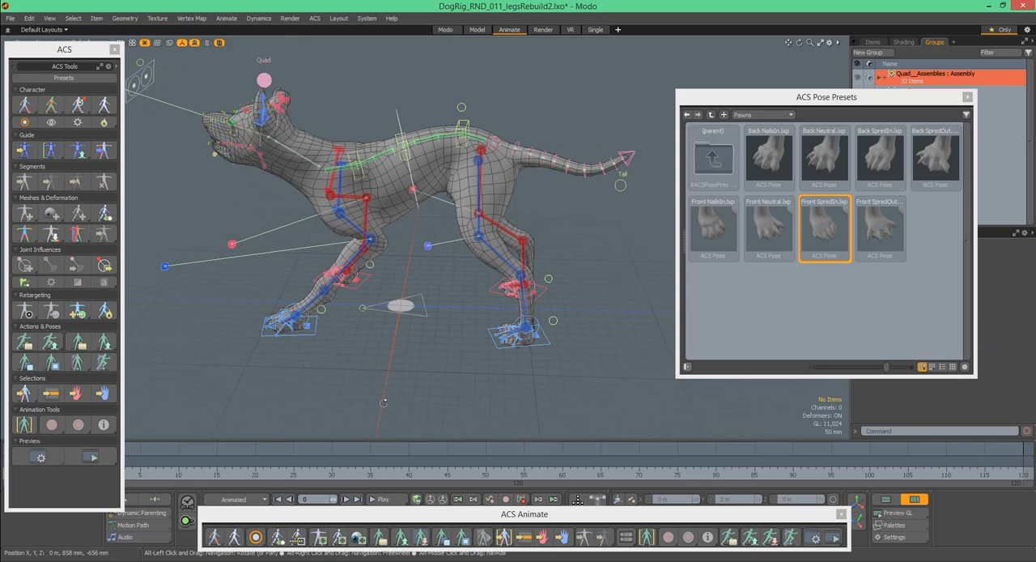
- Scrub back and forth through the timeline to check the motion of the dog's tail
left_click_drag(164, 473, 539, 474)
left_click_drag(431, 473, 301, 473)
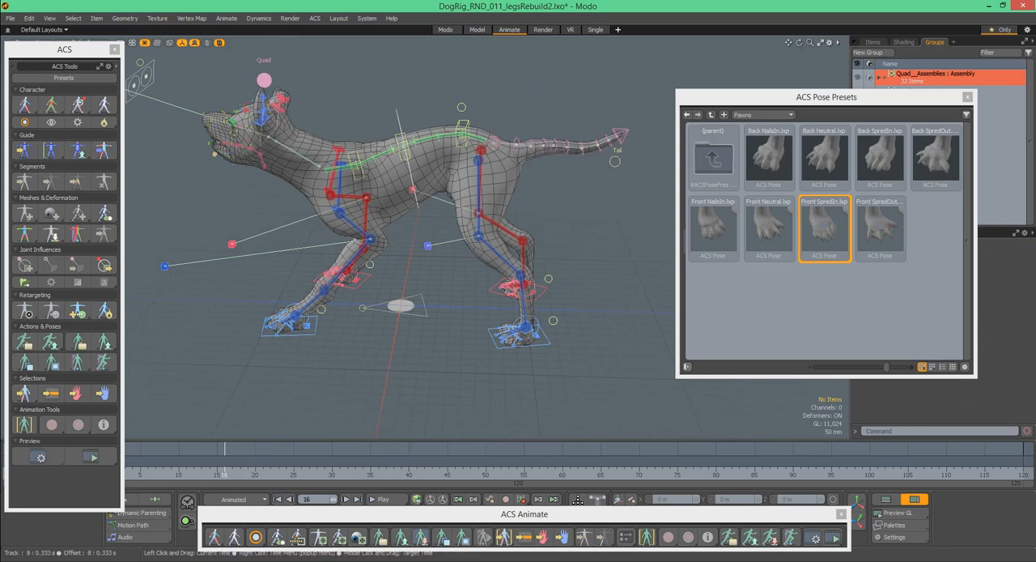
left_click_drag(362, 281, 586, 155, "alt")
left_click_drag(454, 147, 528, 199, "alt")
left_click_drag(473, 278, 470, 279, "alt+shift")
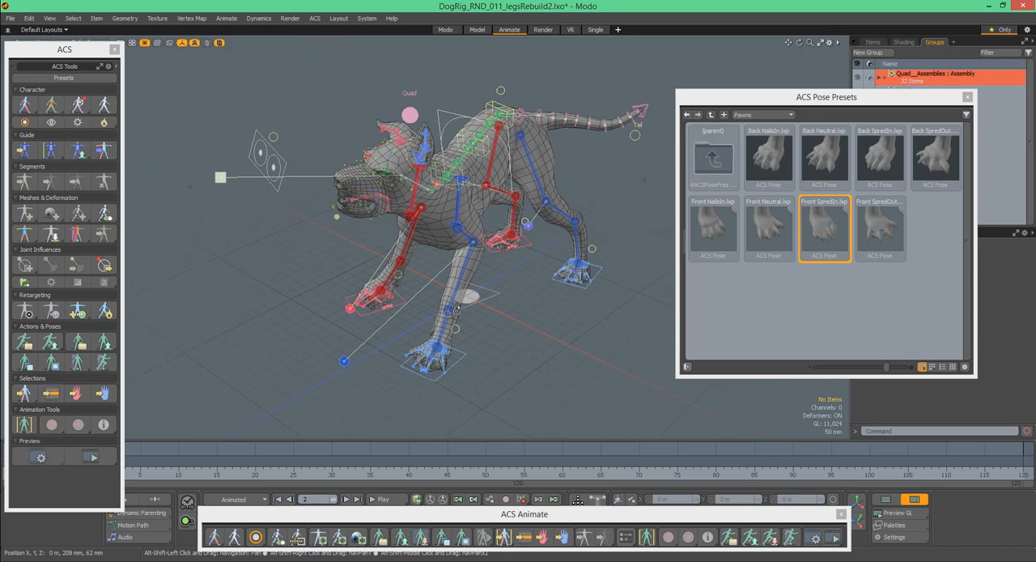
- Open the dog's mouth wider with the jaw control and deselect it
left_click_drag(562, 152, 621, 162, "alt")
left_click_drag(272, 186, 319, 190, "ctrl+alt")
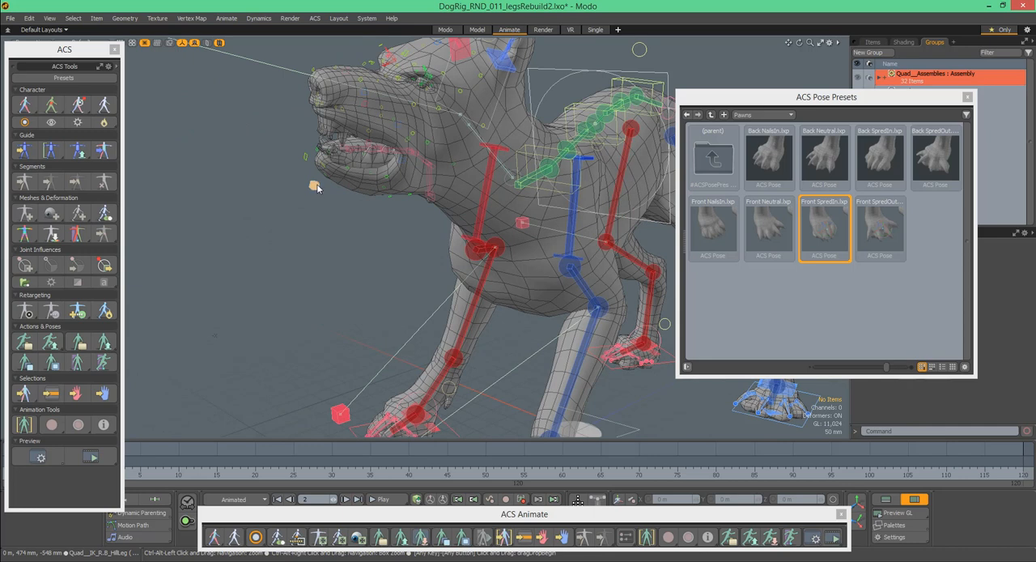
left_click(317, 186)
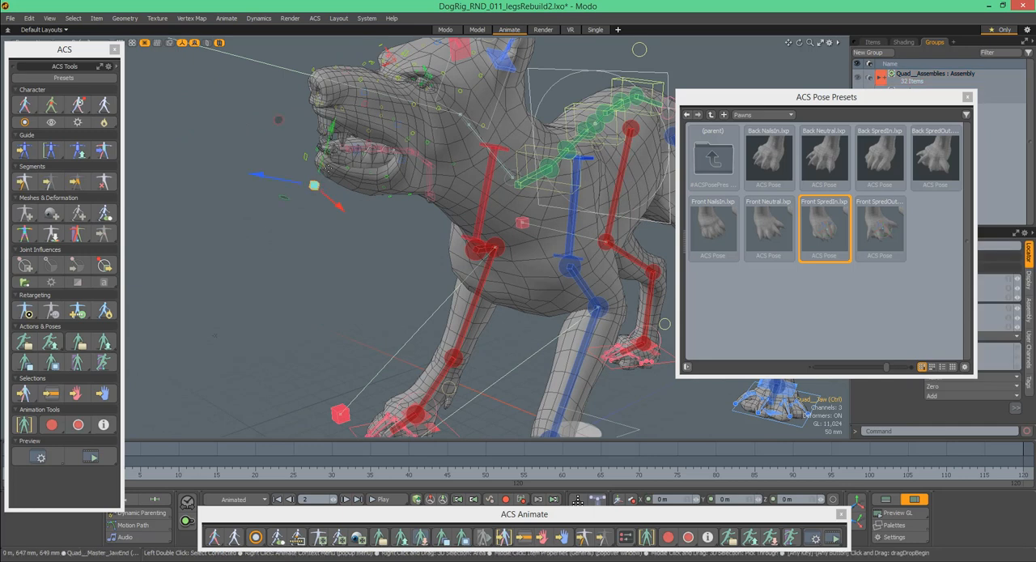
key("w")
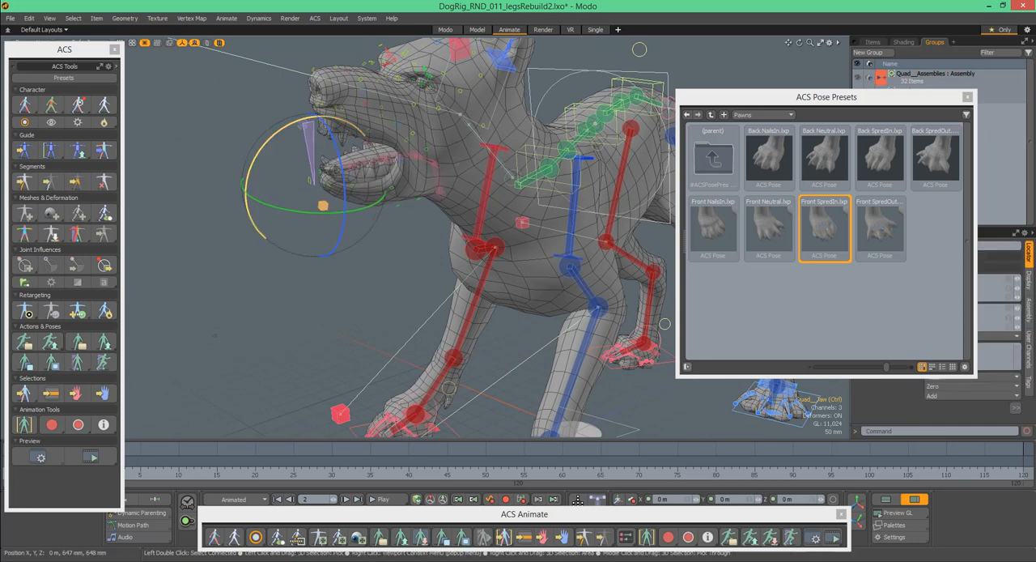
left_click_drag(275, 212, 253, 202)
left_click_drag(378, 118, 486, 128, "alt")
key("space")
left_click_drag(577, 176, 530, 178, "alt+shift")
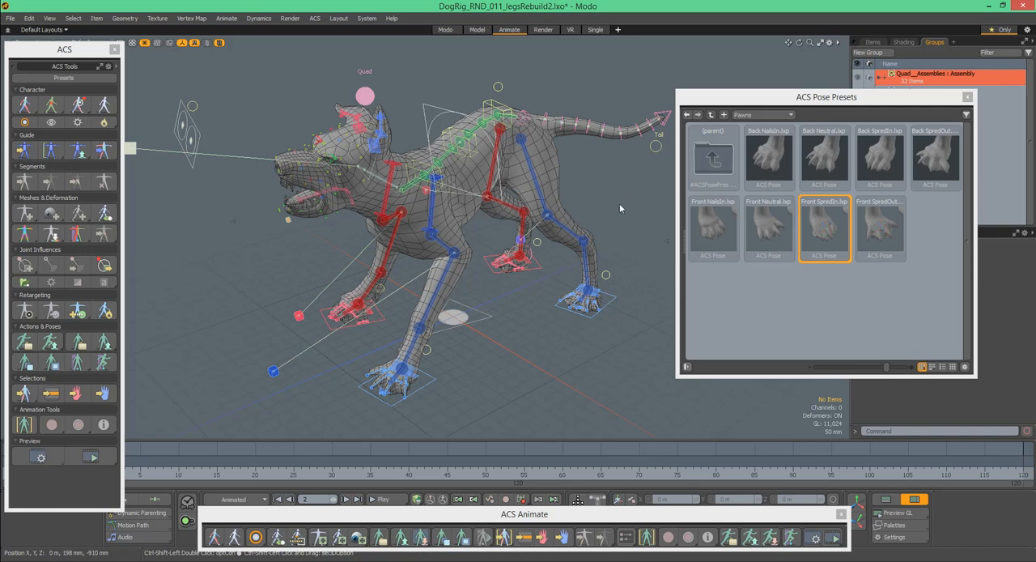
- Switch the character to its guide and examine the guide joints of the dog's spine, legs, head and tail
left_click(24, 150)
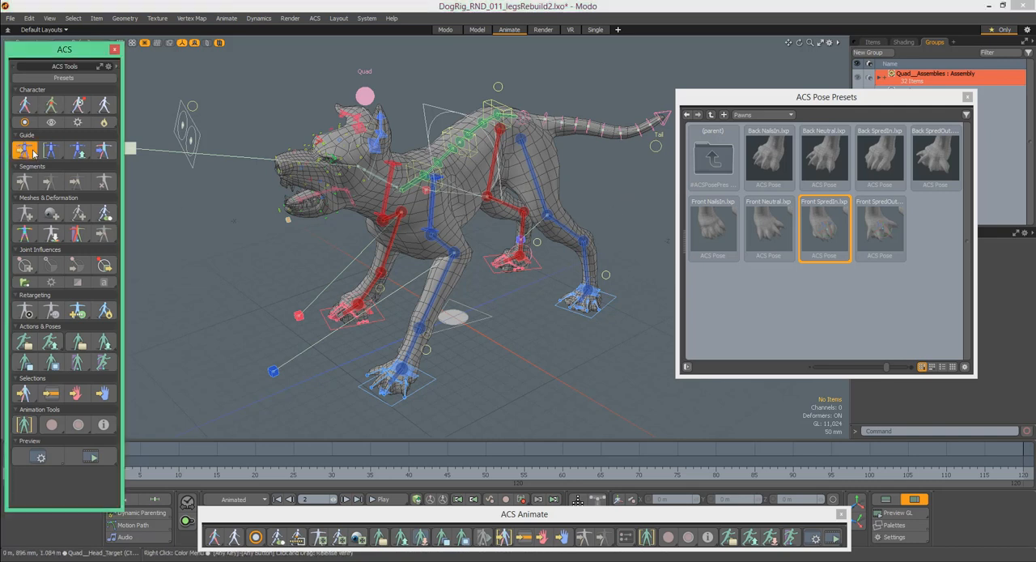
left_click_drag(452, 152, 455, 123, "alt")
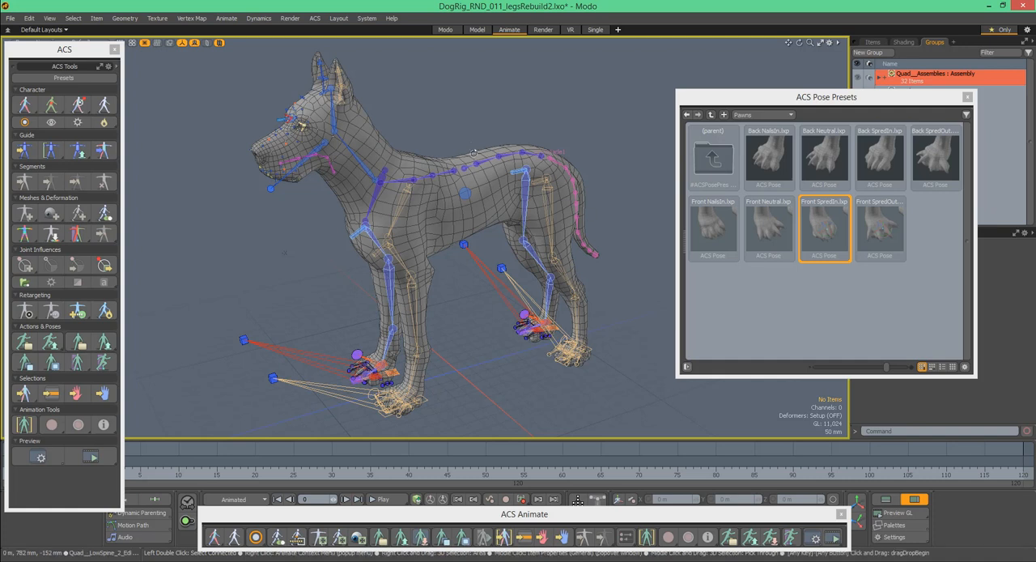
left_click_drag(490, 154, 492, 132, "alt")
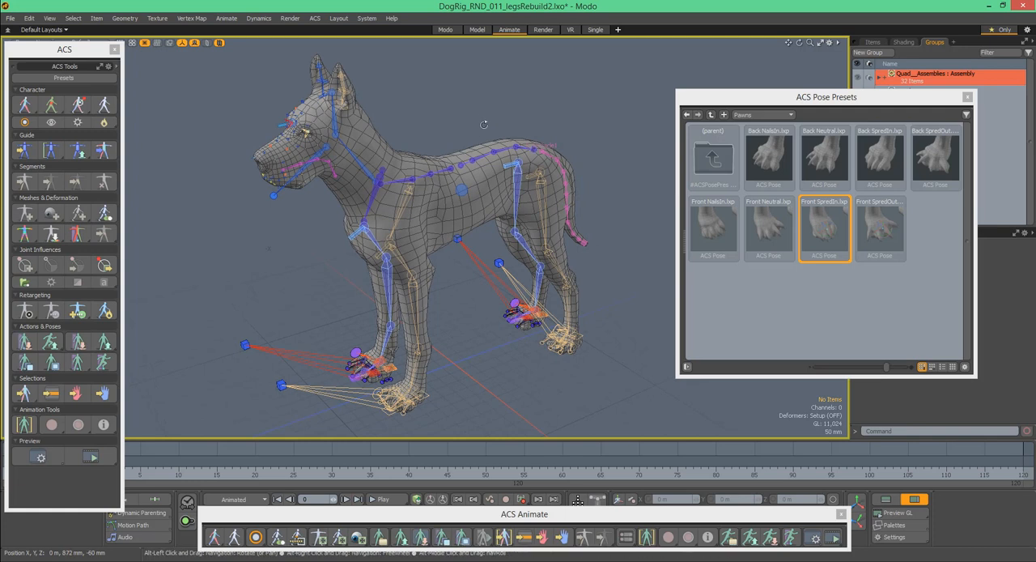
left_click_drag(487, 118, 487, 149, "alt")
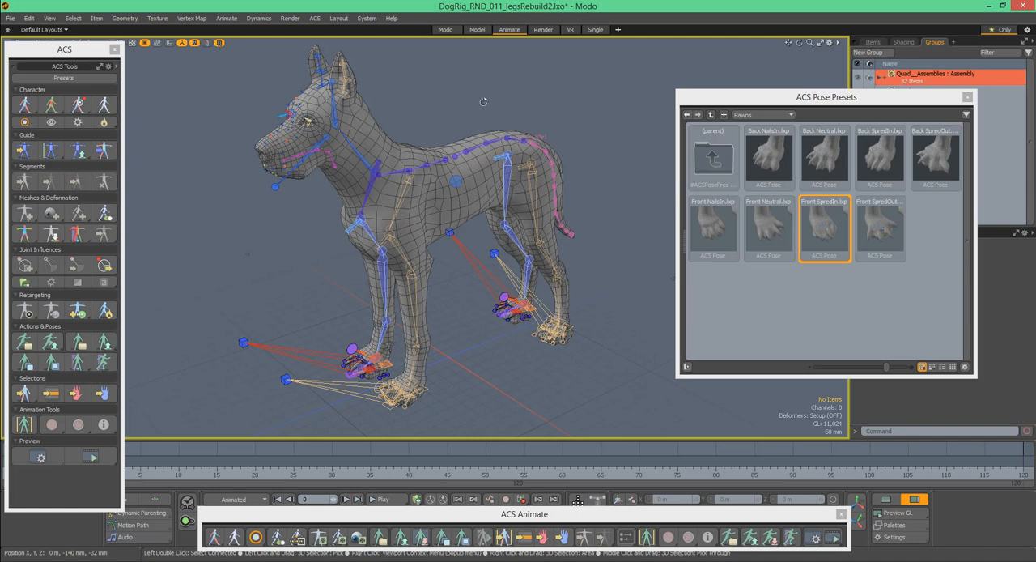
left_click_drag(465, 122, 477, 125, "alt")
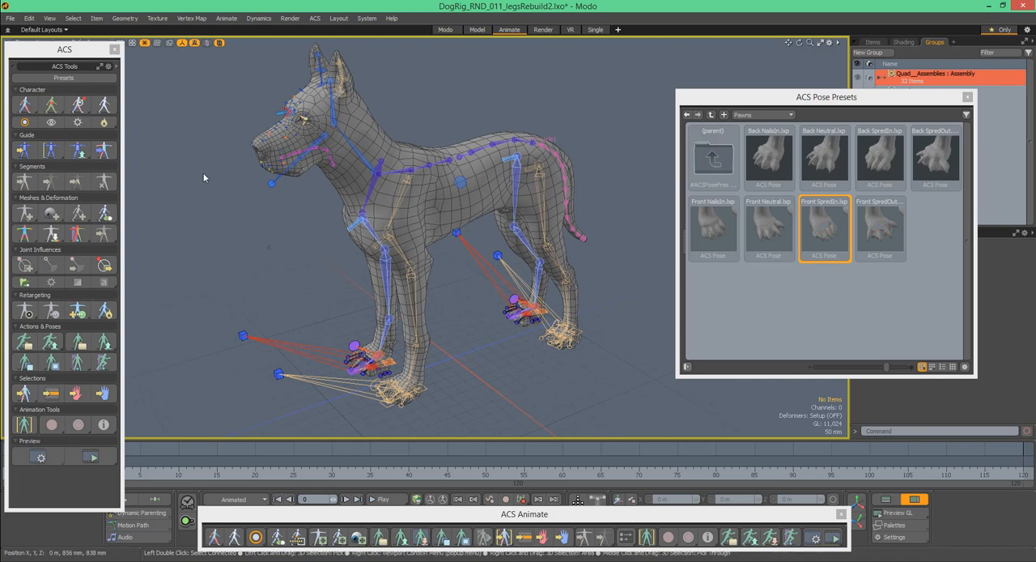
- Switch the character from the guide to its bind skeleton and examine the skeleton inside the dog mesh
left_click(51, 104)
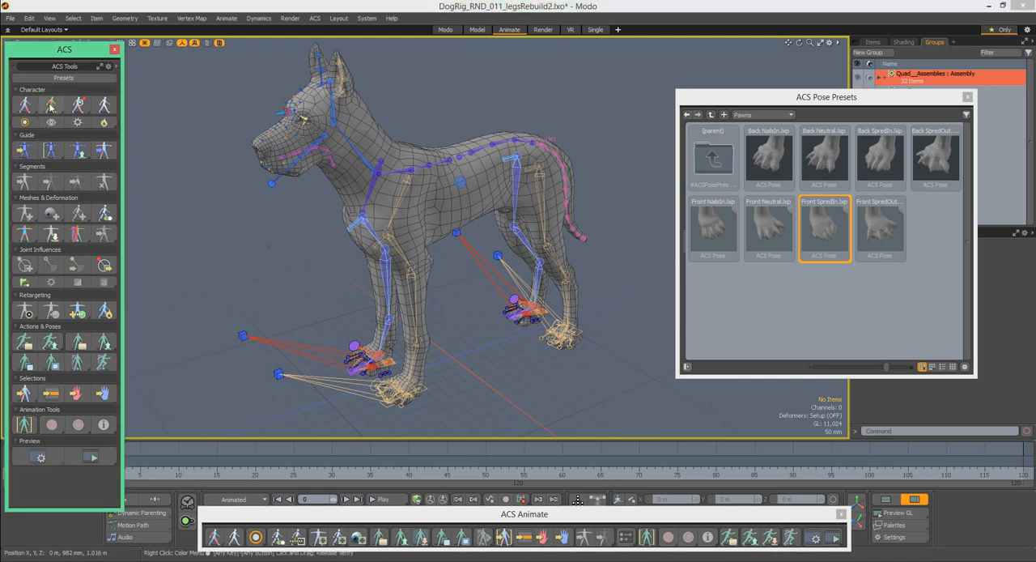
left_click_drag(418, 198, 459, 298, "alt")
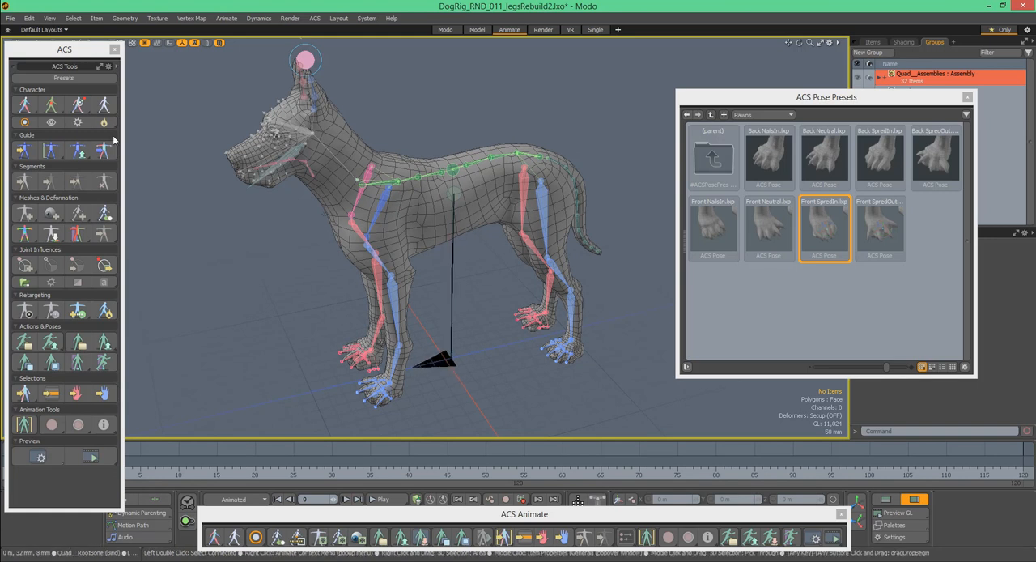
left_click_drag(482, 227, 518, 191, "alt")
- Show the scene's item list, enlarge it, and expand the Quad__Character hierarchy and its Quad__Custom_Rig folder
left_click_drag(875, 97, 784, 243)
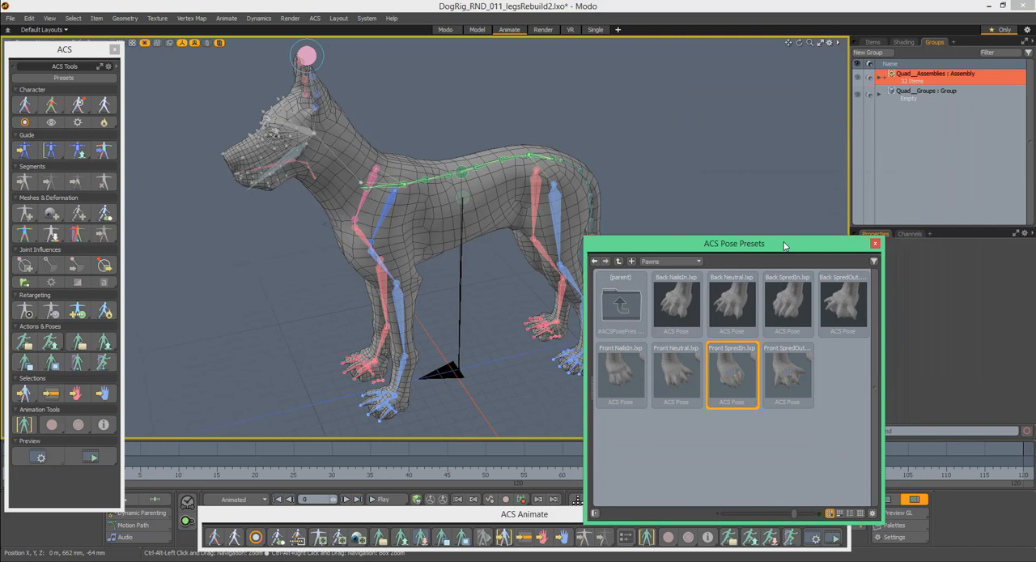
left_click(875, 45)
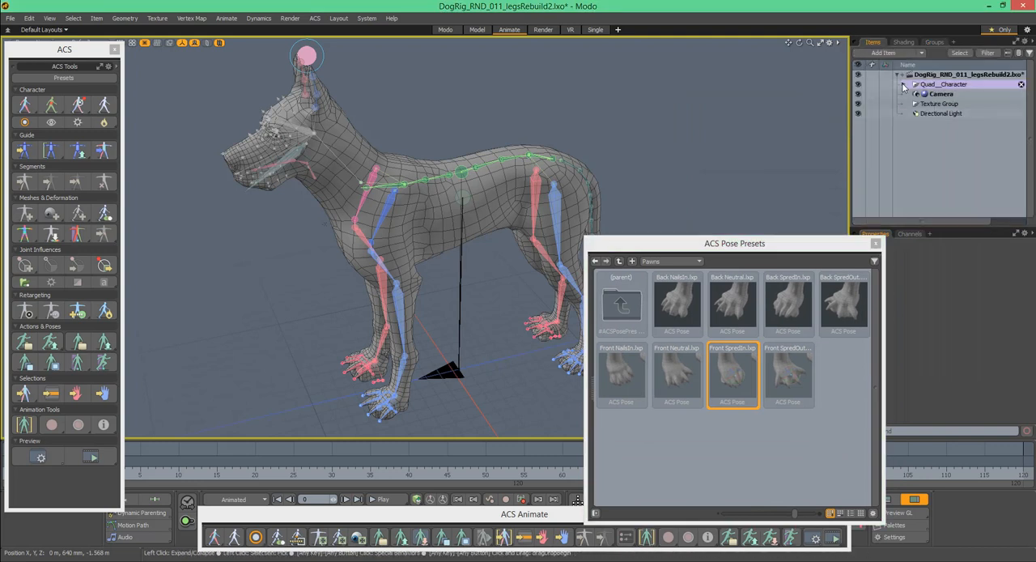
left_click(904, 84)
left_click_drag(932, 248, 947, 278)
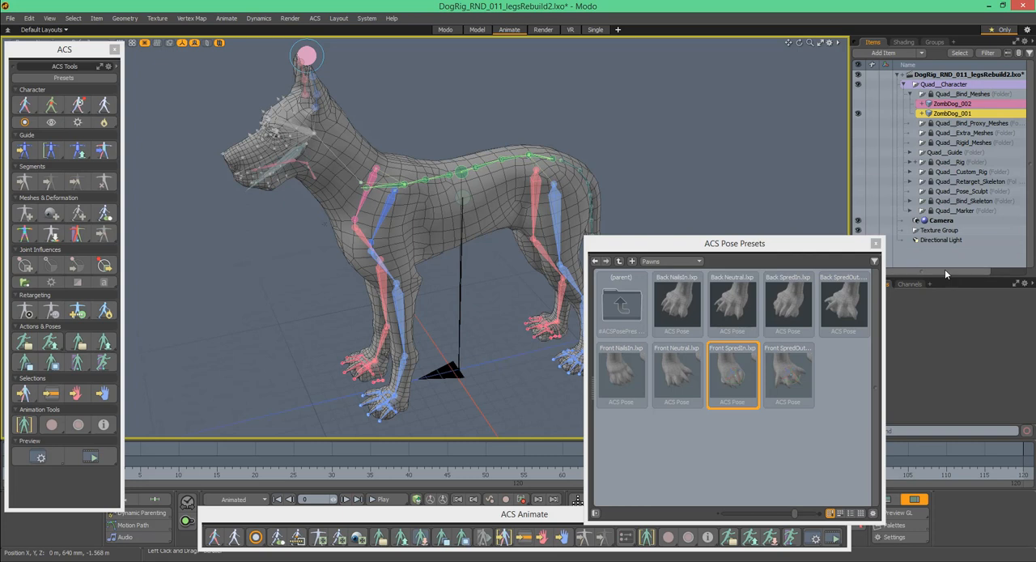
left_click(912, 173)
- Look through the rigging assemblies inside the Quad__Custom_Rig folder, keeping the pose presets browser clear of the item list
scroll(957, 158, "down", 3)
left_click_drag(1031, 146, 1031, 113)
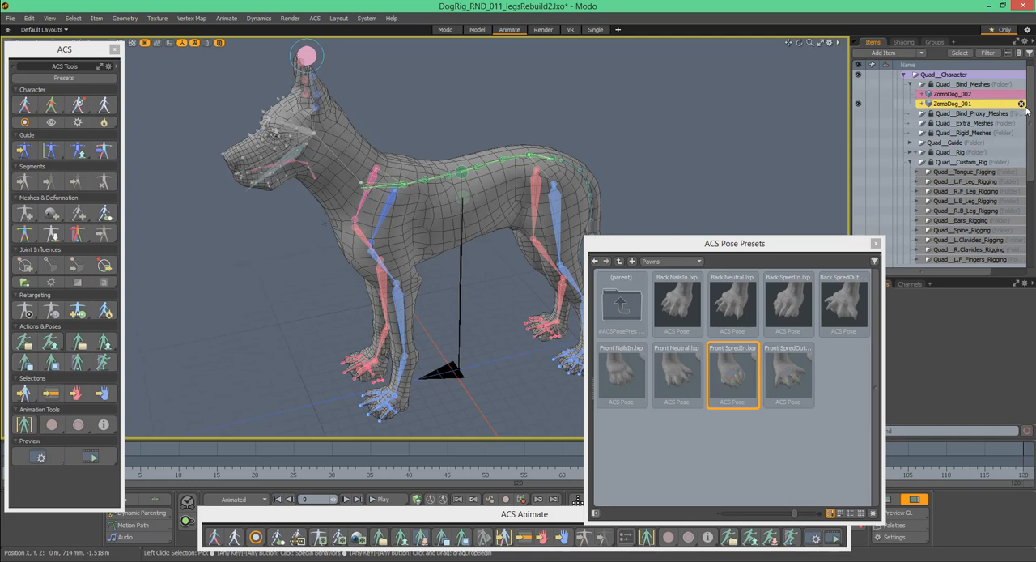
scroll(1031, 104, "up", 1)
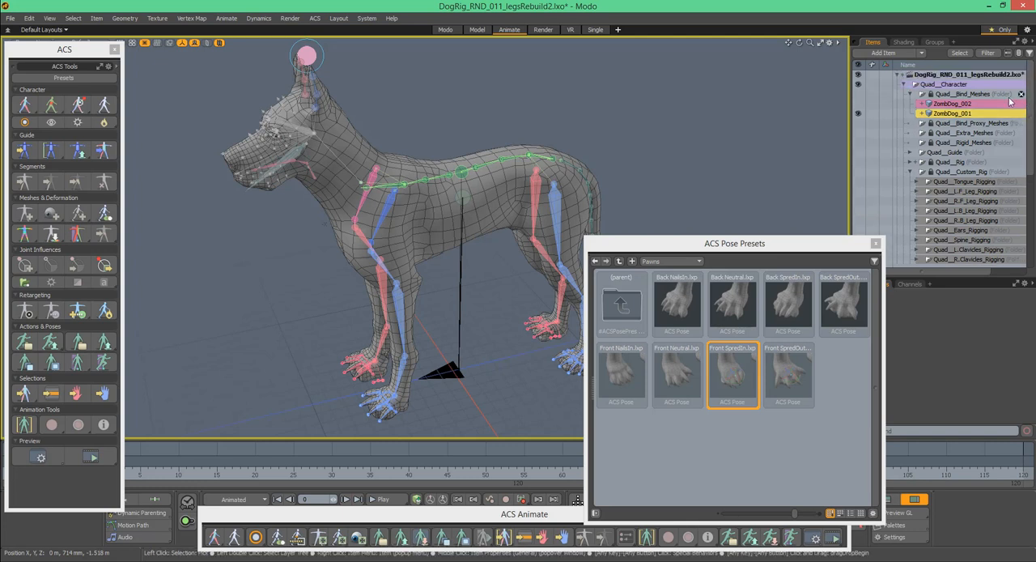
mouse_move(1031, 146)
left_mouse_down()
mouse_move(1032, 243)
mouse_move(1033, 153)
left_mouse_up()
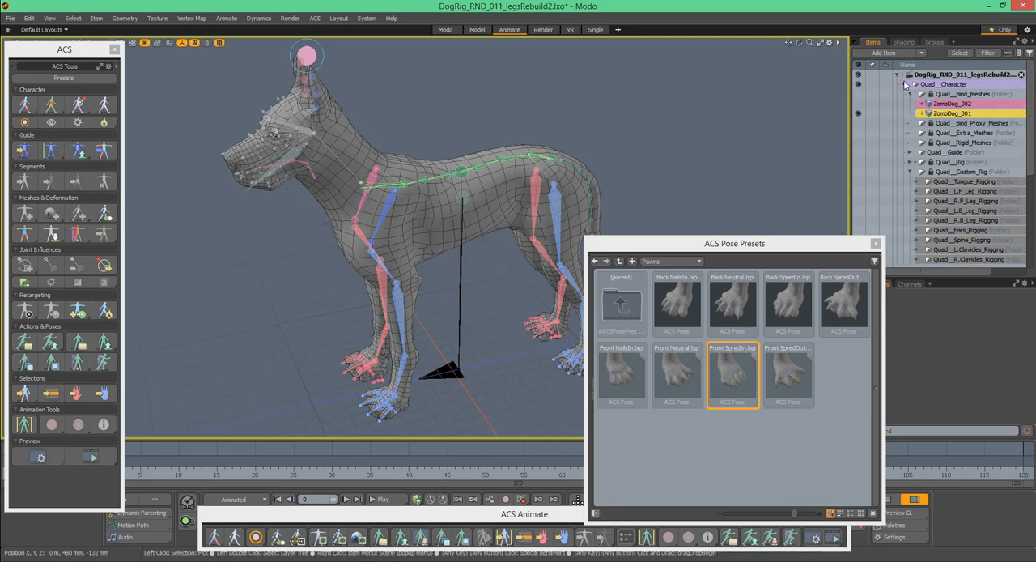
left_click_drag(821, 243, 780, 245)
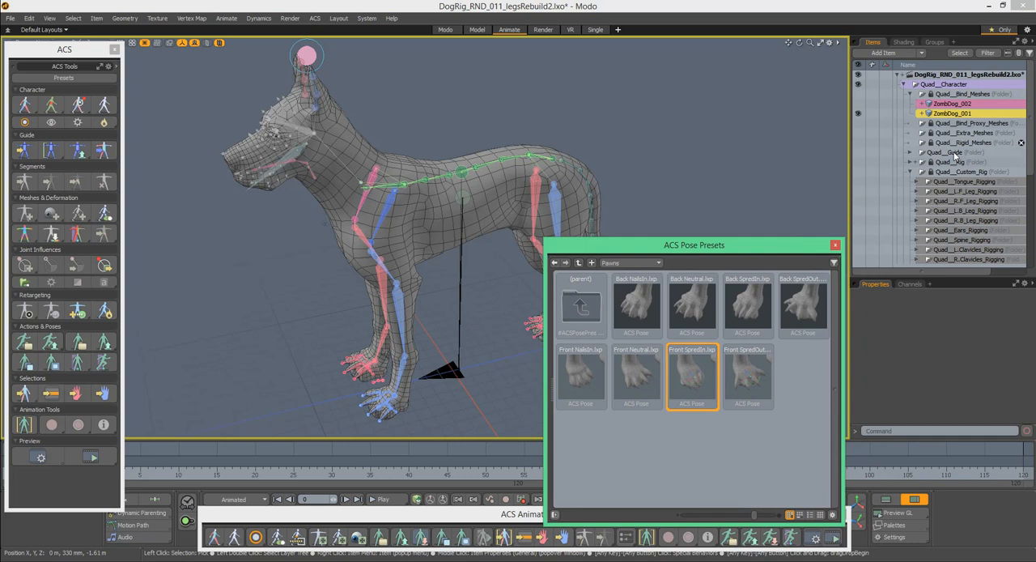
mouse_move(1032, 143)
left_mouse_down()
mouse_move(1033, 233)
mouse_move(1034, 127)
left_mouse_up()
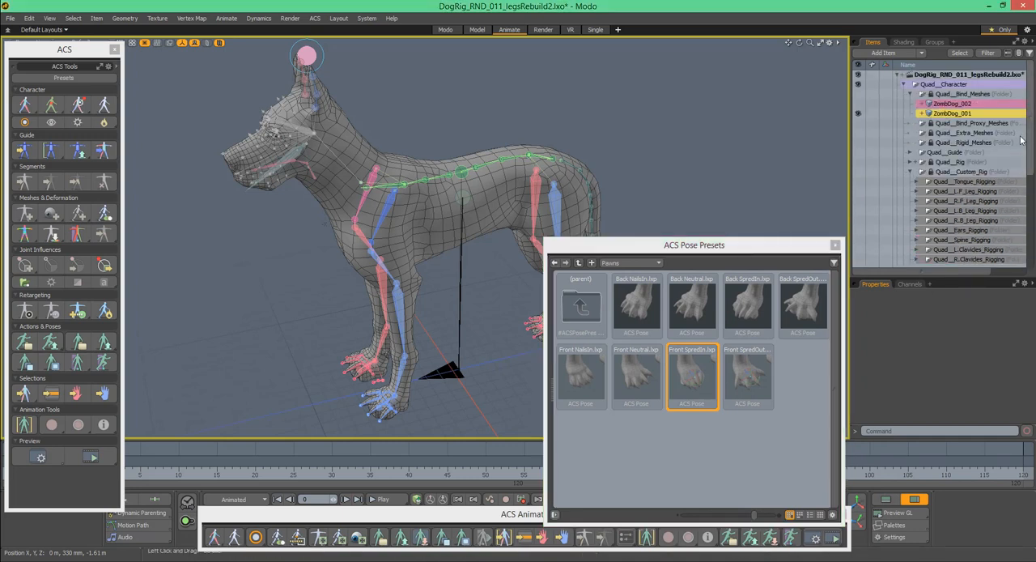
left_click_drag(673, 244, 738, 242)
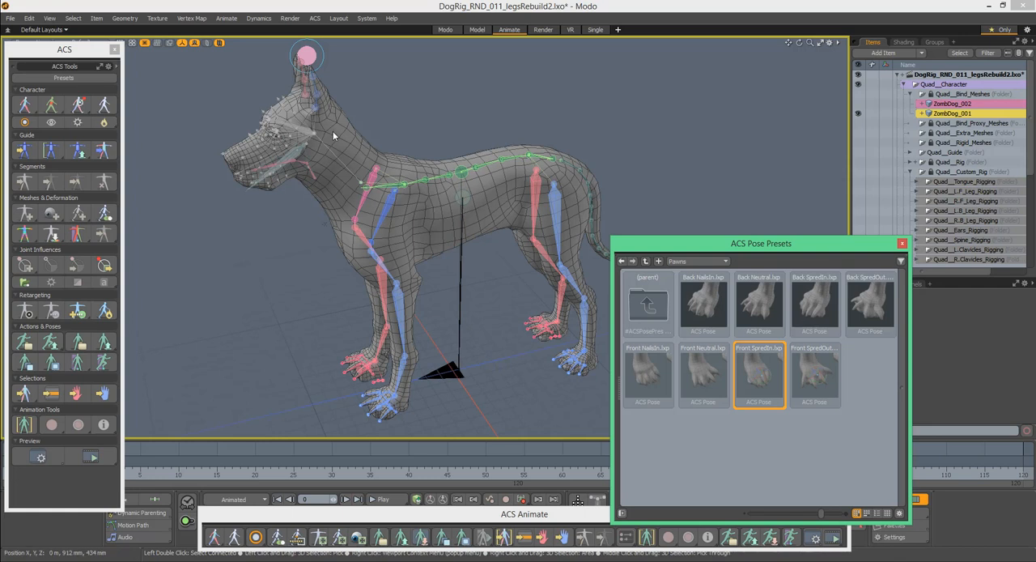
- Close the pose presets browser and switch the character from its bind skeleton back to the animation rig
left_click_drag(364, 148, 311, 156, "alt")
left_click_drag(365, 113, 377, 139, "alt")
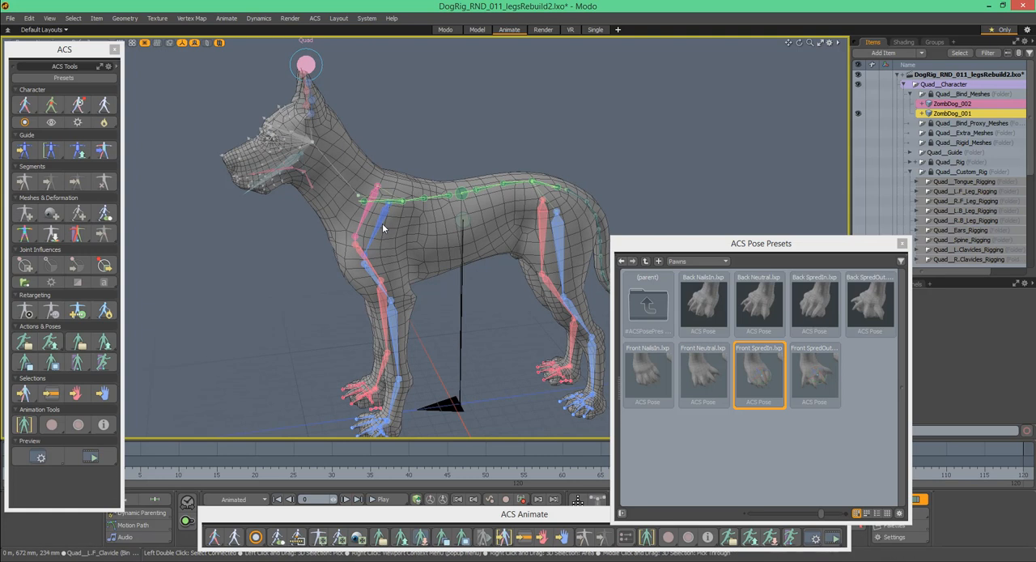
left_click_drag(388, 122, 422, 127, "alt")
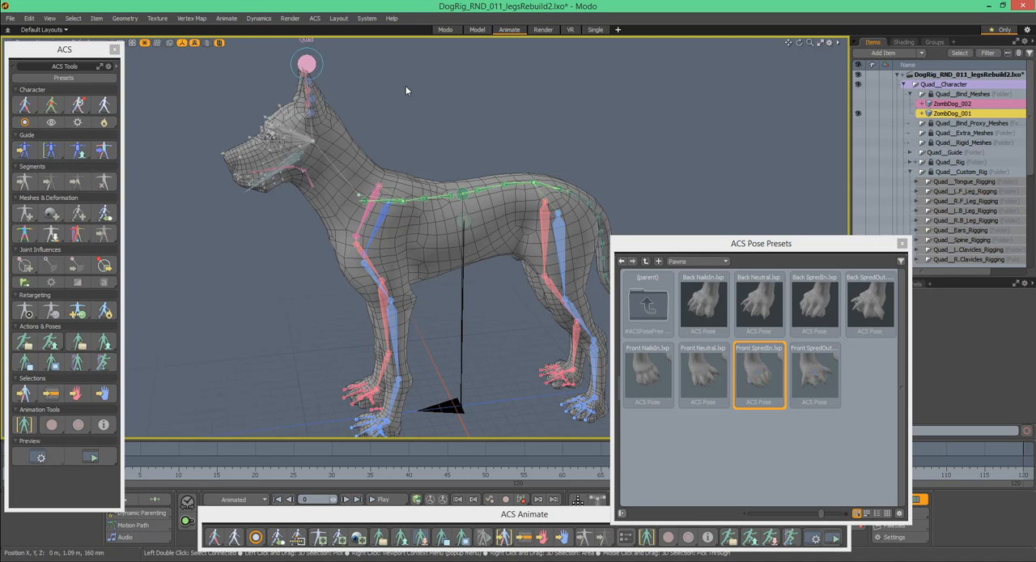
left_click_drag(480, 191, 502, 153, "alt")
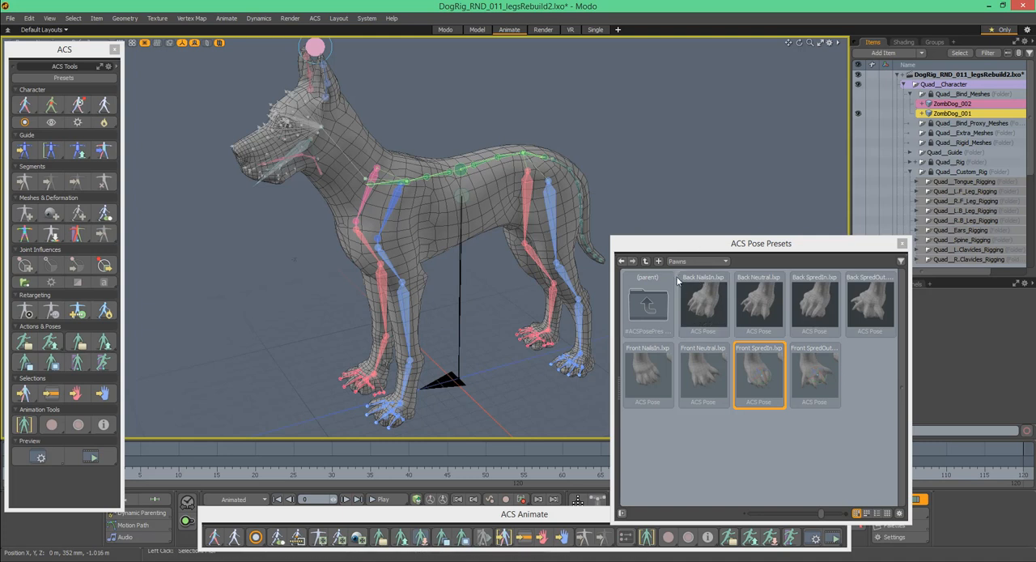
left_click(91, 79)
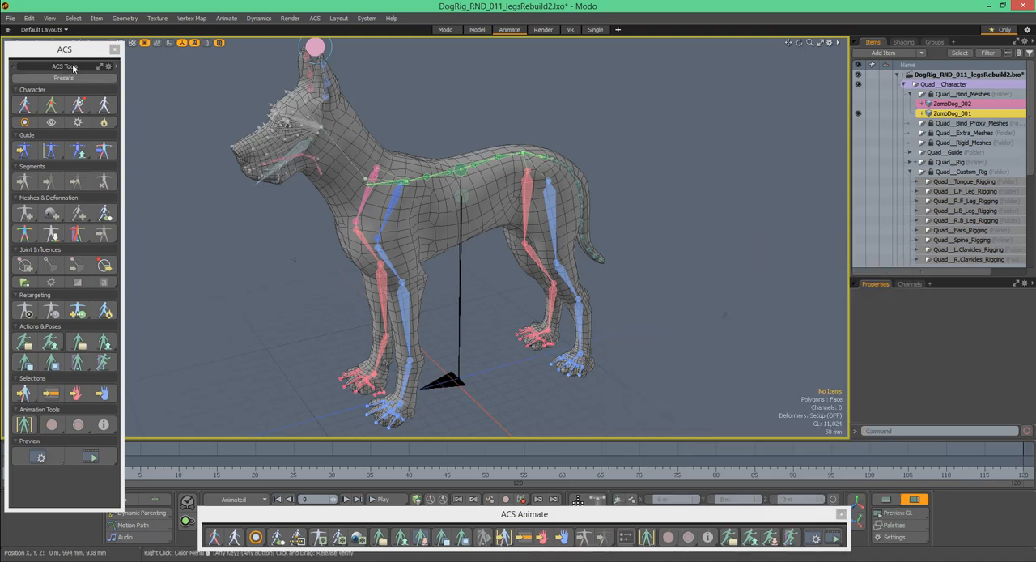
left_click(25, 104)
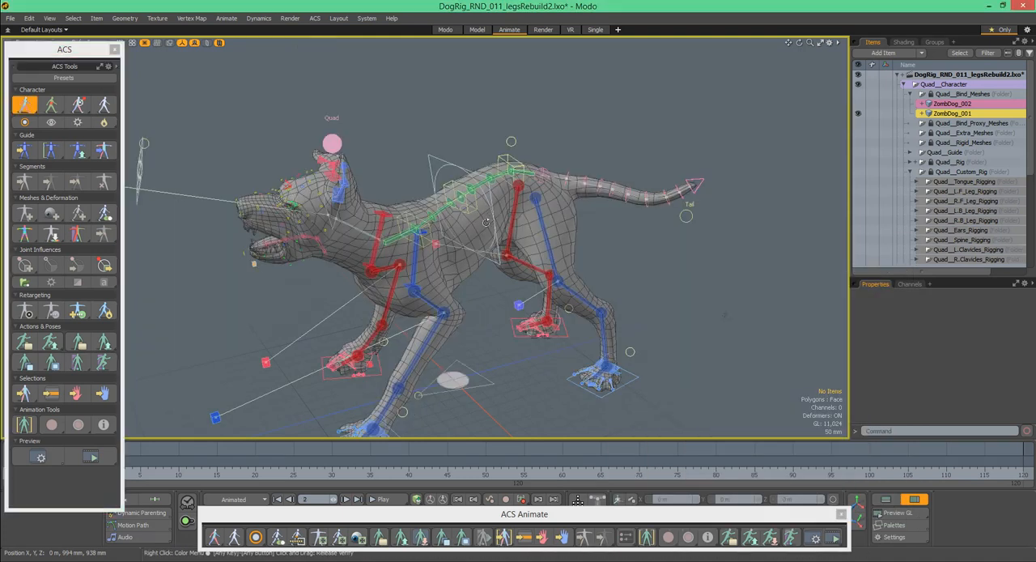
left_click_drag(488, 225, 469, 185, "alt")
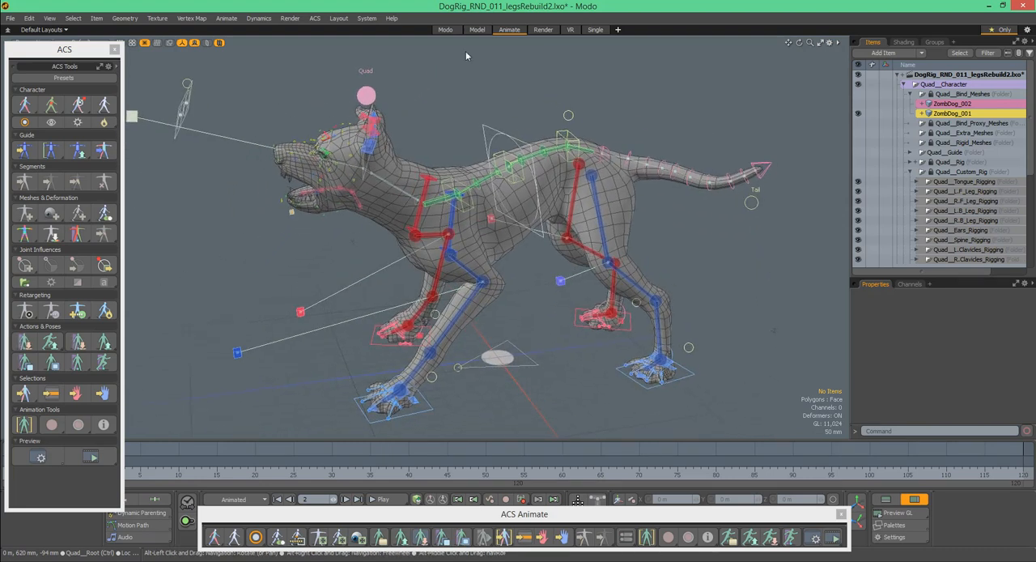
- Switch to the Modo layout and open the Quad__Assembles assembly in the schematic
left_click(445, 30)
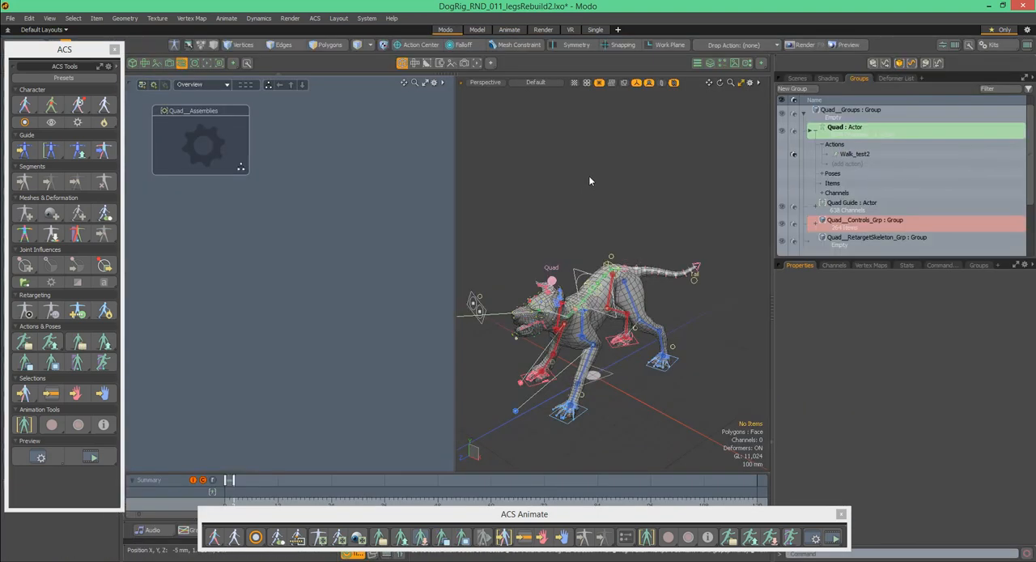
left_click(204, 140)
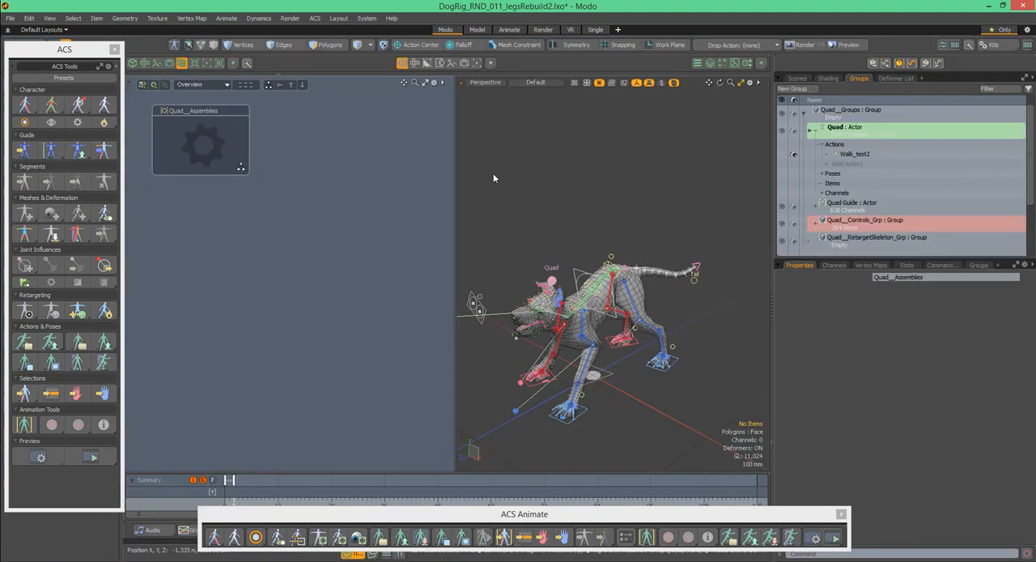
left_click_drag(354, 227, 376, 307, "alt")
left_click_drag(298, 214, 366, 233, "ctrl+alt")
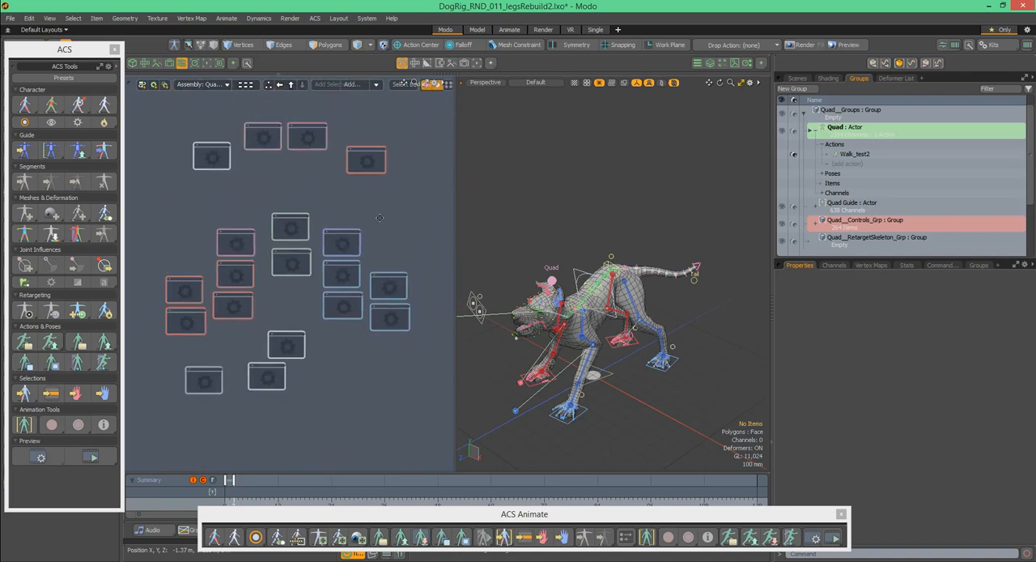
- Examine the eye, jaw, head and neck, and torso assemblies in the schematic
left_click_drag(338, 397, 334, 116, "alt")
left_click_drag(349, 303, 316, 249, "alt")
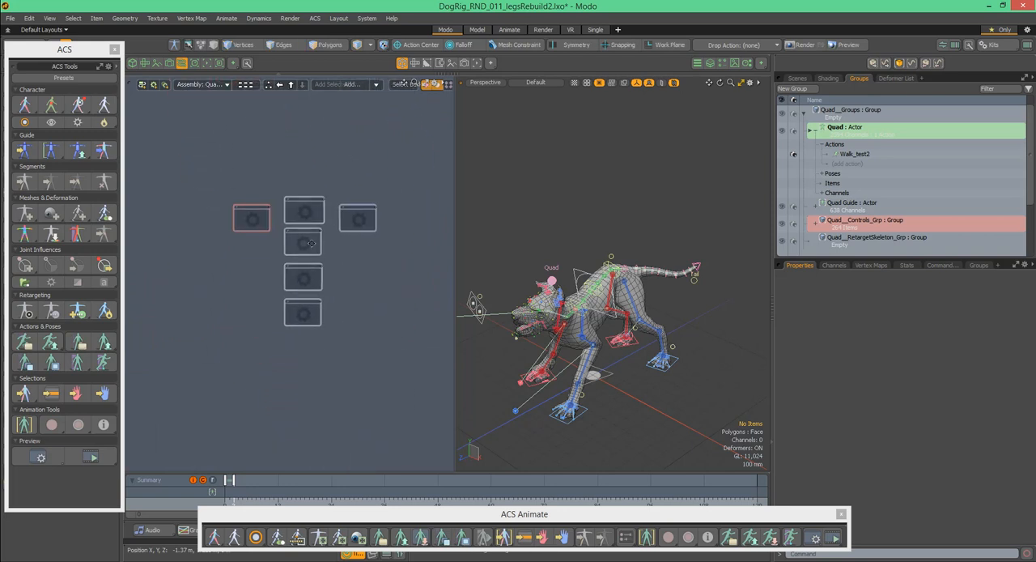
mouse_move(355, 204)
left_mouse_down("ctrl+alt")
mouse_move(394, 199)
mouse_move(354, 210)
mouse_move(349, 186)
left_mouse_up("ctrl+alt")
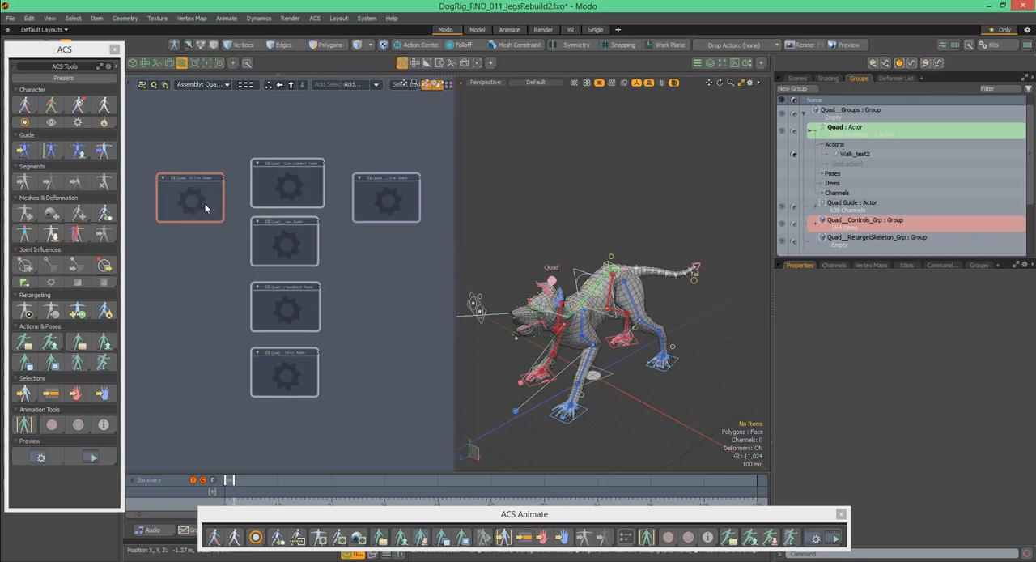
mouse_move(392, 169)
left_mouse_down("ctrl+alt")
mouse_move(444, 168)
mouse_move(406, 166)
left_mouse_up("ctrl+alt")
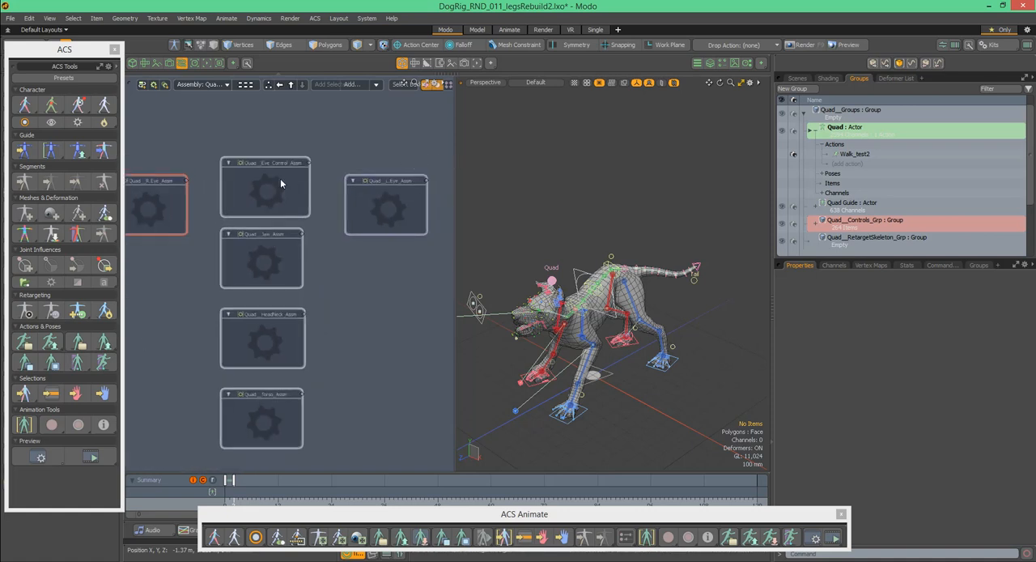
left_click_drag(331, 220, 355, 187, "alt")
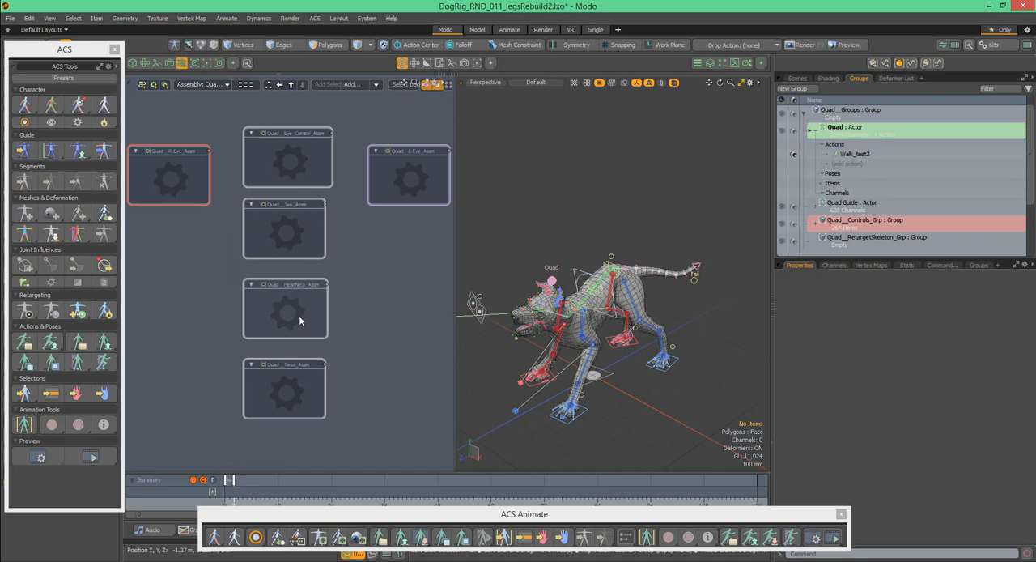
left_click_drag(354, 315, 249, 303, "ctrl+alt")
left_click_drag(321, 387, 298, 210, "alt")
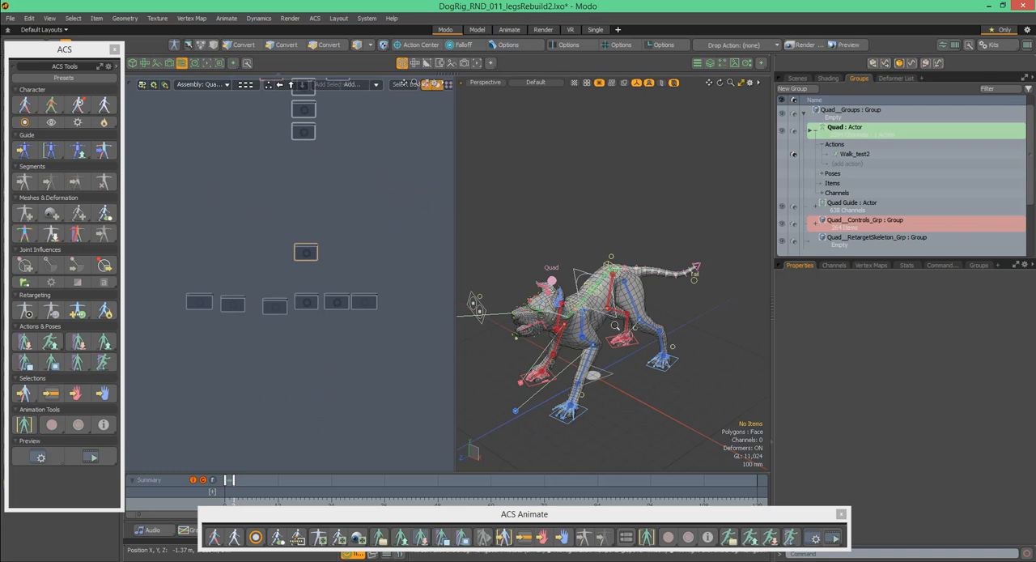
- Look over the overall layout of the rig assemblies in the schematic alongside the dog model
scroll(624, 323, "up", 2)
left_click_drag(624, 323, 632, 287, "alt")
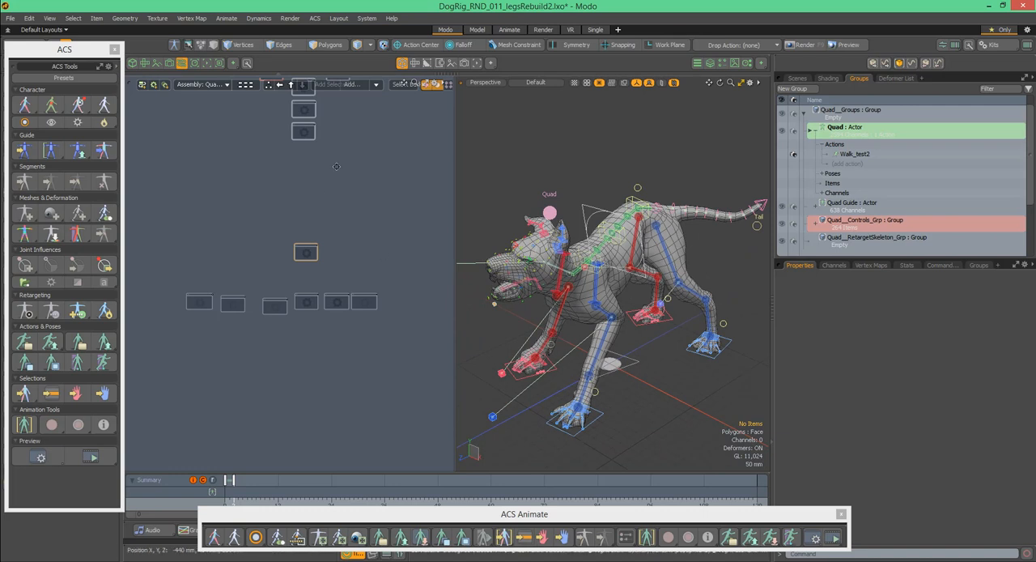
middle_click_drag(335, 167, 341, 261)
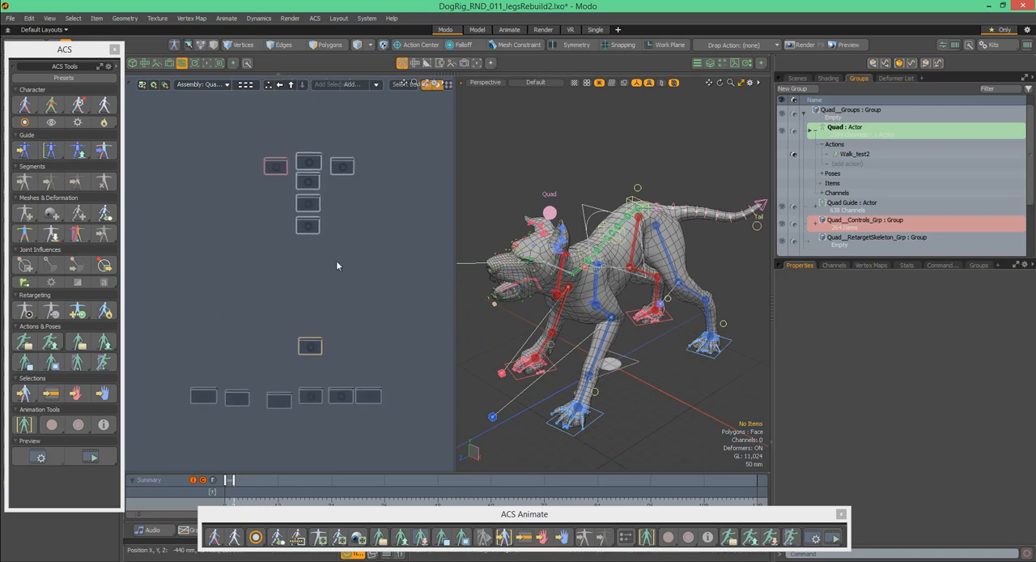
left_click_drag(350, 219, 343, 202, "alt")
mouse_move(300, 247)
left_mouse_down("ctrl+alt")
mouse_move(327, 240)
mouse_move(318, 240)
left_mouse_up("ctrl+alt")
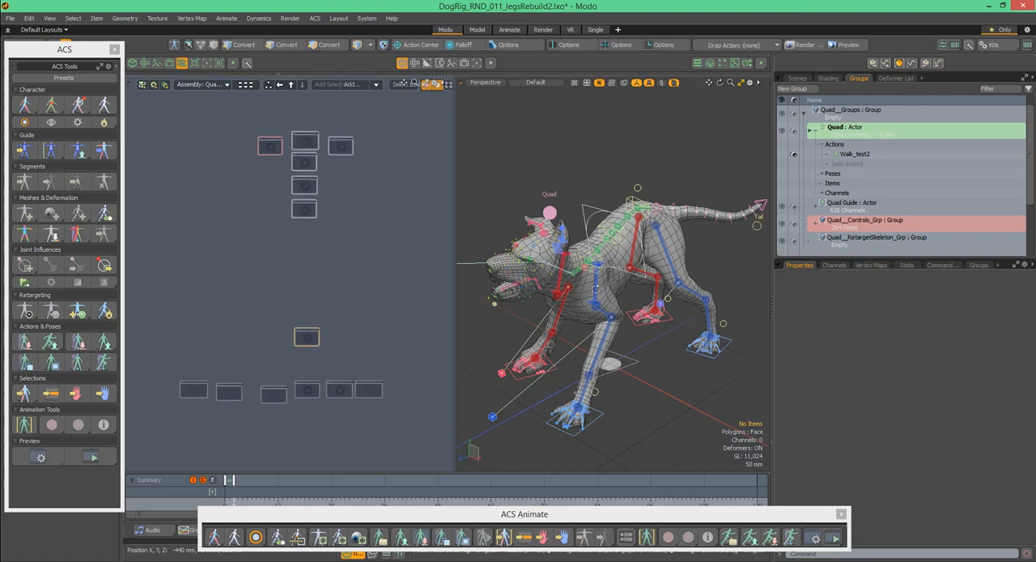
left_click_drag(367, 95, 357, 361, "alt")
left_click_drag(348, 206, 373, 273, "alt")
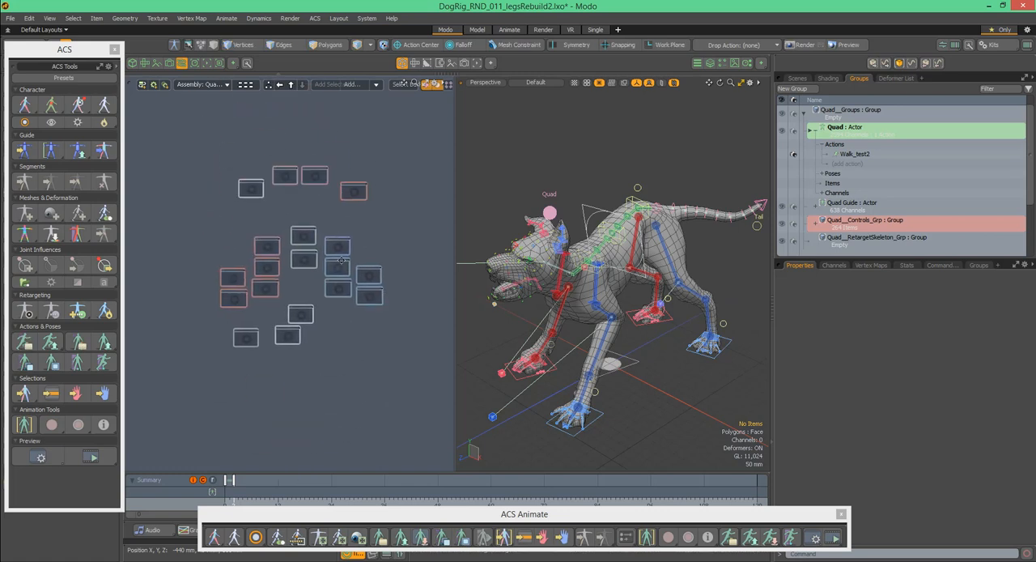
left_click_drag(366, 231, 380, 229, "ctrl+alt")
- Inspect the leg and finger assemblies by selecting them in turn, from Quad__R.B_Fingers_Assm to Quad__L.F_Leg_Assm
left_click_drag(134, 405, 311, 263, "alt")
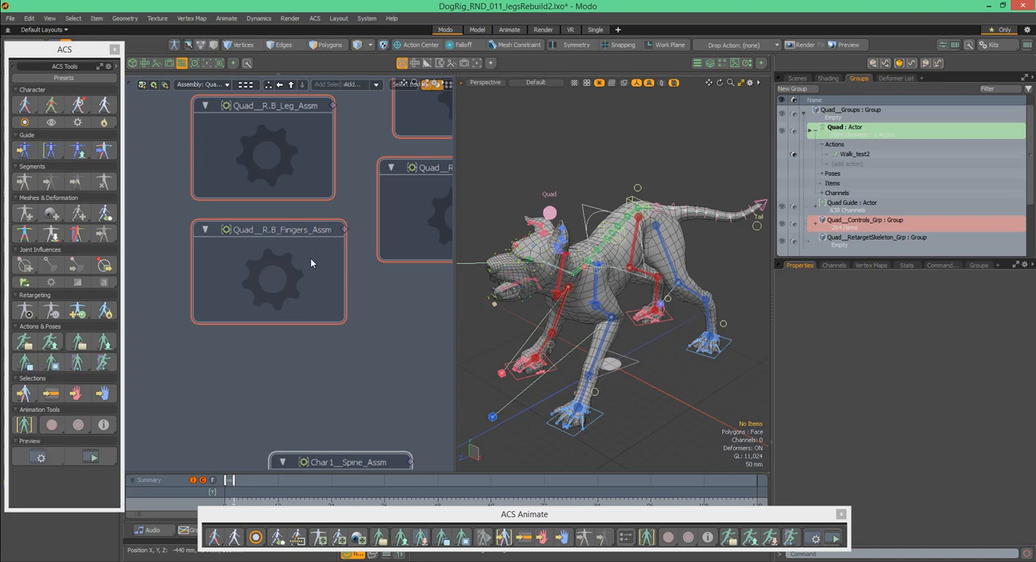
left_click(312, 262)
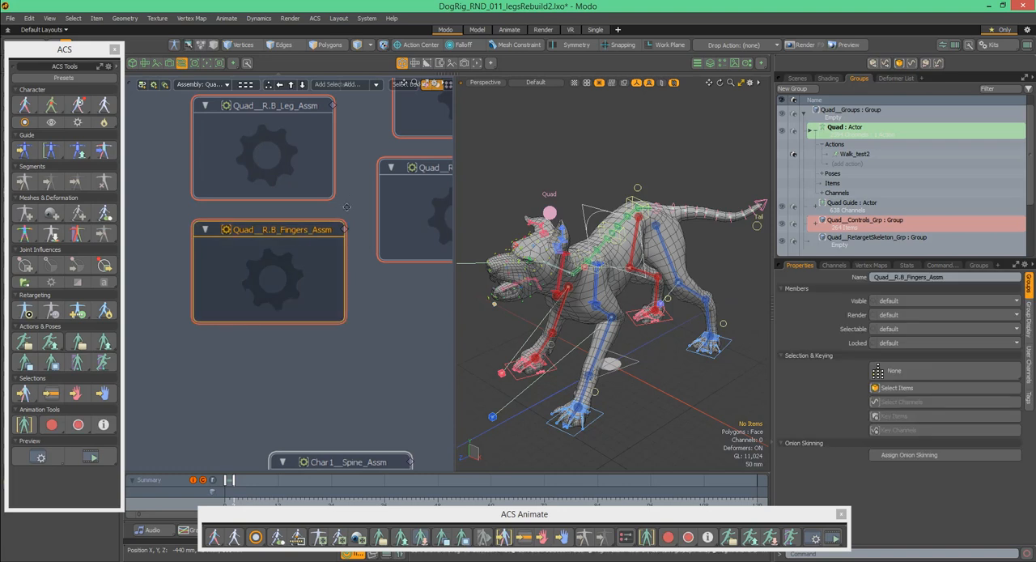
left_click_drag(344, 208, 324, 244, "alt")
left_click(349, 235)
left_click_drag(260, 222, 307, 233, "alt")
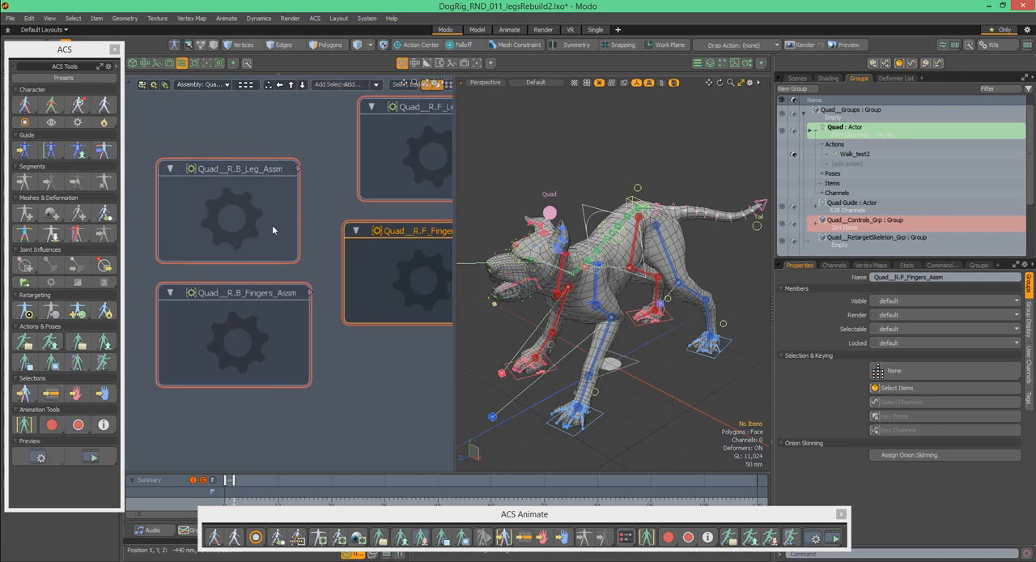
left_click(273, 224)
left_click_drag(440, 157, 129, 232, "alt")
left_click(382, 218)
left_click_drag(441, 259, 296, 222, "alt")
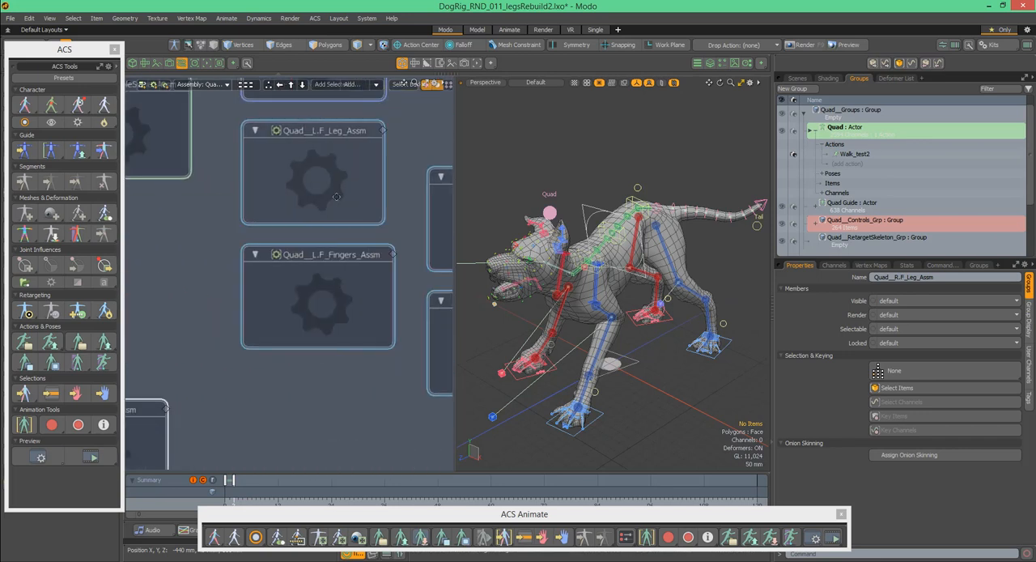
left_click(358, 186)
left_click_drag(357, 186, 304, 191, "alt")
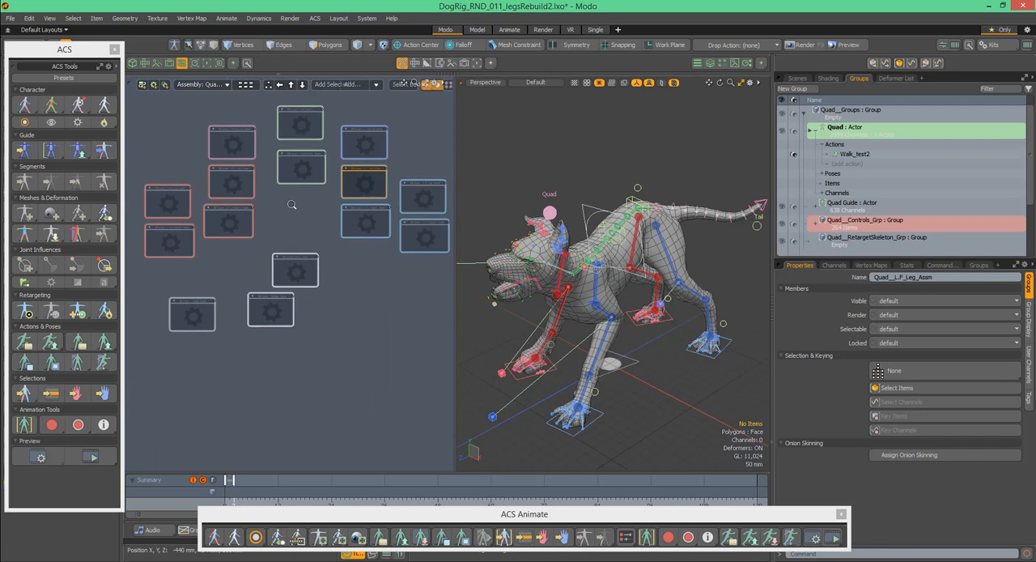
- Examine the dog's front legs in the 3D view and open the Quad__R.F_Leg_Assm assembly in the schematic
left_click_drag(315, 230, 318, 236, "alt")
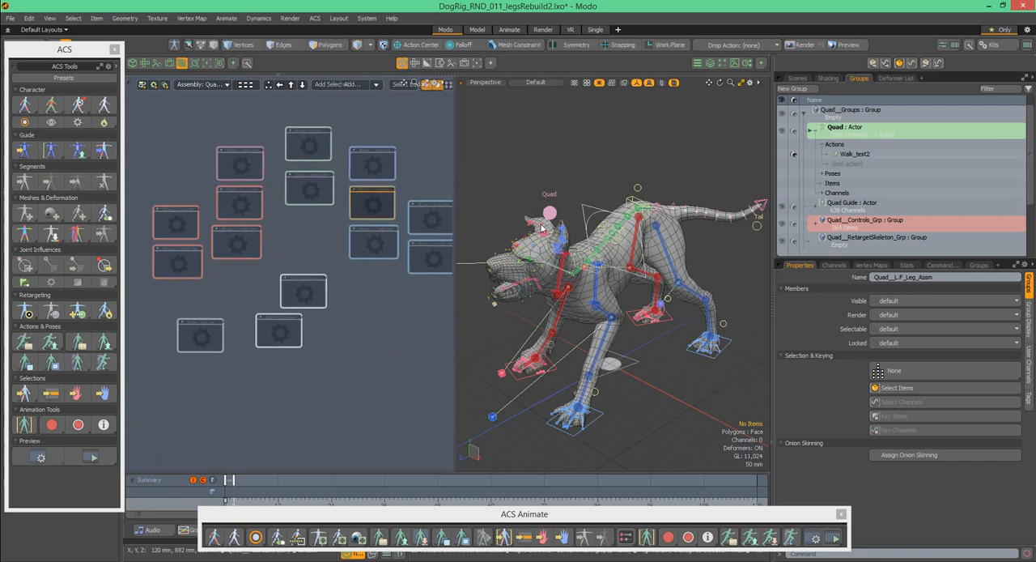
mouse_move(601, 282)
left_mouse_down("alt")
mouse_move(619, 278)
mouse_move(597, 280)
left_mouse_up("alt")
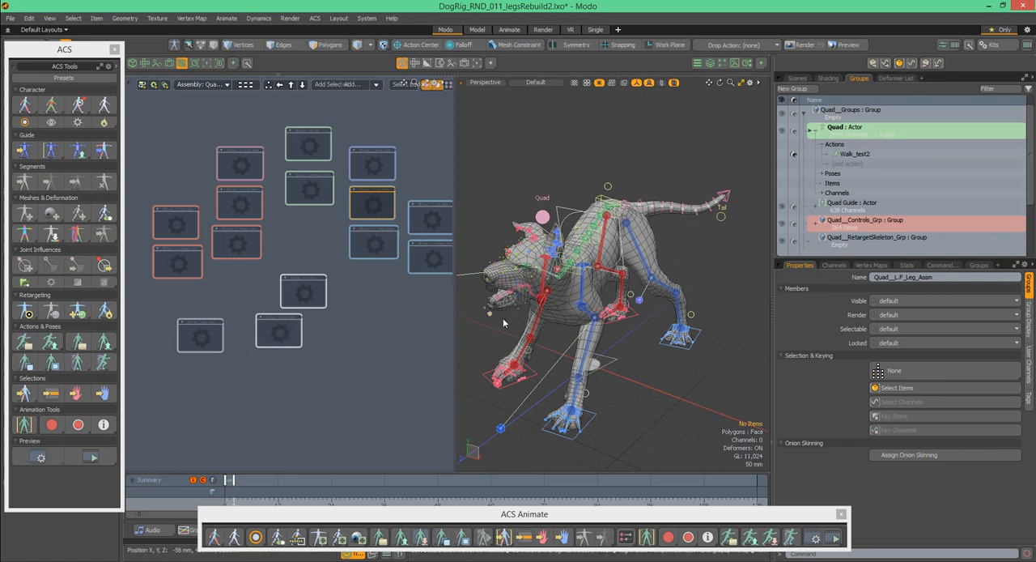
left_click_drag(586, 237, 600, 205, "alt+shift")
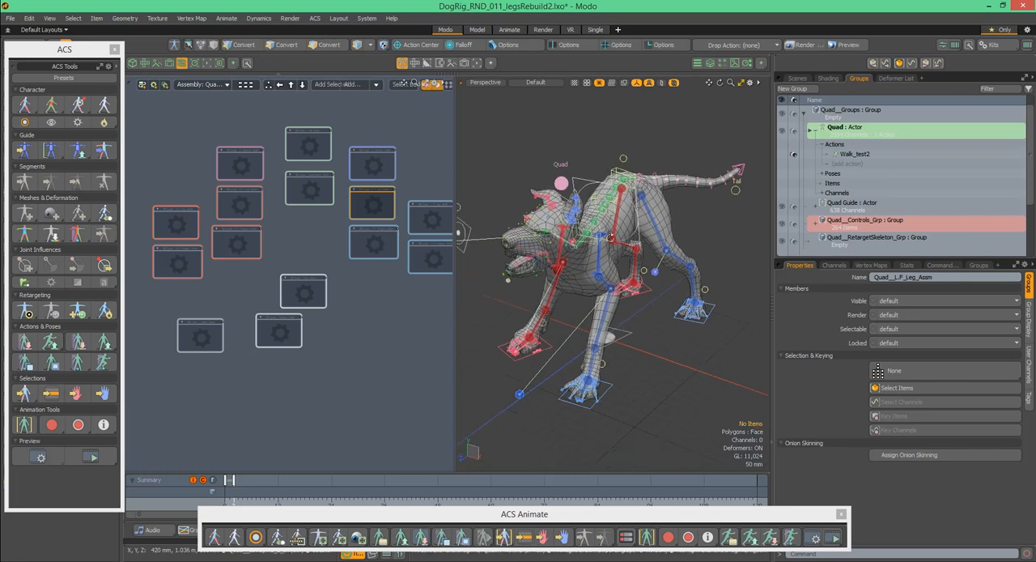
mouse_move(561, 242)
left_mouse_down("ctrl+alt")
mouse_move(597, 240)
mouse_move(567, 246)
left_mouse_up("ctrl+alt")
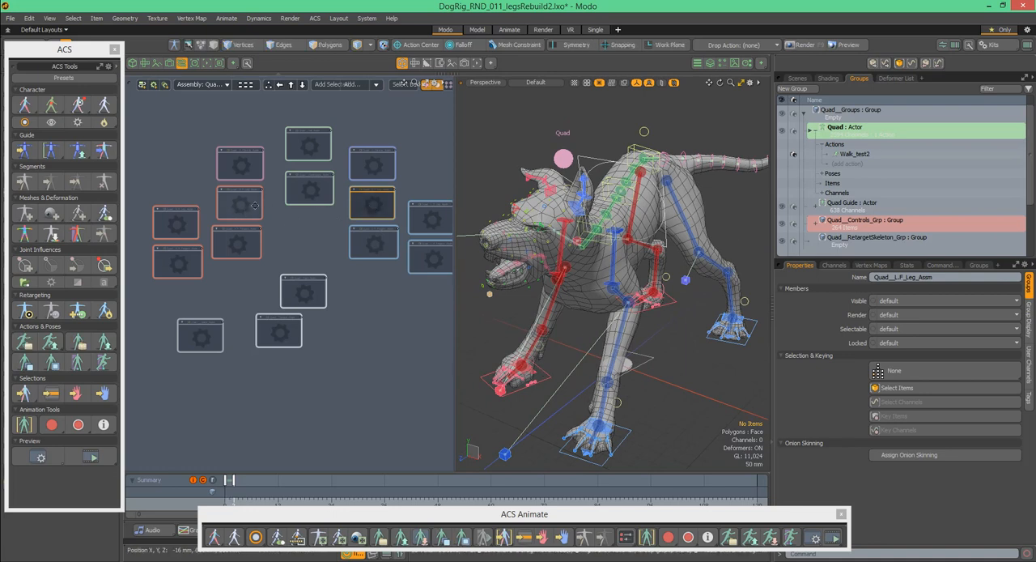
scroll(259, 203, "up", 4)
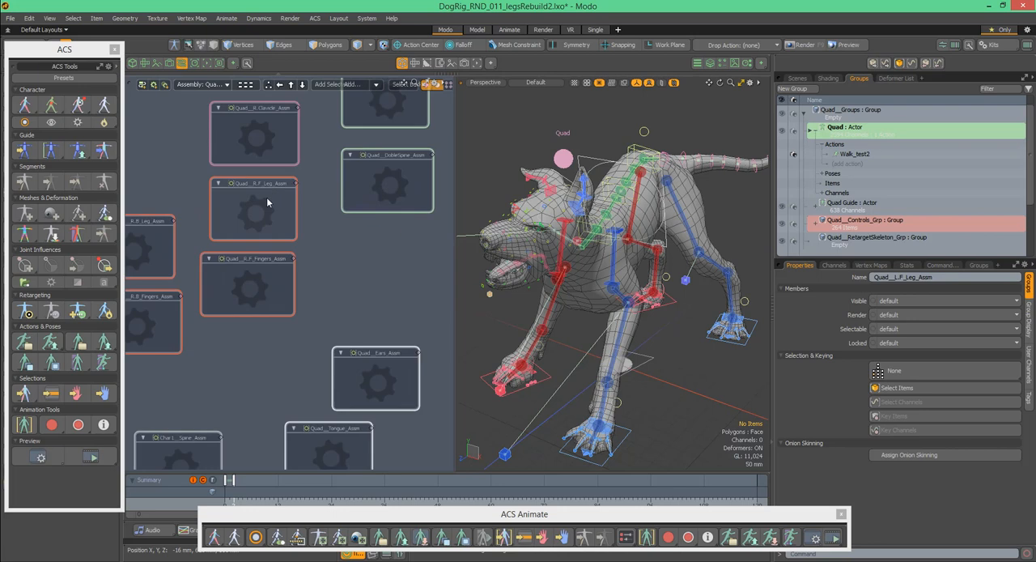
double_click(269, 208)
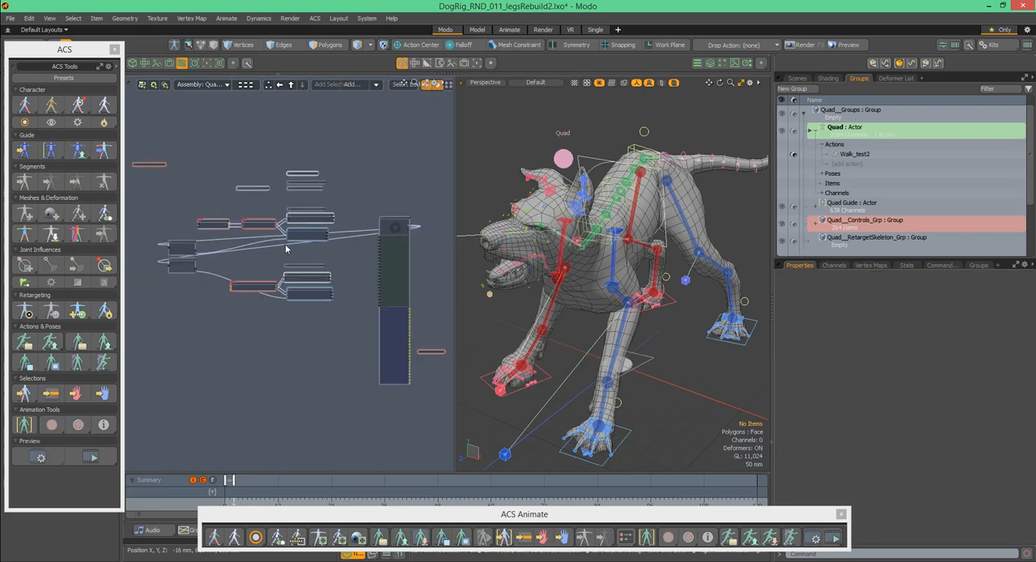
- Open the nested Quad__R.F_Leg_Assembly and examine its node network alongside the dog's front legs
left_click_drag(401, 224, 346, 182, "alt")
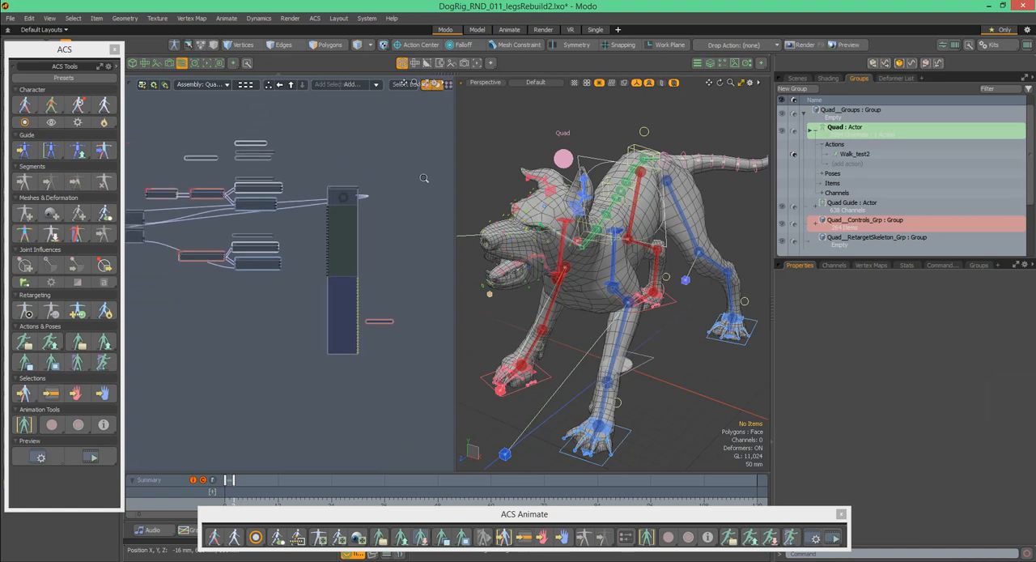
scroll(357, 242, "up", 5)
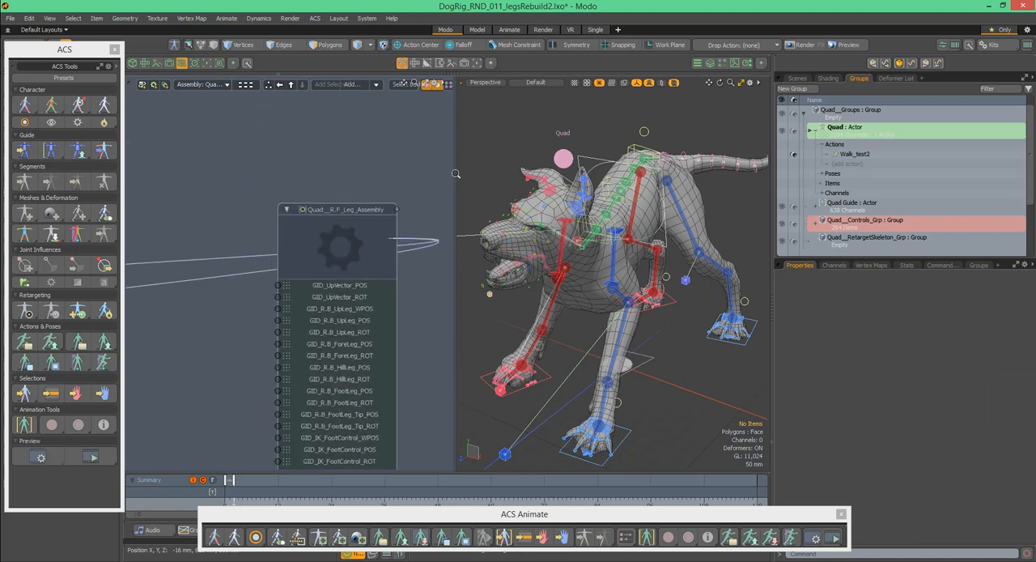
double_click(357, 243)
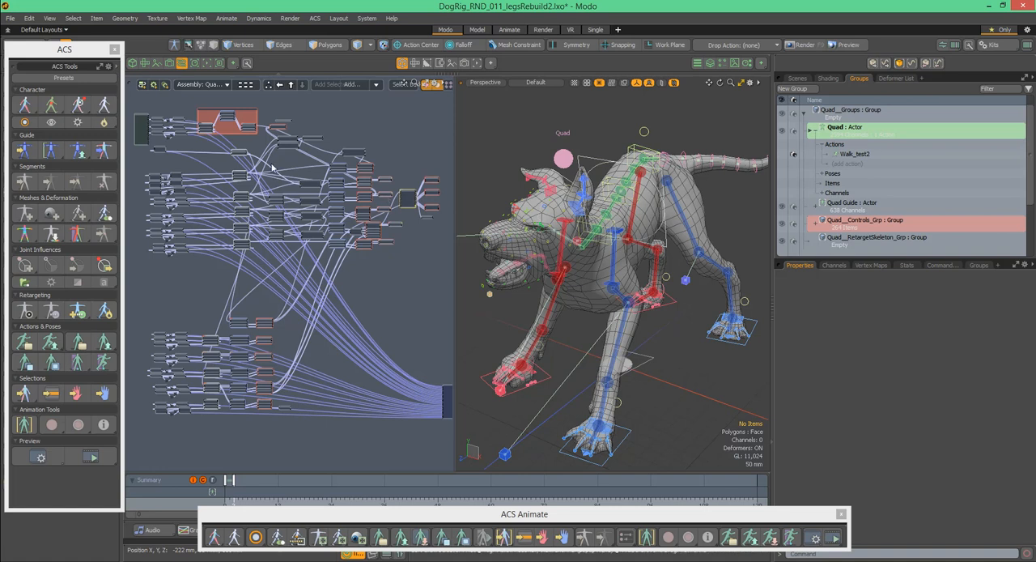
scroll(235, 133, "up", 4)
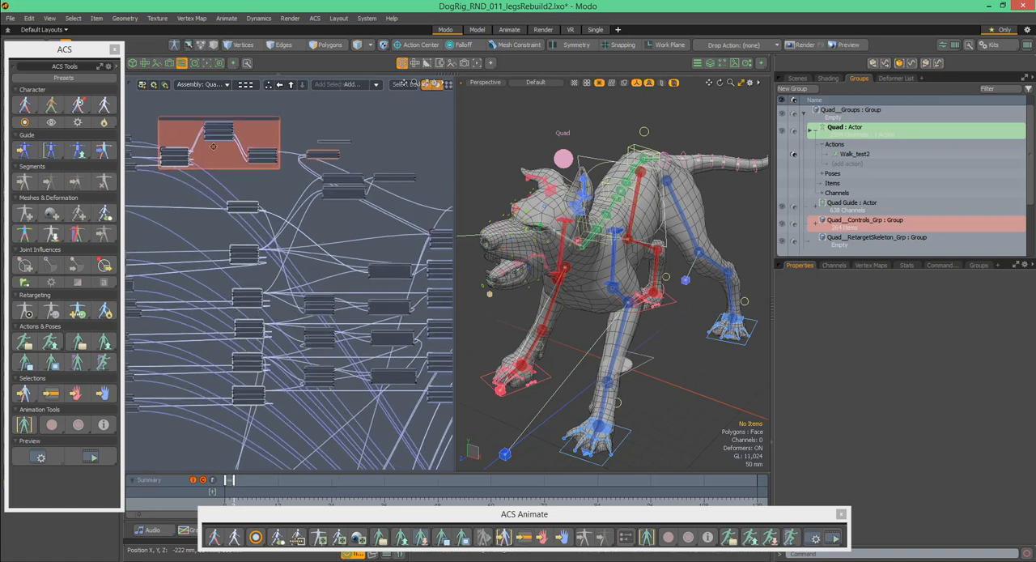
middle_click_drag(599, 333, 577, 370)
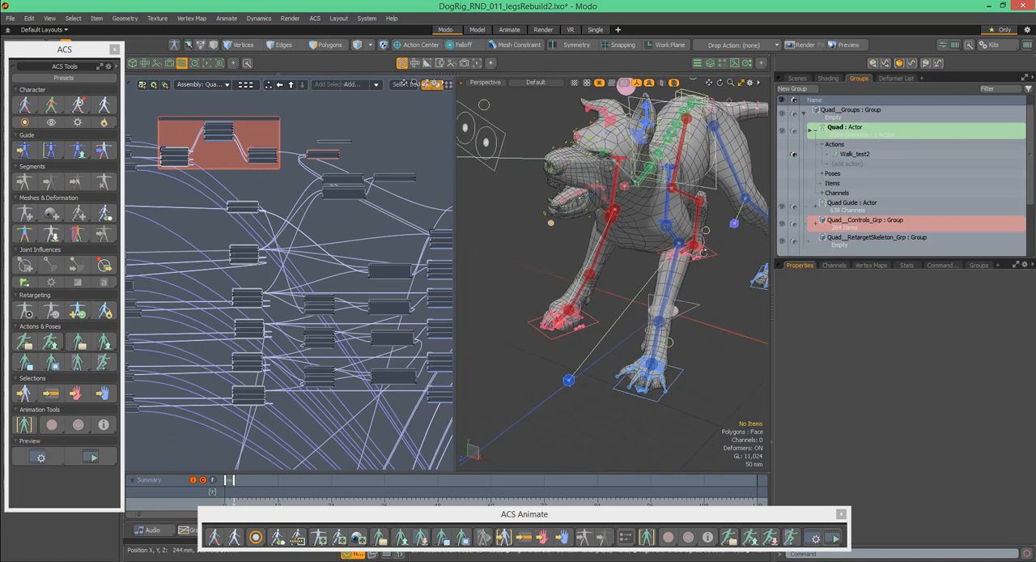
middle_click_drag(634, 316, 698, 252)
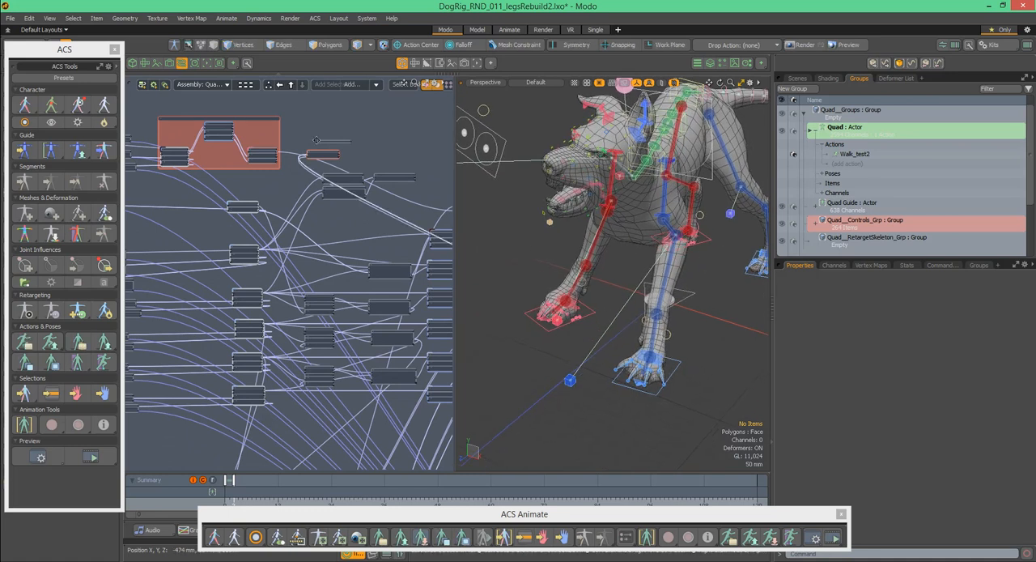
- Examine the rest of the Quad__R.F_Leg_Assembly node network, following its links through to the final output nodes
scroll(324, 129, "down", 4)
middle_click_drag(335, 149, 229, 159)
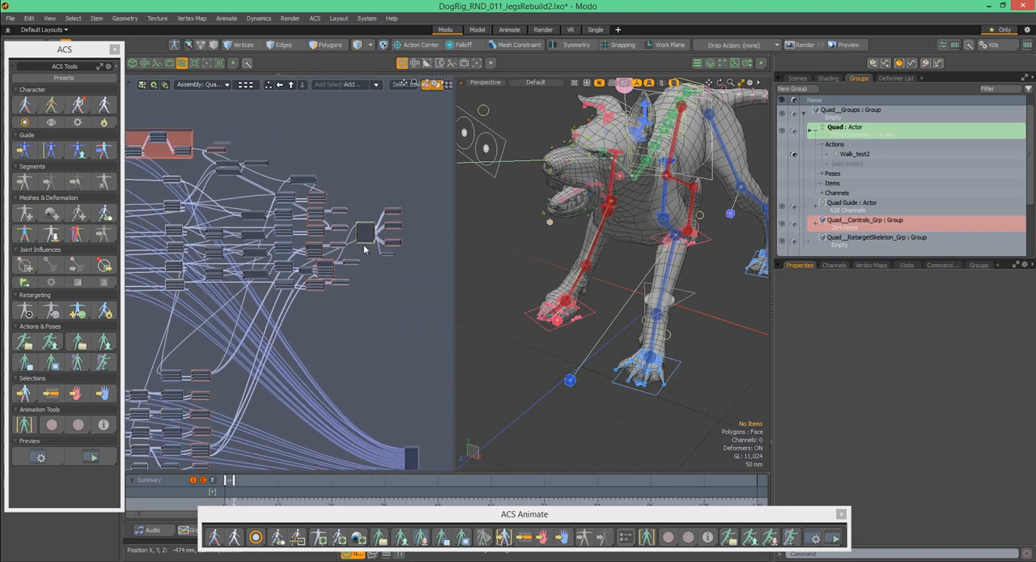
middle_click_drag(365, 183, 421, 203)
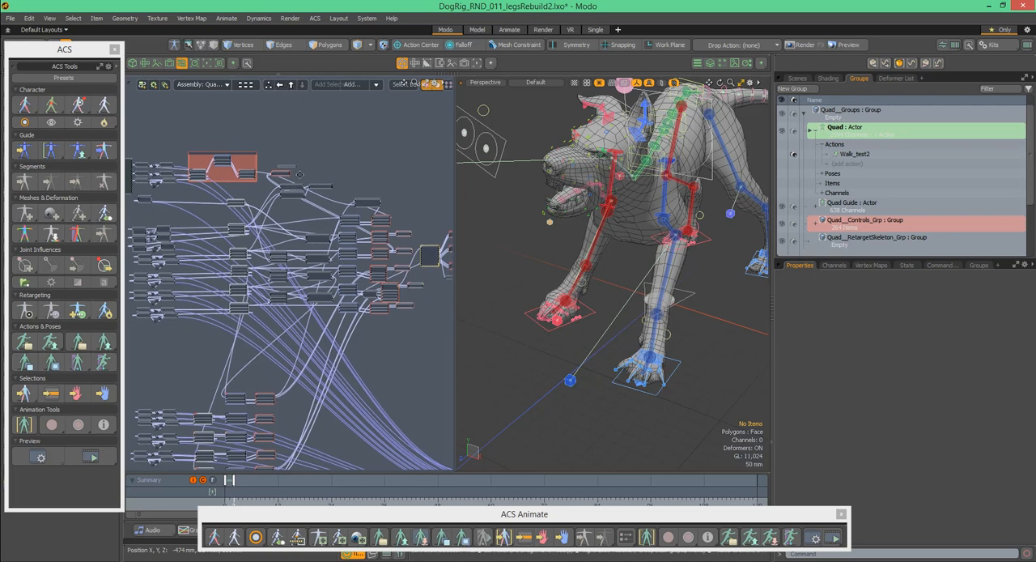
middle_click_drag(341, 134, 243, 137)
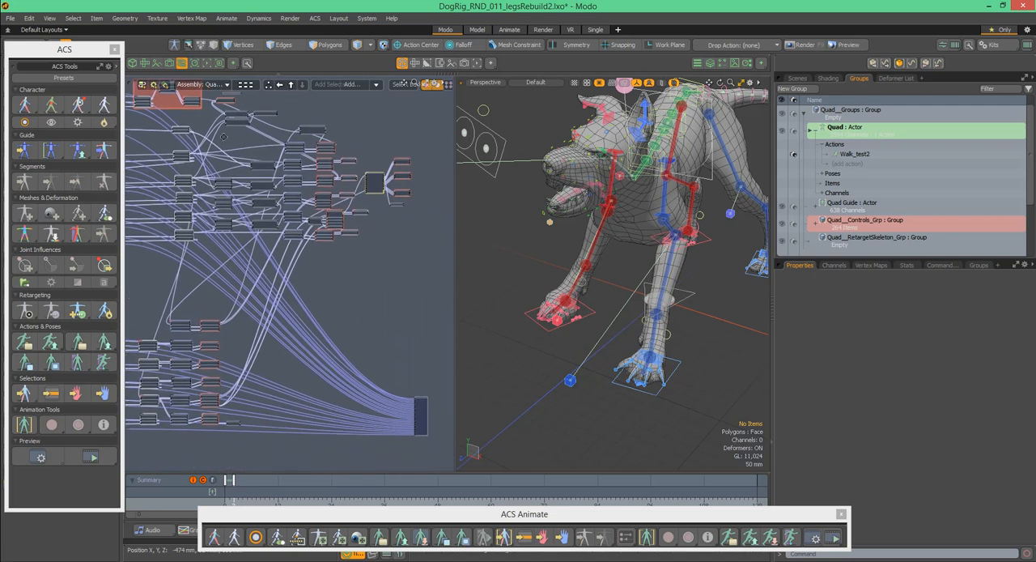
scroll(396, 348, "down", 3)
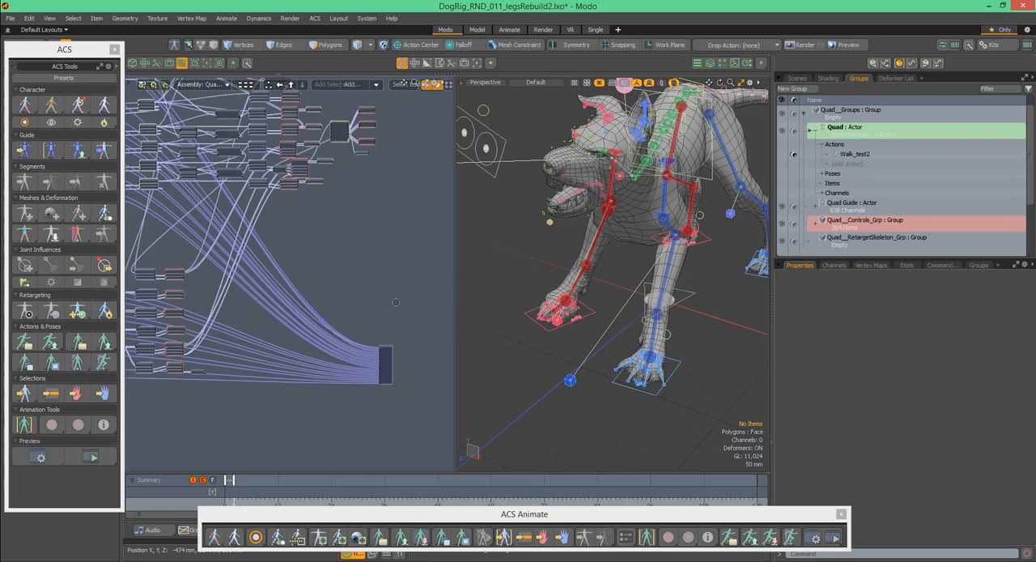
middle_click_drag(397, 297, 405, 318)
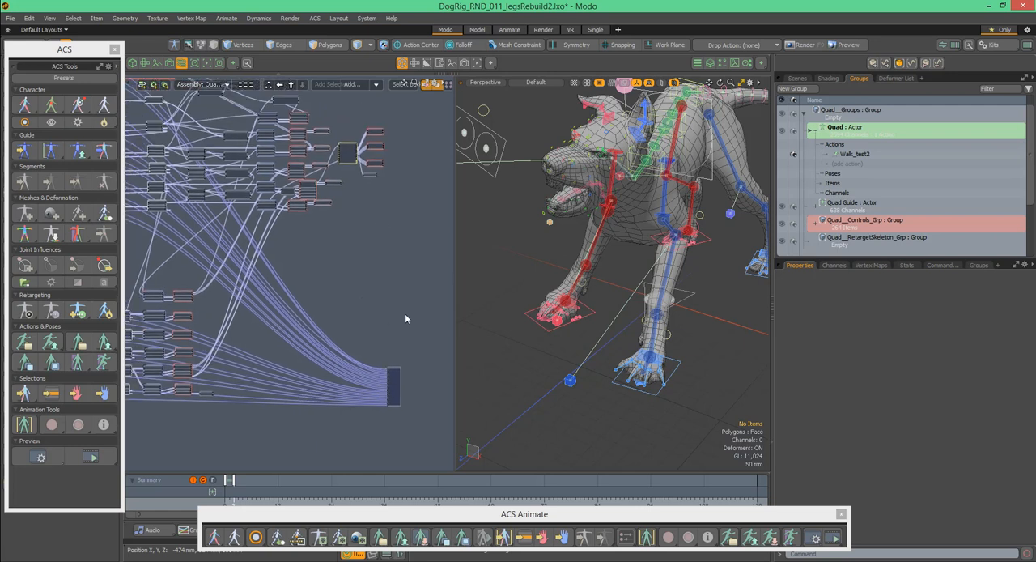
- Leave Quad__R.F_Leg_Assembly and its parent assembly to return to the overall rig assemblies in the schematic
left_click(292, 85)
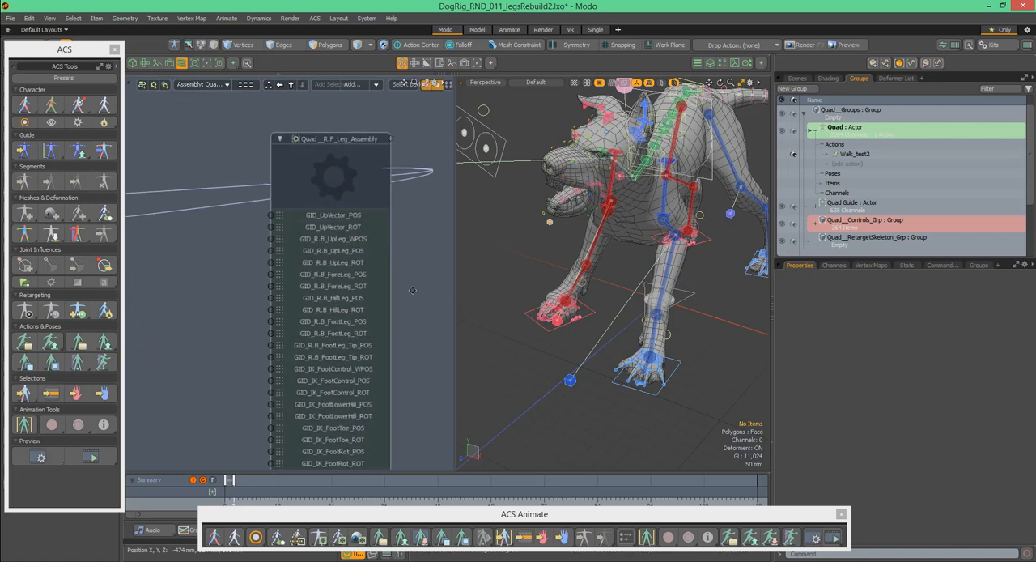
scroll(397, 191, "down", 3)
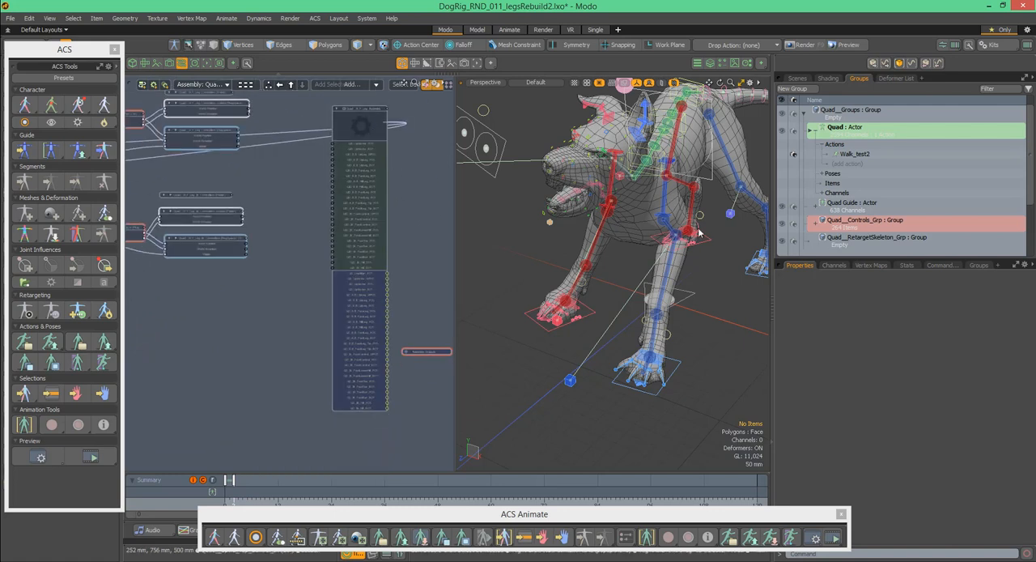
left_click(291, 86)
left_click_drag(376, 259, 174, 273, "alt")
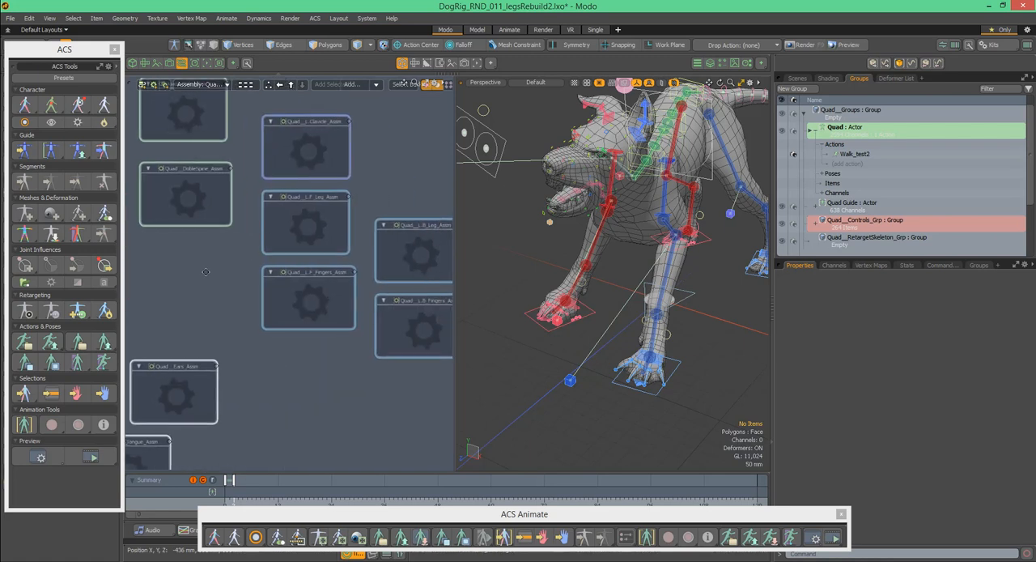
- Open the Quad__L.F_Leg_Assm assembly, enter its nested leg assembly, and bring its input-side nodes into focus
double_click(337, 225)
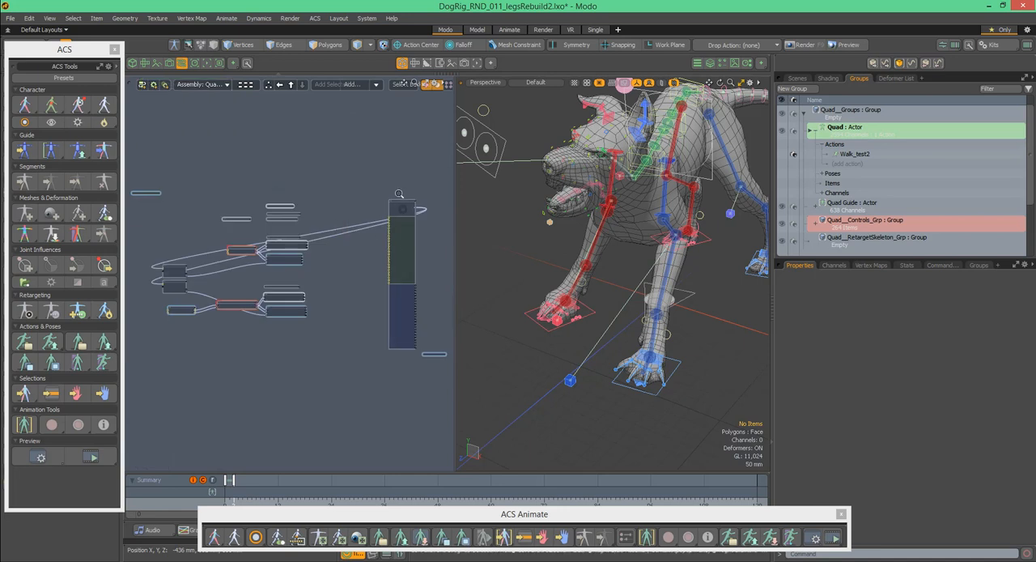
scroll(402, 191, "up", 4)
left_click_drag(397, 179, 360, 196, "alt")
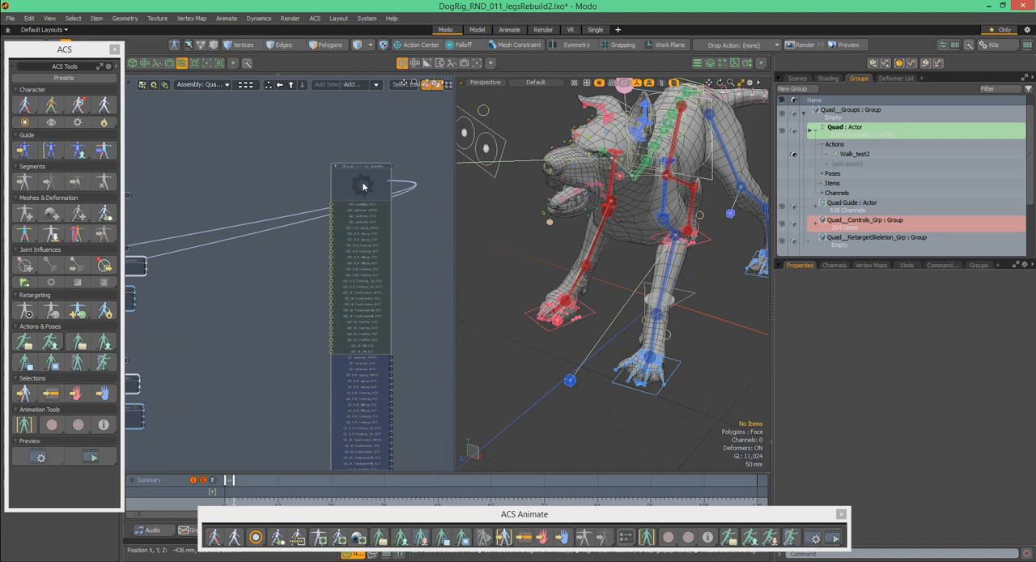
left_click(363, 187)
double_click(364, 188)
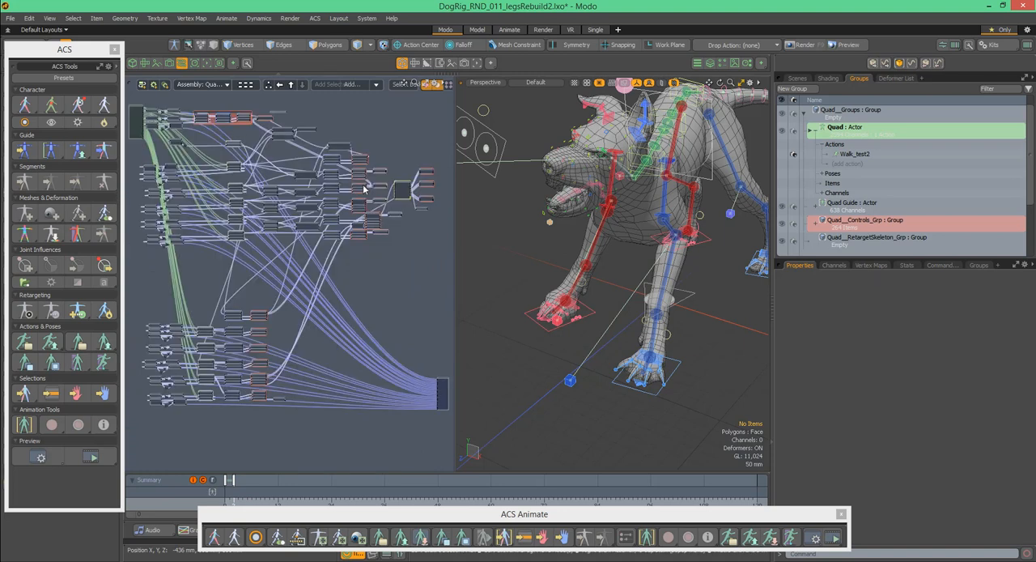
left_click_drag(263, 173, 327, 164, "ctrl+alt")
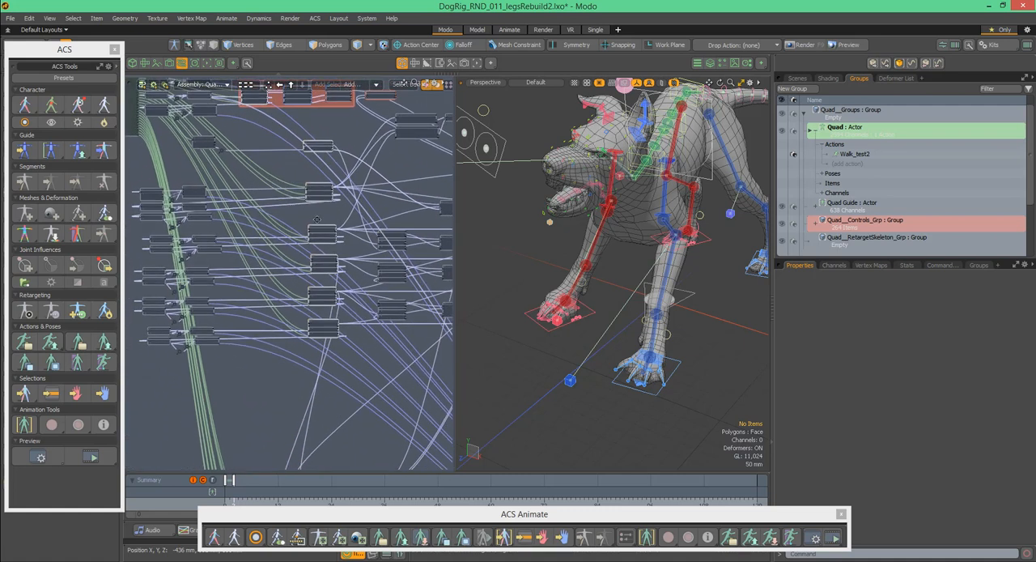
- Switch the dog rig to guide editing and compare the front-leg guides with the leg's node network
left_click(25, 150)
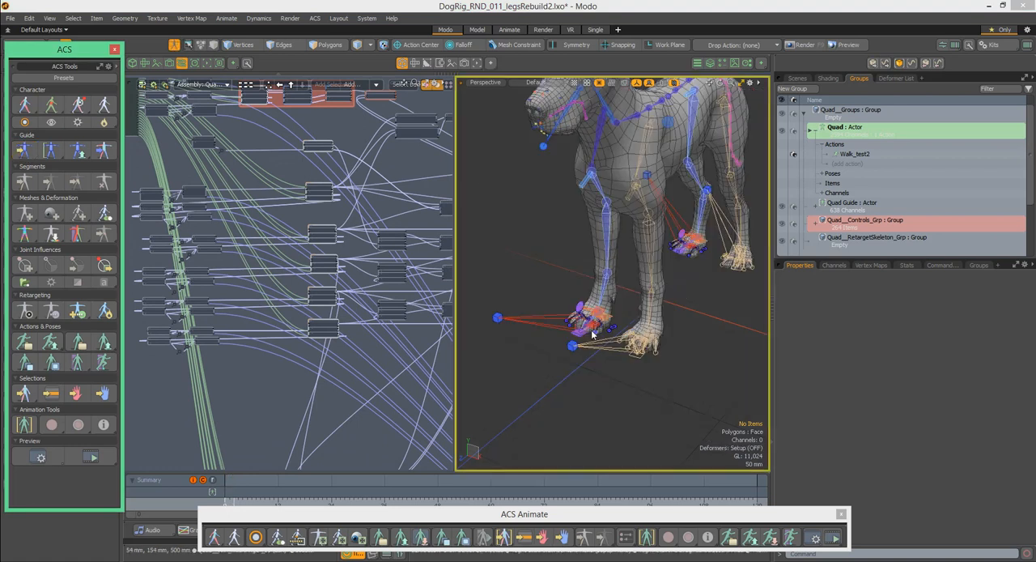
left_click_drag(443, 199, 429, 195, "alt")
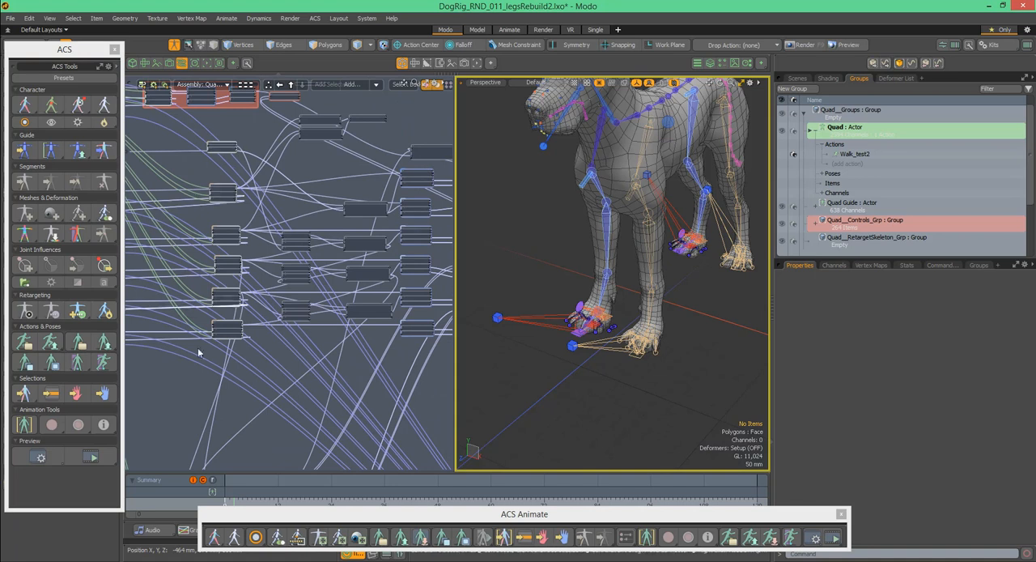
scroll(272, 149, "down", 2)
left_click_drag(283, 143, 294, 145, "alt")
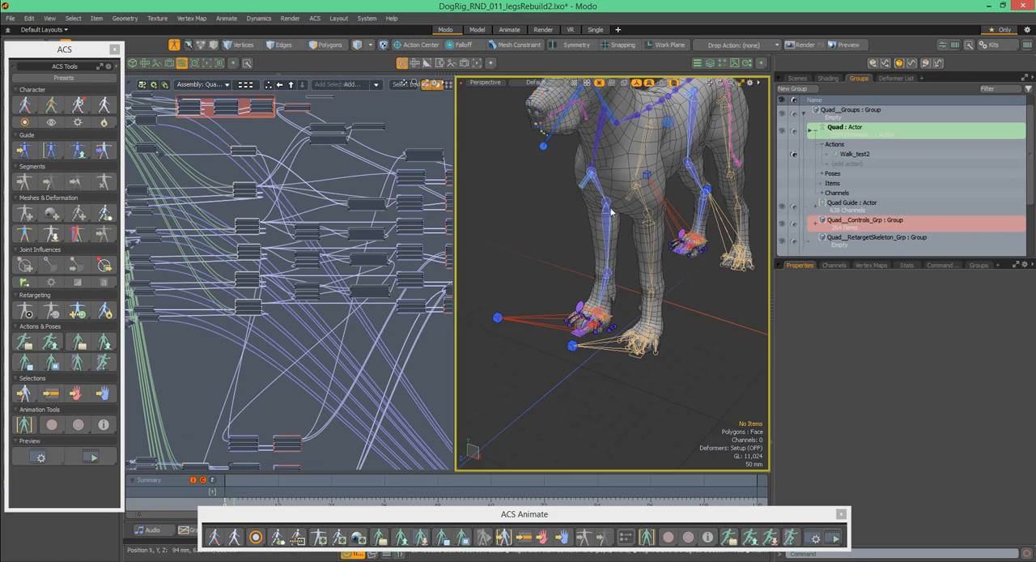
mouse_move(641, 241)
left_mouse_down("alt")
mouse_move(652, 243)
mouse_move(632, 228)
left_mouse_up("alt")
- Follow the left front leg's node network from its middle columns to the output-side nodes and back
left_click_drag(357, 170, 277, 173, "alt")
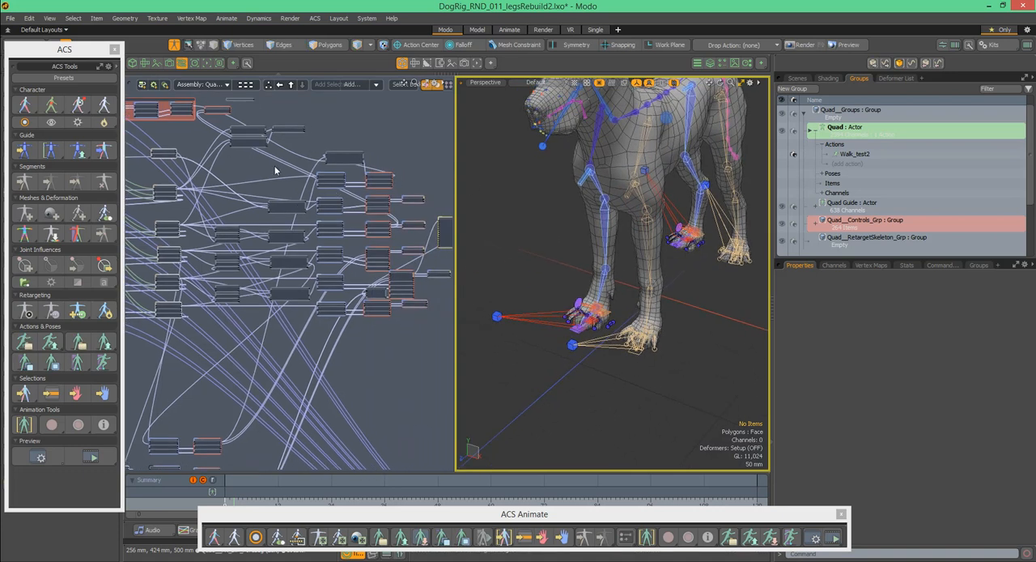
mouse_move(380, 164)
left_mouse_down("alt")
mouse_move(364, 168)
mouse_move(425, 159)
mouse_move(453, 168)
left_mouse_up("alt")
mouse_move(273, 186)
left_mouse_down("alt")
mouse_move(353, 178)
mouse_move(67, 163)
left_mouse_up("alt")
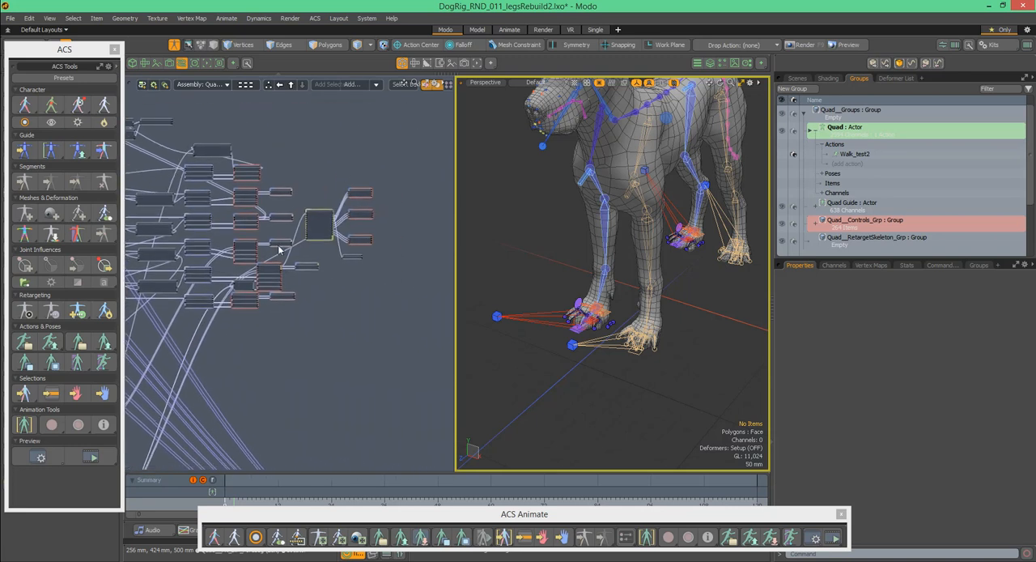
left_click_drag(281, 338, 404, 95, "alt")
left_click_drag(374, 144, 294, 402, "alt")
left_click_drag(332, 237, 314, 206, "ctrl+alt")
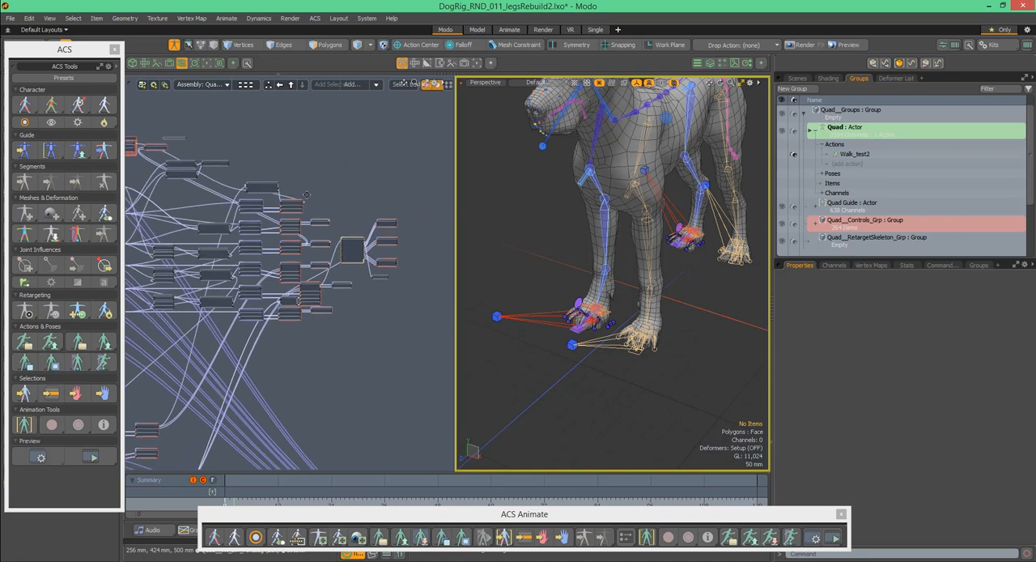
left_click_drag(252, 193, 393, 190, "alt")
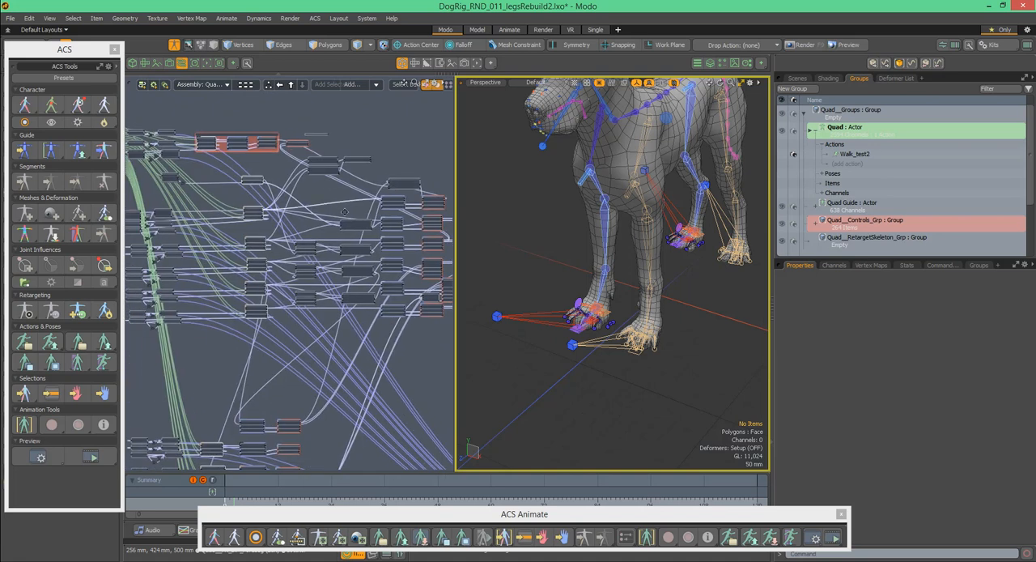
- Examine the green links running from the assembly input node to the leg control nodes and matrix node rows
left_click_drag(331, 197, 398, 195, "alt")
scroll(193, 123, "up", 3)
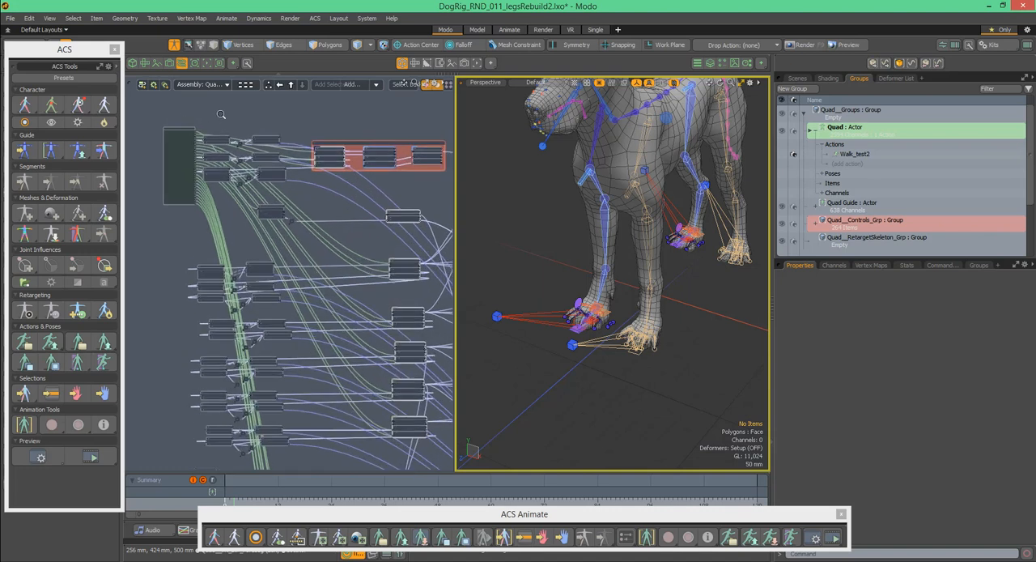
left_click_drag(305, 205, 304, 179, "alt")
scroll(381, 172, "up", 5)
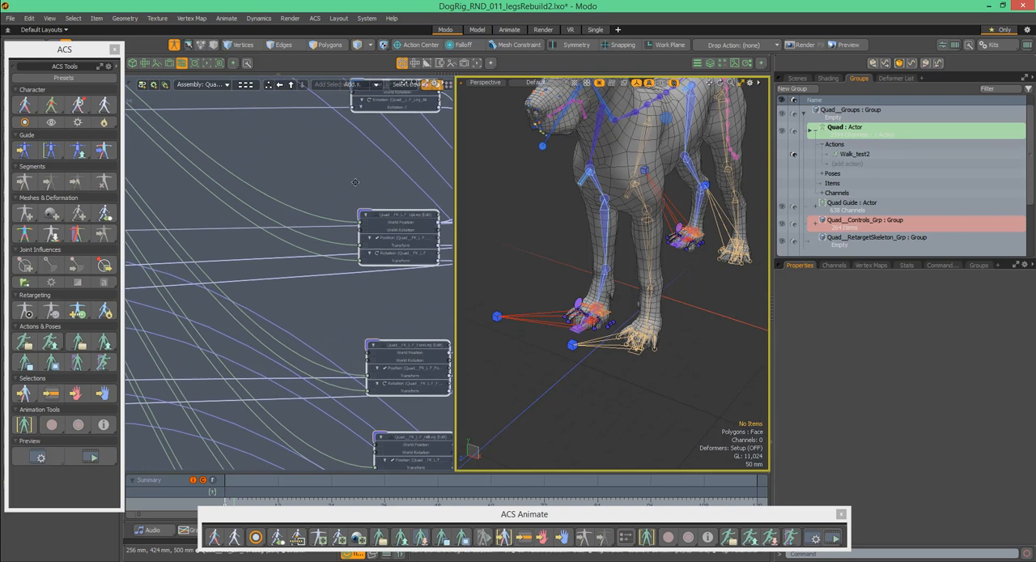
scroll(339, 183, "down", 8)
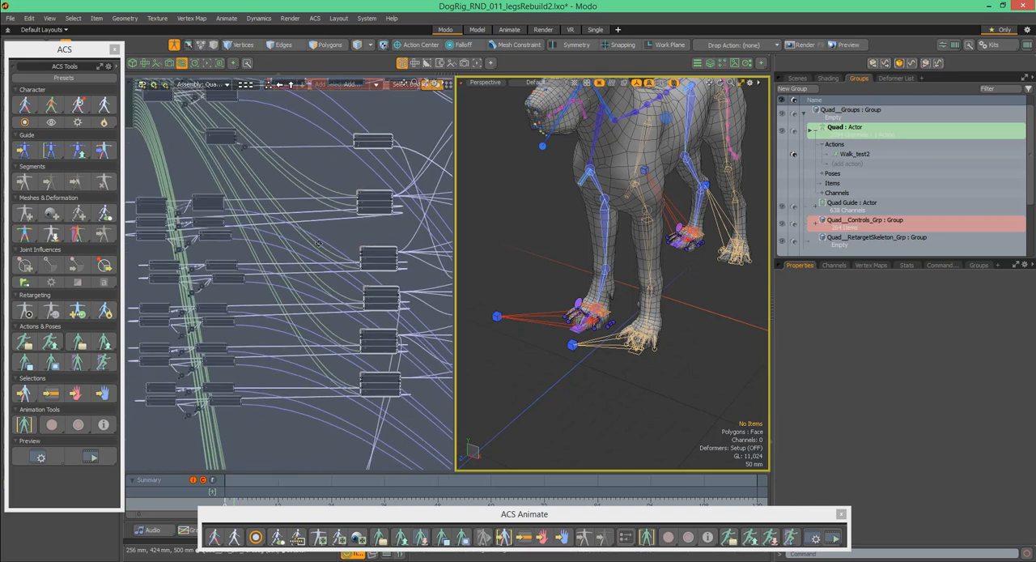
left_click_drag(337, 223, 370, 170, "alt")
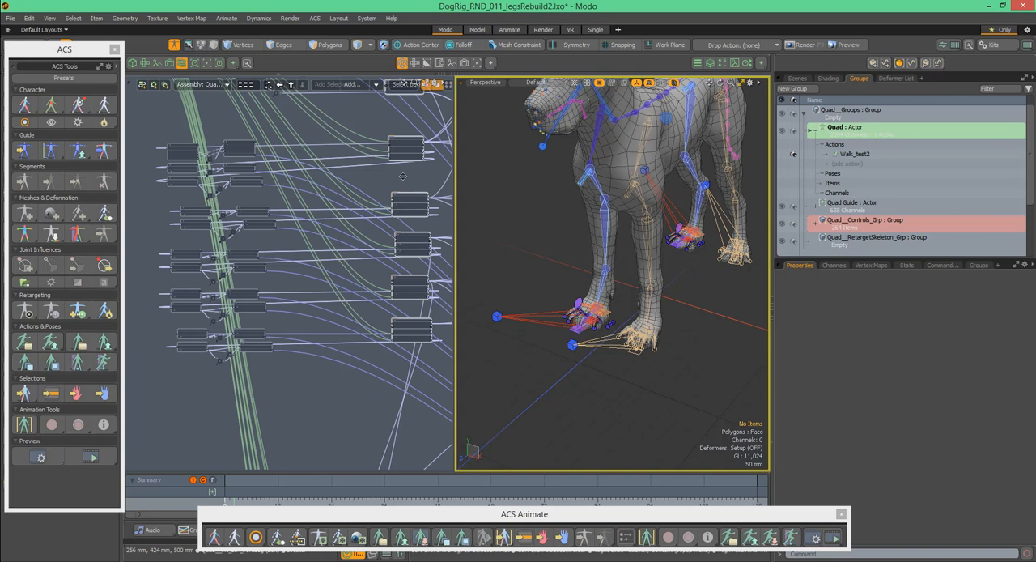
left_click_drag(404, 178, 397, 166, "alt")
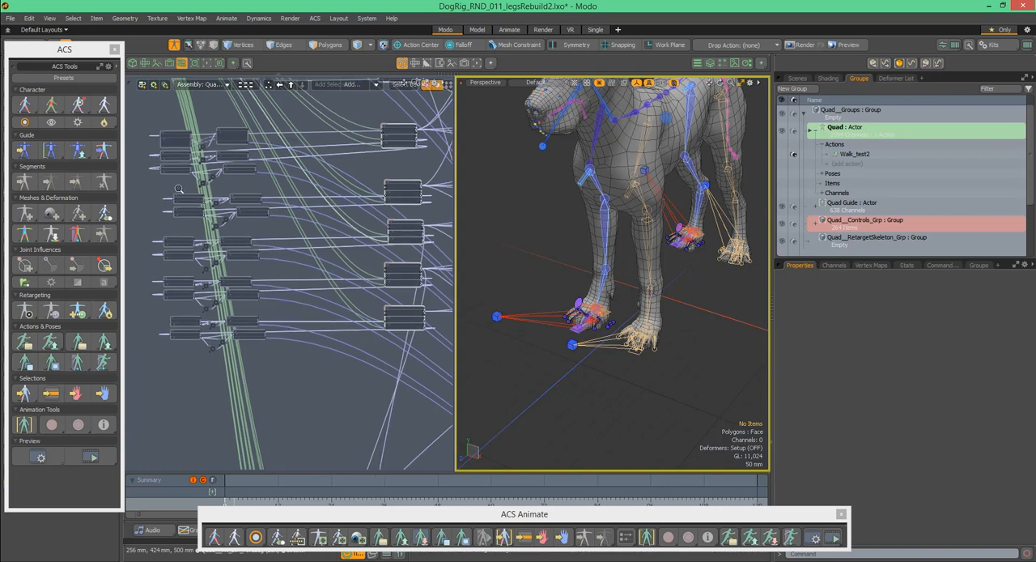
scroll(195, 191, "up", 2)
scroll(194, 191, "down", 2)
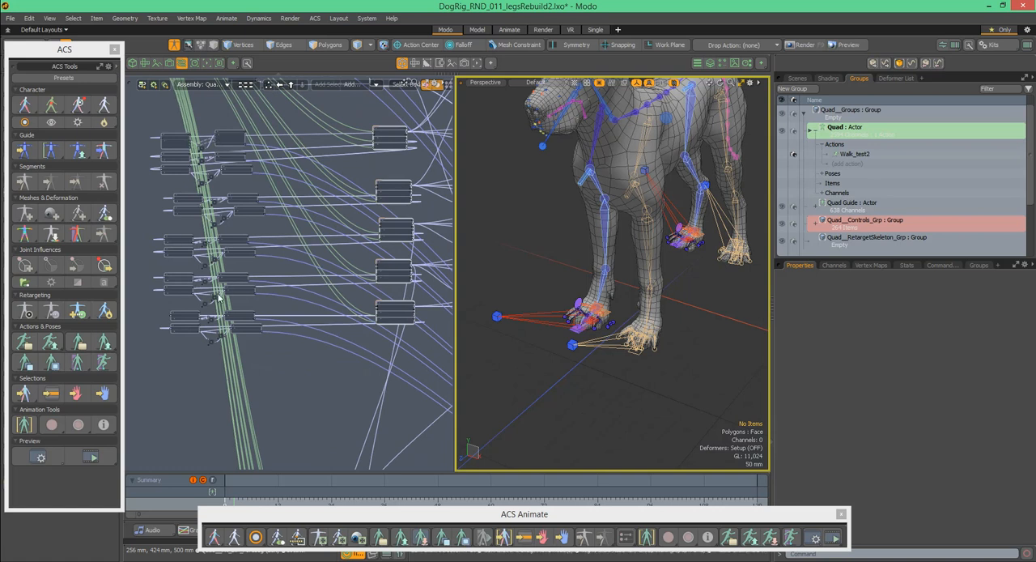
scroll(254, 226, "down", 2)
scroll(255, 225, "up", 5)
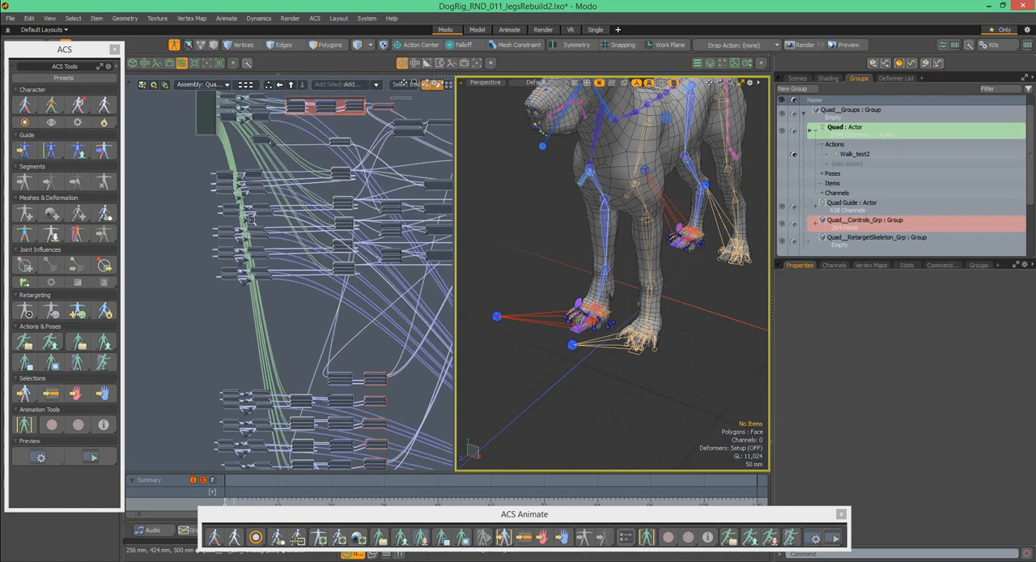
- Inspect the Matrix Vector, Basic Math, Matrix Construct and Matrix To/From Euler nodes that process the leg's transforms
left_click_drag(381, 212, 395, 225, "alt")
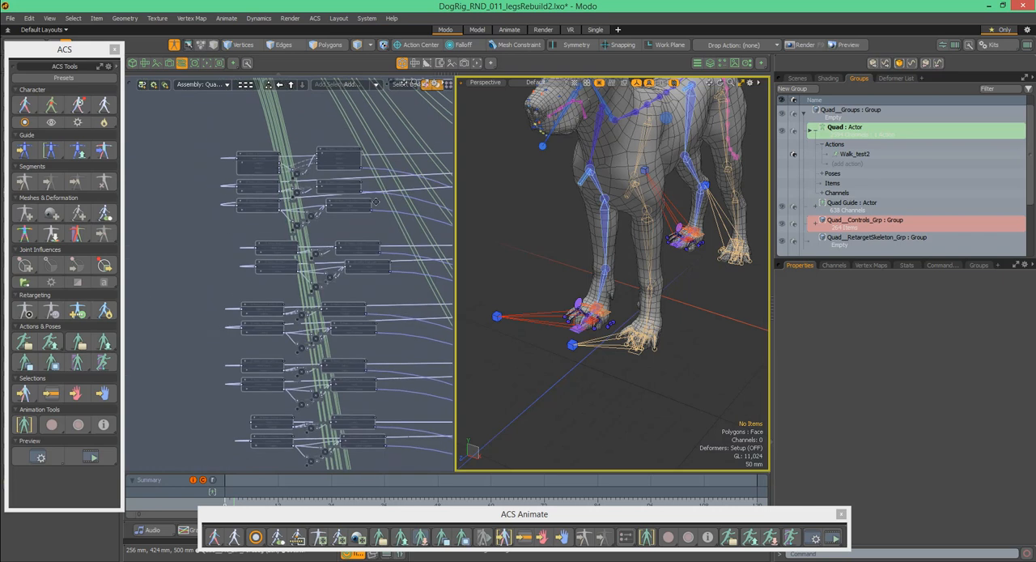
scroll(370, 137, "up", 3)
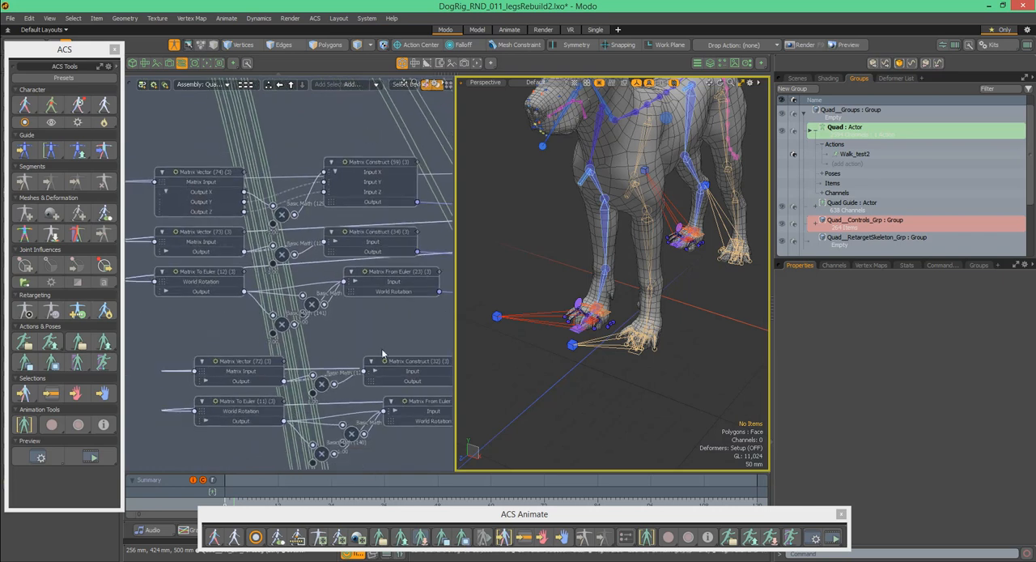
scroll(365, 139, "down", 5)
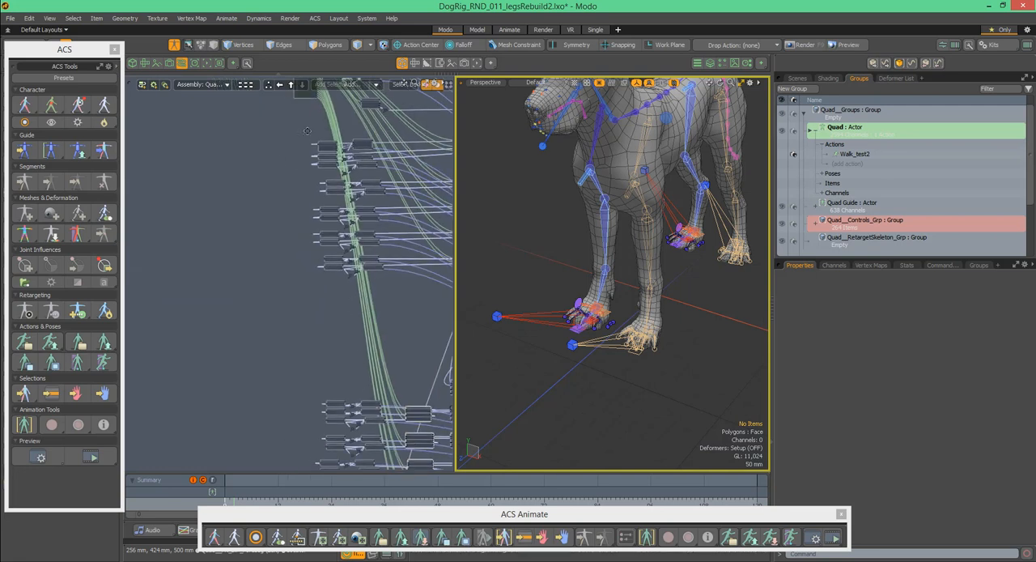
left_click_drag(293, 159, 223, 189, "alt")
scroll(305, 150, "up", 2)
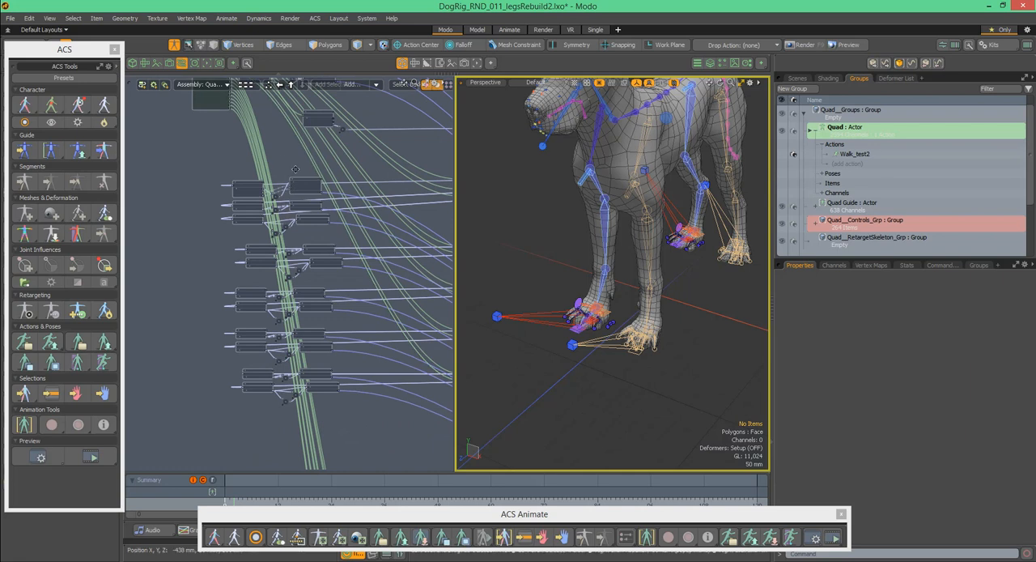
scroll(267, 165, "down", 2)
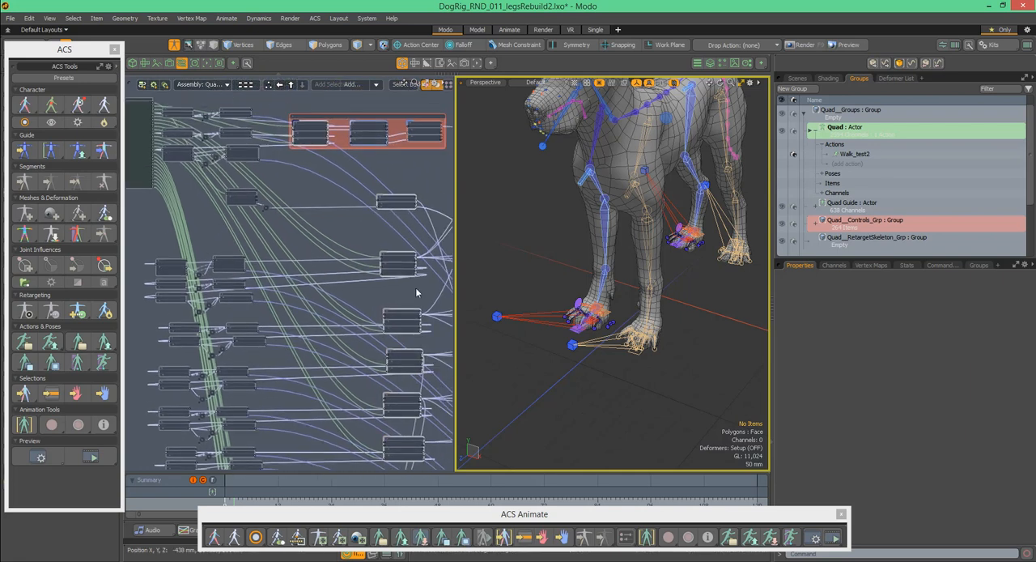
middle_click_drag(387, 247, 381, 174)
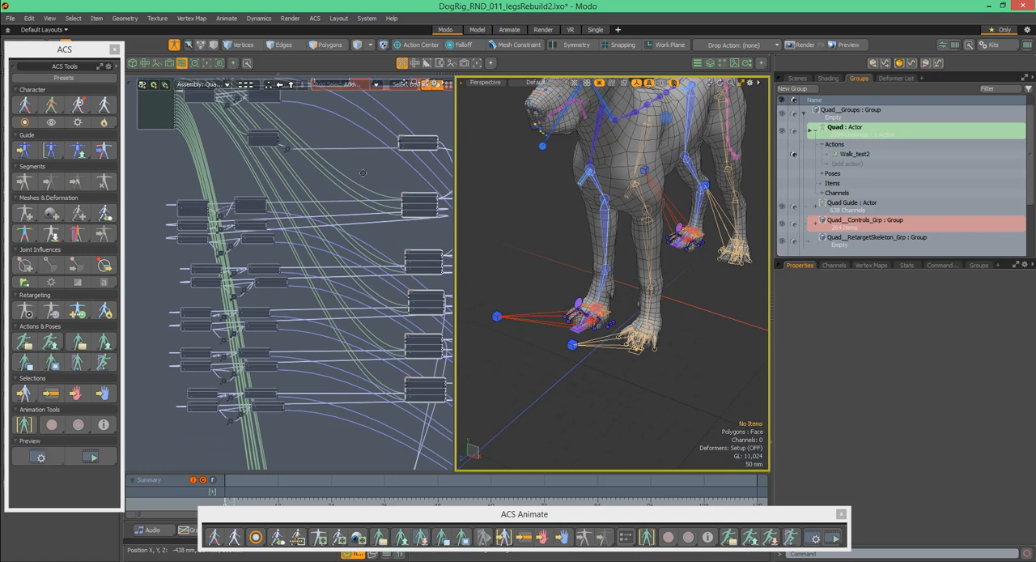
scroll(314, 179, "up", 3)
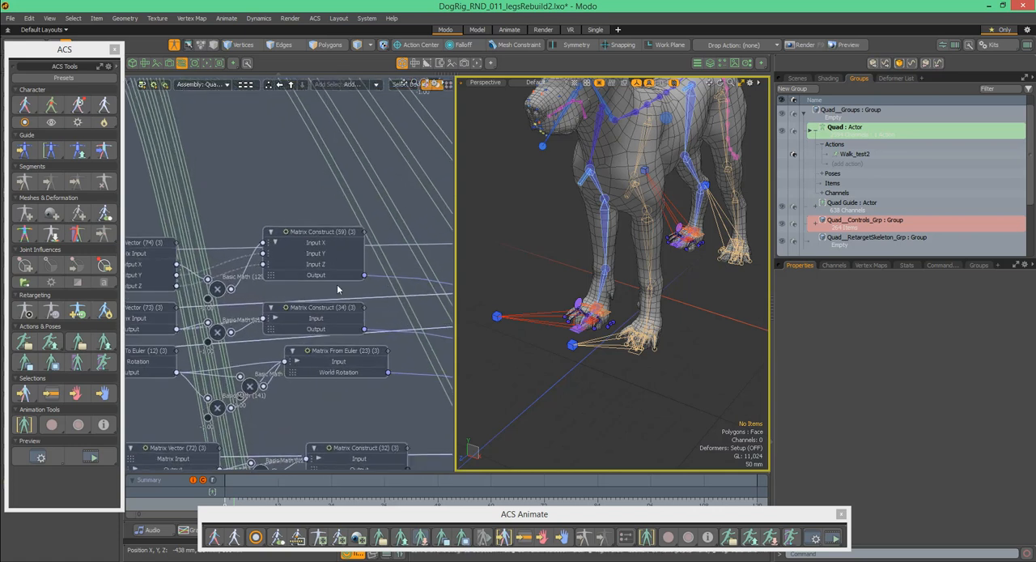
- Try moving the right foreleg's FK guide around the elbow, and undo both guide moves
left_click_drag(616, 274, 611, 252, "alt")
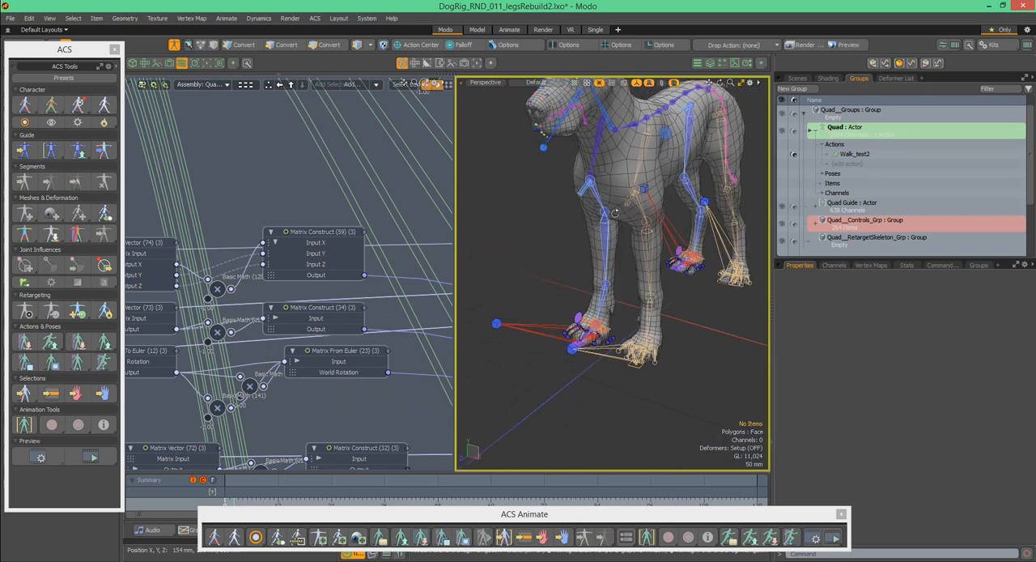
left_click(620, 215)
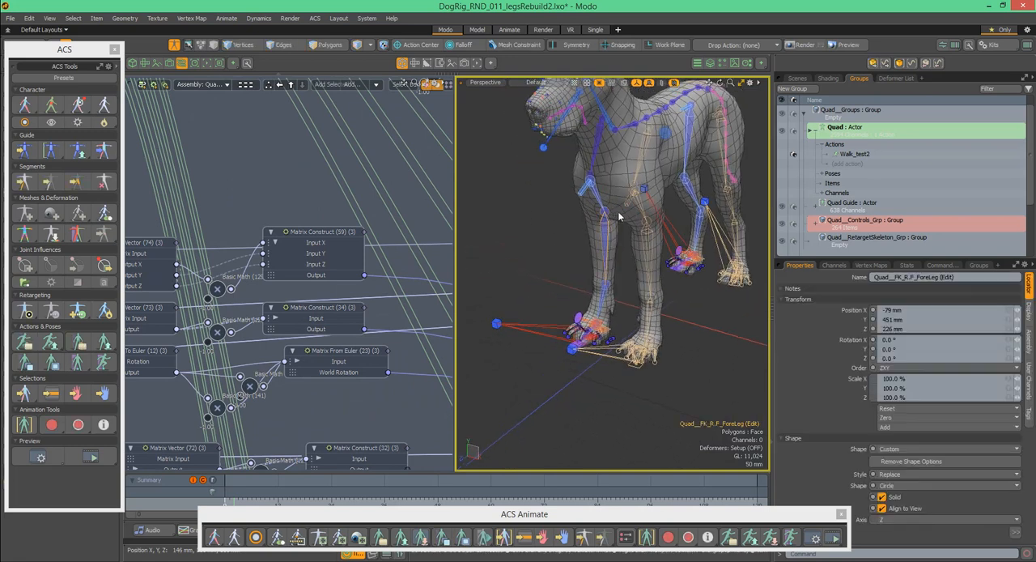
key("w")
left_click_drag(614, 196, 675, 213, "alt")
left_click_drag(611, 227, 586, 235, "alt")
key("ctrl+z")
key("ctrl+z")
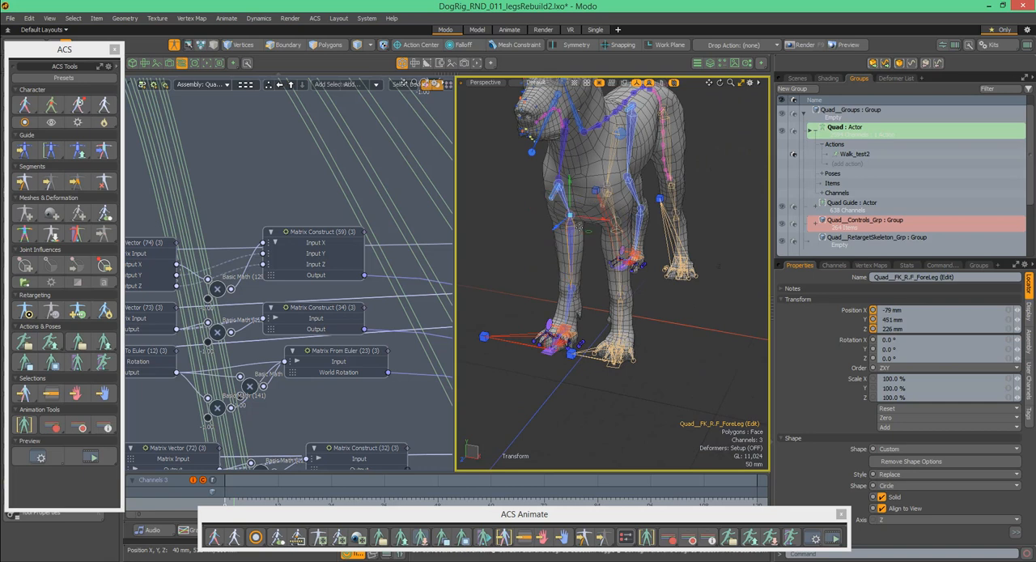
left_click_drag(596, 212, 527, 201, "alt")
- Leave the leg assembly for the rig's assembly overview and open the Quad__R.B_Fingers_Assm network
scroll(243, 211, "down", 5)
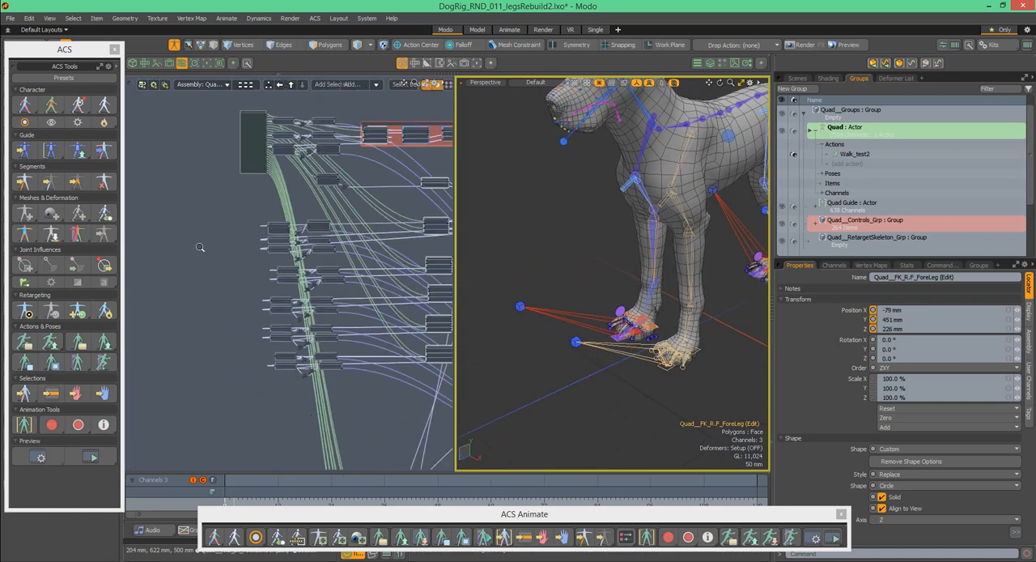
left_click_drag(323, 185, 223, 182, "alt")
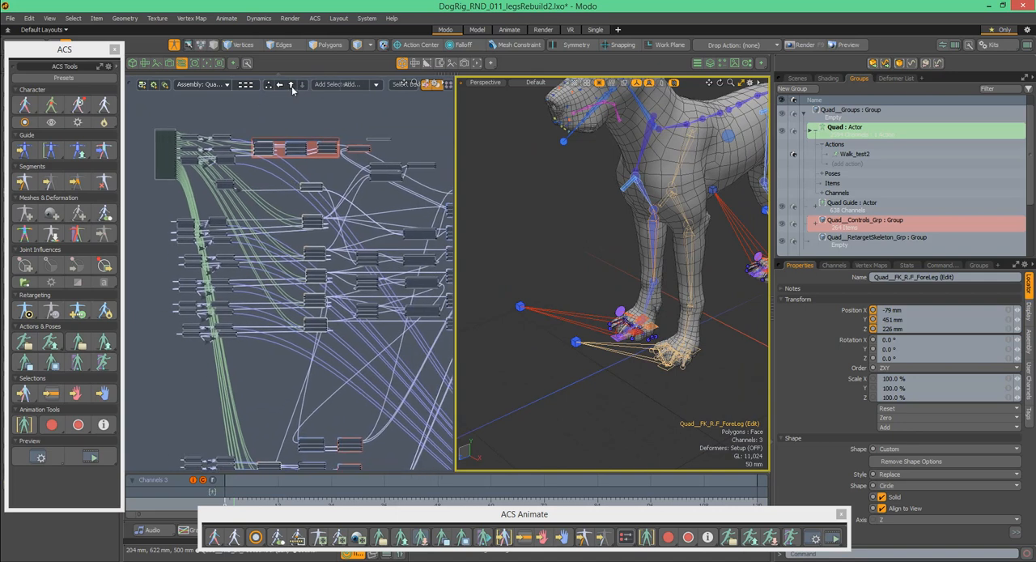
left_click(292, 85)
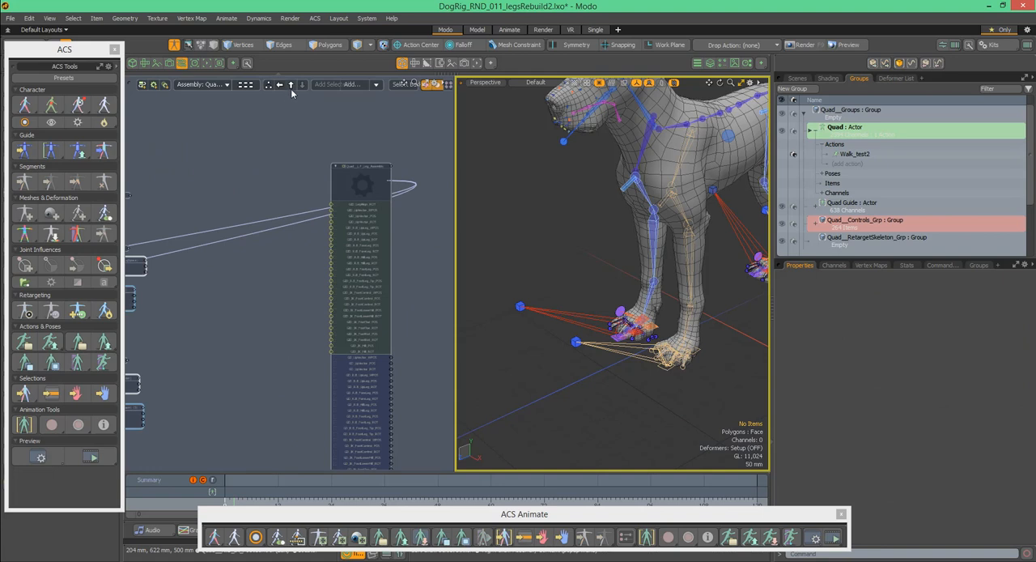
scroll(378, 190, "down", 5)
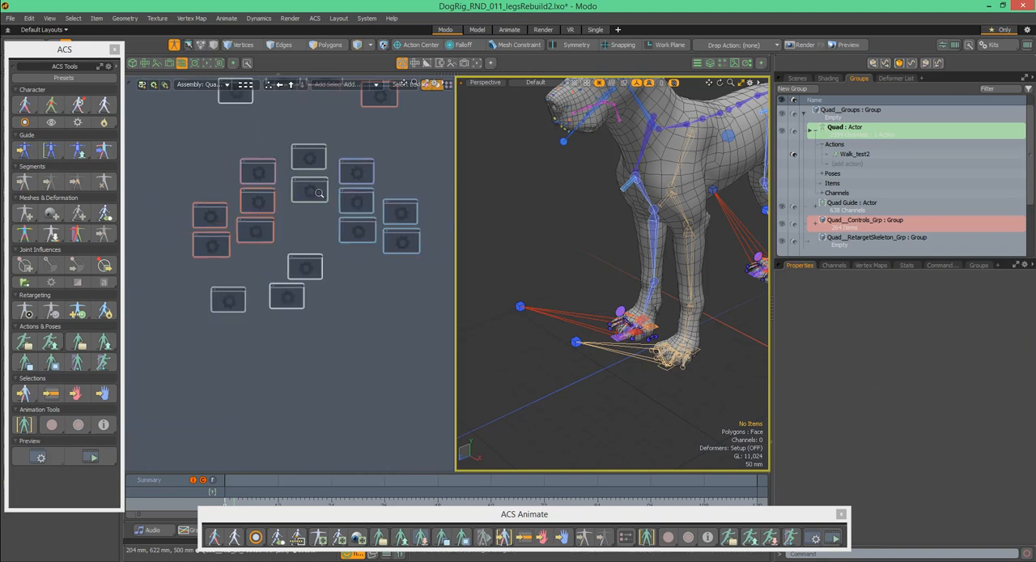
scroll(328, 212, "up", 8)
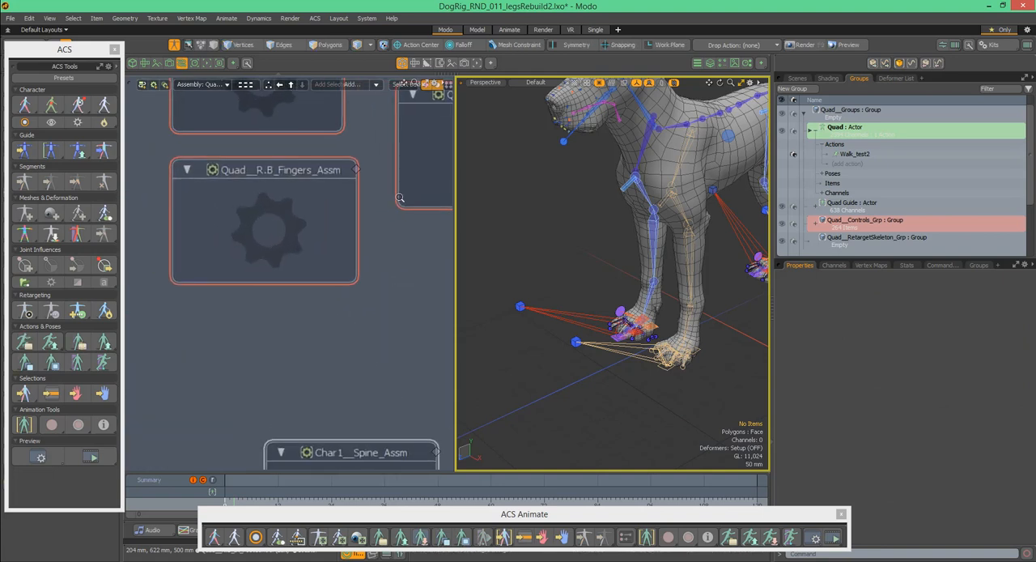
left_click_drag(360, 227, 356, 302, "alt")
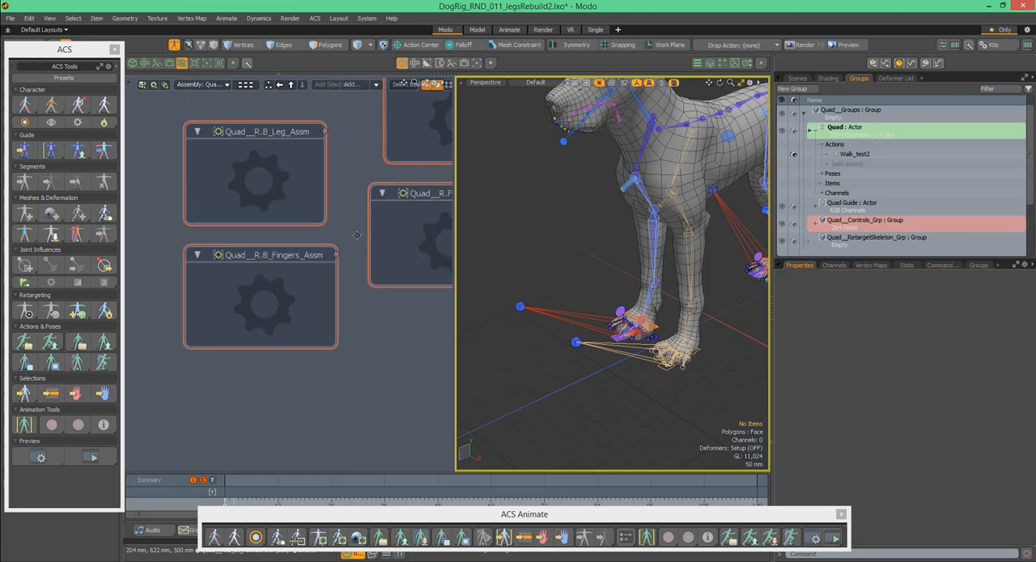
double_click(296, 298)
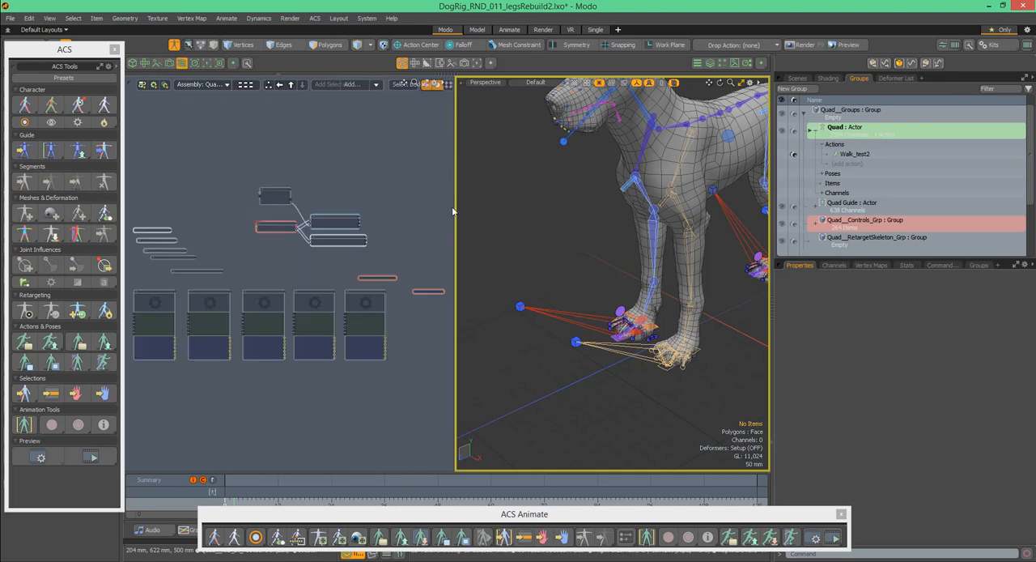
- Look over the individual finger assemblies of the right back paw and open the index finger assembly
left_click_drag(310, 279, 357, 209, "alt")
left_click_drag(216, 218, 269, 208, "ctrl+alt")
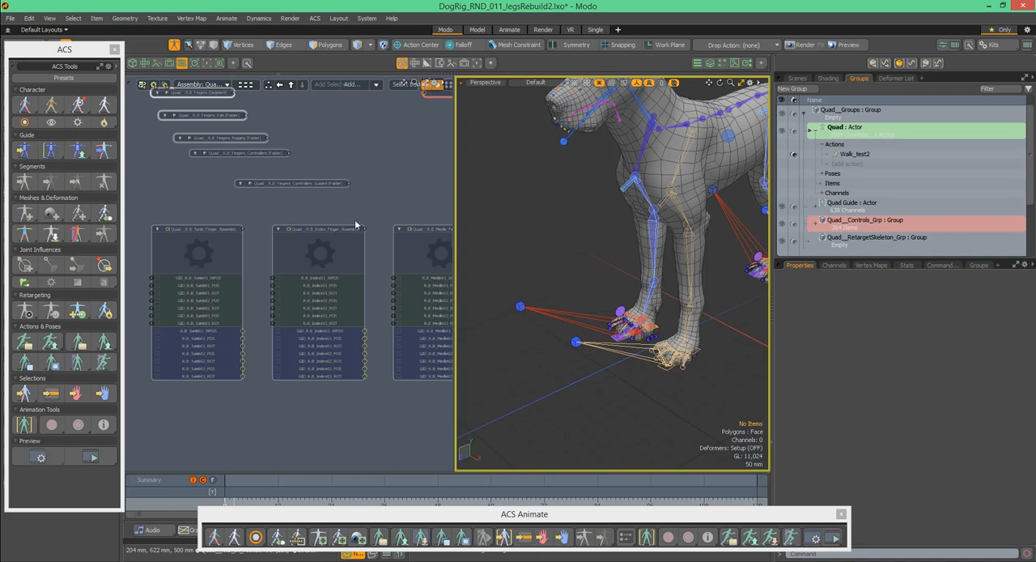
left_click_drag(340, 217, 398, 203, "alt")
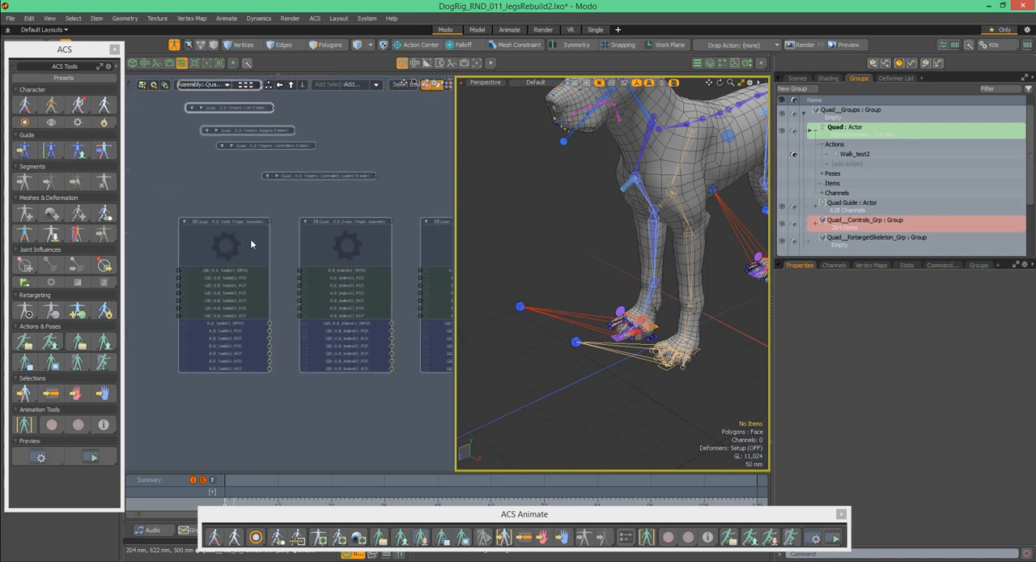
double_click(355, 217)
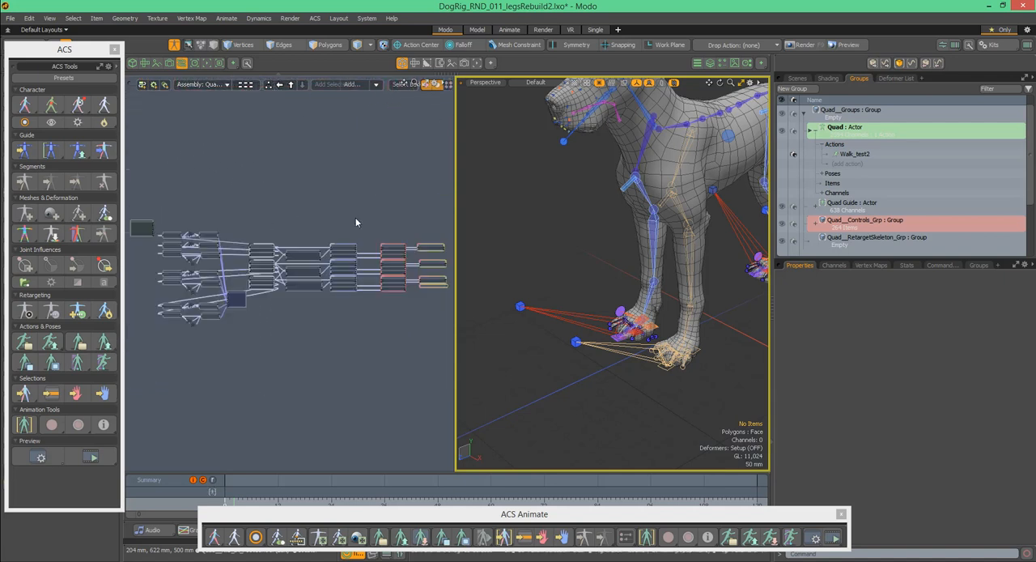
- Follow the index finger's node network from its input-side nodes through the middle columns to the final output nodes
left_click_drag(362, 225, 323, 219, "alt")
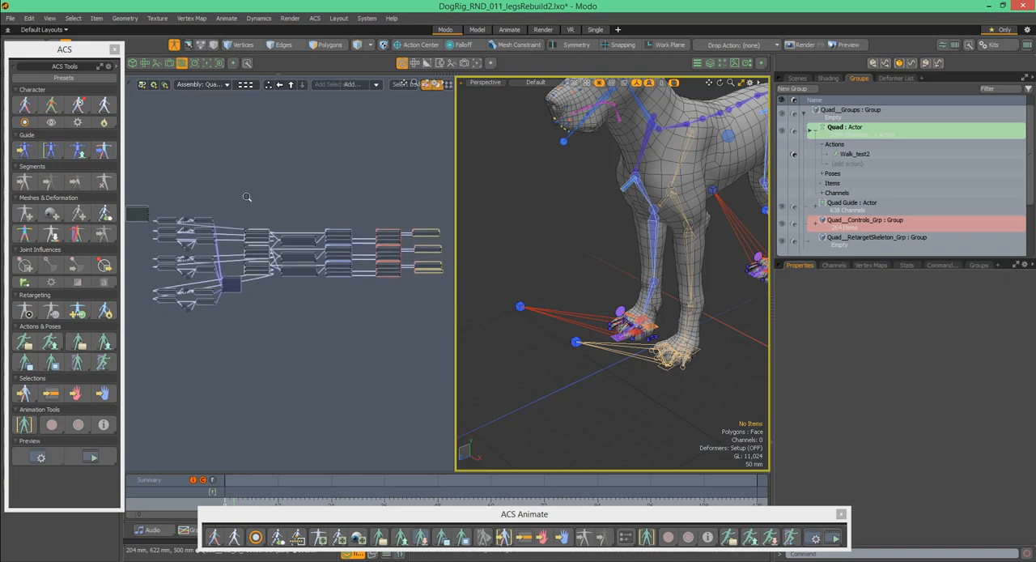
scroll(243, 197, "up", 3)
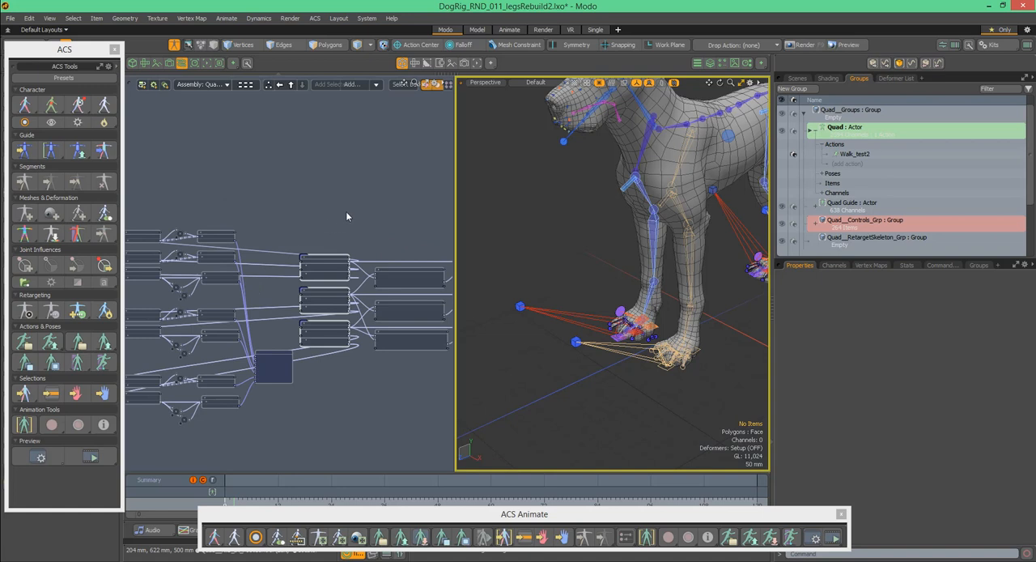
left_click_drag(270, 186, 250, 180, "alt")
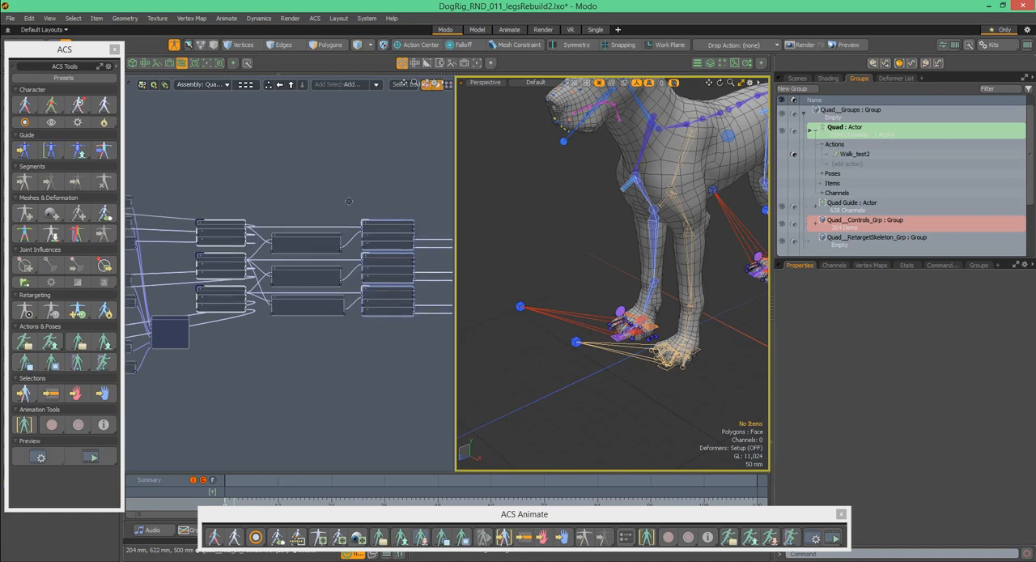
left_click_drag(289, 207, 250, 246, "alt")
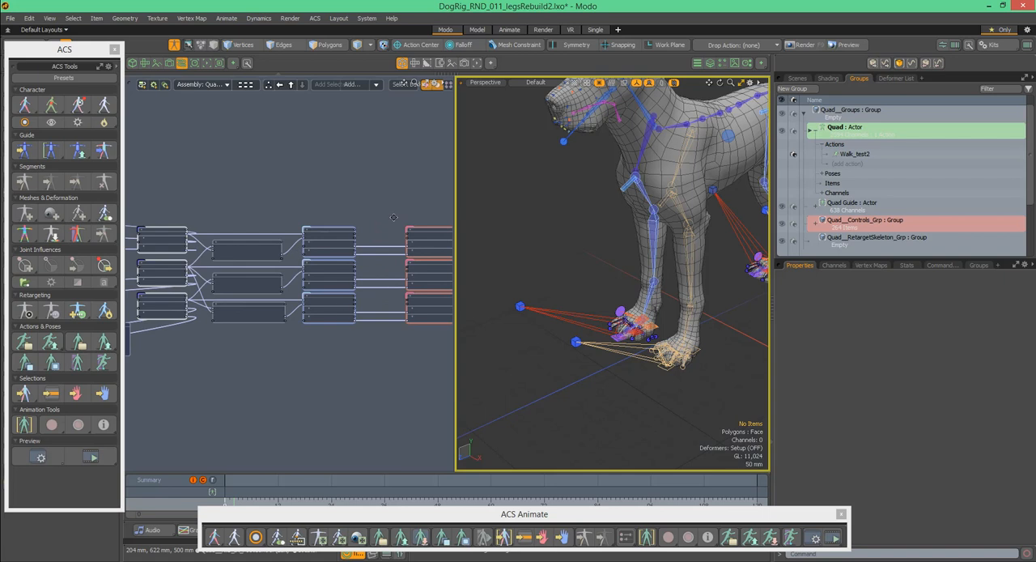
left_click_drag(282, 216, 170, 215, "alt")
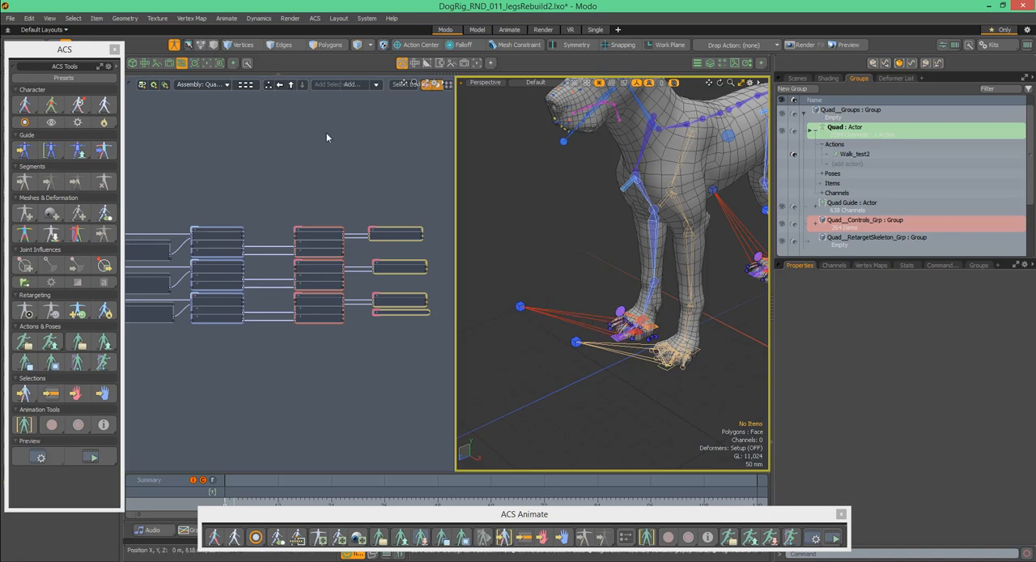
- Return to the rig's assembly overview and open the Quad__Tail_Assm network
left_click(294, 88)
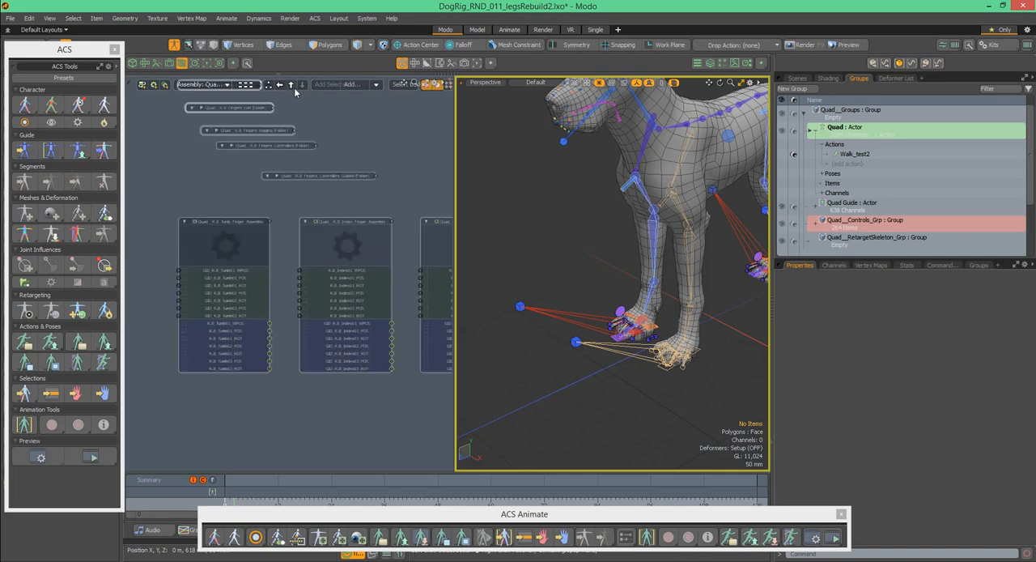
left_click(293, 88)
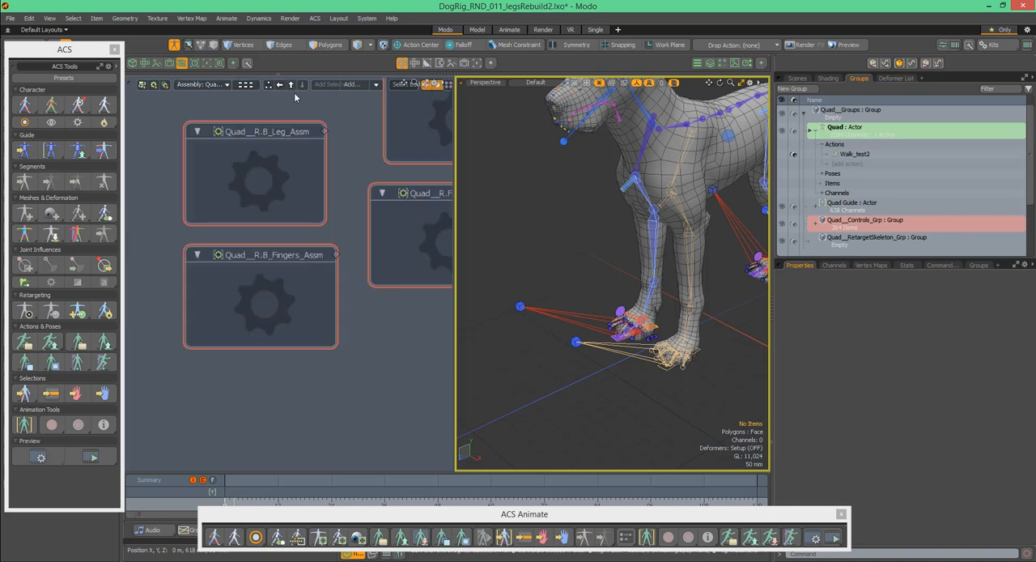
scroll(354, 130, "down", 3)
left_click_drag(266, 265, 253, 268, "alt")
left_click_drag(246, 210, 212, 199, "ctrl+alt")
left_click(301, 206)
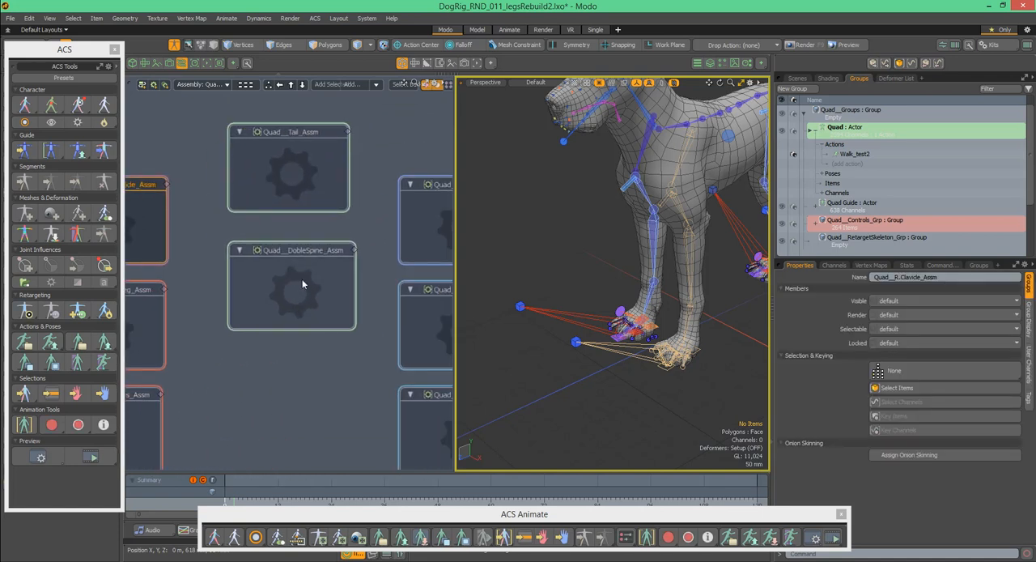
left_click(310, 251)
left_click(315, 184)
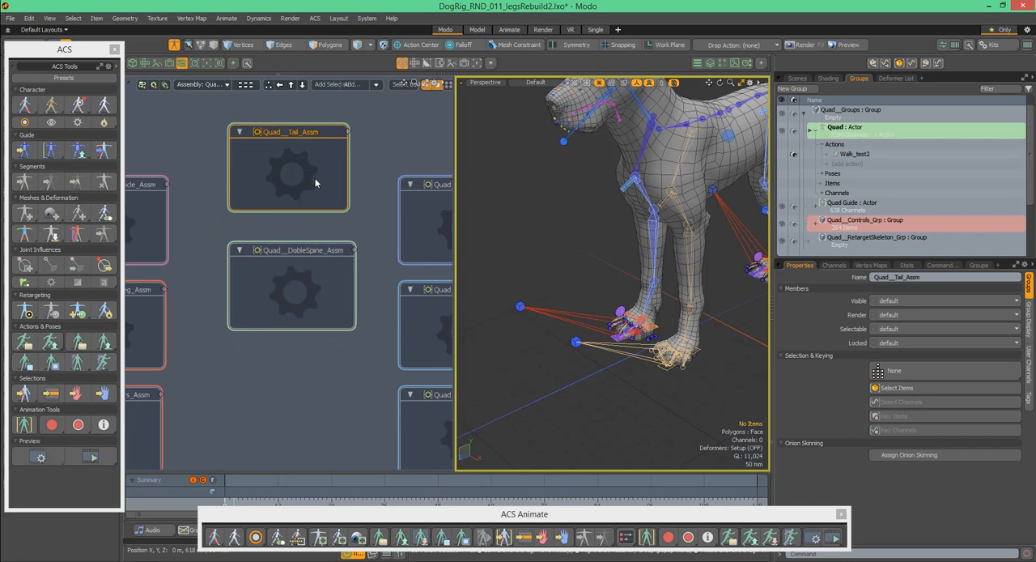
double_click(319, 178)
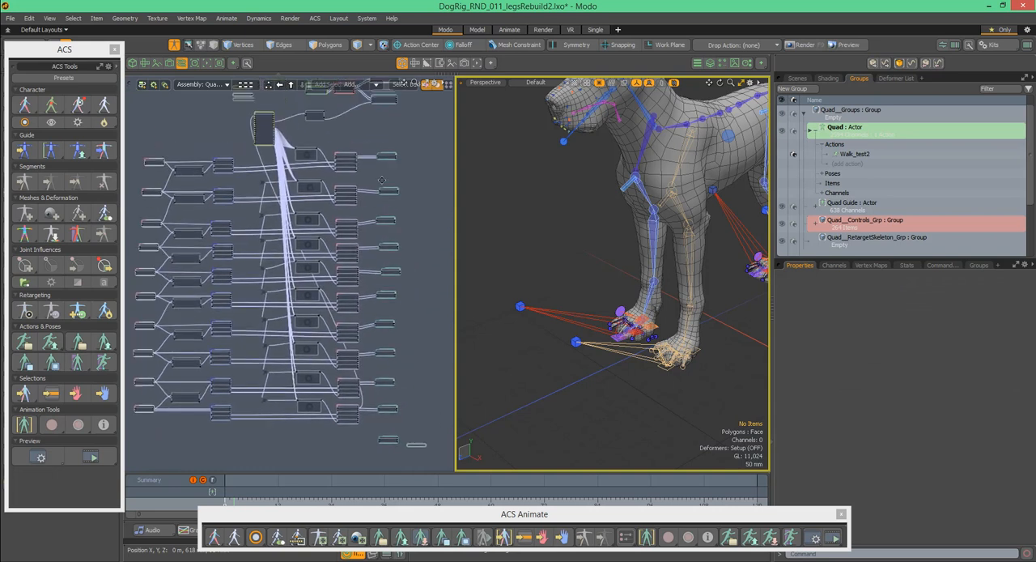
- Examine how the TailExpressions assemblies link to the pre-rotation transforms of the Tail_Outer controls
left_click_drag(451, 177, 497, 162, "ctrl+alt")
left_click_drag(359, 264, 311, 194, "ctrl+alt")
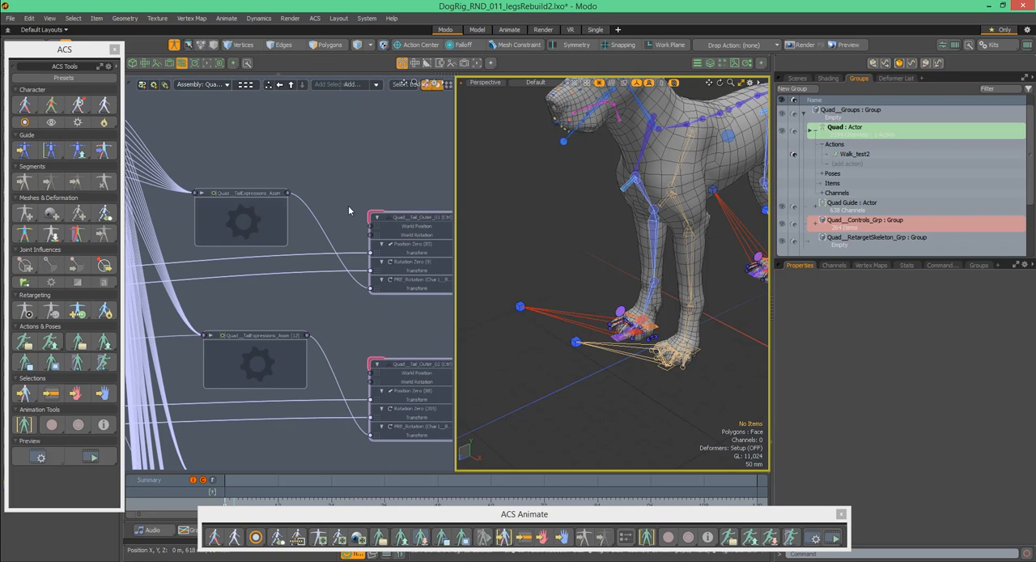
left_click_drag(288, 194, 371, 288)
left_click_drag(379, 180, 343, 178, "alt")
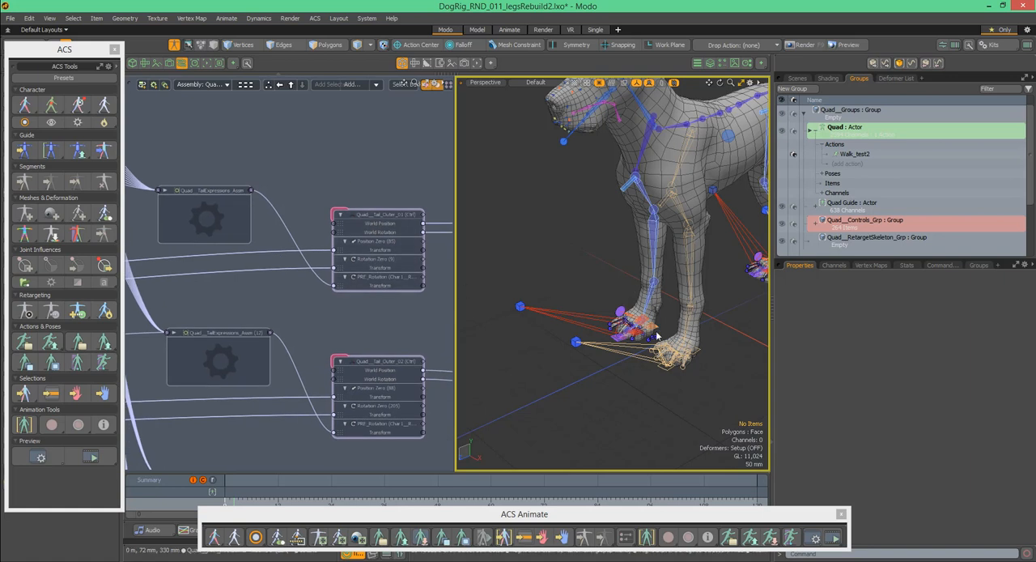
- Return the rig to its animation controls and trace the PRE_Rotation transform channel of Quad__Tail_Outer_01 (Ctrl) to its source link
left_click_drag(685, 211, 600, 234, "alt+shift")
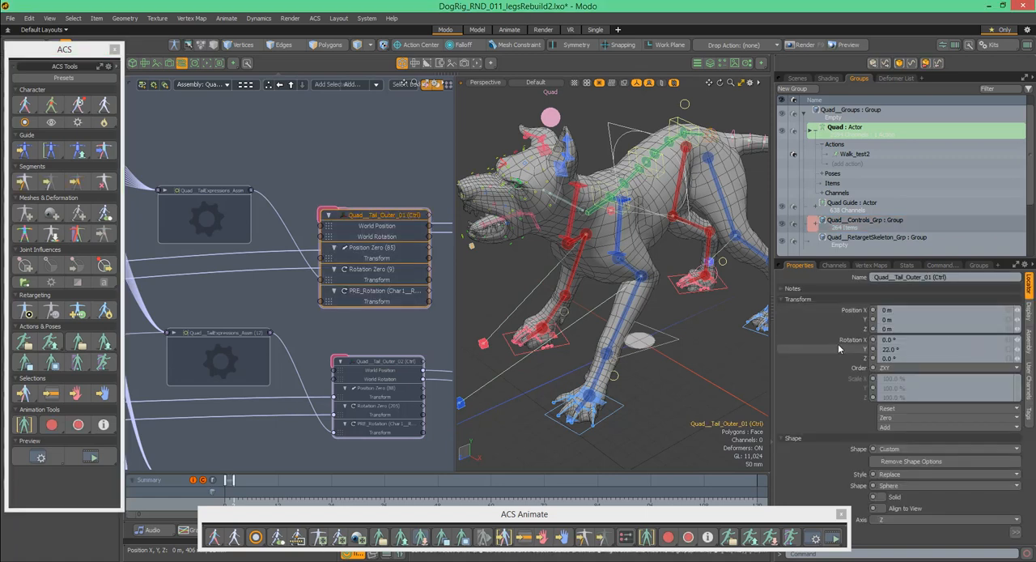
left_click(835, 265)
left_click_drag(1030, 315, 1031, 376)
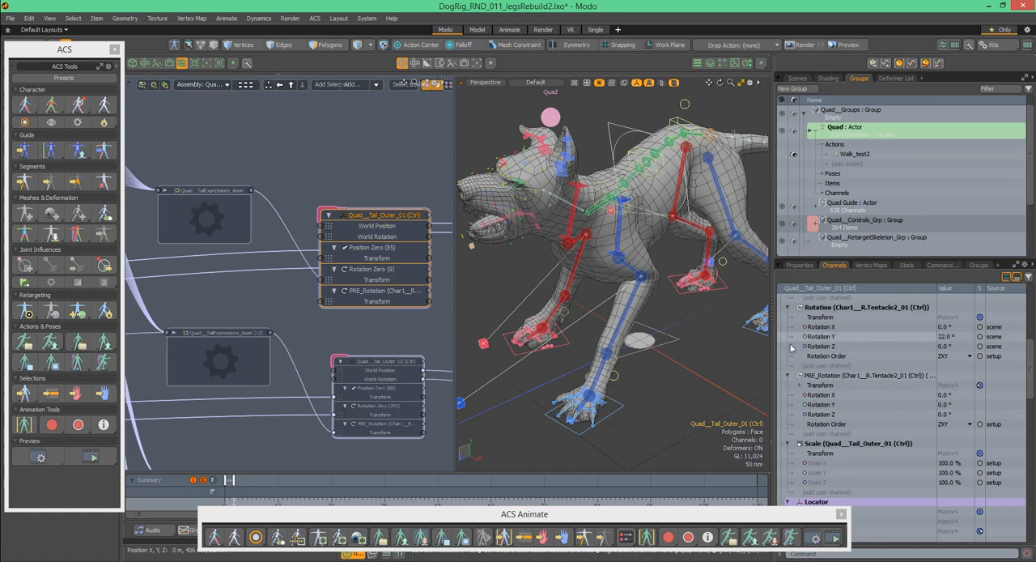
left_click(801, 386)
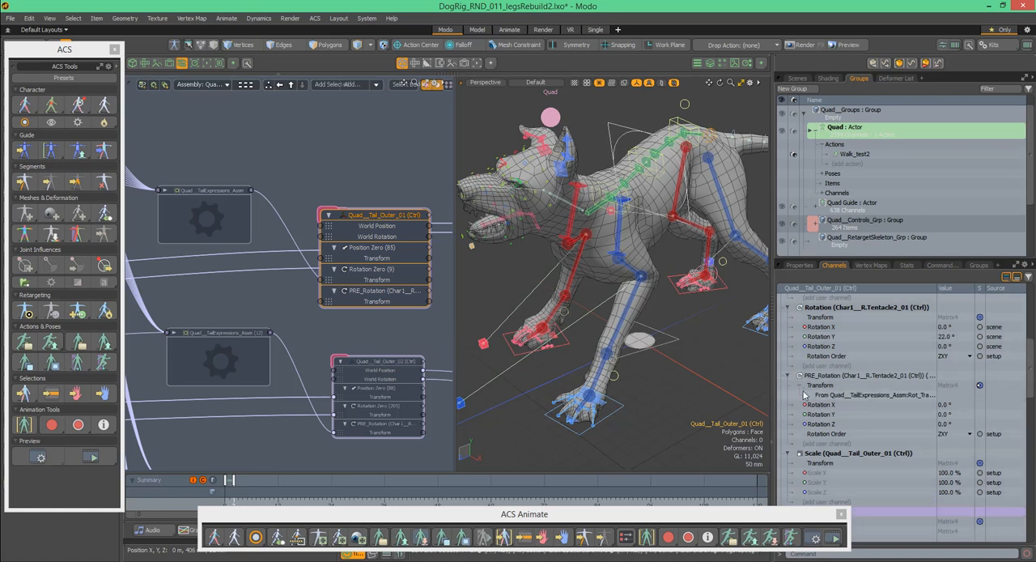
left_click(854, 398)
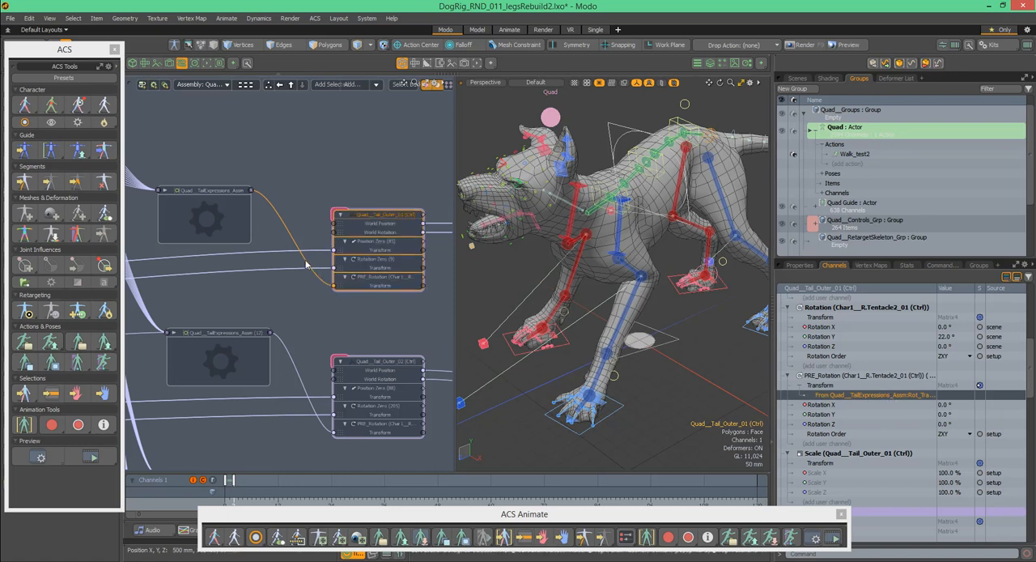
- Open the first Quad__TailExpressions_Assm and examine its assembly inputs feeding the Time and Expression nodes
left_click(218, 223)
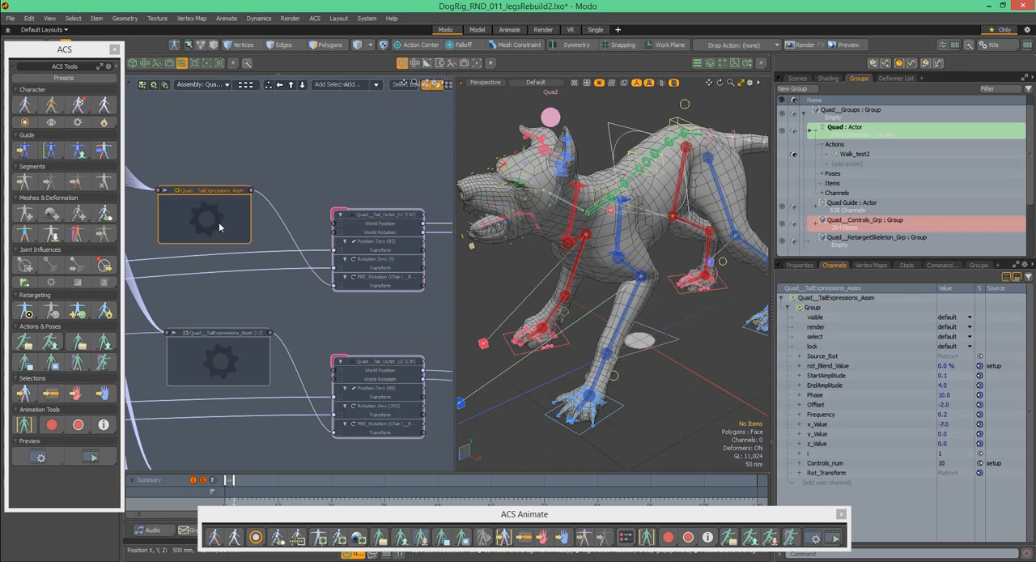
double_click(224, 224)
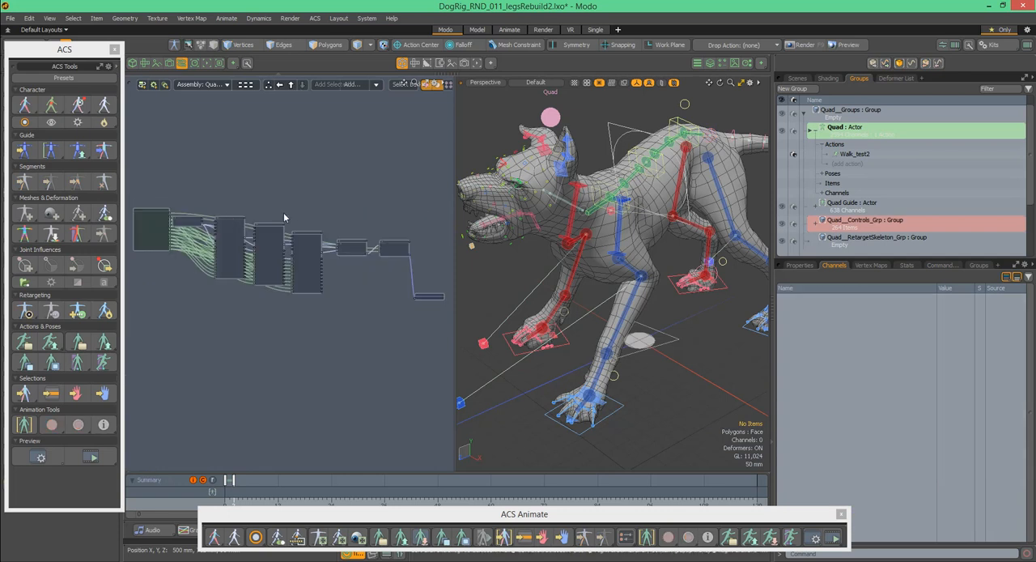
key("alt")
left_click_drag(156, 201, 196, 166, "ctrl+alt")
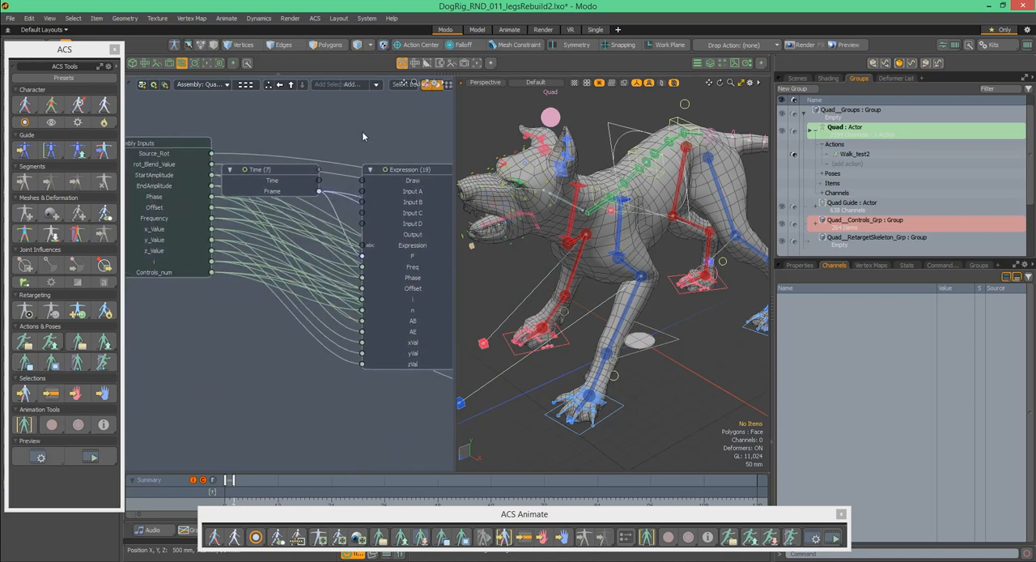
- Select the Expression (19) node and show its formula in the node's properties
left_click_drag(332, 142, 191, 122, "alt")
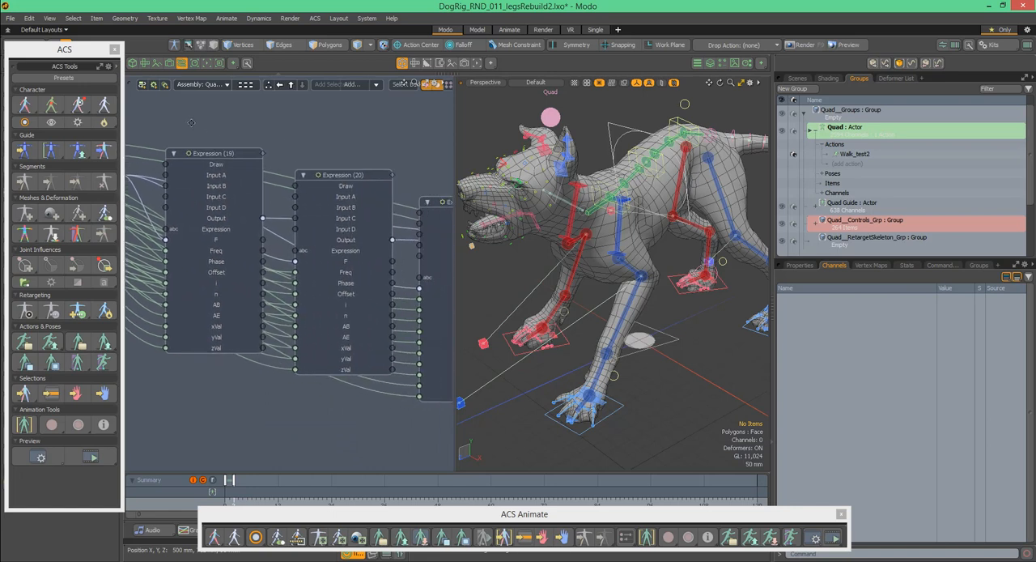
left_click(230, 172)
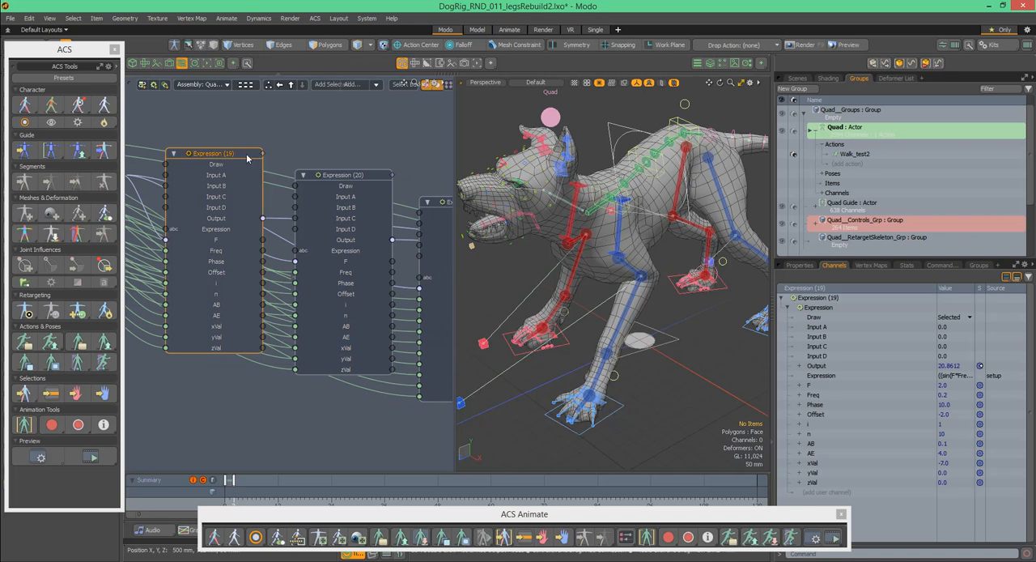
left_click(799, 265)
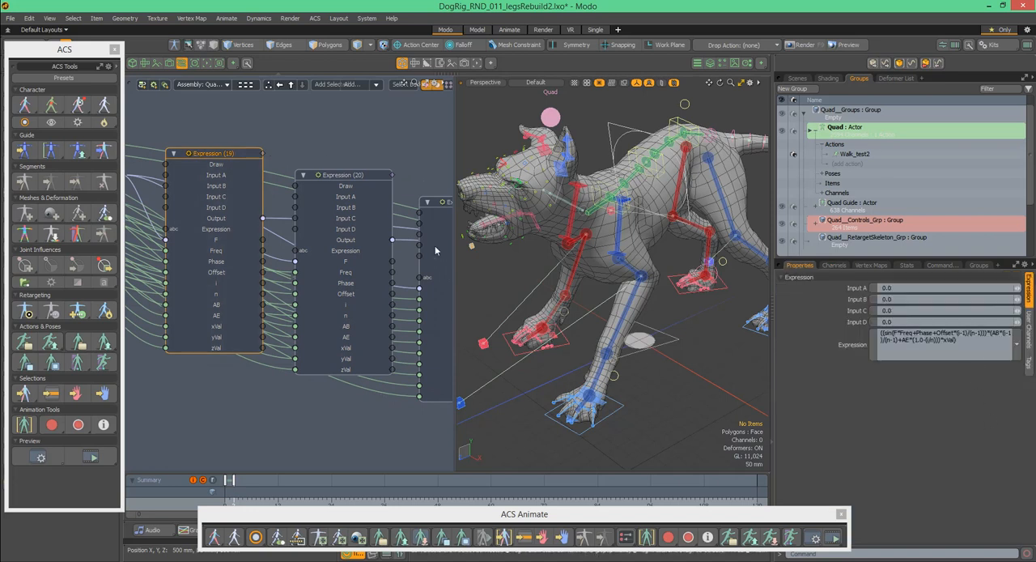
- Examine how the Expression nodes pass through Matrix From Euler and Matrix Blend to the assembly's Rot_Transform output
middle_click_drag(383, 157, 225, 129)
middle_click_drag(445, 180, 208, 171)
middle_click_drag(355, 178, 320, 179)
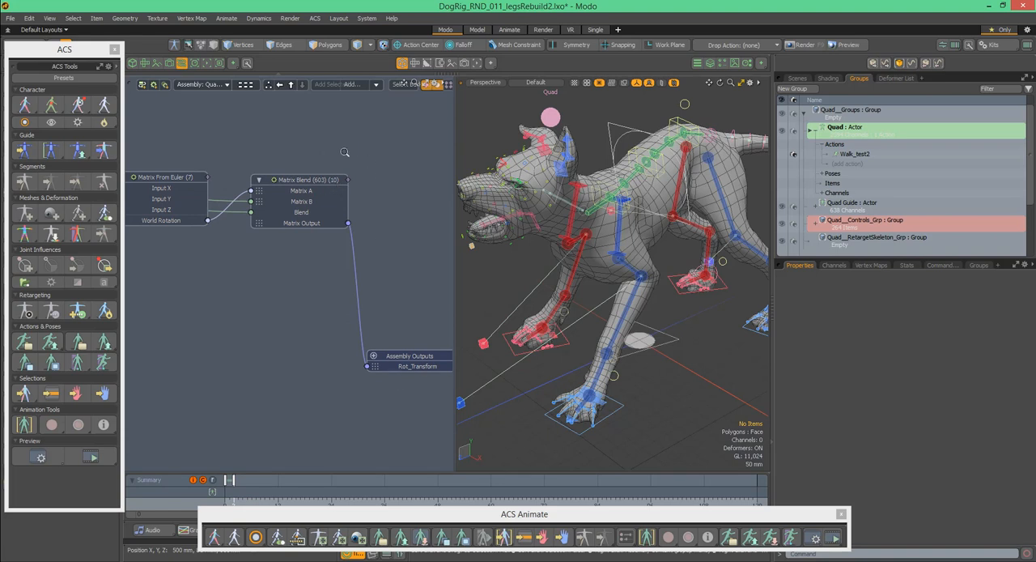
scroll(350, 151, "down", 5)
left_click_drag(368, 186, 381, 213, "alt")
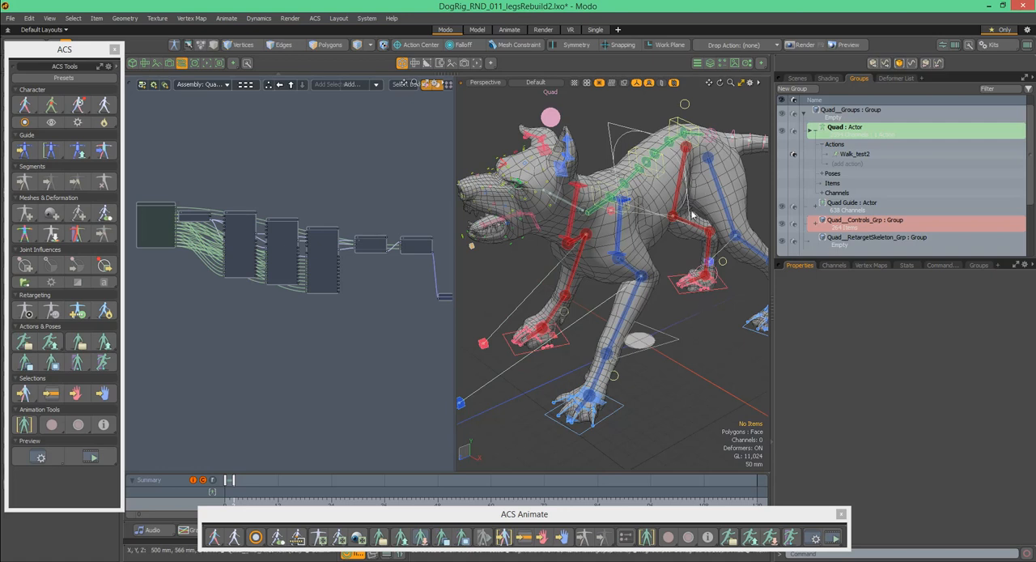
left_click_drag(382, 212, 266, 209, "alt")
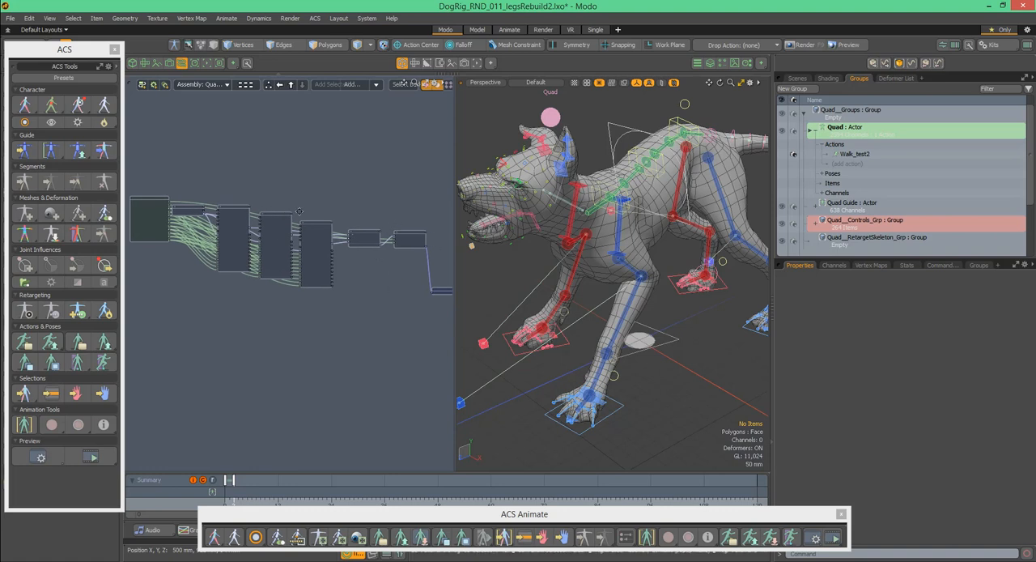
left_click_drag(255, 189, 282, 188, "ctrl+alt")
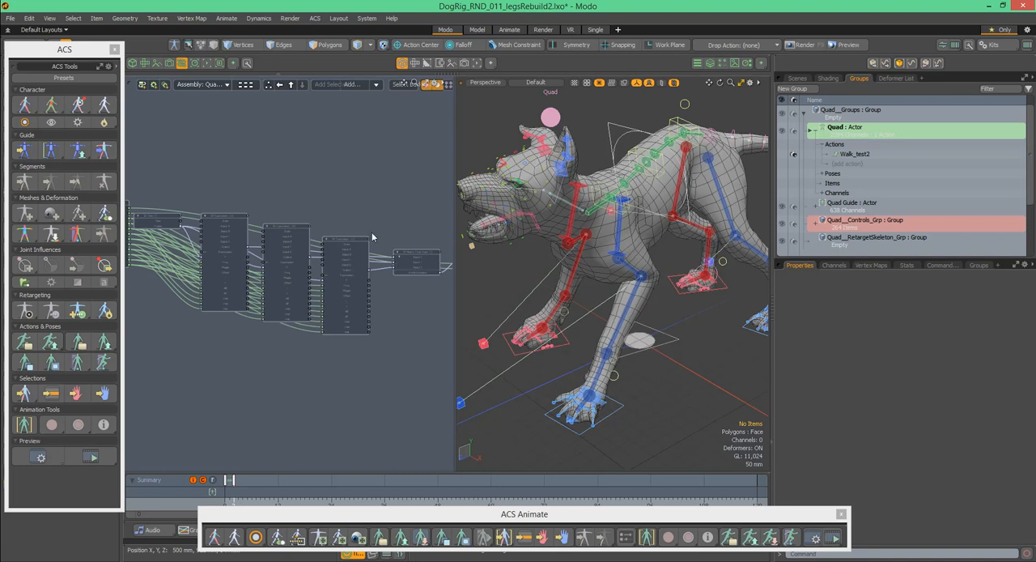
left_click_drag(367, 214, 275, 190, "alt")
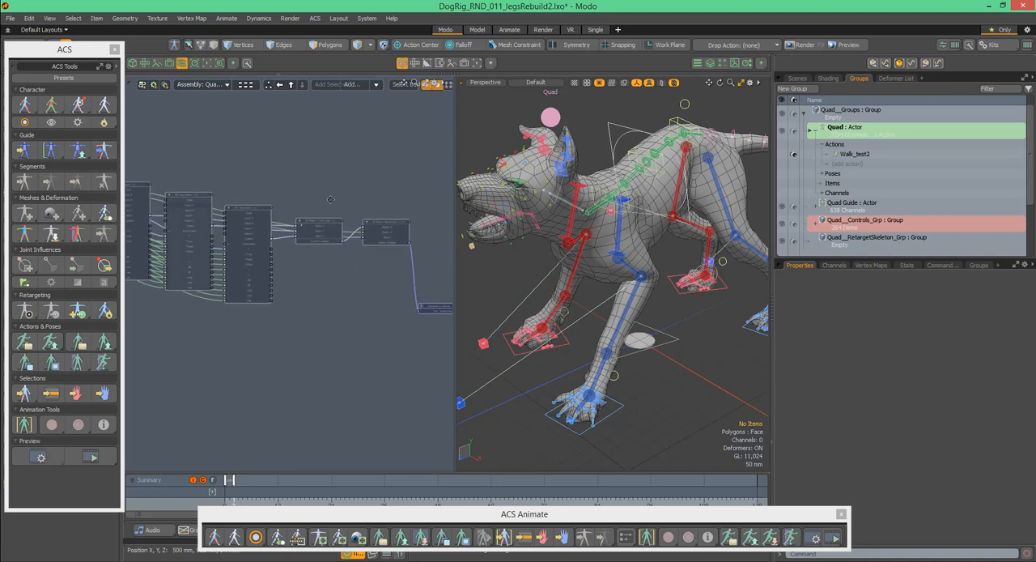
left_click_drag(418, 243, 368, 236, "alt")
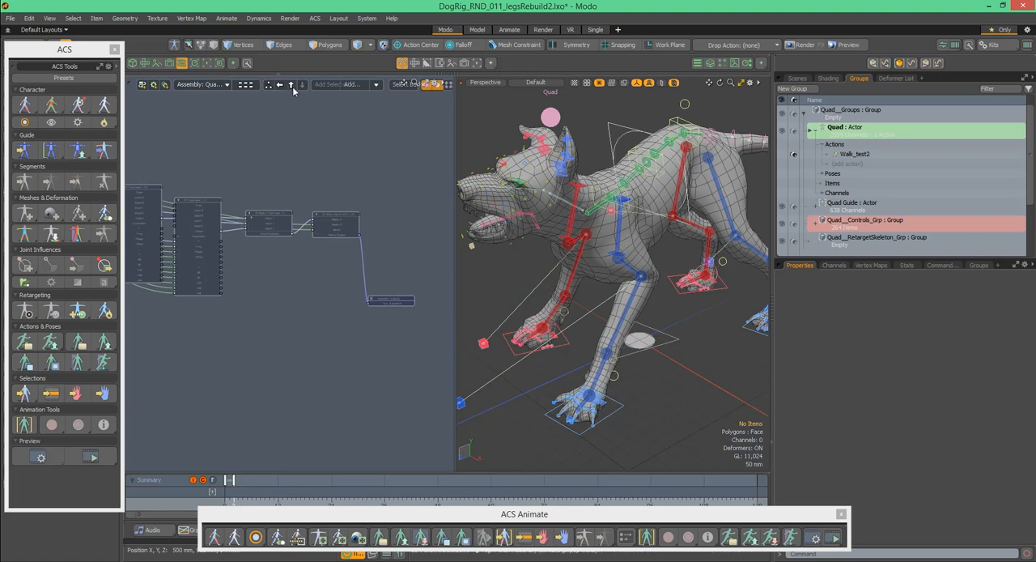
- Go back up to the tail assembly's full node network, review it, and return to the Quad__Assembles overview
scroll(416, 216, "up", 3)
scroll(381, 186, "down", 6)
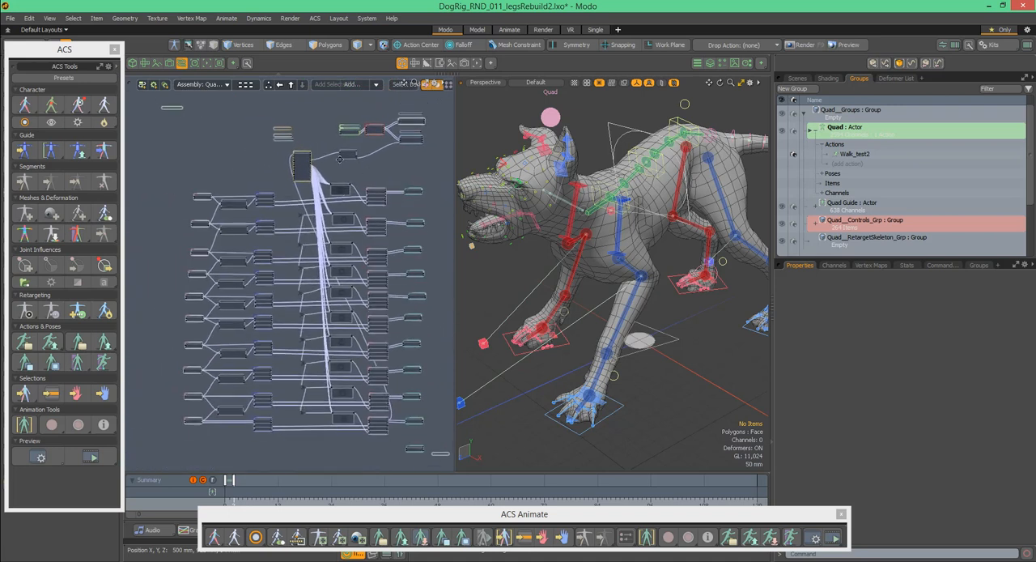
left_click_drag(342, 159, 301, 144, "alt")
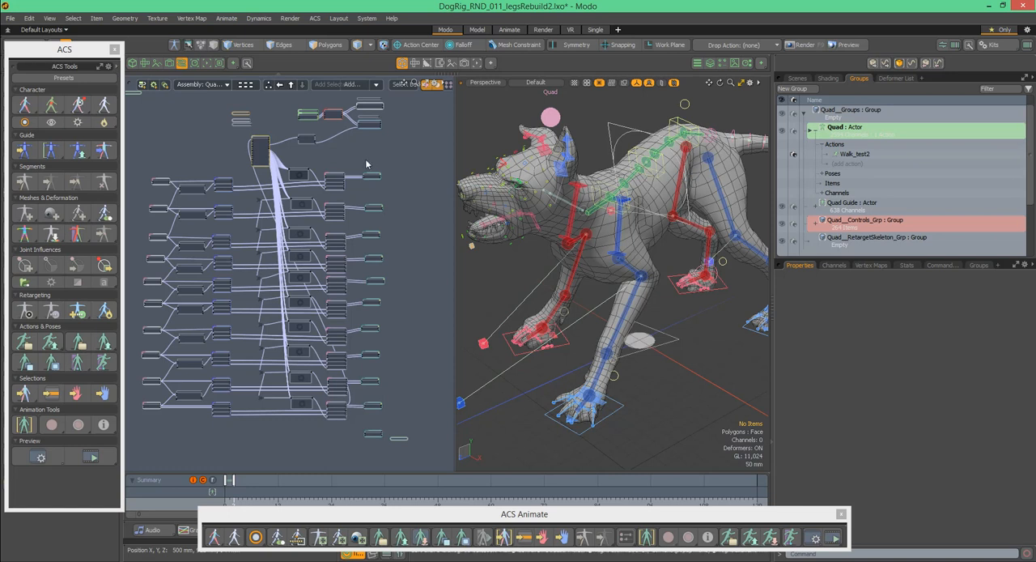
left_click_drag(387, 156, 396, 170, "alt")
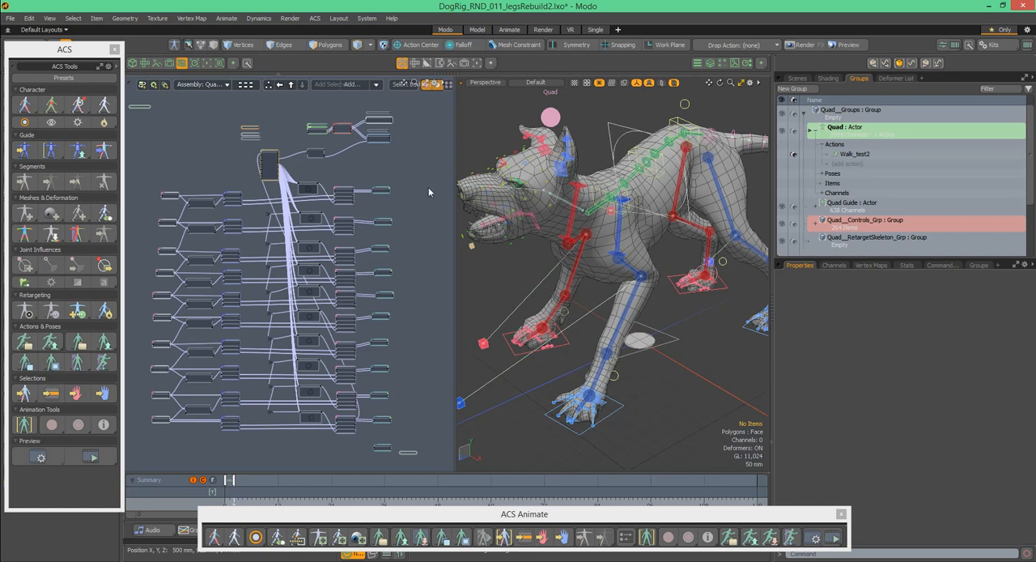
double_click(428, 188)
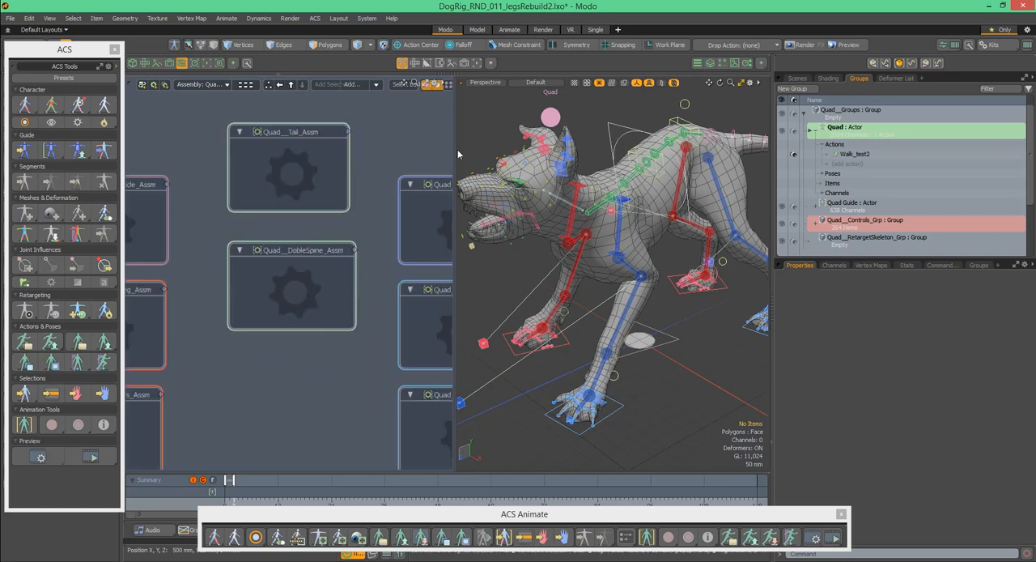
- Widen the 3D viewport slightly and reframe it to show the whole dog rig from the front side
left_click_drag(458, 153, 445, 154)
mouse_move(588, 186)
left_mouse_down("alt")
mouse_move(712, 189)
mouse_move(594, 174)
left_mouse_up("alt")
scroll(594, 174, "down", 3)
left_click_drag(627, 136, 627, 148, "alt")
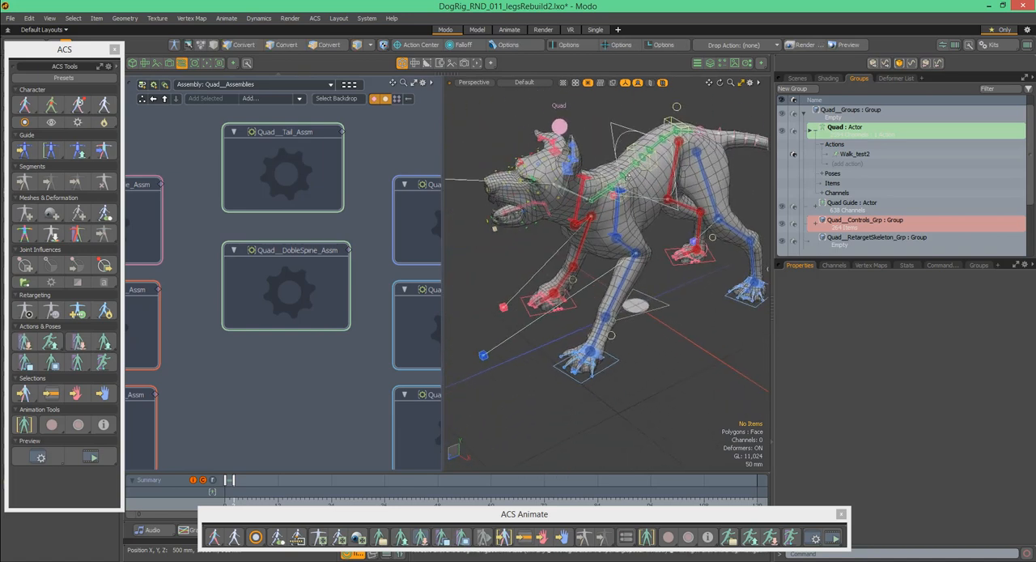
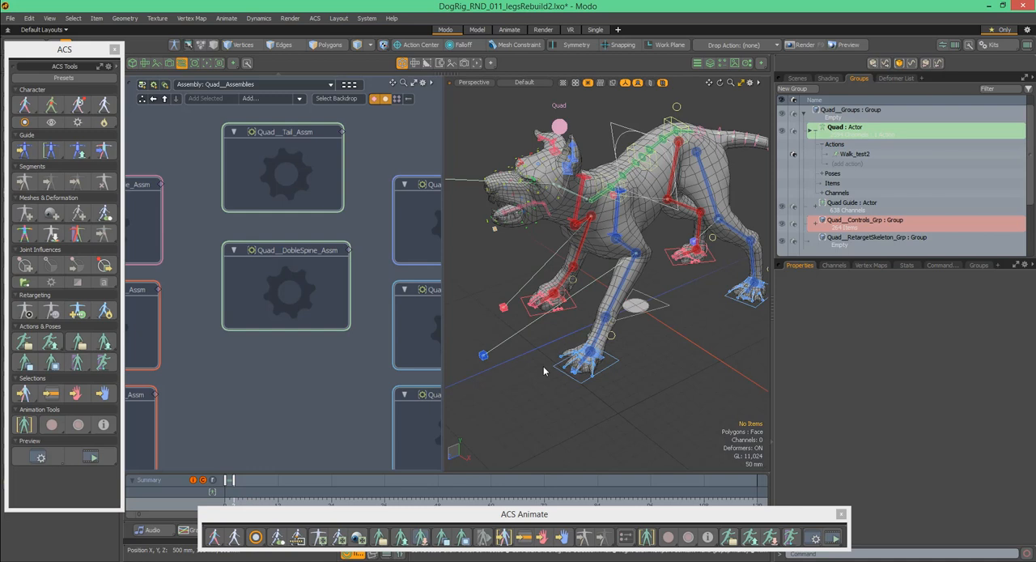
- Open the Quad__R.F_Fingers_Assm assembly from the assemblies overview and bring its node network into close view
left_click_drag(245, 167, 380, 133, "alt")
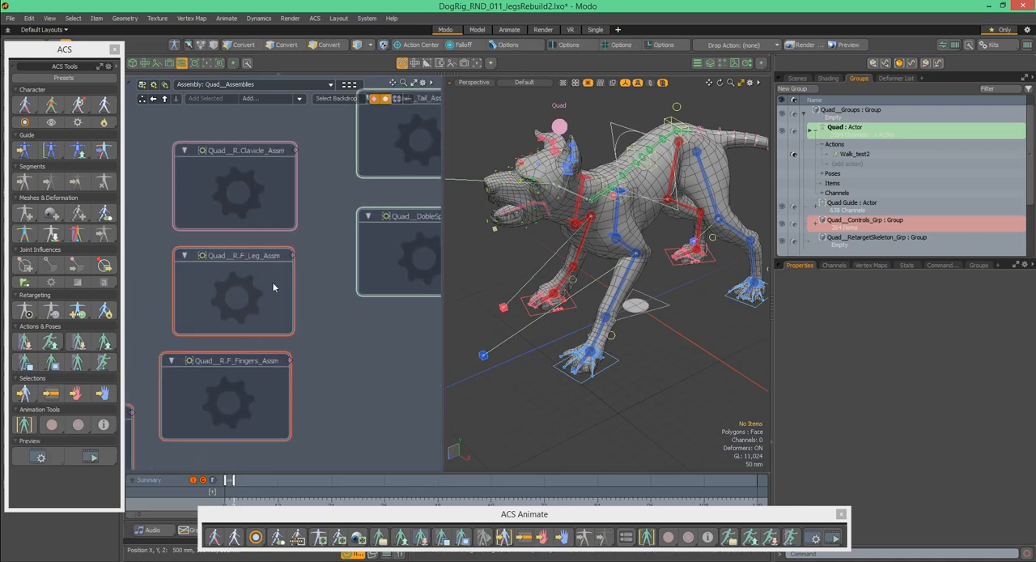
left_click_drag(260, 305, 318, 197, "alt")
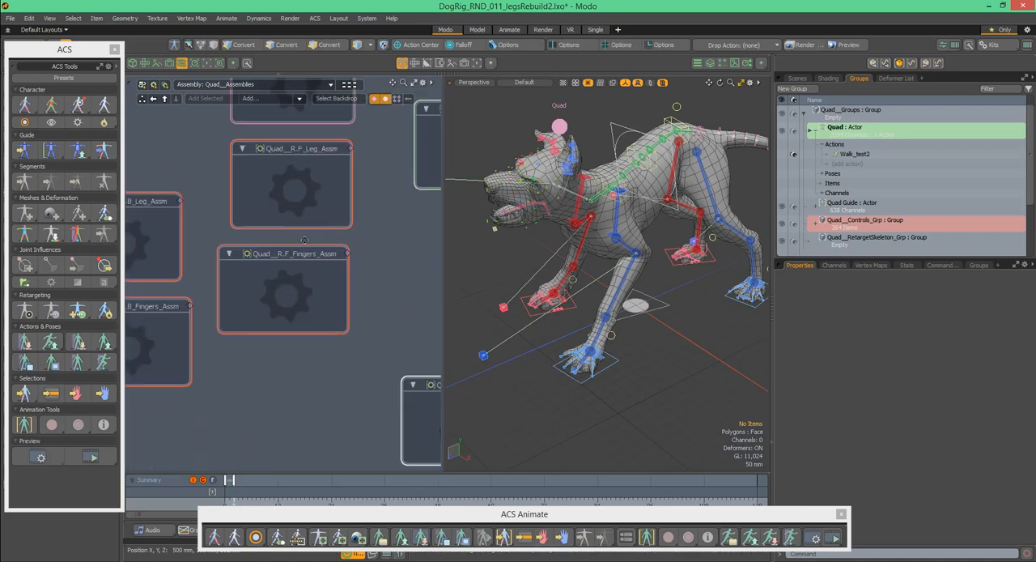
left_click(294, 287)
double_click(294, 287)
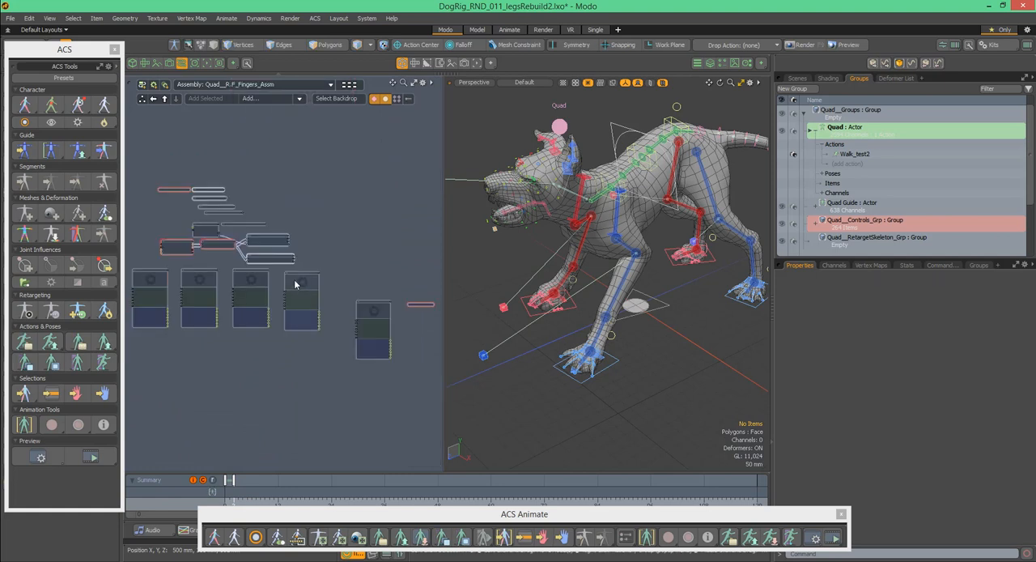
scroll(283, 234, "up", 5)
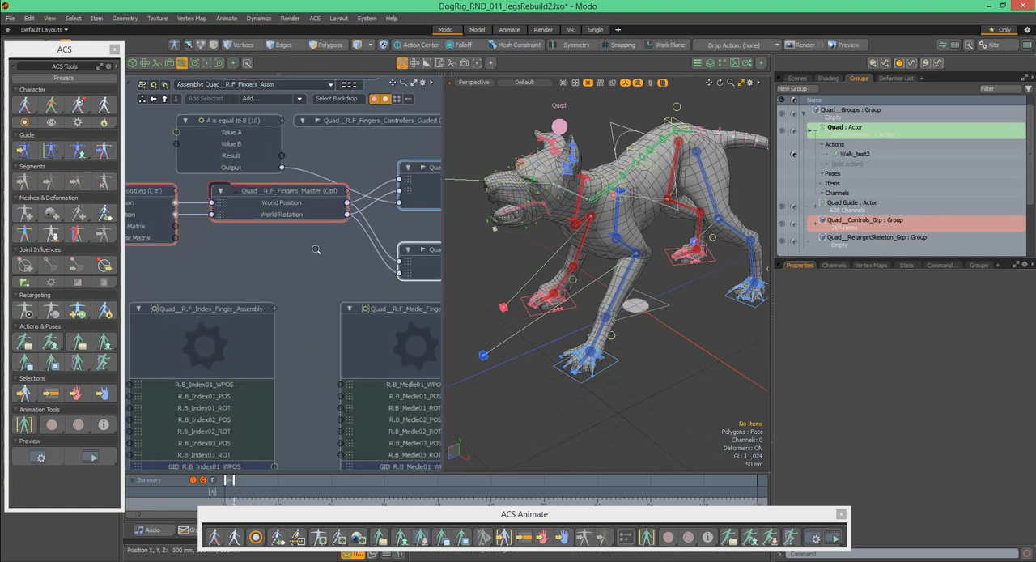
- Select the Quad__R.F_Fingers_Master control node and locate it in the scene's item list
left_click_drag(264, 305, 196, 356, "alt")
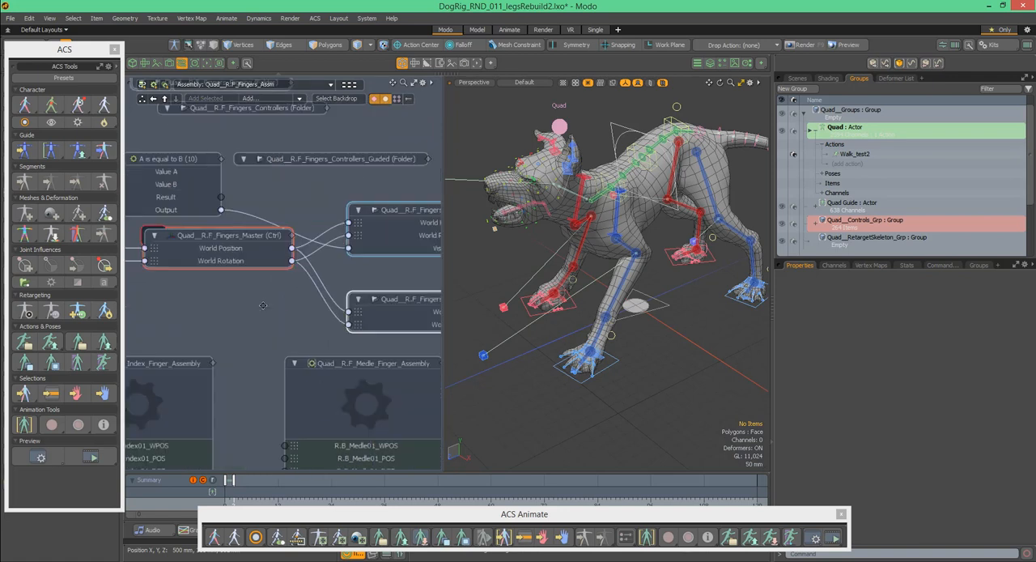
left_click(224, 259)
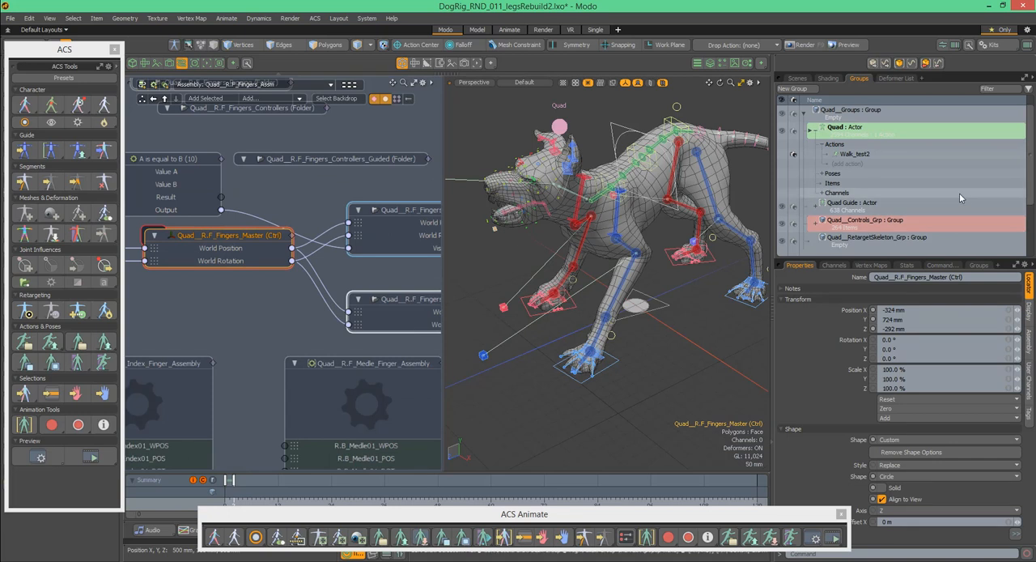
left_click(798, 79)
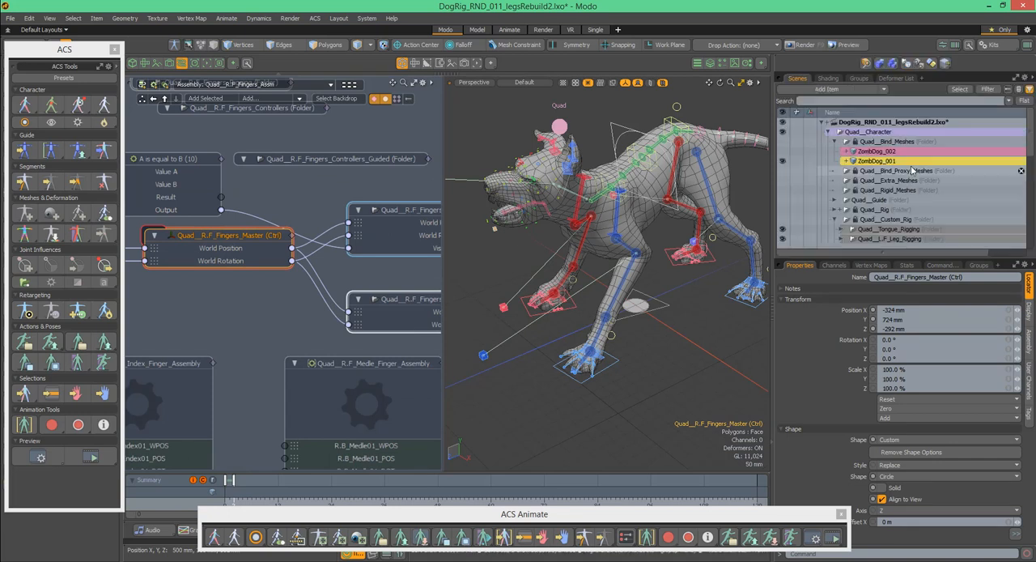
scroll(912, 172, "down", 4)
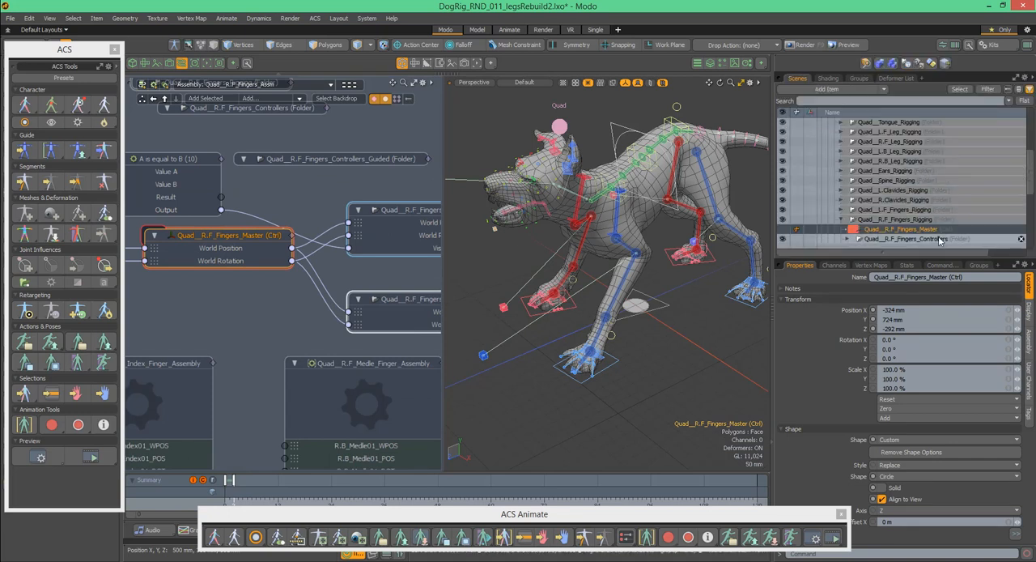
left_click_drag(1032, 186, 1033, 204)
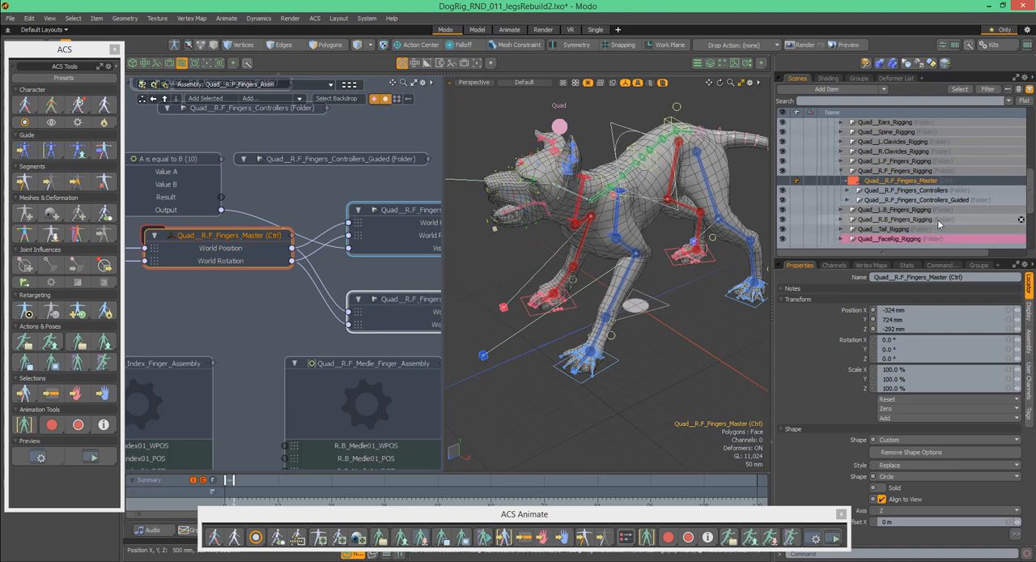
- Expand the Quad__R.F_Fingers_Controllers and Quad__R.F_Fingers_Controllers_Guided folders in the item list to reveal their PlugSpace items
left_click_drag(380, 187, 261, 194, "alt")
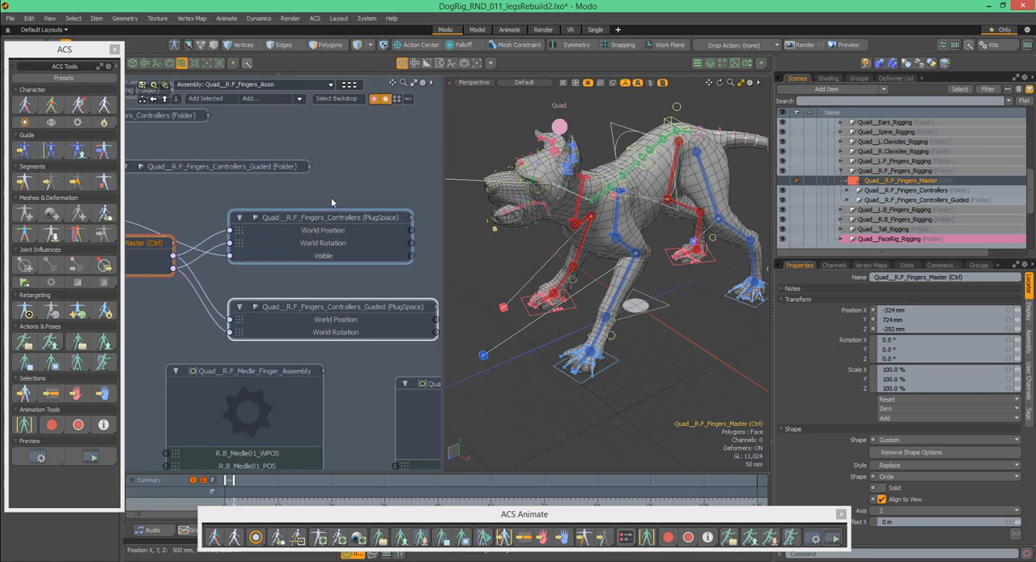
left_click(859, 192)
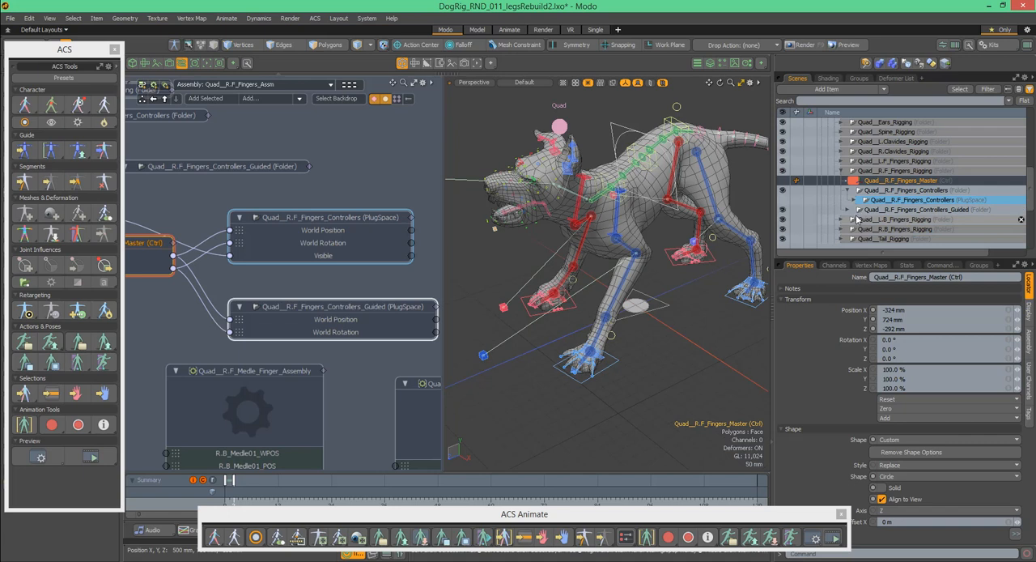
left_click(849, 210)
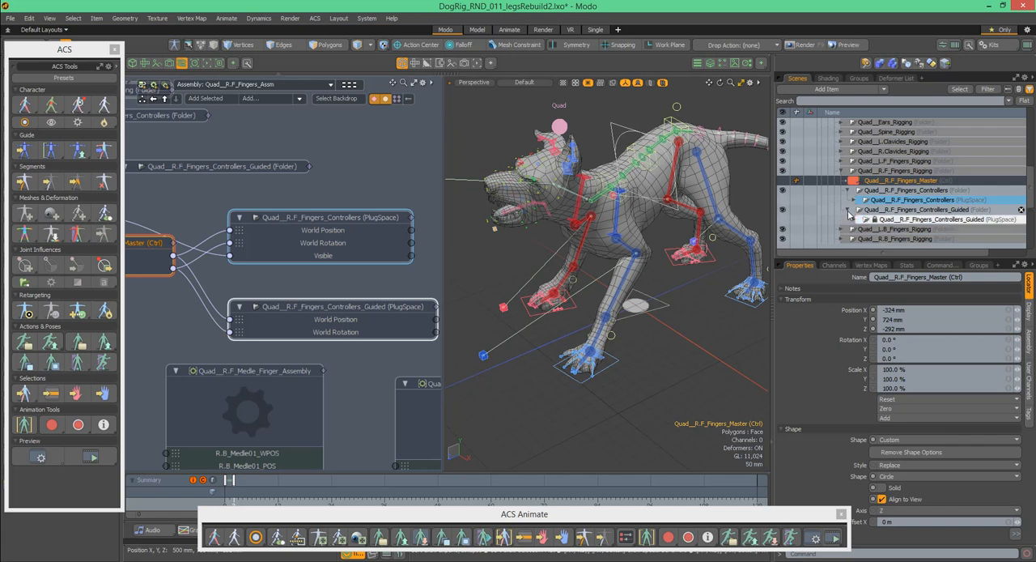
- Select in turn the Quad__R.F_Fingers_Rigging folder, the Fingers_Controllers PlugSpace and the Fingers_Controllers_Guided PlugSpace
left_click(873, 171)
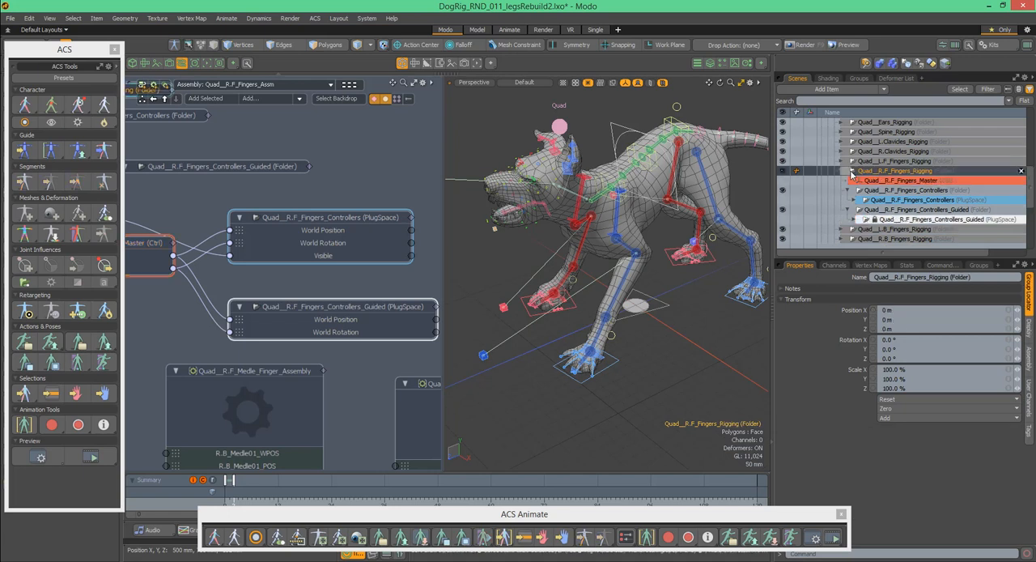
left_click(886, 202)
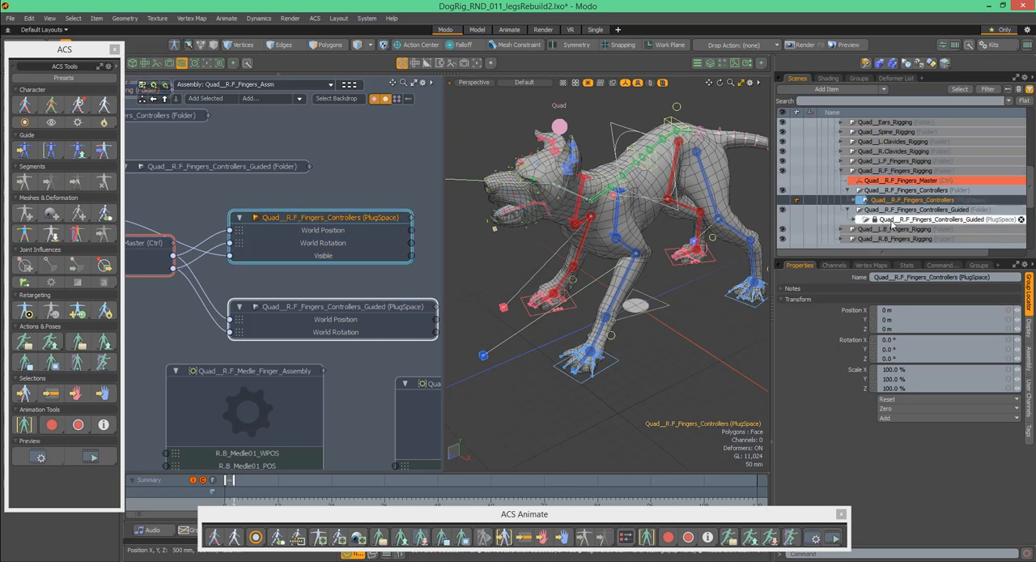
left_click(894, 222)
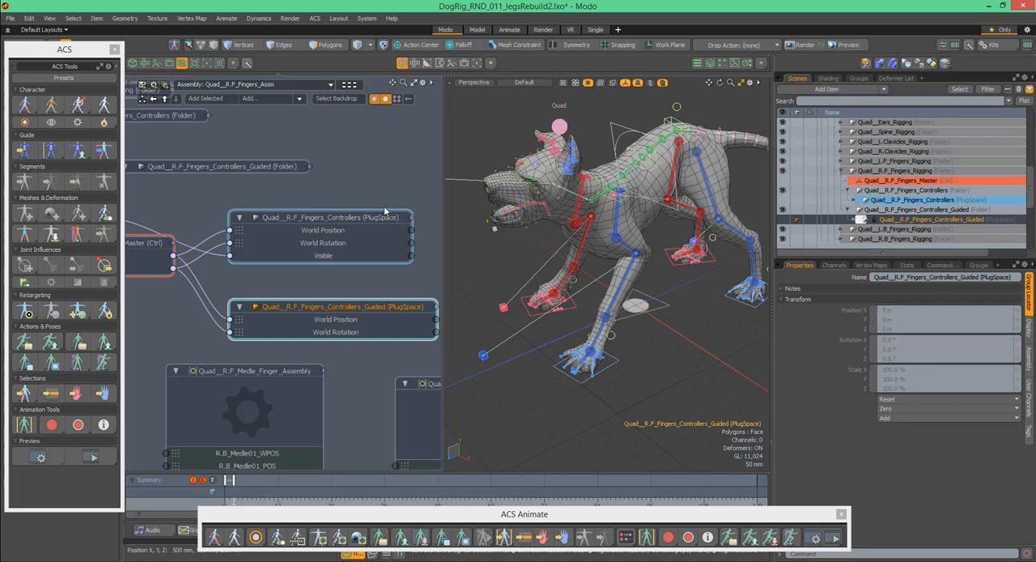
- Examine how the Quad__IK_R.F_FootLeg control links through Fingers_Master to the world position and rotation of both PlugSpace nodes
left_click_drag(232, 206, 305, 196, "alt")
scroll(274, 194, "down", 4)
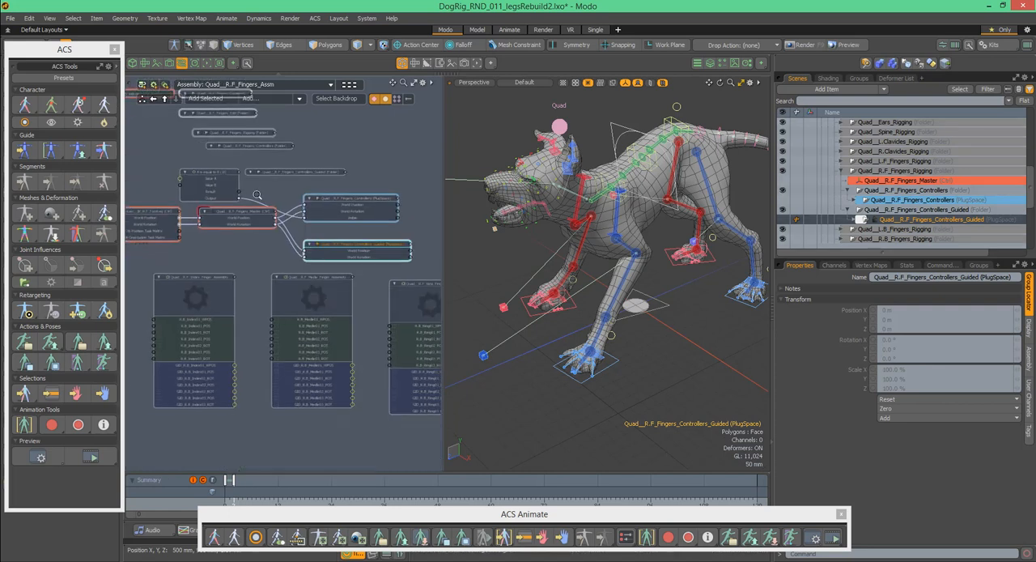
left_click_drag(288, 205, 290, 208, "alt")
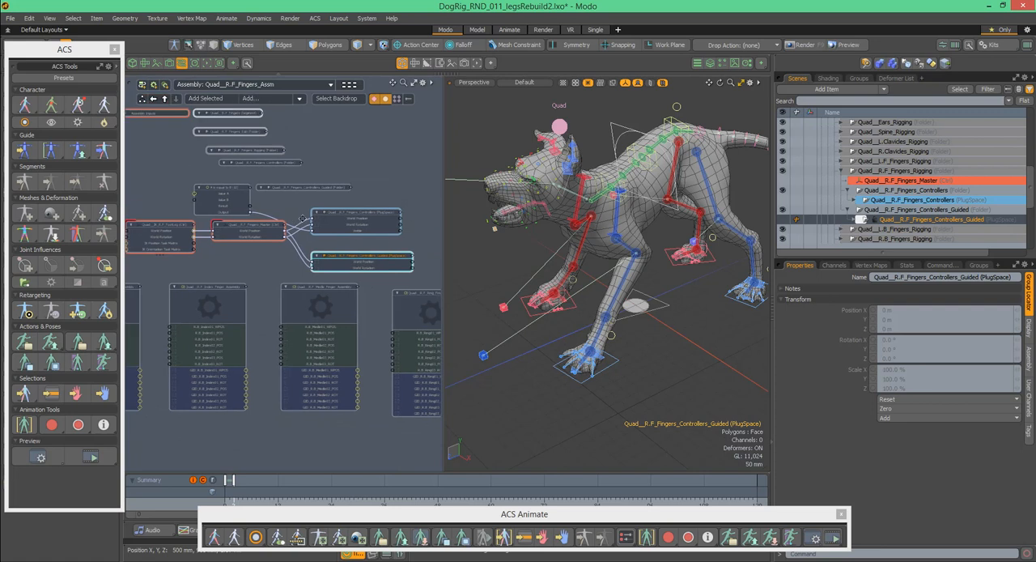
left_click_drag(270, 233, 283, 233)
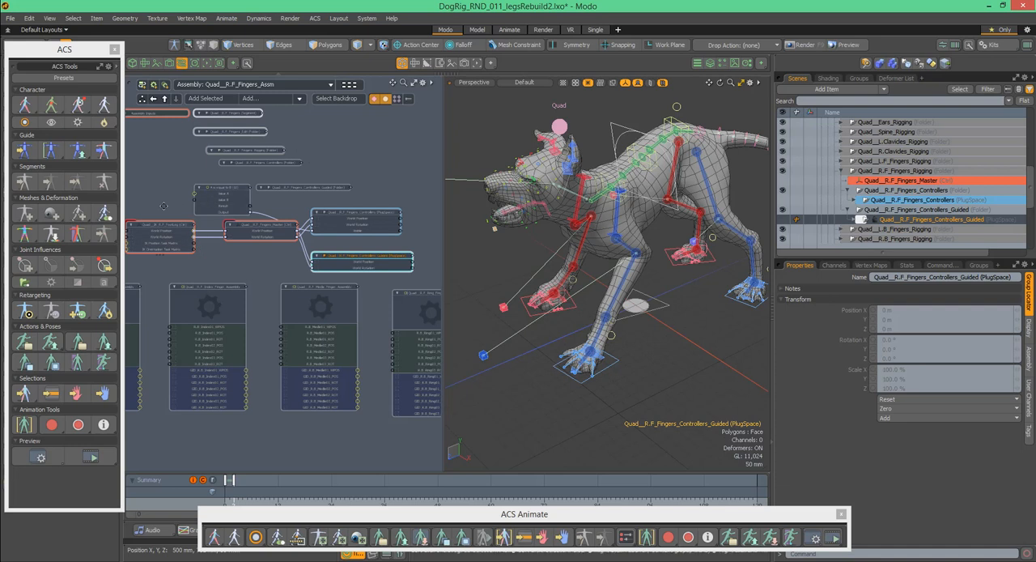
left_click_drag(181, 208, 202, 212, "alt")
scroll(203, 212, "up", 4)
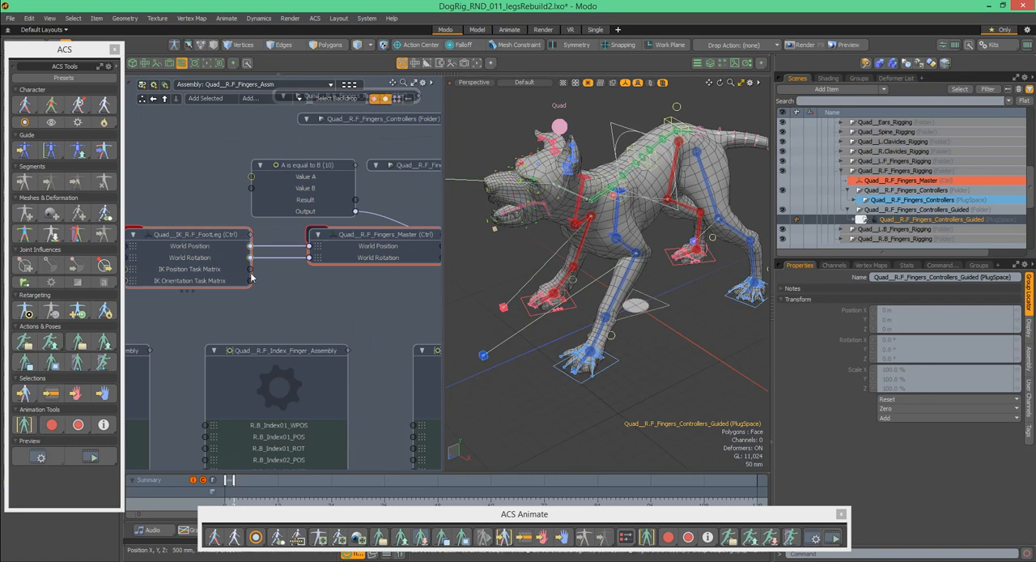
left_click_drag(222, 211, 154, 208, "alt")
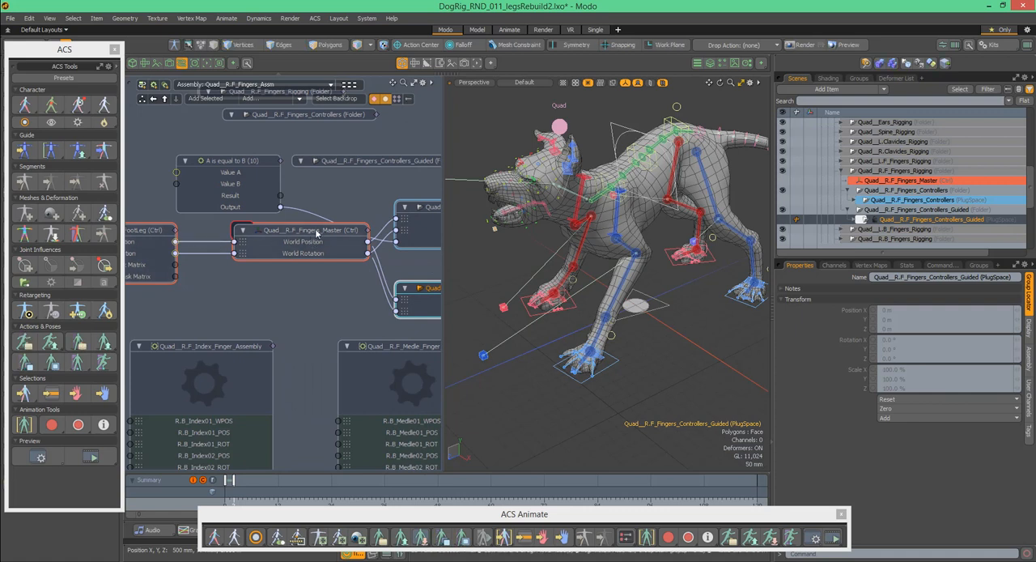
left_click_drag(327, 216, 281, 217, "alt")
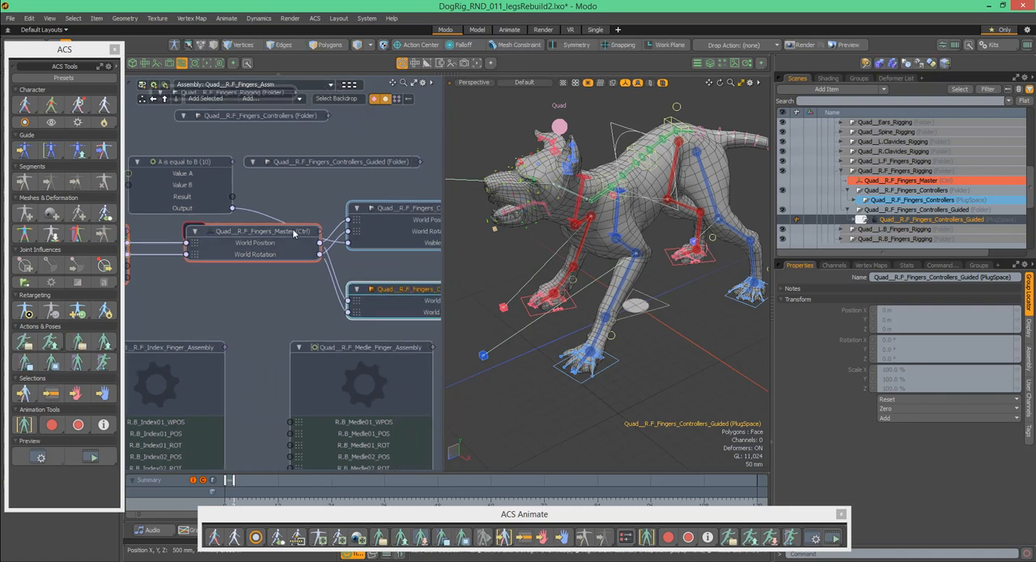
left_click_drag(292, 205, 204, 212, "alt")
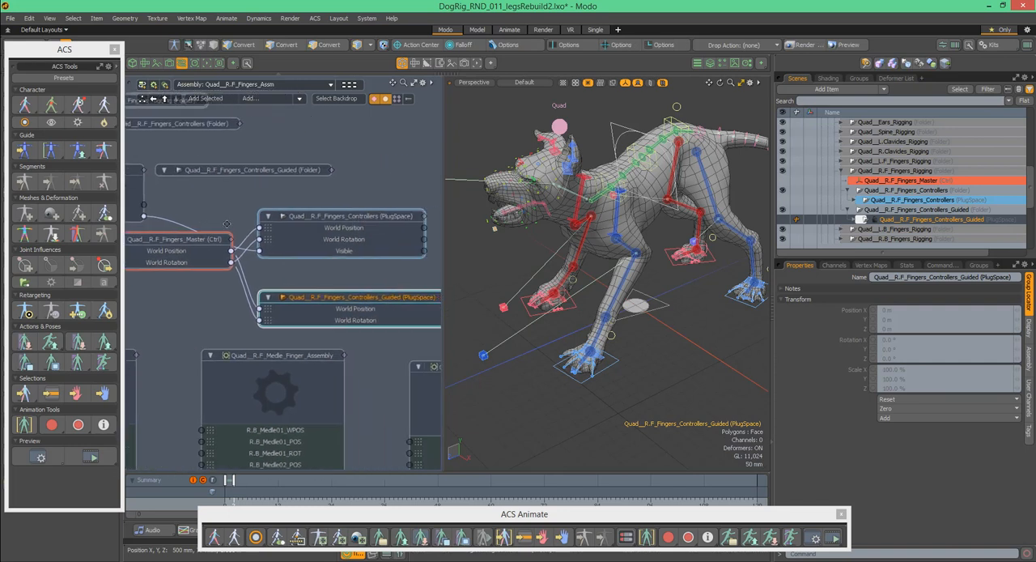
left_click_drag(406, 194, 368, 191, "alt")
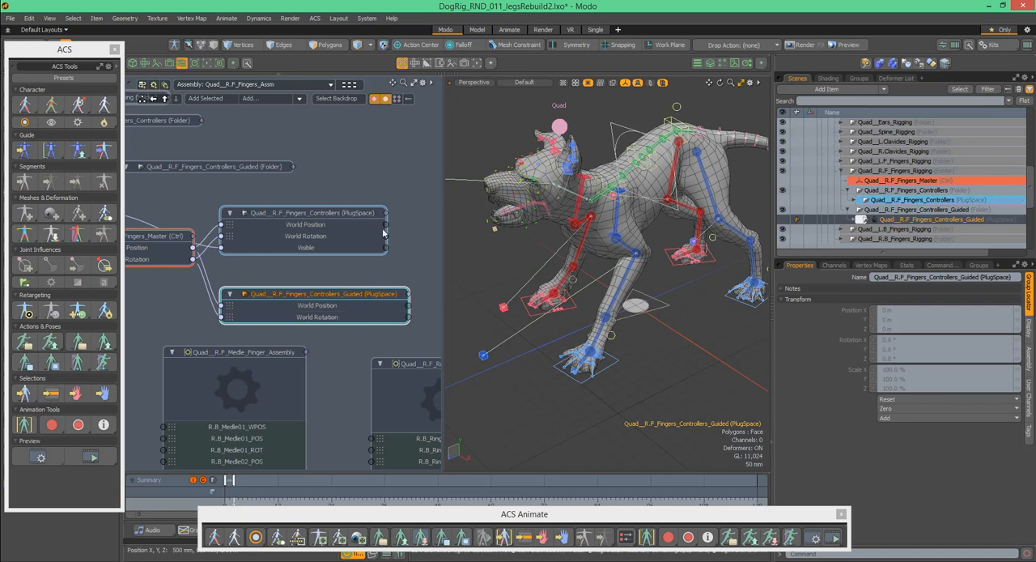
left_click_drag(370, 177, 392, 199, "alt")
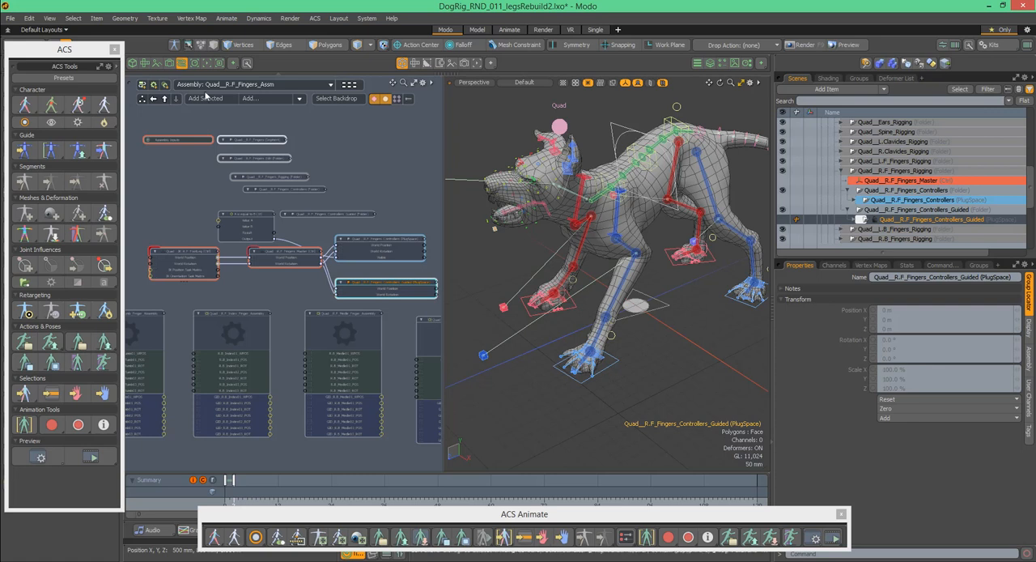
- Move the ACS window aside to uncover the hierarchy tools, and review the channels of the Quad__R.F_Fingers_Controllers PlugSpace
left_click(89, 50)
left_click_drag(89, 50, 185, 79)
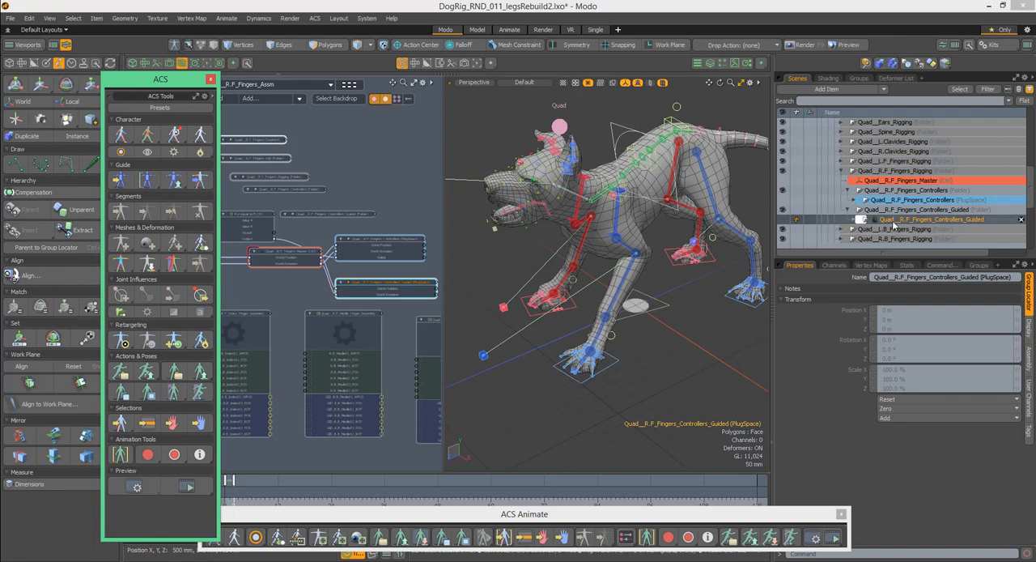
left_click_drag(399, 212, 419, 246)
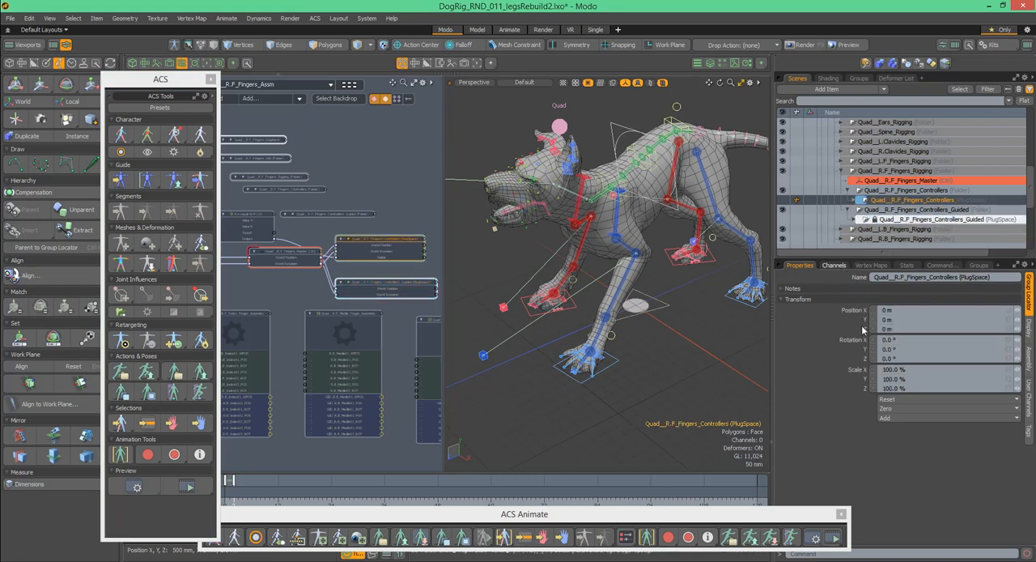
left_click(835, 265)
scroll(1030, 340, "down", 3)
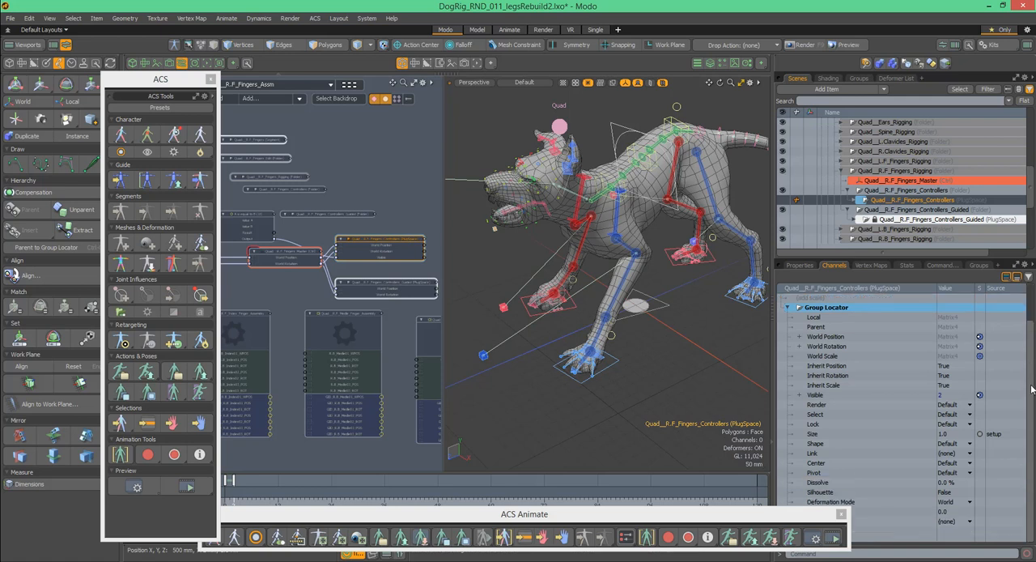
scroll(1030, 308, "up", 3)
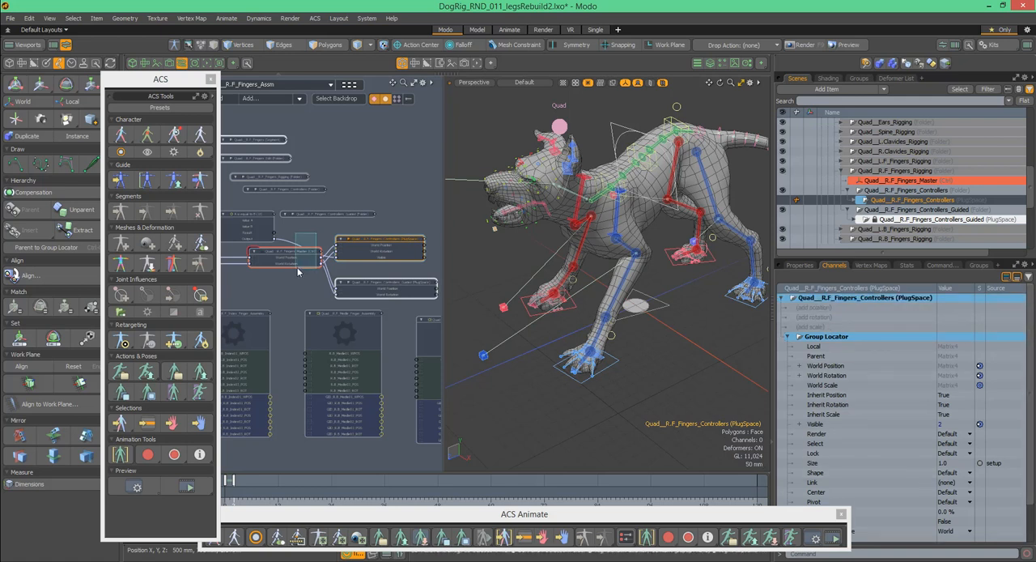
- Inspect the Position X, Y and Z channels of the Quad__R.F_Fingers_Master control and view the channel options for Position X
left_click(586, 286)
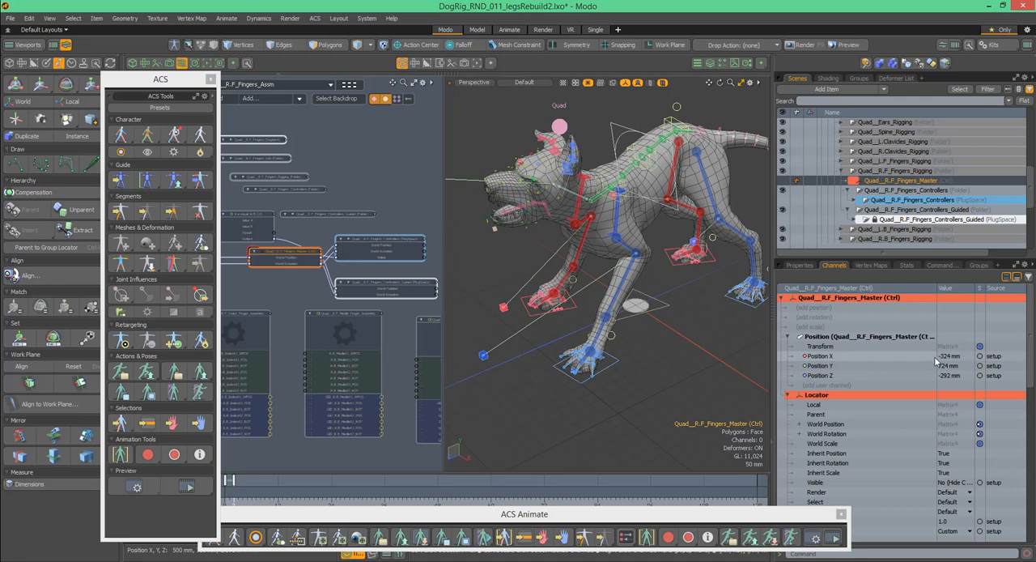
left_click(1003, 359)
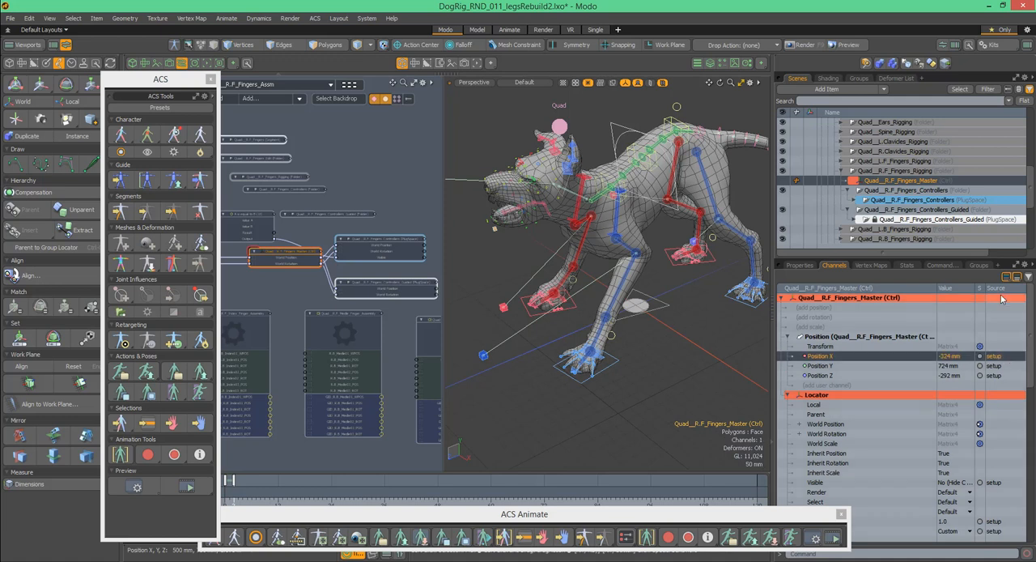
left_click(1000, 367)
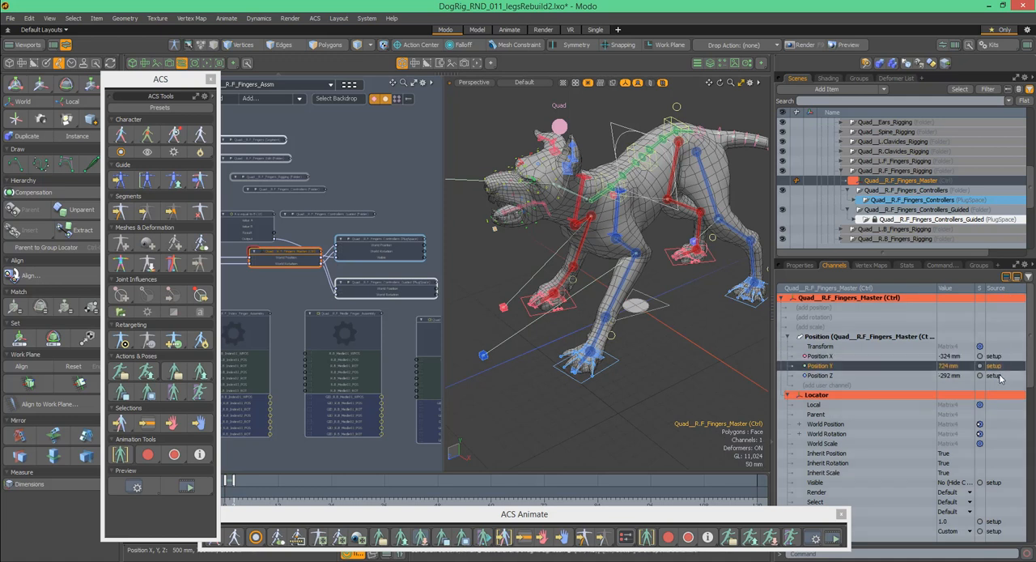
left_click(1000, 376)
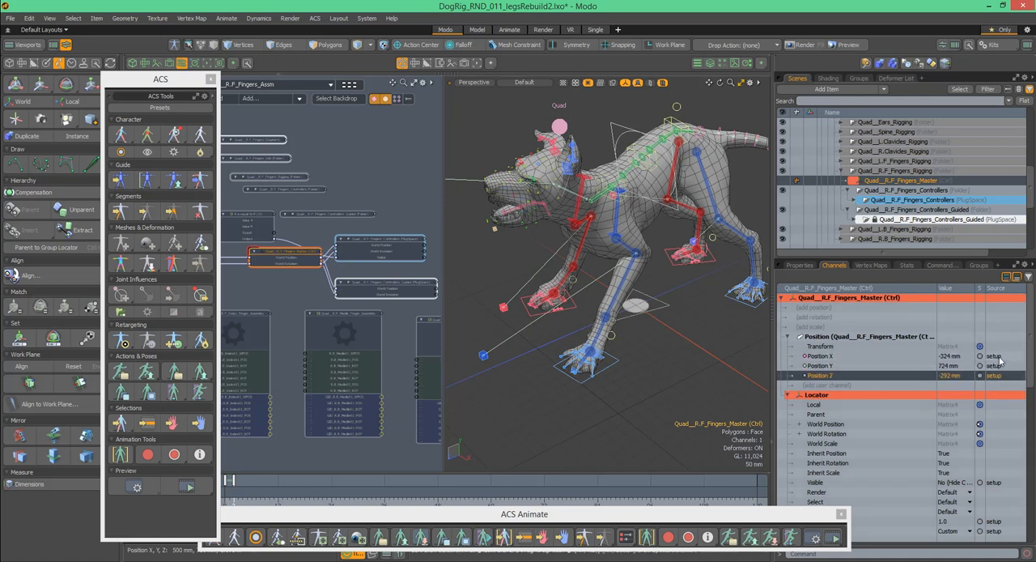
left_click(1011, 357)
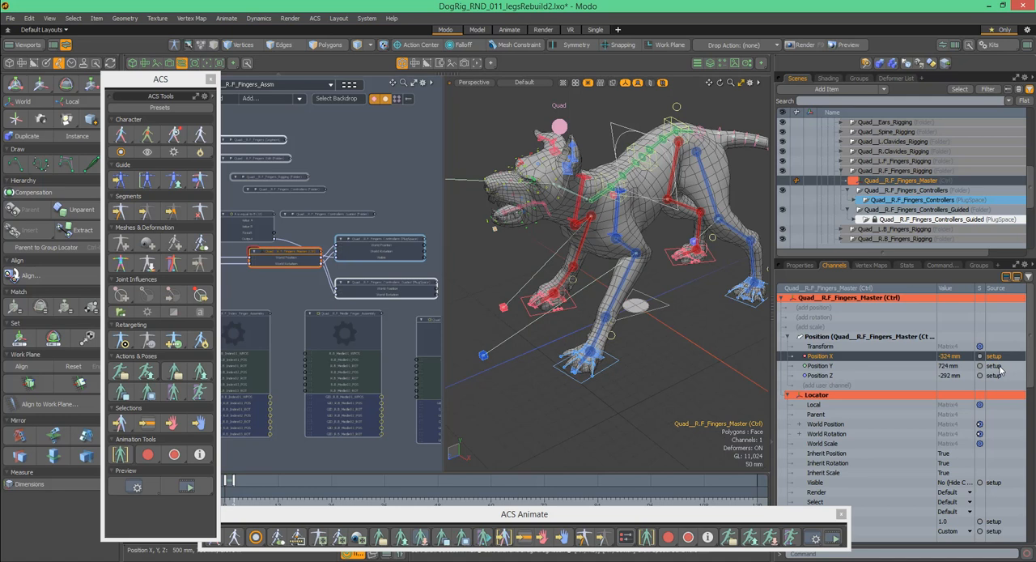
right_click(931, 355)
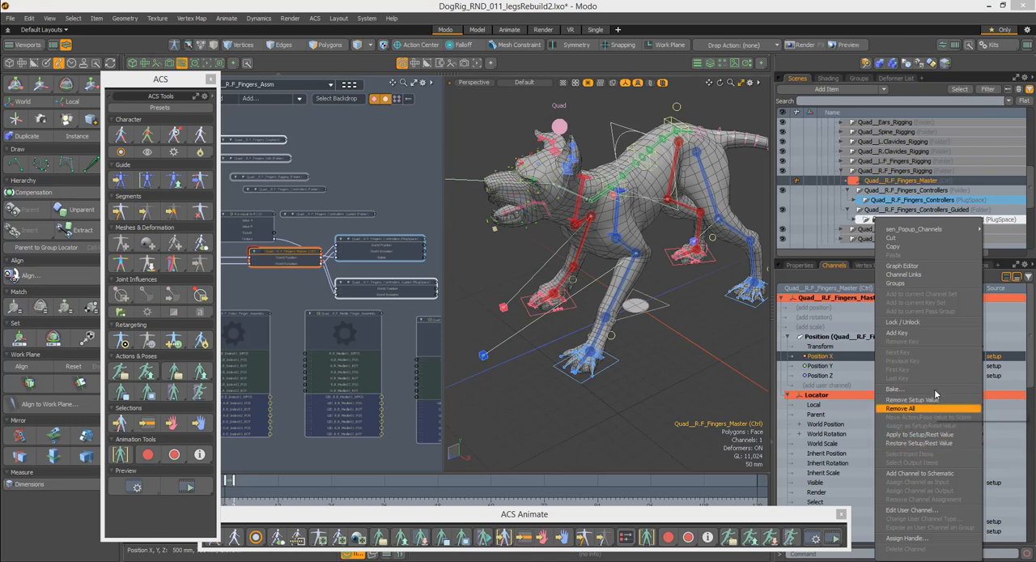
left_click(1031, 353)
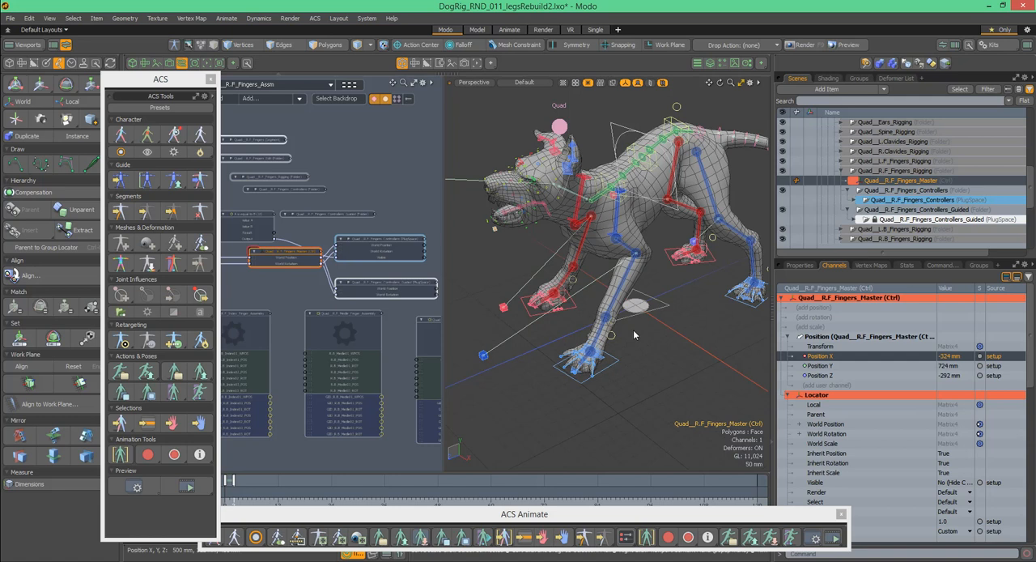
- Switch the rig into setup mode and back out to compare the dog's rest stance with its posed state
left_click(175, 46)
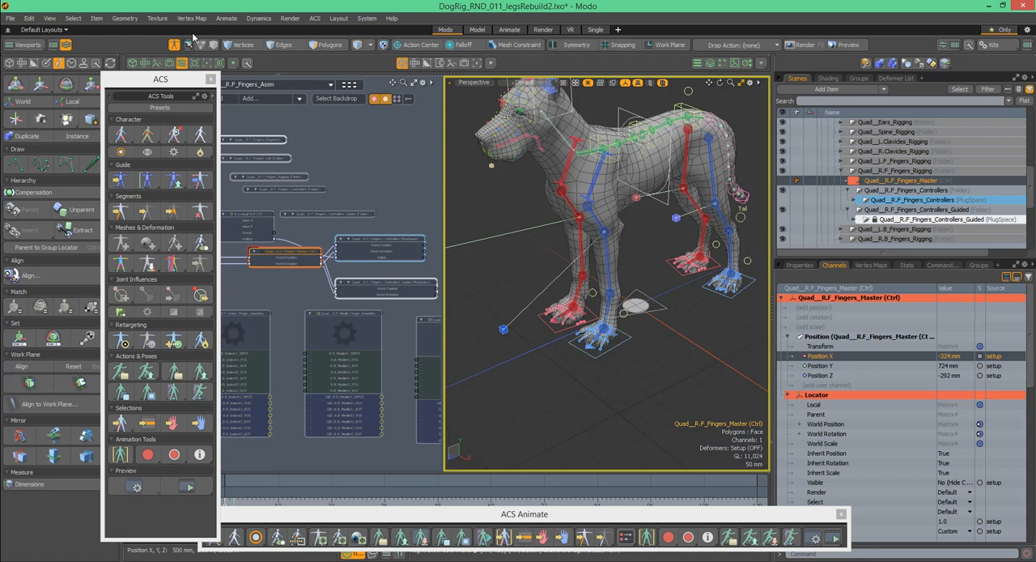
left_click(176, 46)
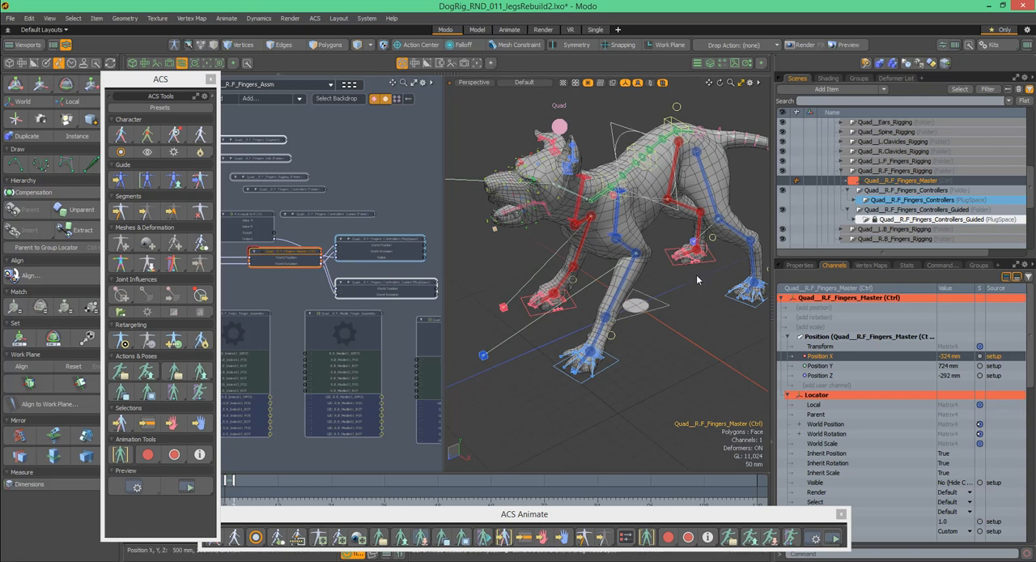
left_click_drag(685, 238, 680, 229, "alt")
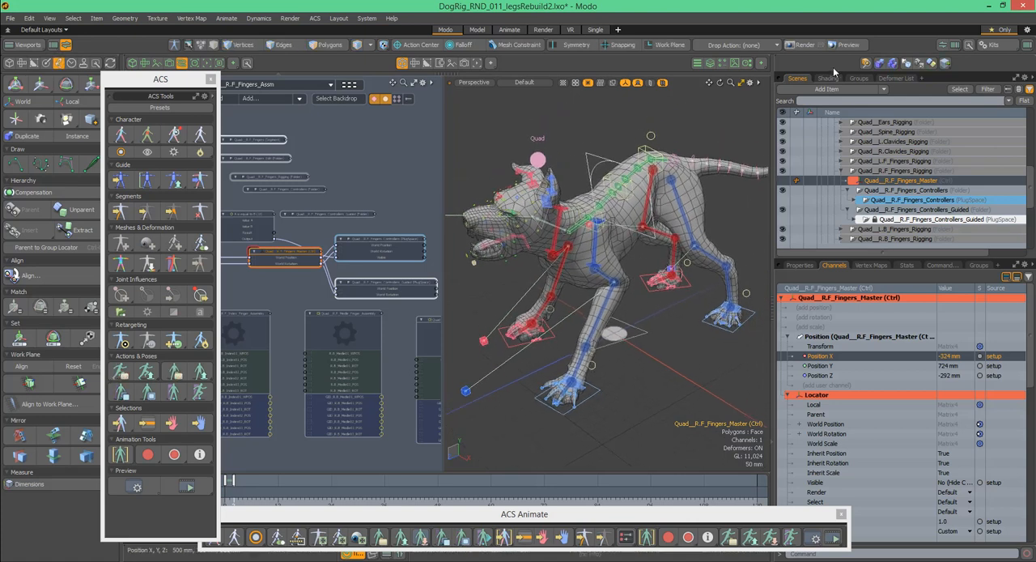
- Activate the Quad actor's Walk_test2 action and widen the 3D viewport to show the whole dog
left_click(858, 79)
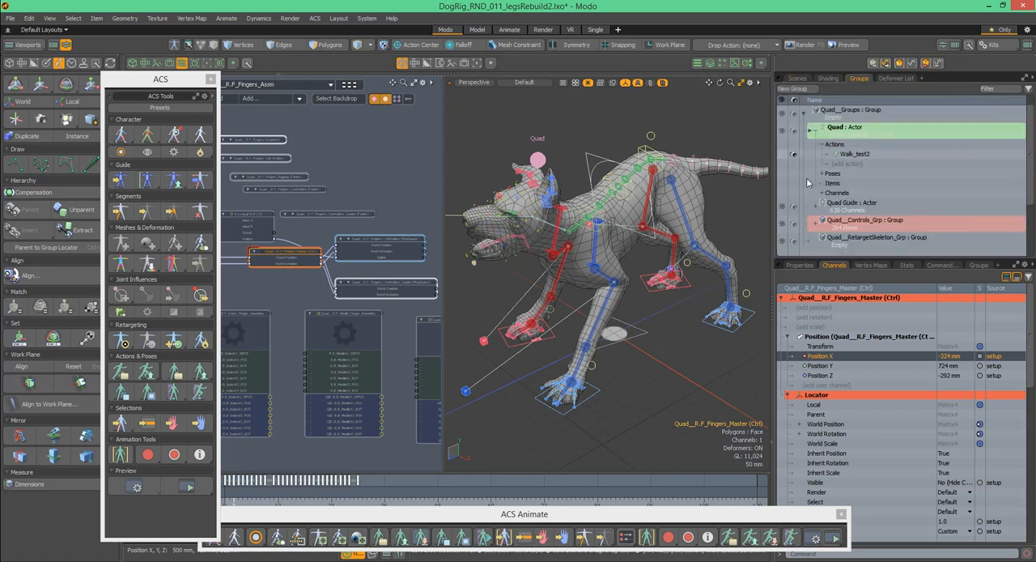
left_click(879, 155)
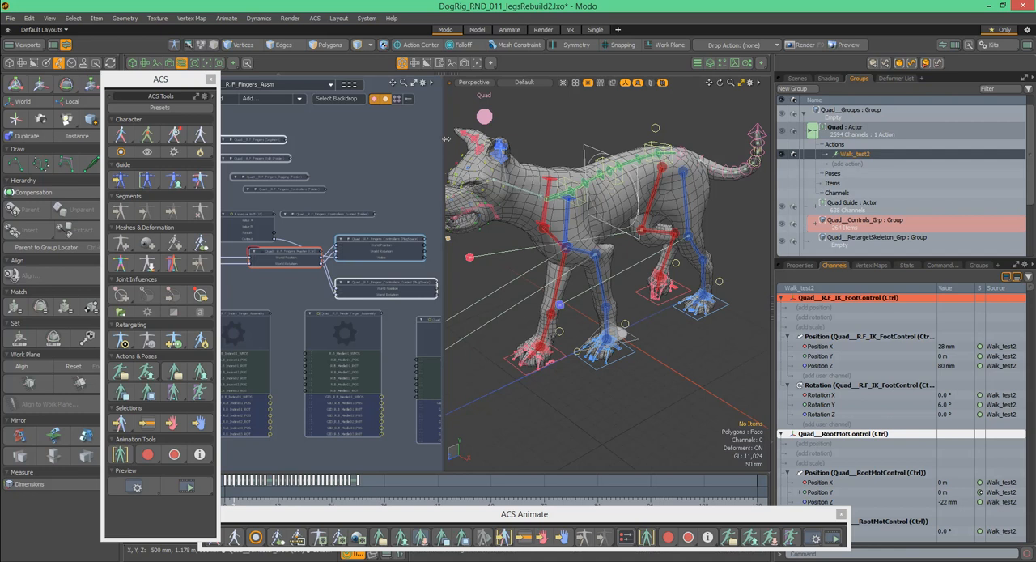
left_click_drag(445, 138, 322, 139)
left_click_drag(628, 211, 639, 173, "alt")
scroll(603, 203, "down", 4)
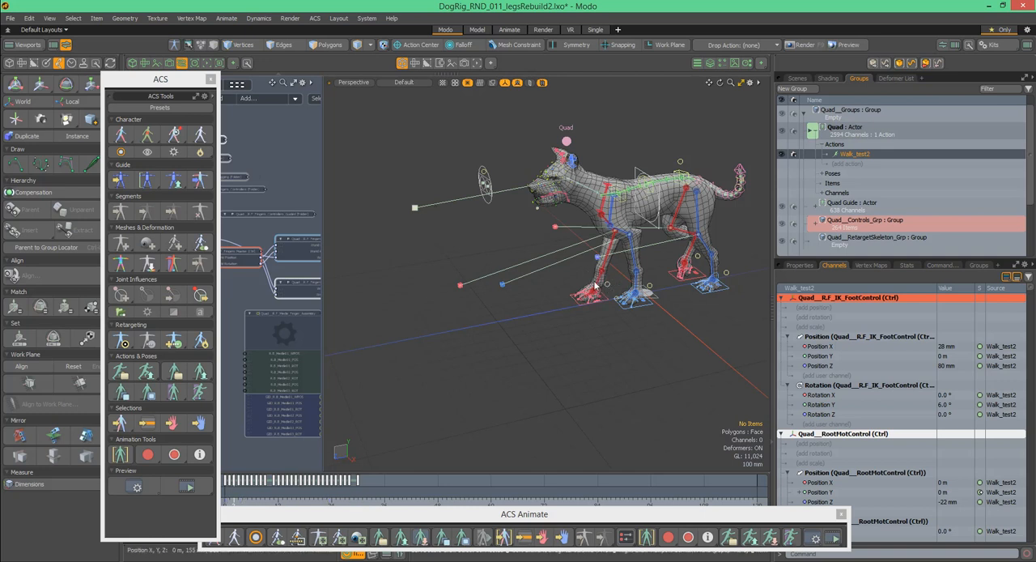
- Select the Quad__R.F_HillControl on the right front foot and rotate it to swing the lower leg
scroll(618, 279, "up", 5)
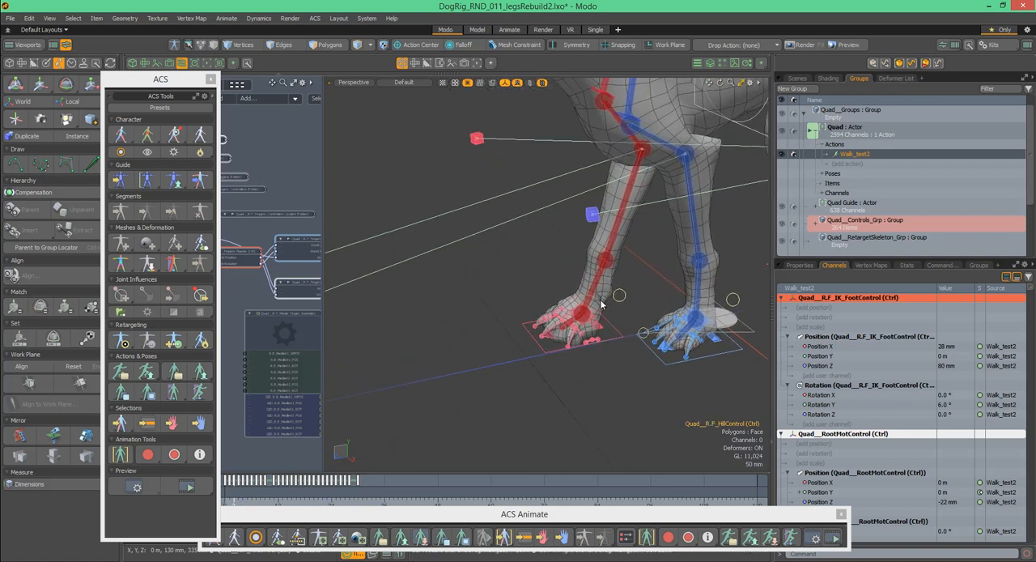
left_click_drag(605, 272, 590, 263, "alt")
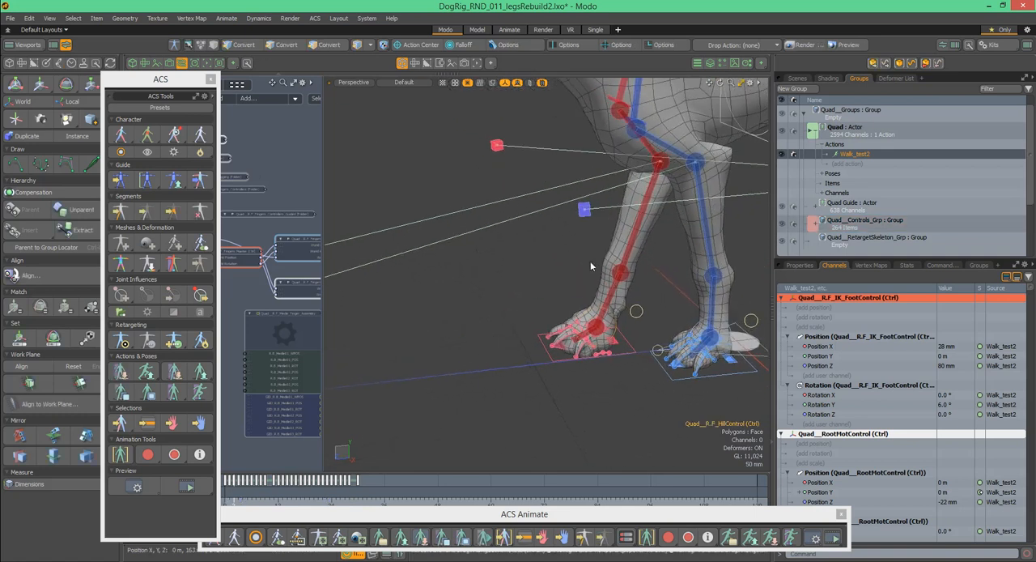
key("y")
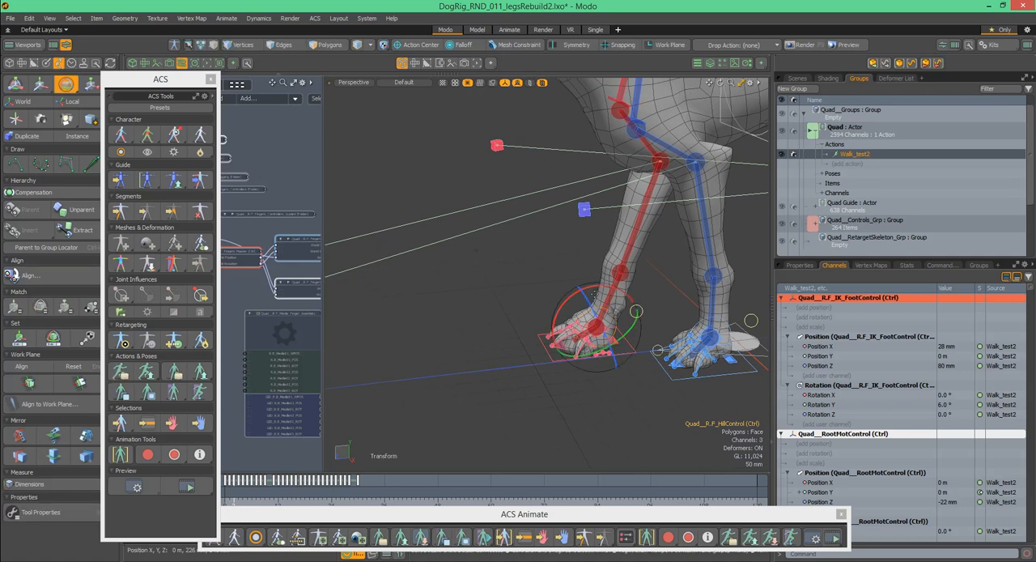
mouse_move(589, 286)
left_mouse_down()
mouse_move(612, 284)
mouse_move(606, 290)
left_mouse_up()
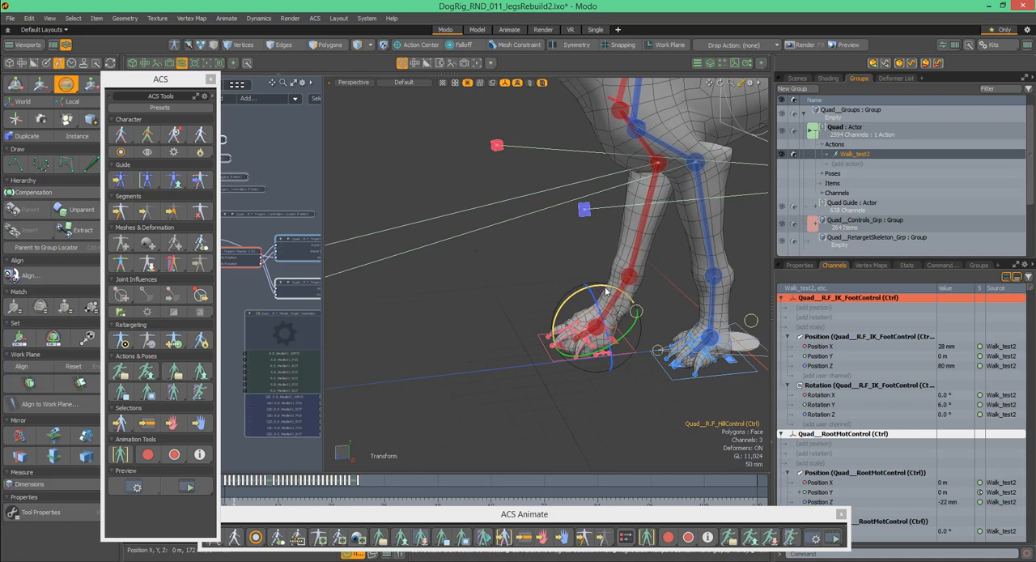
- Scrub through the Walk_test2 animation from a side view to review the full-body walk
left_click_drag(547, 233, 493, 260, "ctrl+alt")
mouse_move(235, 498)
left_mouse_down()
mouse_move(434, 499)
mouse_move(256, 499)
mouse_move(393, 499)
mouse_move(288, 498)
mouse_move(310, 498)
left_mouse_up()
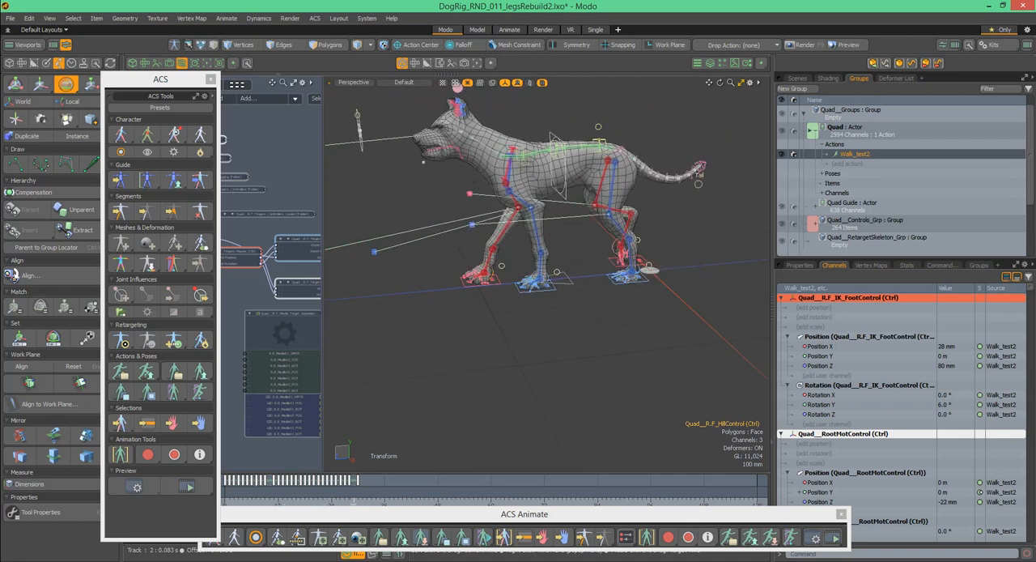
left_click_drag(389, 498, 318, 499)
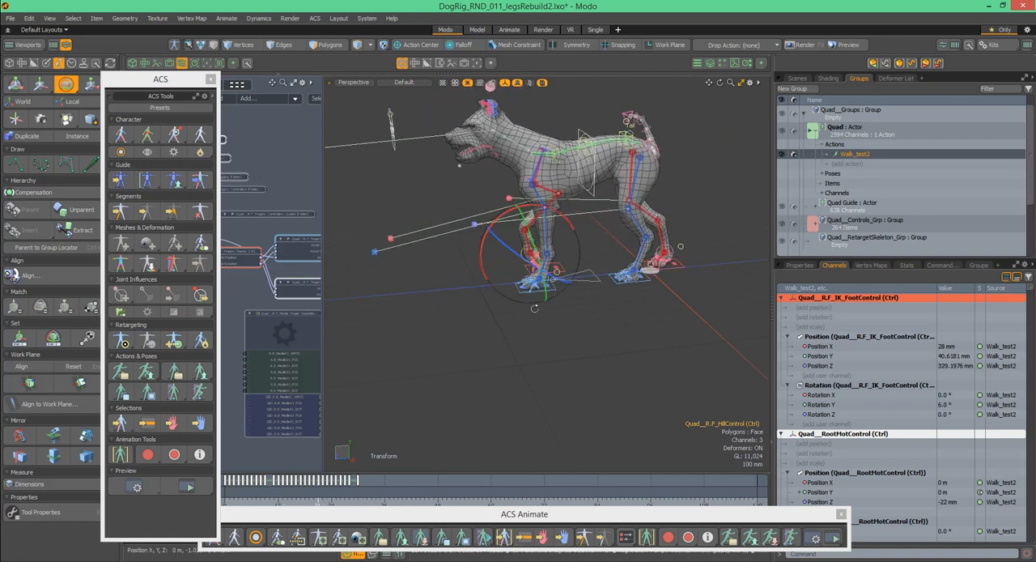
- Examine how the front paws and finger controls behave in close-up while scrubbing the walk, and view the whole dog
scroll(522, 274, "up", 8)
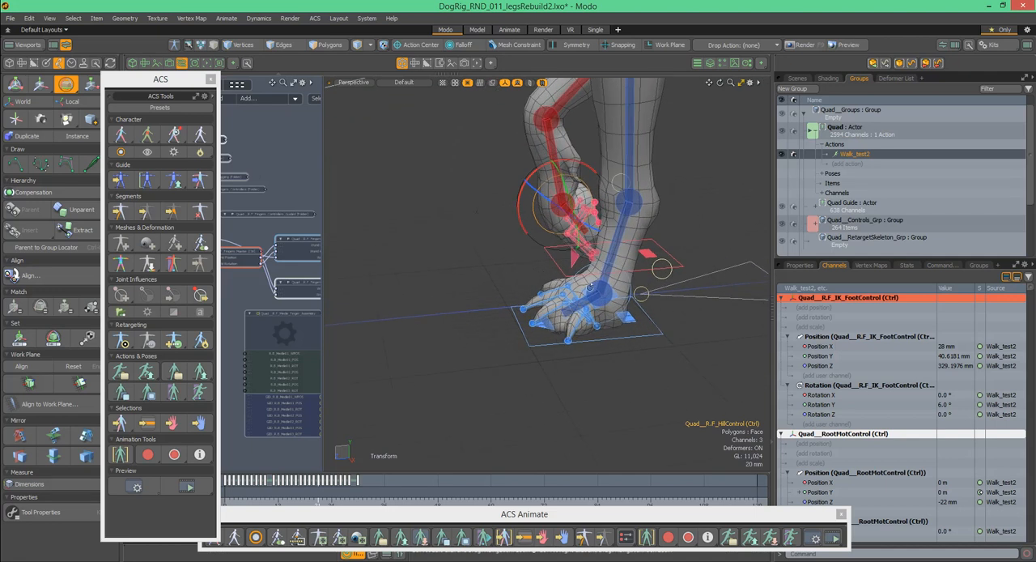
left_click_drag(578, 280, 617, 292, "alt")
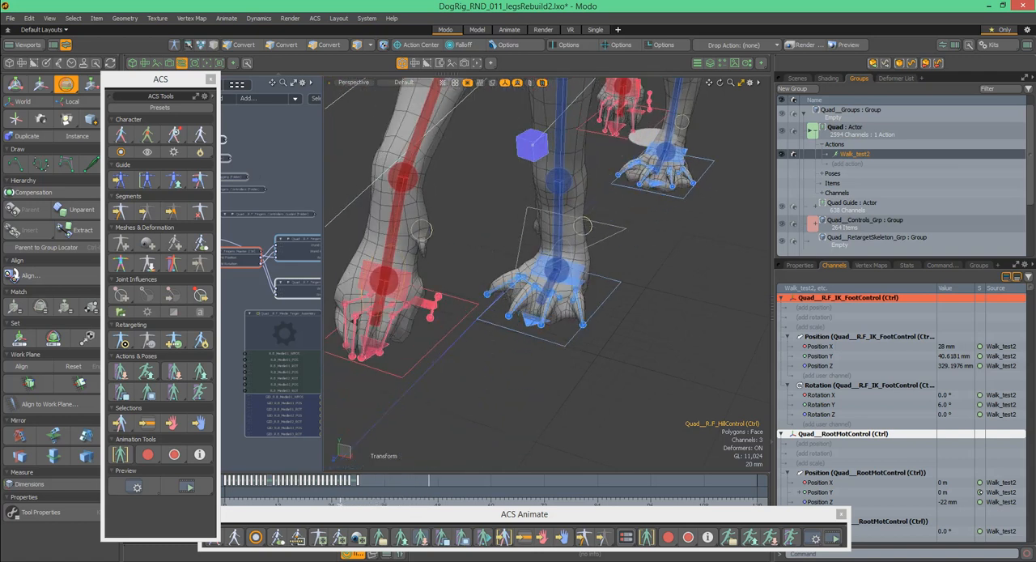
left_click_drag(322, 500, 310, 501)
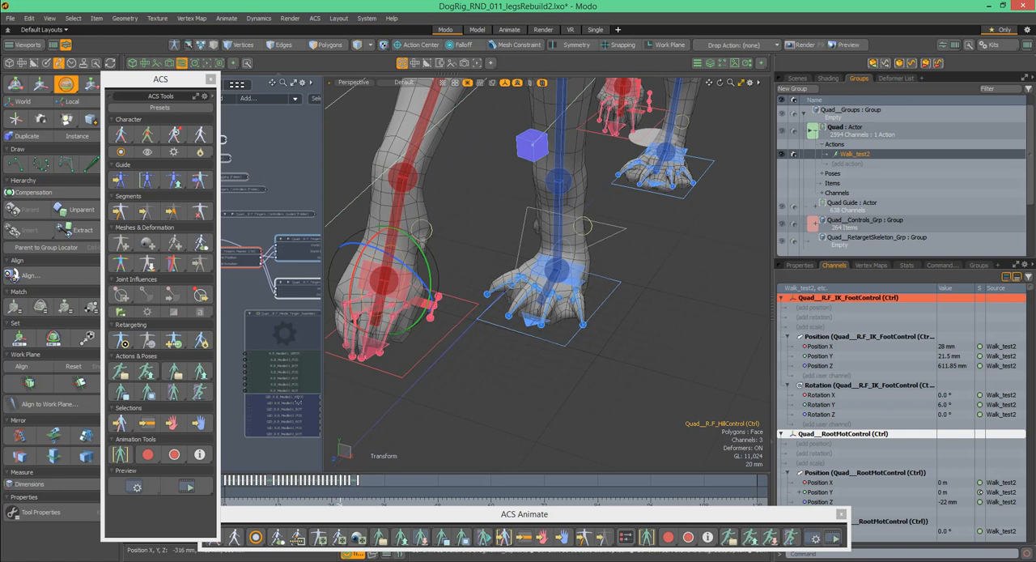
left_click_drag(322, 500, 395, 504)
mouse_move(344, 505)
left_mouse_down()
mouse_move(333, 503)
mouse_move(390, 503)
mouse_move(276, 504)
mouse_move(349, 504)
mouse_move(316, 504)
mouse_move(338, 504)
mouse_move(327, 504)
left_mouse_up()
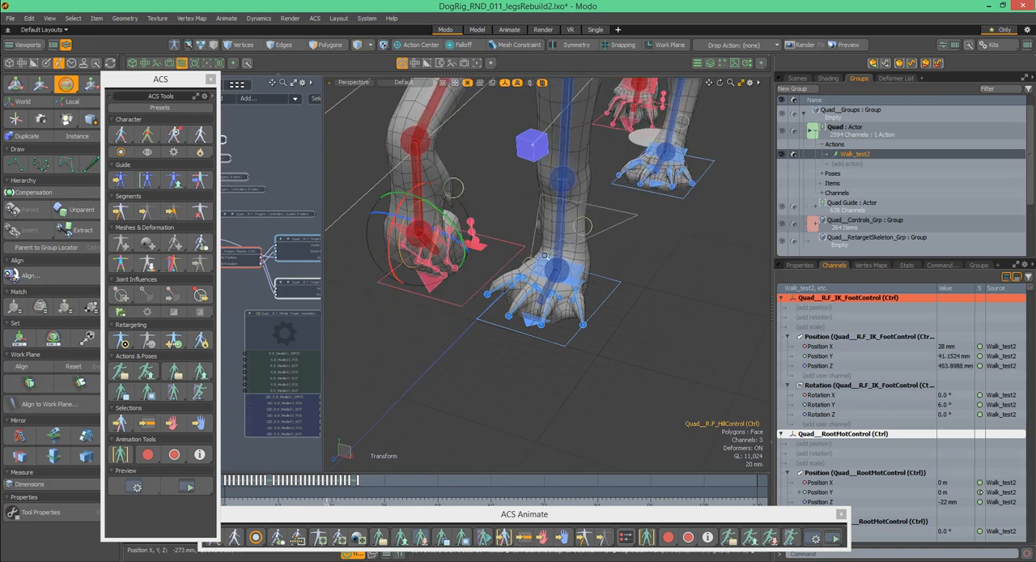
left_click_drag(545, 258, 641, 183, "ctrl+alt")
left_click_drag(595, 154, 613, 250, "alt")
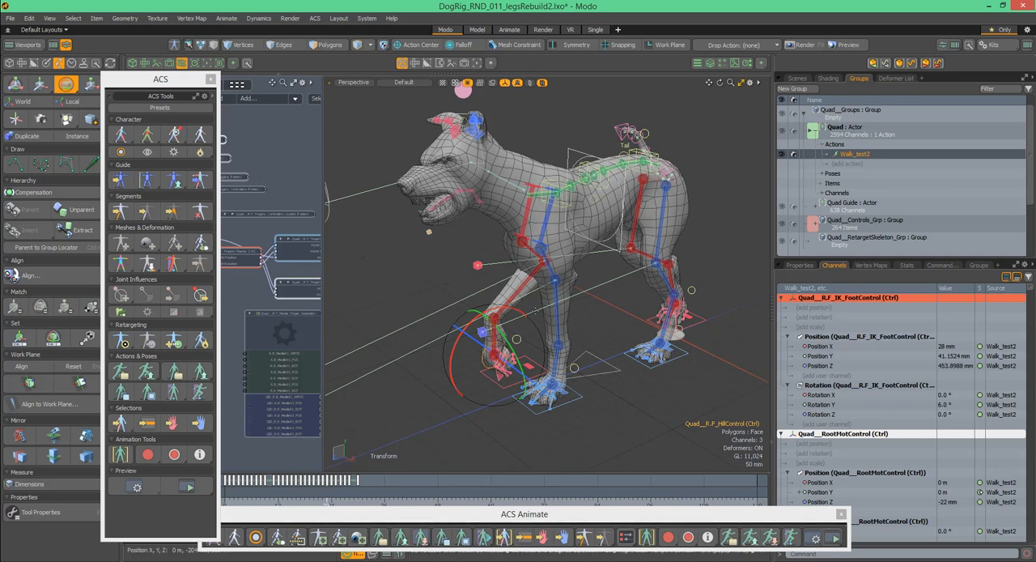
mouse_move(539, 275)
left_mouse_down("alt")
mouse_move(571, 275)
mouse_move(532, 273)
mouse_move(543, 274)
left_mouse_up("alt")
left_click_drag(466, 89, 461, 87, "alt")
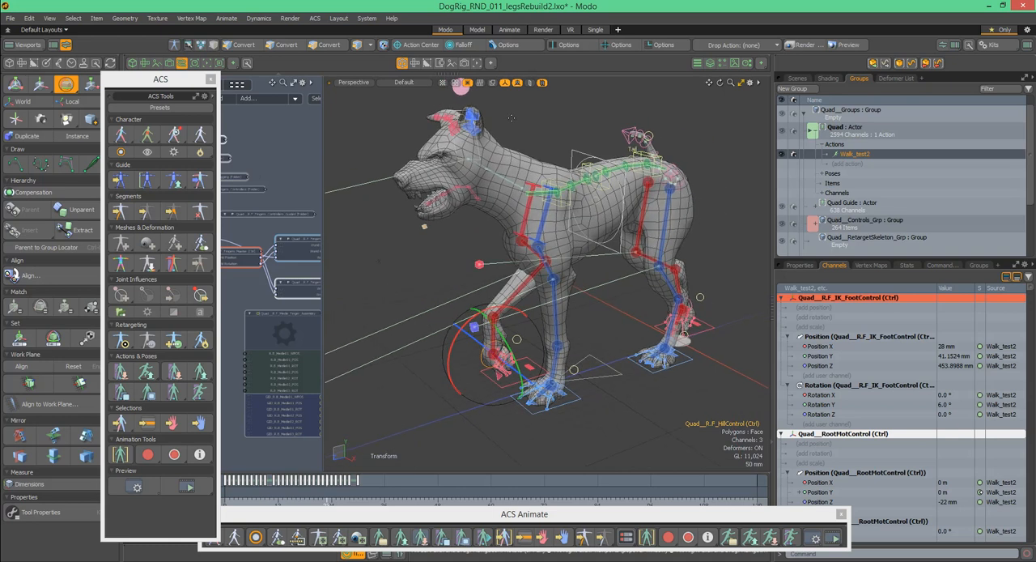
- Select every control of the ears segment starting from the Quad__R.EarsHost control, and clear the selection
left_click(505, 114)
scroll(483, 112, "up", 3)
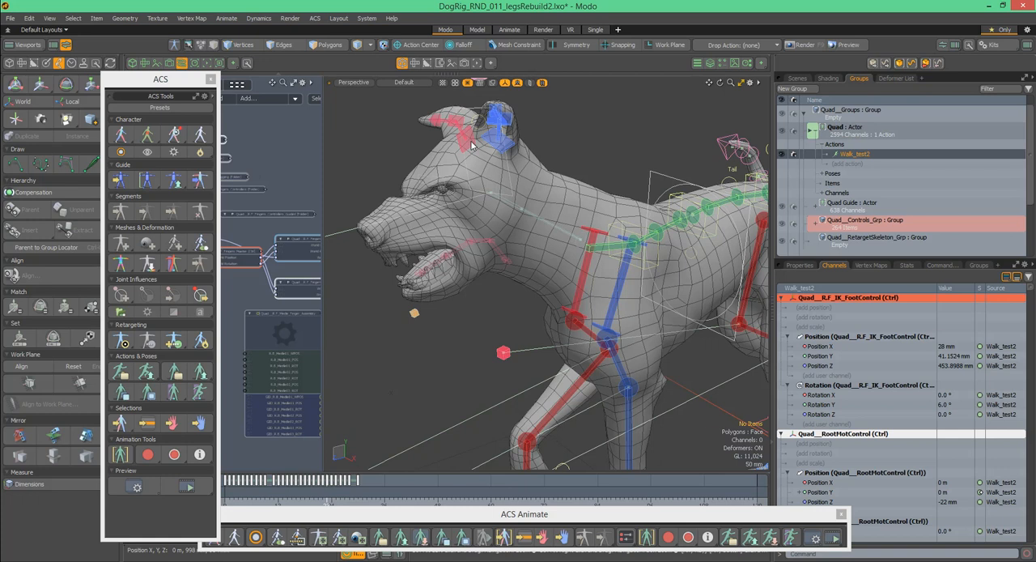
left_click(477, 145)
right_click(479, 142)
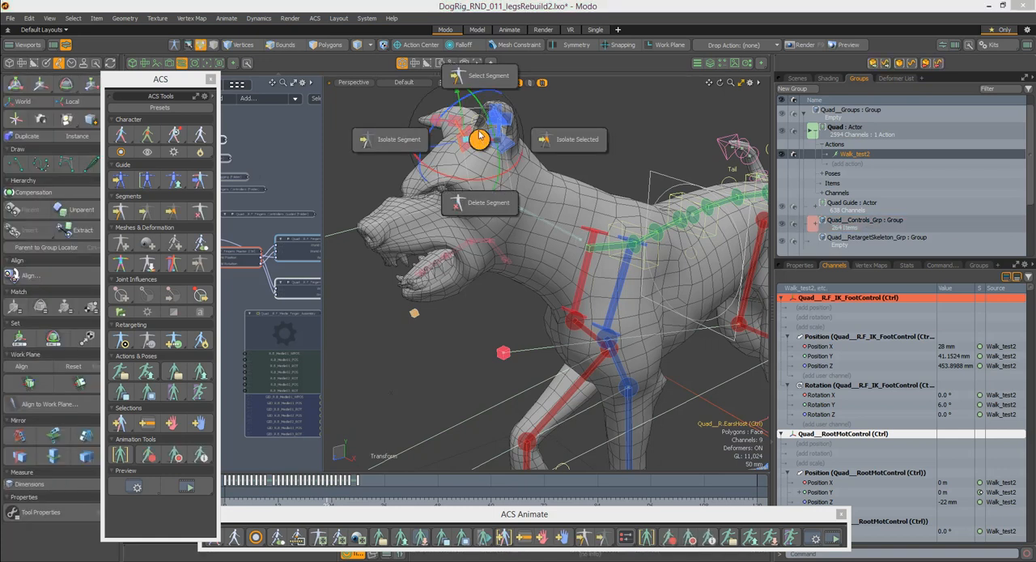
left_click(488, 75)
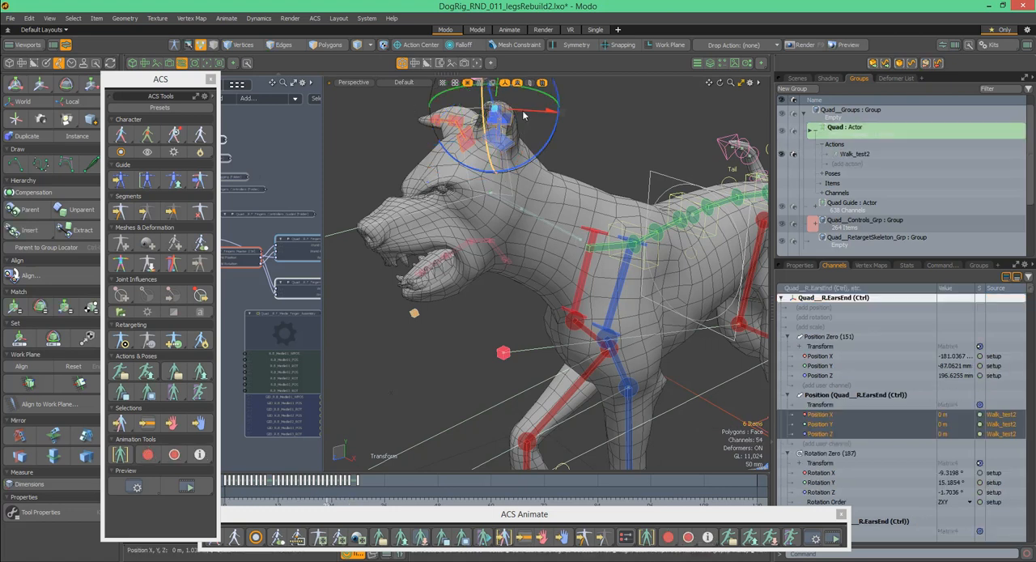
left_click_drag(515, 146, 574, 139, "alt")
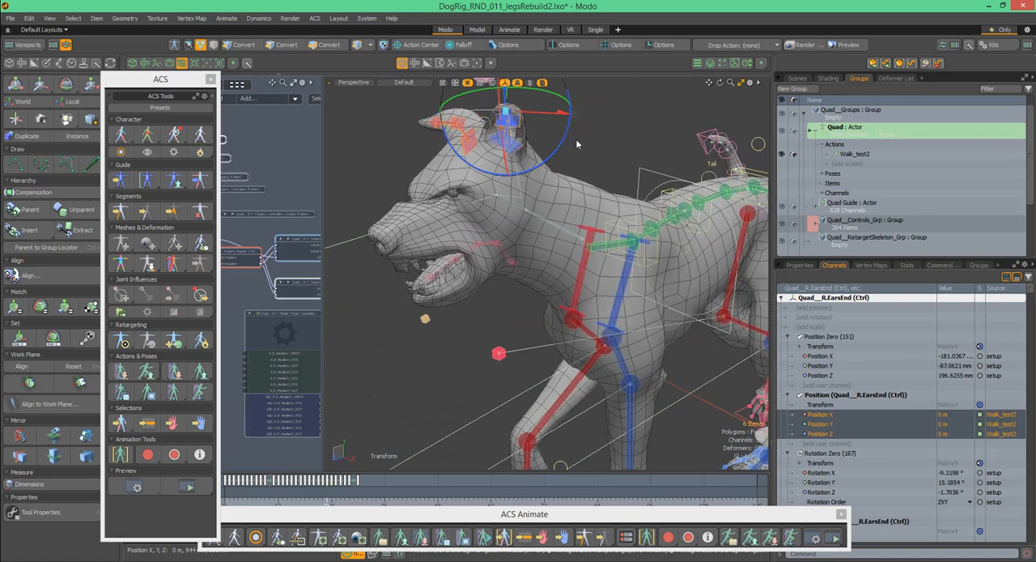
left_click_drag(482, 133, 479, 204, "ctrl+alt")
- Open the ACS Pose Presets, place the window beside the dog and show the Face pose collection
left_click_drag(665, 241, 615, 231, "alt")
scroll(677, 247, "down", 6)
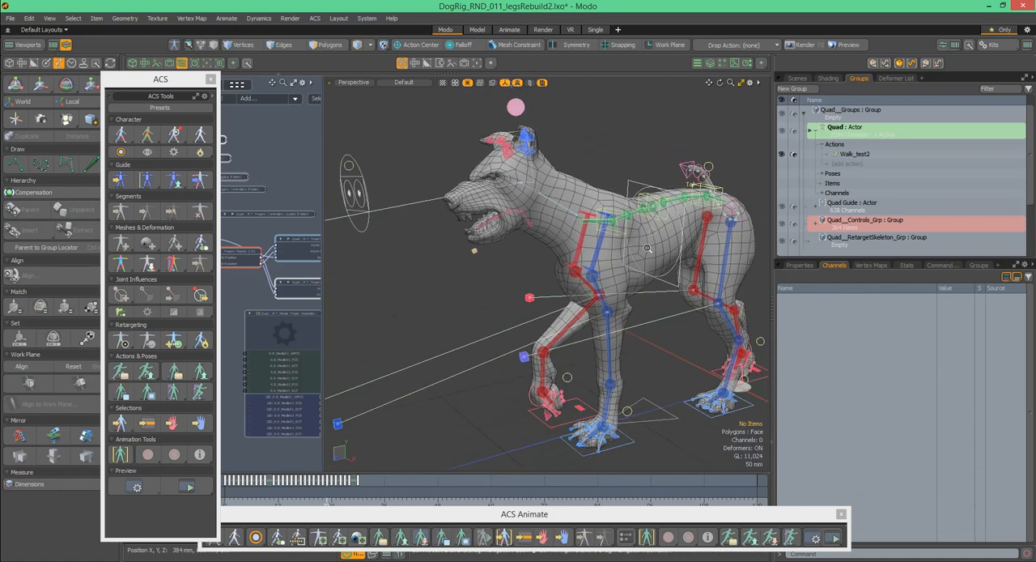
scroll(679, 249, "up", 5)
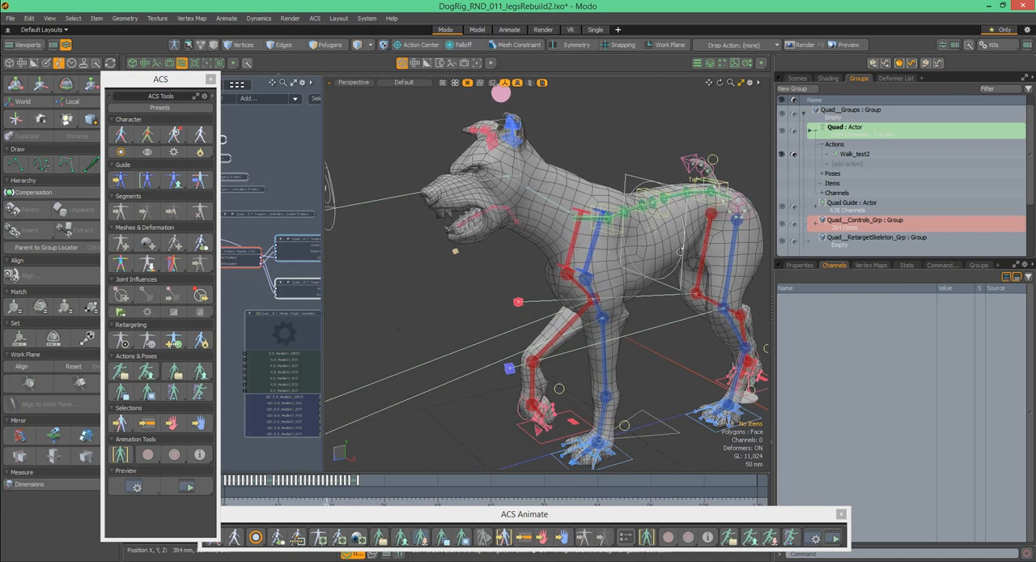
left_click_drag(680, 251, 683, 251, "alt")
left_click(400, 539)
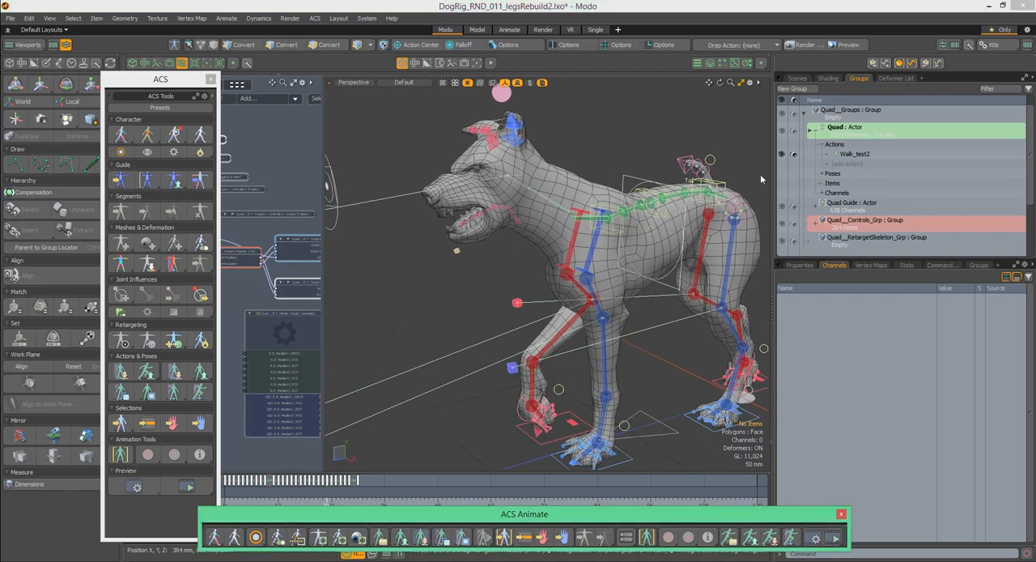
left_click(506, 144)
left_click_drag(453, 137, 794, 78)
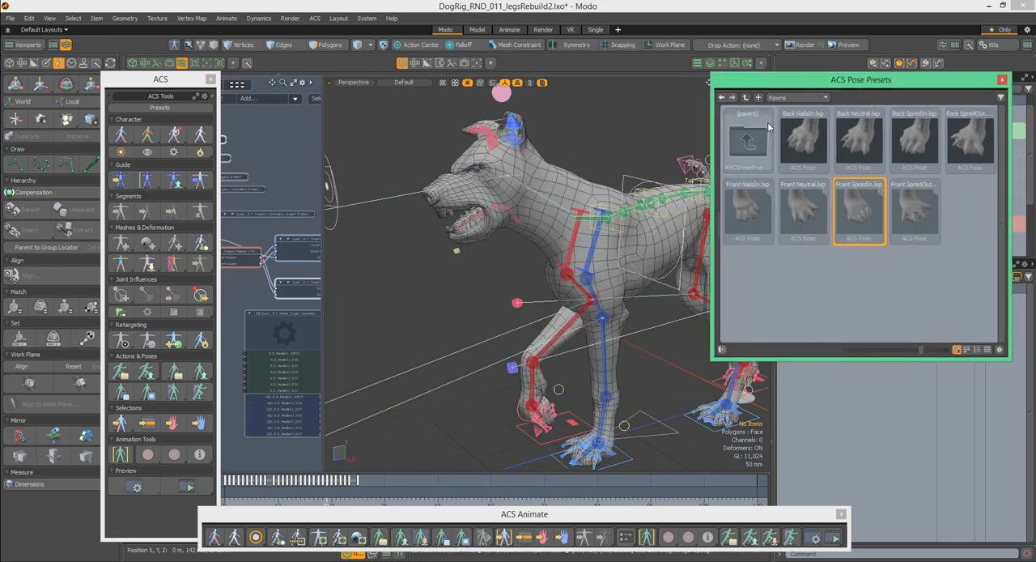
left_click(798, 98)
left_click(797, 88)
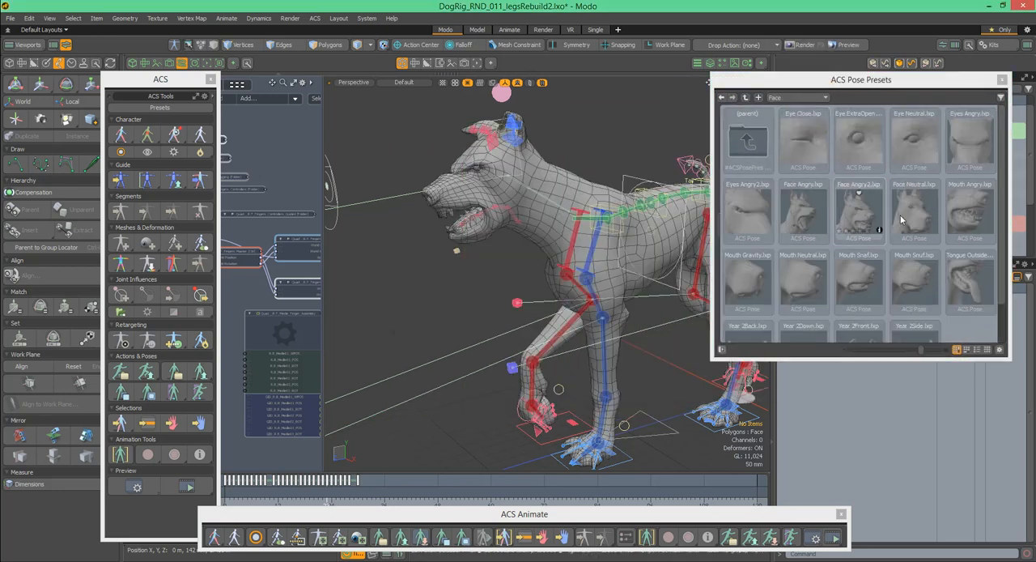
- Apply the Tongue Outside face pose to the dog and check it at a different frame
double_click(974, 284)
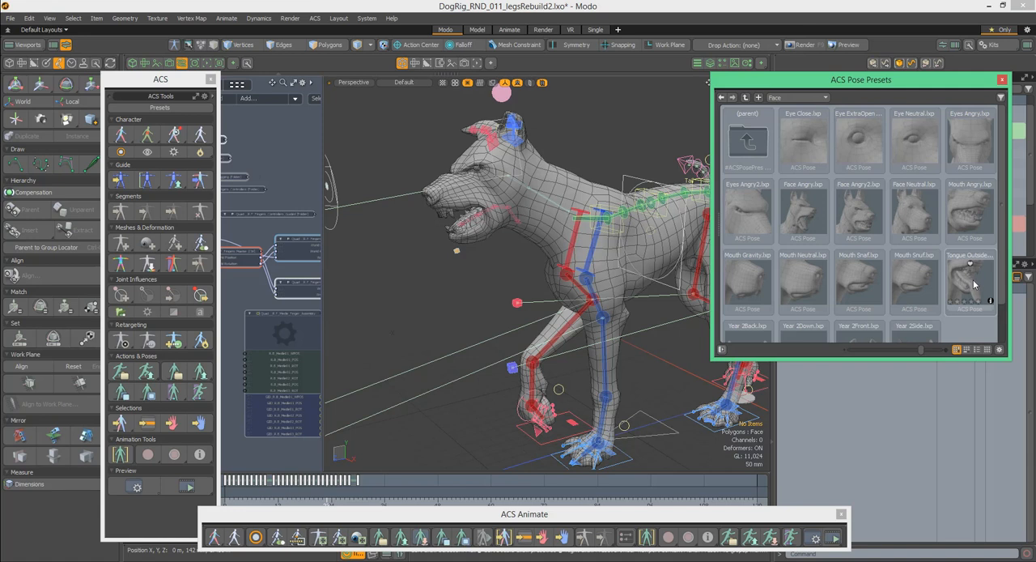
left_click_drag(707, 366, 650, 375)
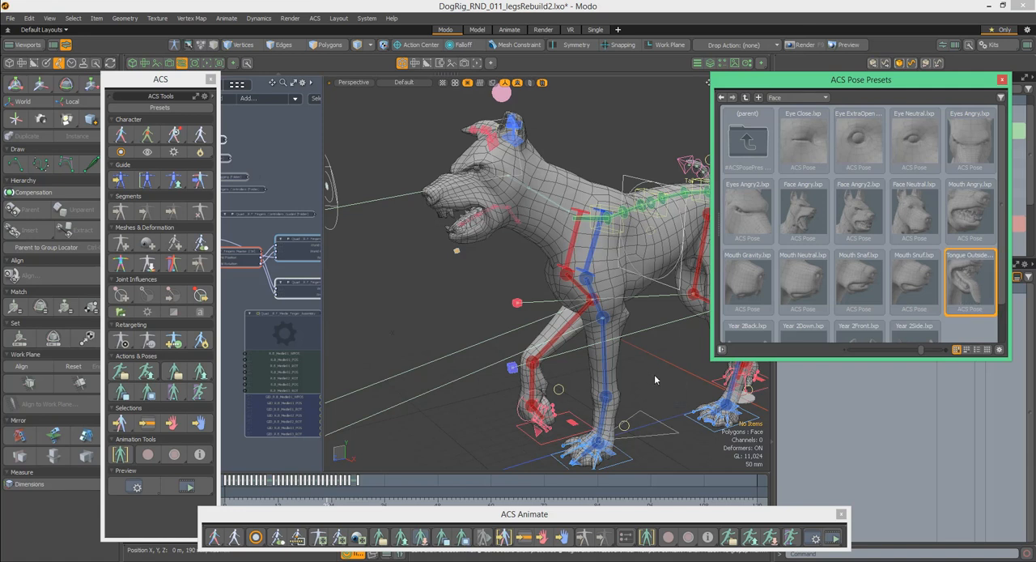
left_click(327, 502)
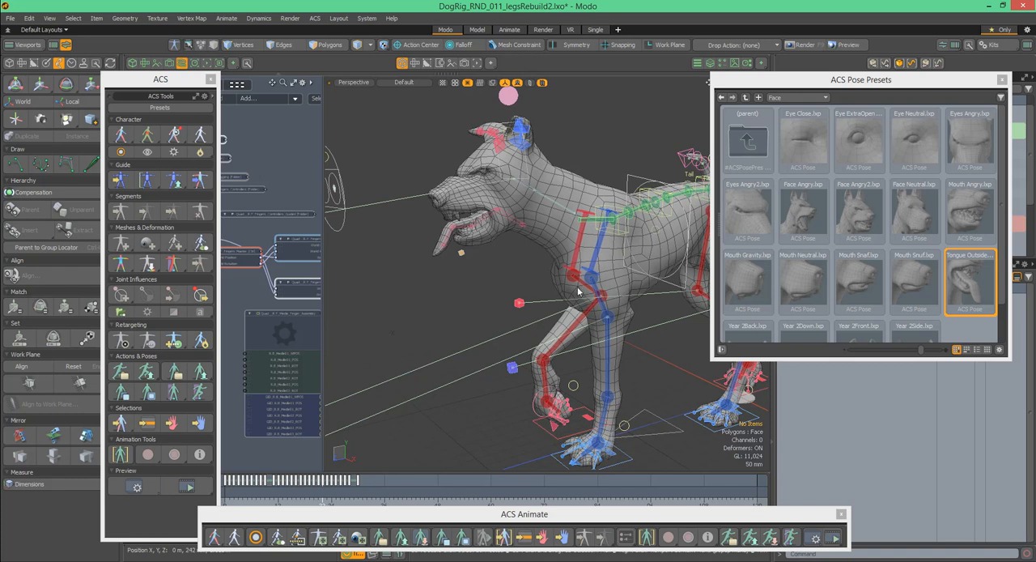
- Move the pose presets window clear of the groups list and delete the Walk_test2 action from the Quad actor
left_click_drag(879, 84, 911, 216)
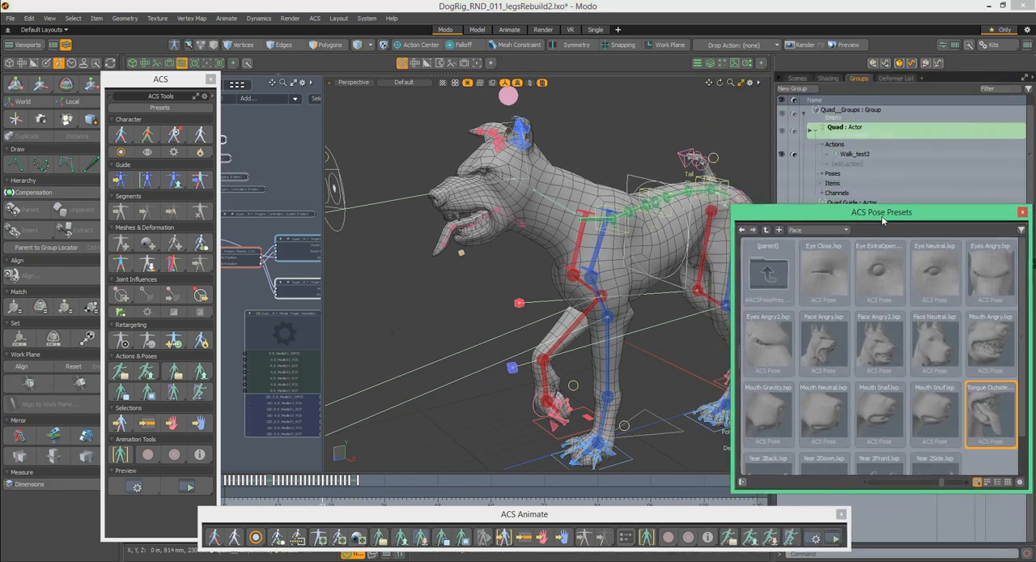
mouse_move(588, 159)
left_mouse_down("alt")
mouse_move(625, 174)
mouse_move(604, 170)
left_mouse_up("alt")
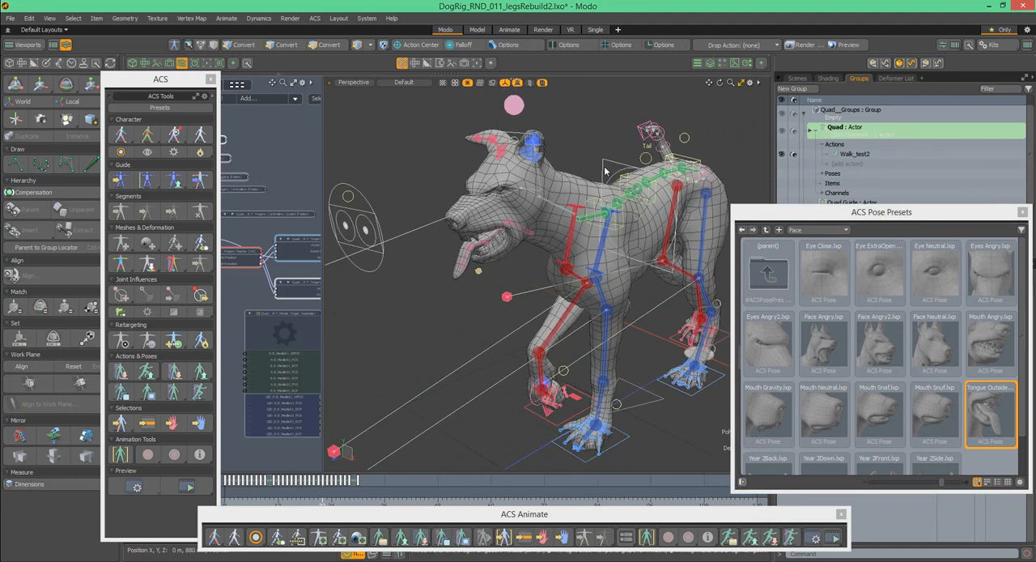
left_click(869, 156)
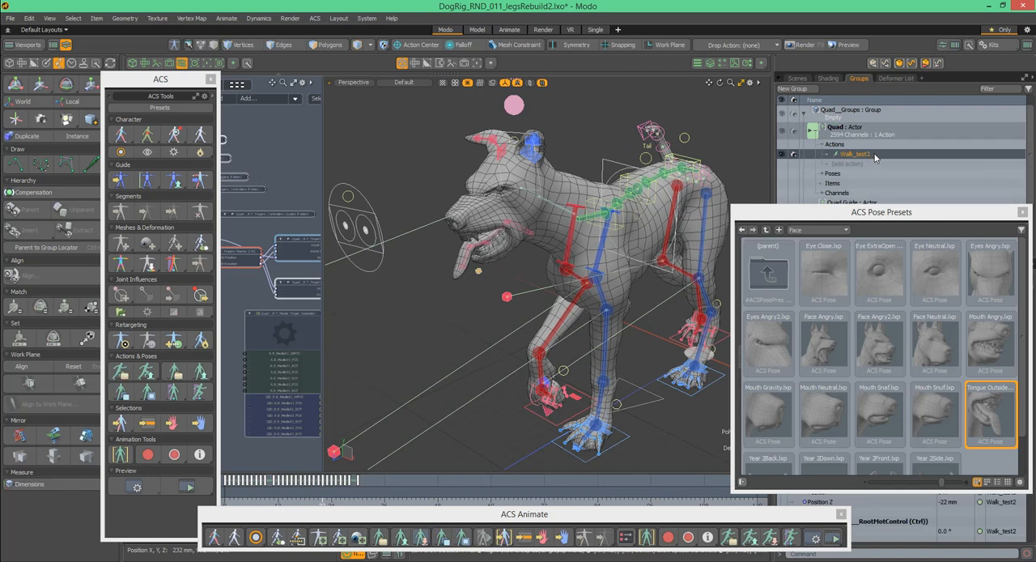
right_click(876, 156)
left_click(879, 187)
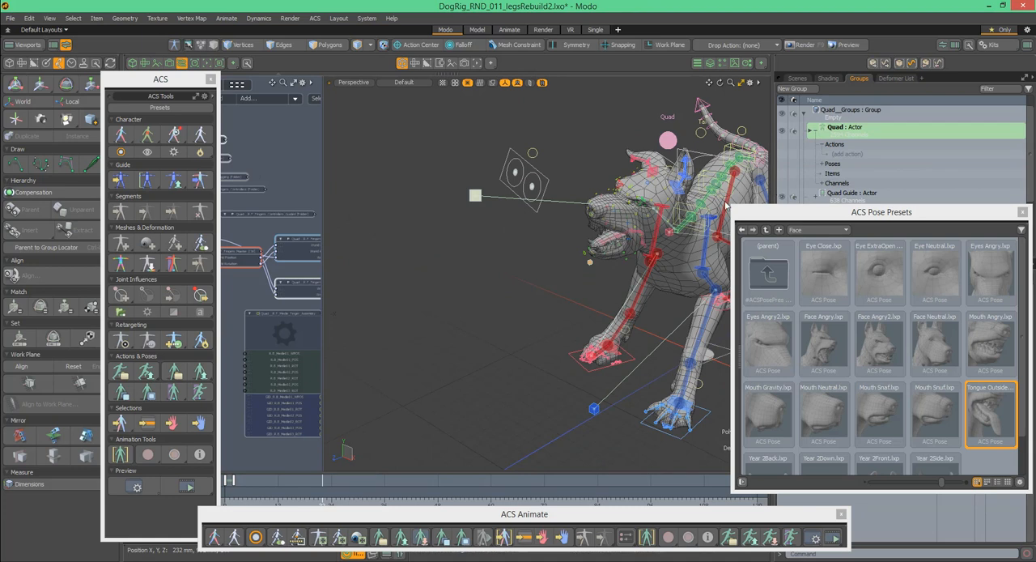
left_click_drag(663, 192, 600, 176, "alt")
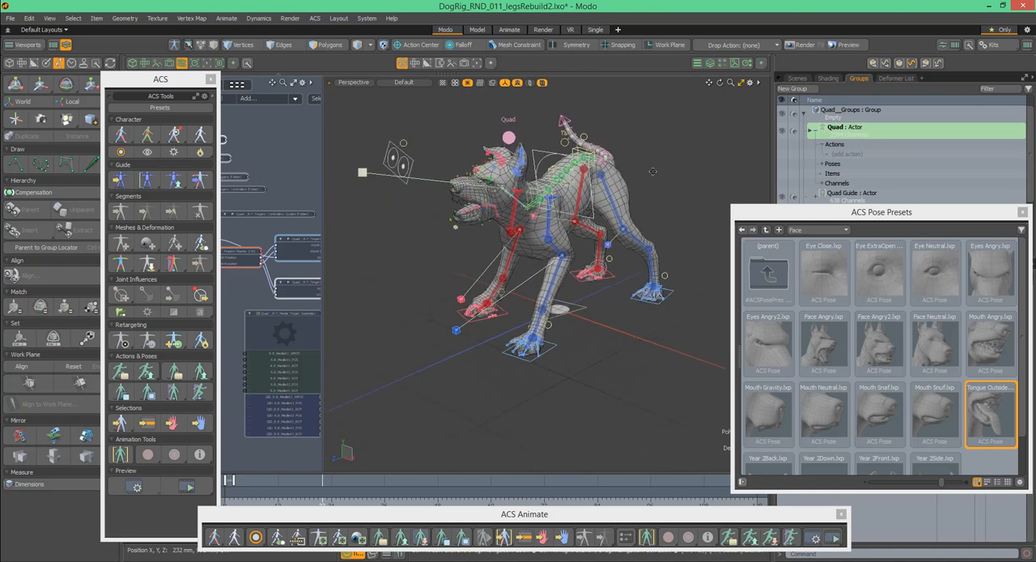
- Examine the posed dog rig from the front and side, covering its legs, spine, tail and head controls
left_click_drag(534, 187, 564, 241, "alt+shift")
scroll(608, 230, "up", 5)
scroll(611, 231, "down", 4)
left_click_drag(607, 240, 512, 236, "alt")
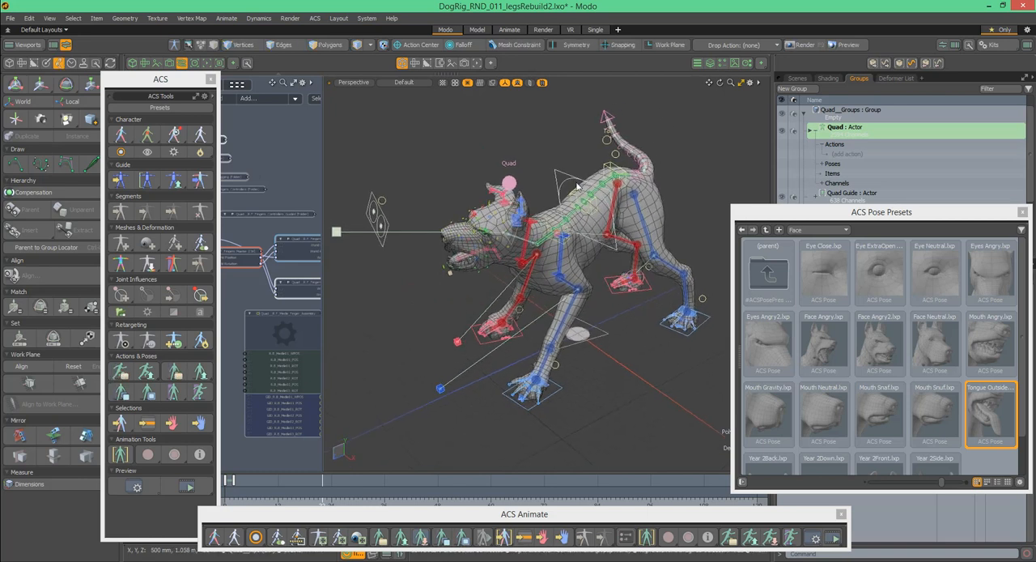
left_click_drag(574, 163, 582, 186, "alt")
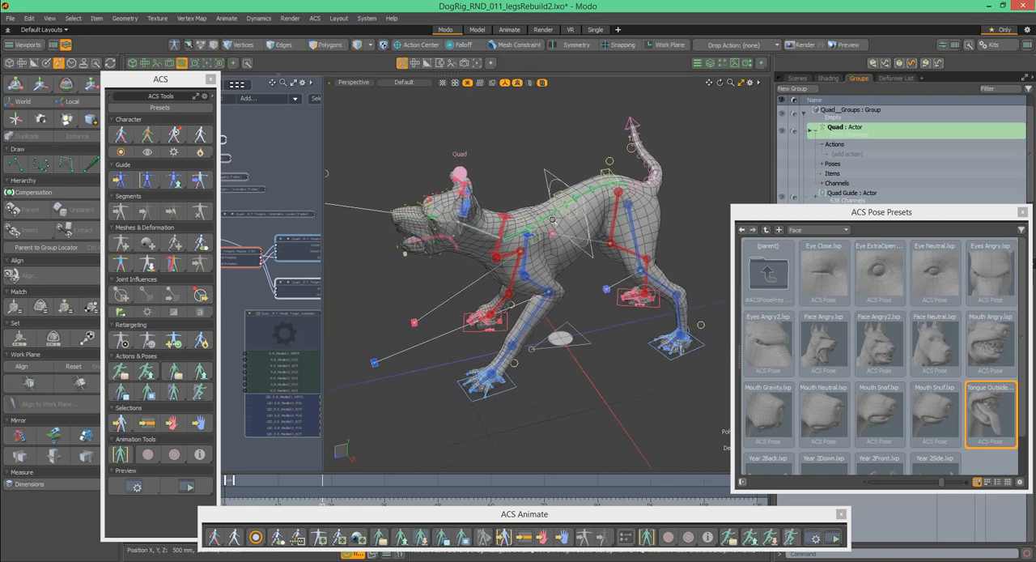
scroll(564, 217, "up", 3)
scroll(564, 217, "down", 3)
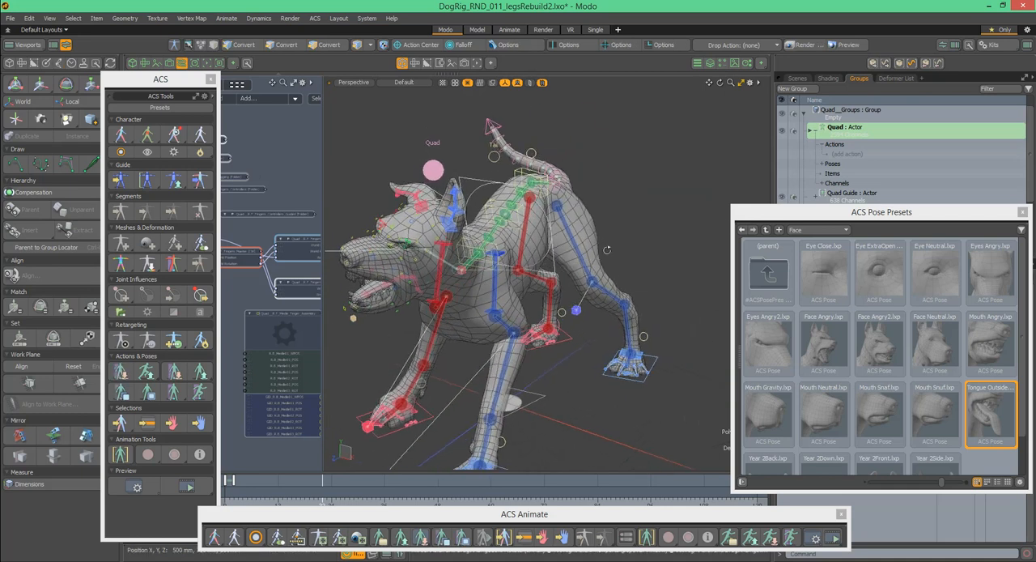
left_click_drag(607, 250, 630, 210, "alt")
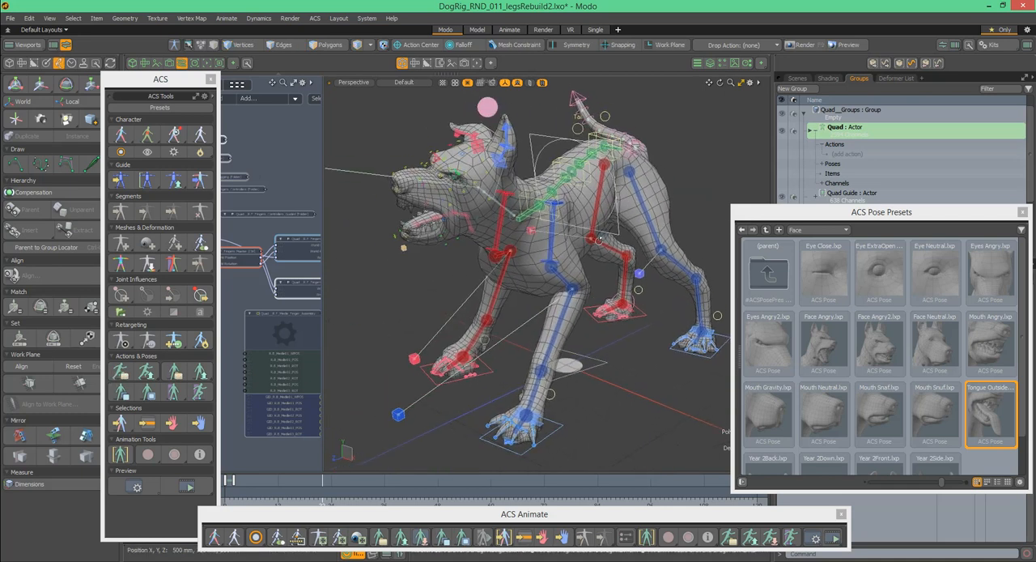
left_click_drag(552, 244, 576, 248, "alt")
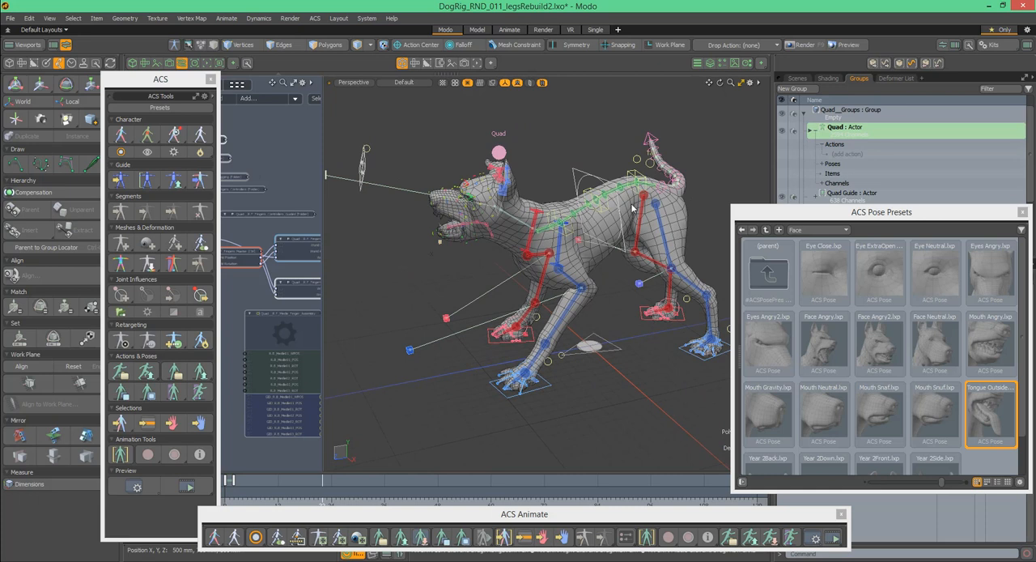
left_click_drag(630, 212, 554, 275, "alt")
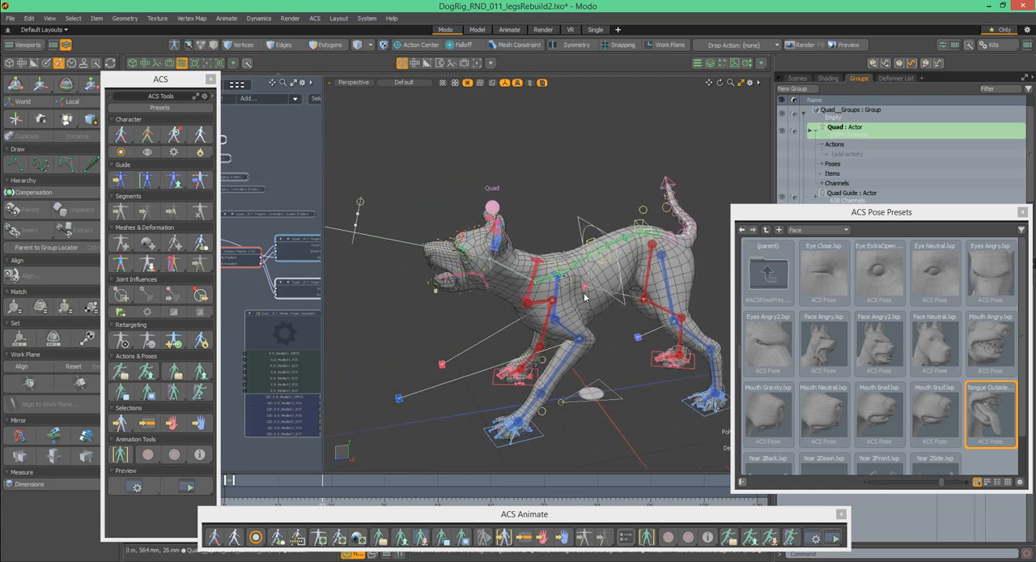
mouse_move(615, 219)
left_mouse_down("alt")
mouse_move(558, 225)
mouse_move(602, 218)
left_mouse_up("alt")
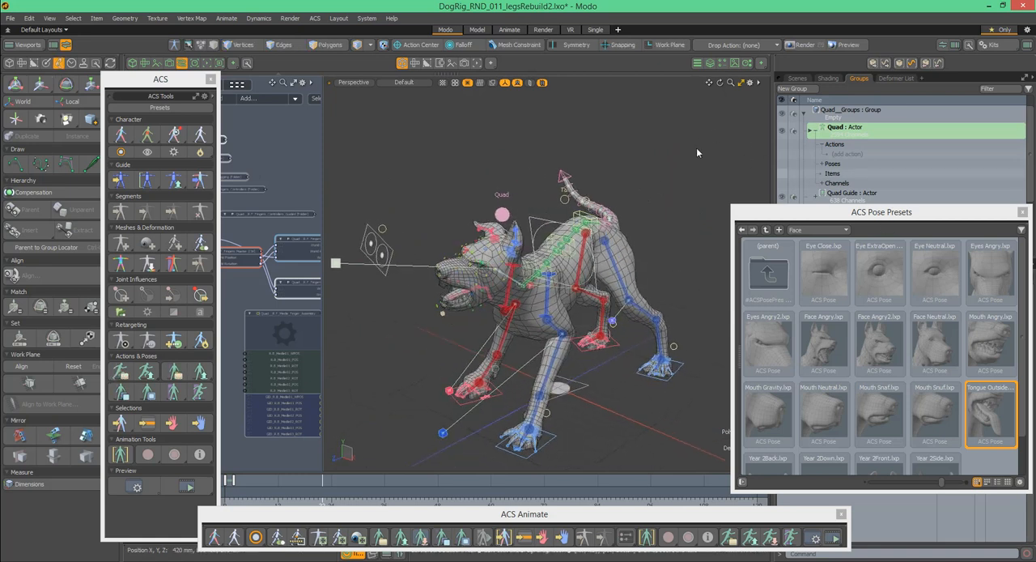
left_click_drag(626, 213, 570, 259, "alt")
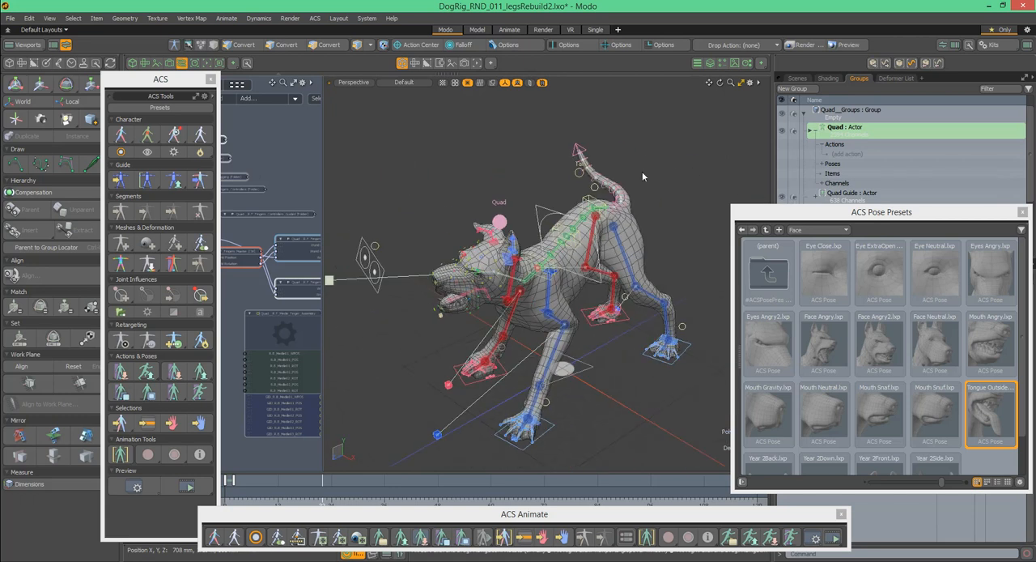
left_click_drag(667, 175, 602, 151, "alt")
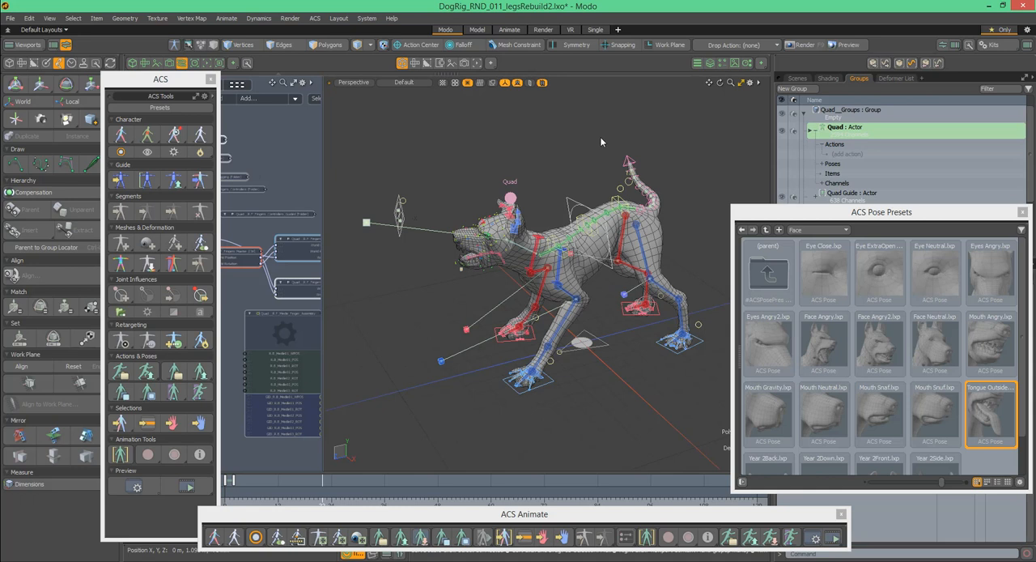
mouse_move(680, 200)
left_mouse_down("alt")
mouse_move(652, 199)
mouse_move(685, 204)
left_mouse_up("alt")
left_click_drag(593, 195, 609, 181, "ctrl+alt")
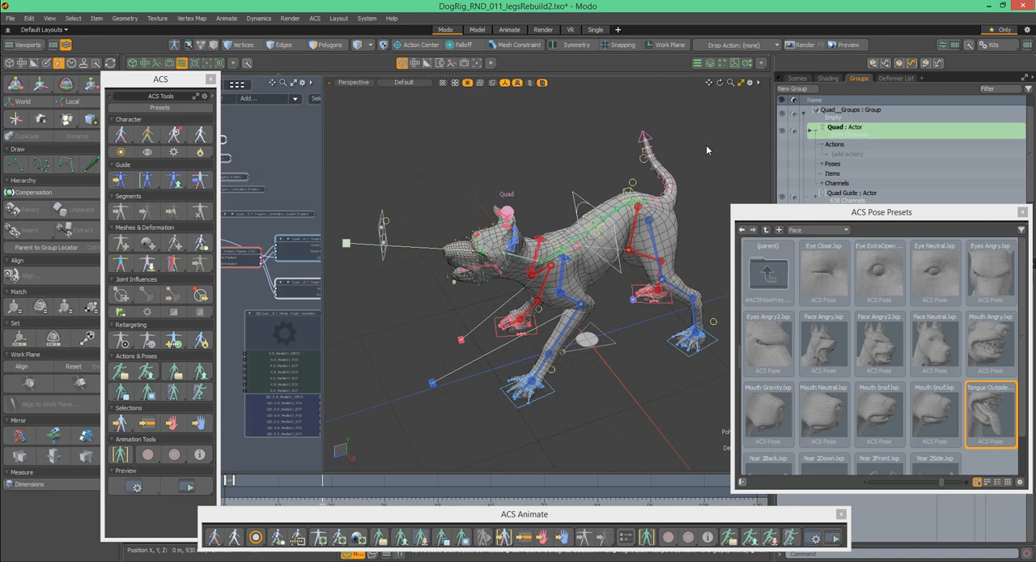
left_click_drag(654, 198, 639, 178, "alt")
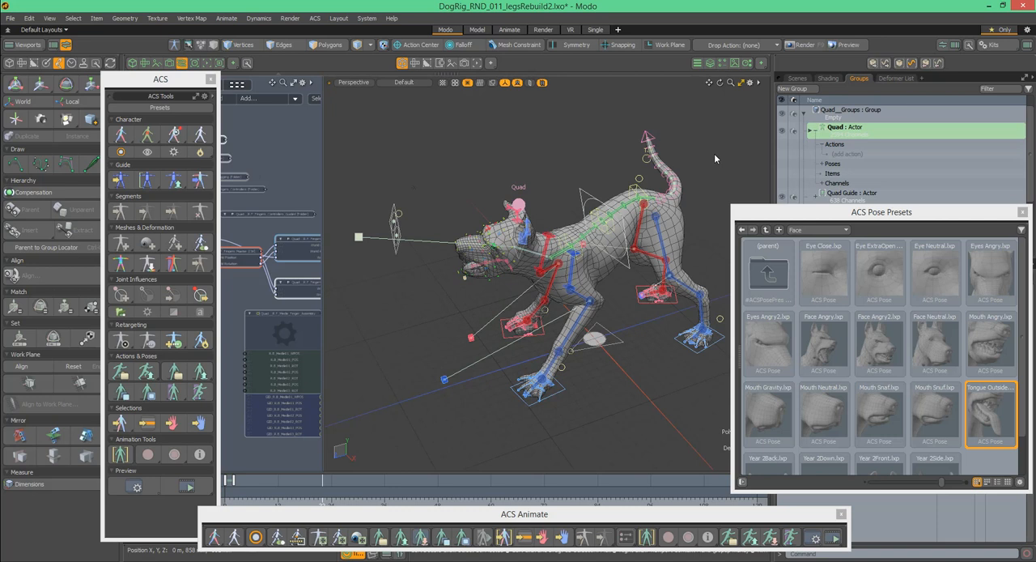
left_click_drag(710, 186, 729, 196, "alt")
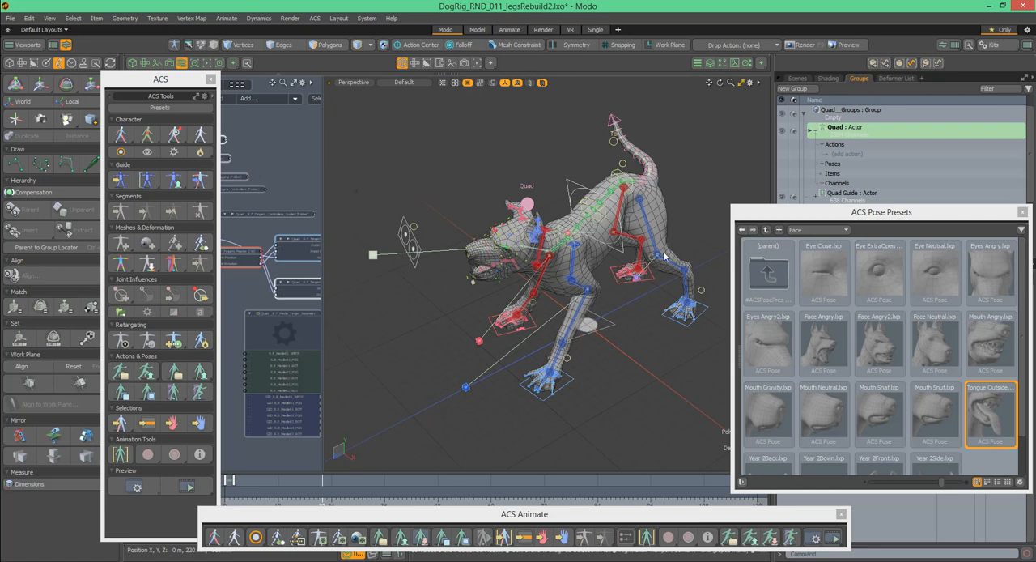
mouse_move(682, 221)
left_mouse_down("alt")
mouse_move(694, 231)
mouse_move(641, 202)
mouse_move(698, 233)
mouse_move(689, 215)
left_mouse_up("alt")
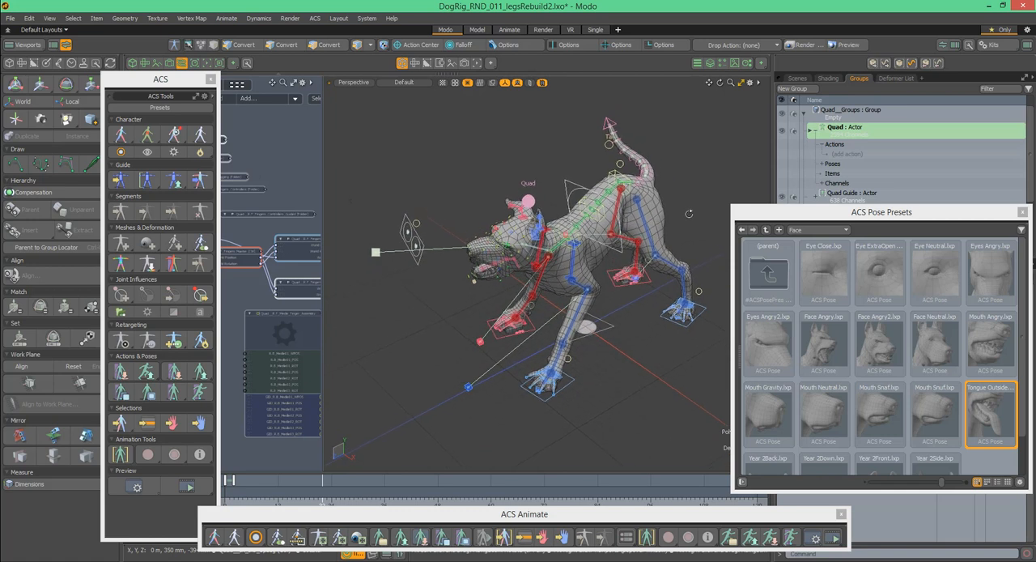
scroll(681, 211, "up", 2)
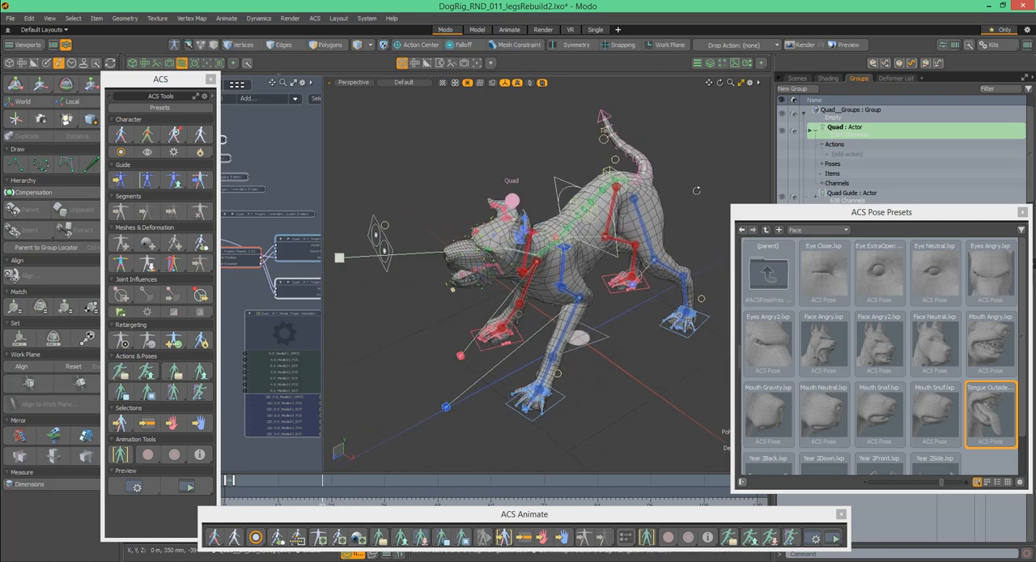
left_click_drag(676, 207, 695, 201, "alt")
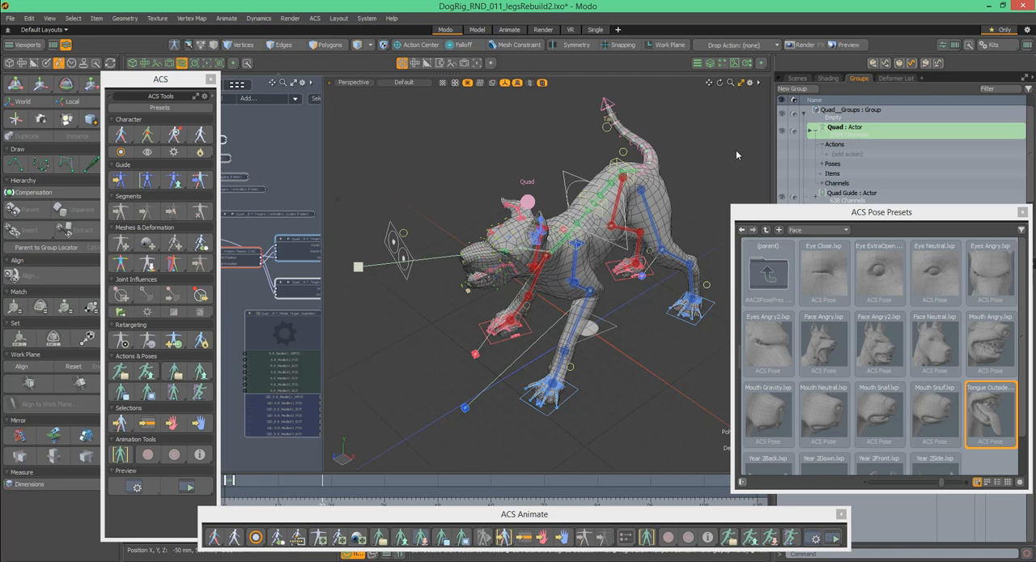
mouse_move(687, 179)
left_mouse_down("alt")
mouse_move(655, 166)
mouse_move(690, 181)
left_mouse_up("alt")
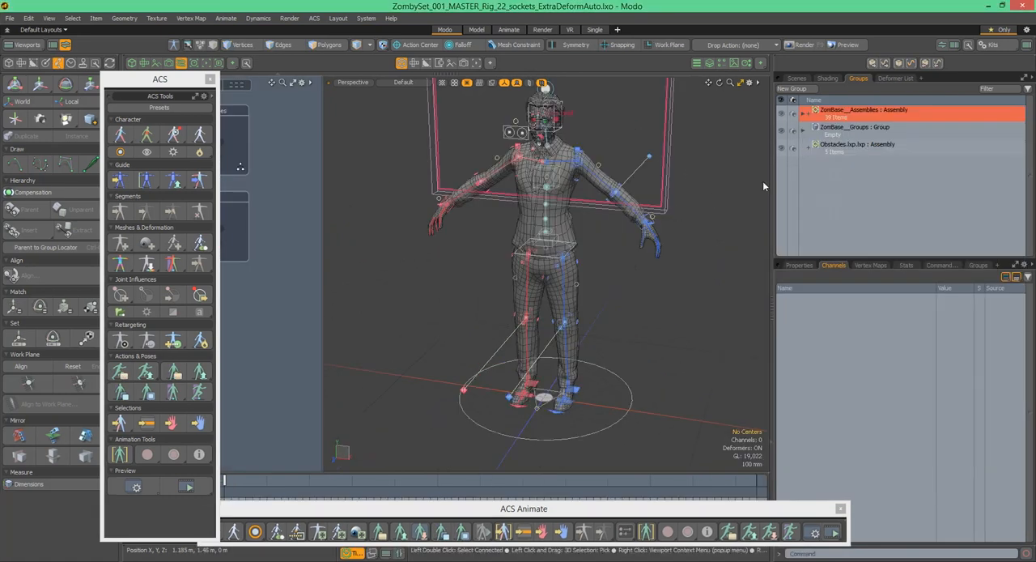
- Select the R.Elbow_Proximal control of the humanoid rig with the rotate handles active, and inspect the extra controls around the elbow and knees
left_click_drag(487, 203, 449, 262, "alt")
scroll(529, 205, "up", 5)
left_click(511, 211)
key("y")
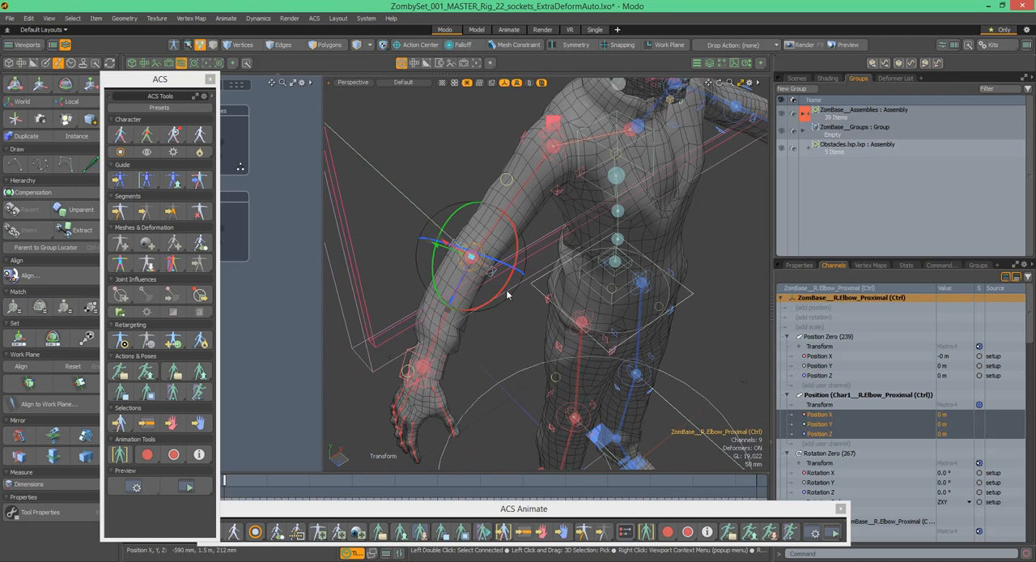
left_click_drag(486, 316, 450, 207, "alt")
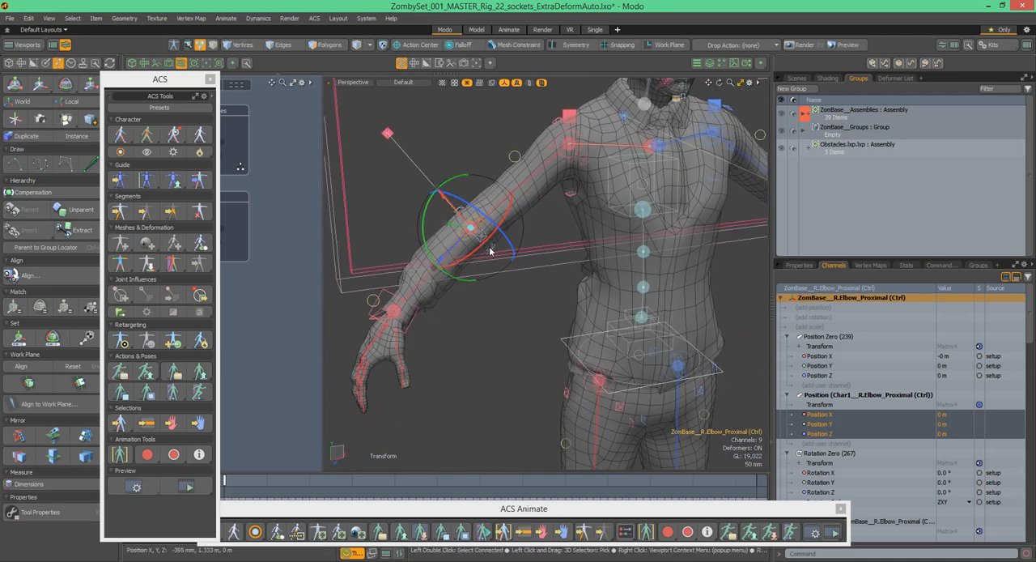
left_click_drag(486, 251, 540, 350, "alt+shift")
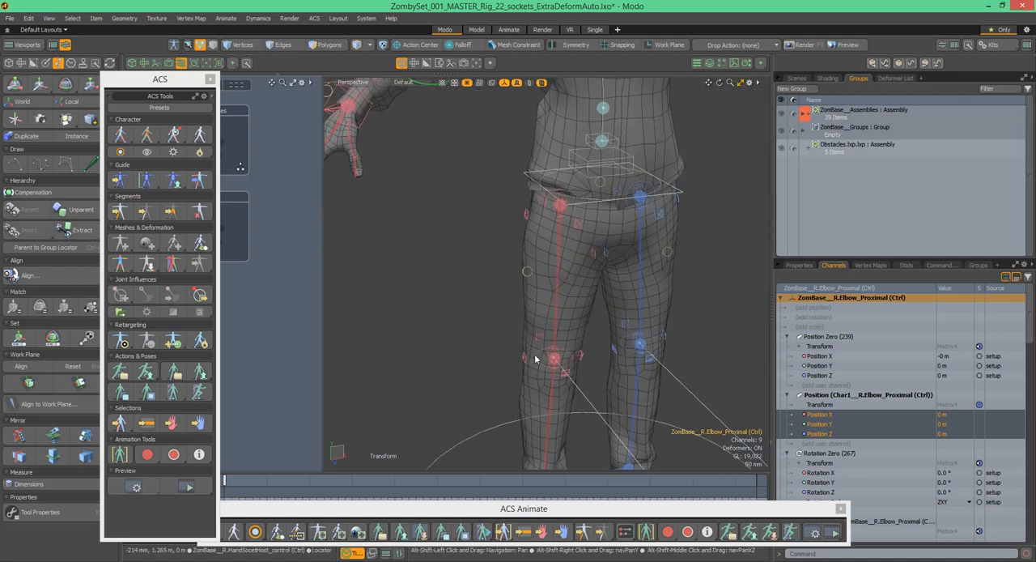
left_click_drag(530, 144, 503, 346, "alt+shift")
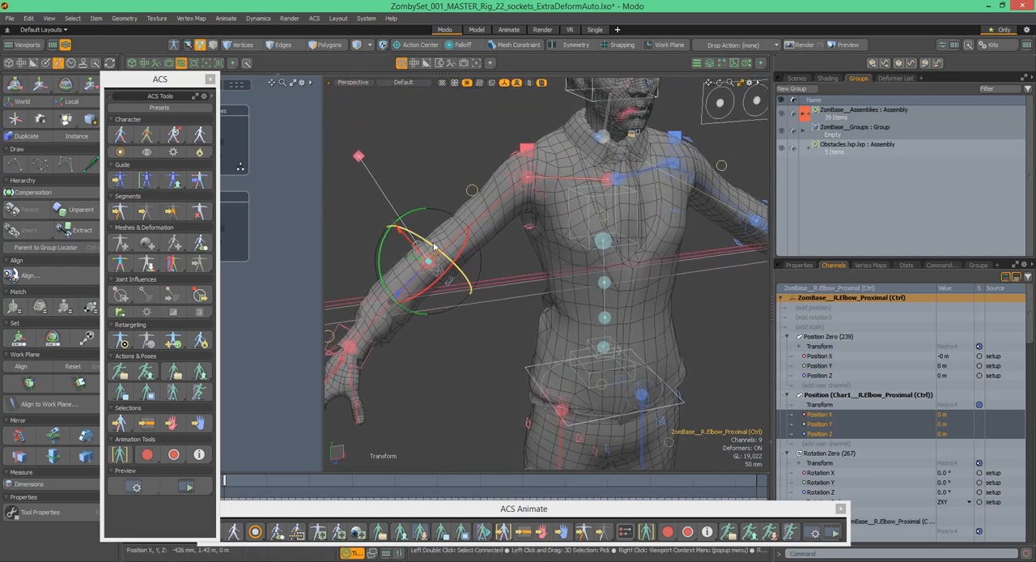
- Select the R.Arm_FK control of the right upper arm and examine the shoulder and elbow from several angles
left_click_drag(527, 183, 758, 153, "alt")
left_click_drag(423, 275, 563, 211, "alt+shift")
scroll(563, 211, "down", 5)
left_click_drag(584, 177, 578, 228, "alt+shift")
left_click(554, 185)
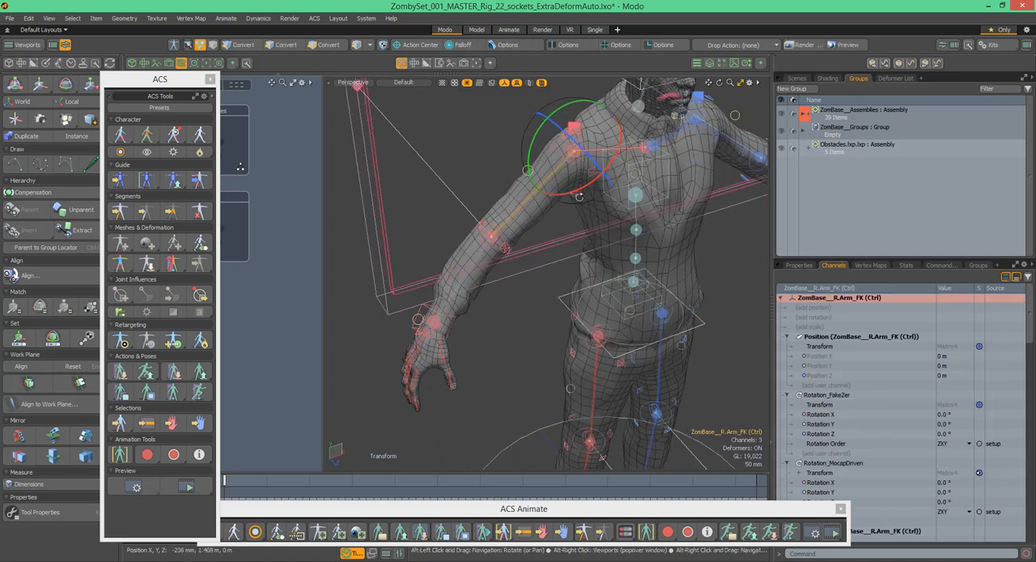
mouse_move(570, 193)
left_mouse_down()
mouse_move(596, 187)
mouse_move(614, 166)
mouse_move(591, 187)
mouse_move(500, 172)
mouse_move(581, 183)
mouse_move(570, 191)
left_mouse_up()
left_click_drag(569, 196, 528, 208, "alt")
- Select the R.ForeArm_FK control, inspect the elbow's shape up close, and move on to the legs
left_click(543, 274)
scroll(541, 174, "up", 5)
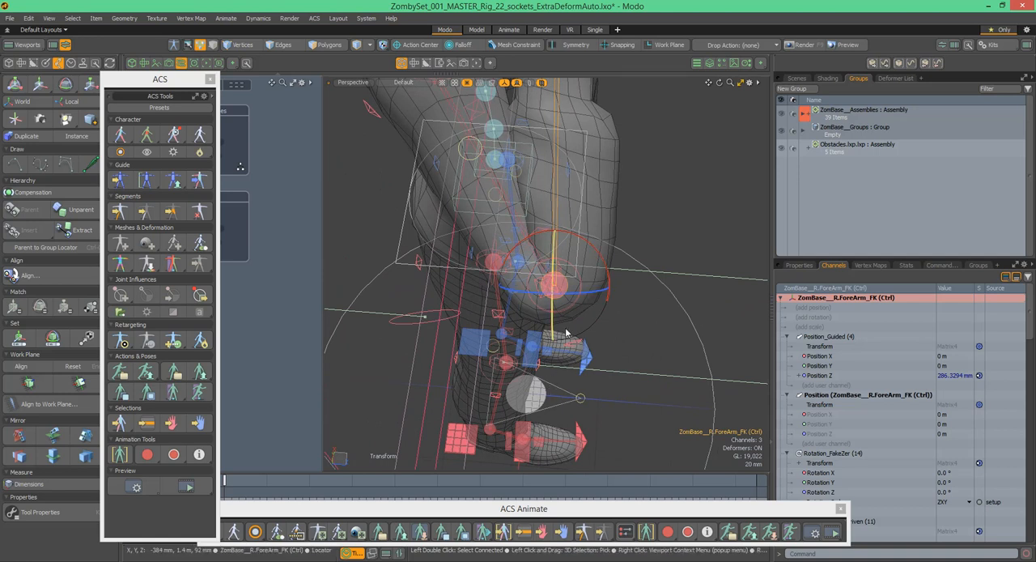
left_click_drag(557, 311, 552, 217, "alt")
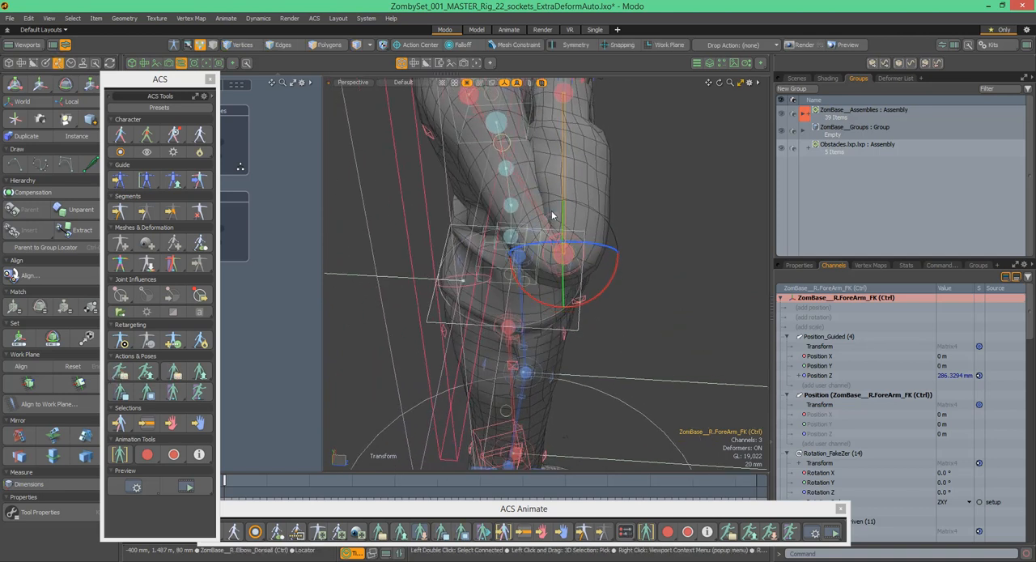
left_click_drag(564, 254, 548, 203, "alt")
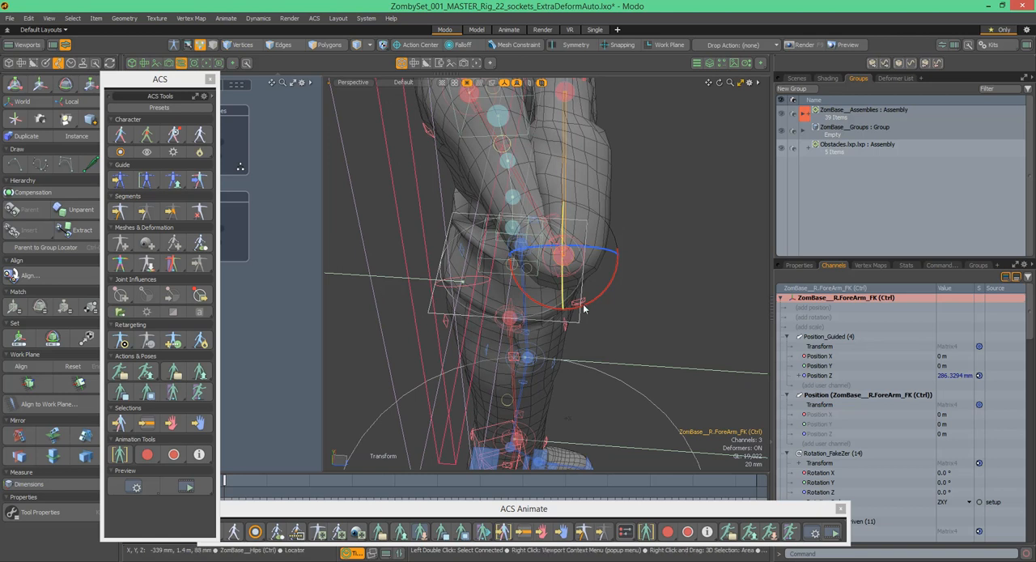
left_click_drag(605, 245, 572, 182, "alt")
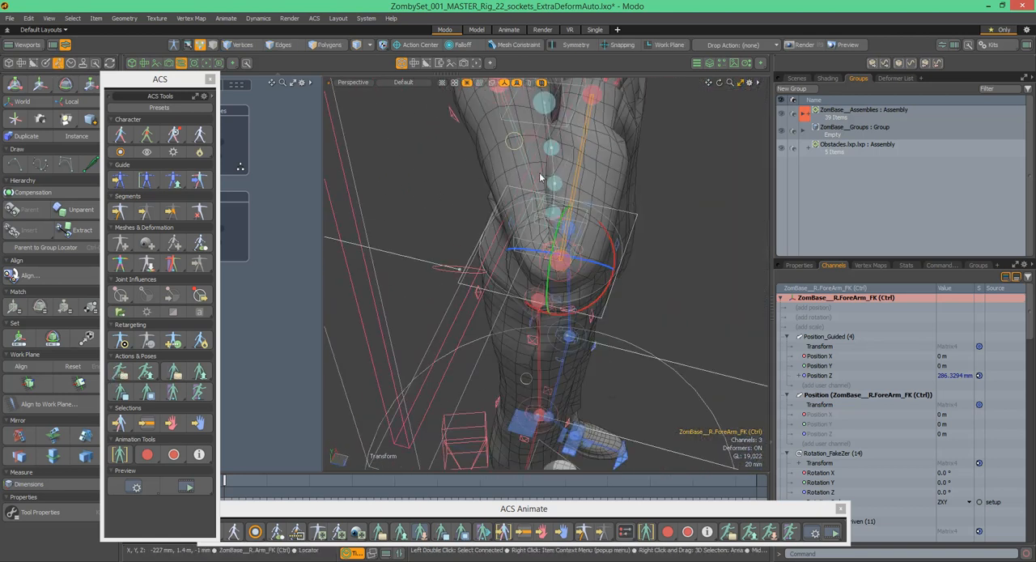
left_click_drag(627, 231, 572, 187, "alt")
left_click_drag(547, 263, 533, 294)
left_click_drag(435, 329, 364, 249)
left_click_drag(461, 299, 476, 319)
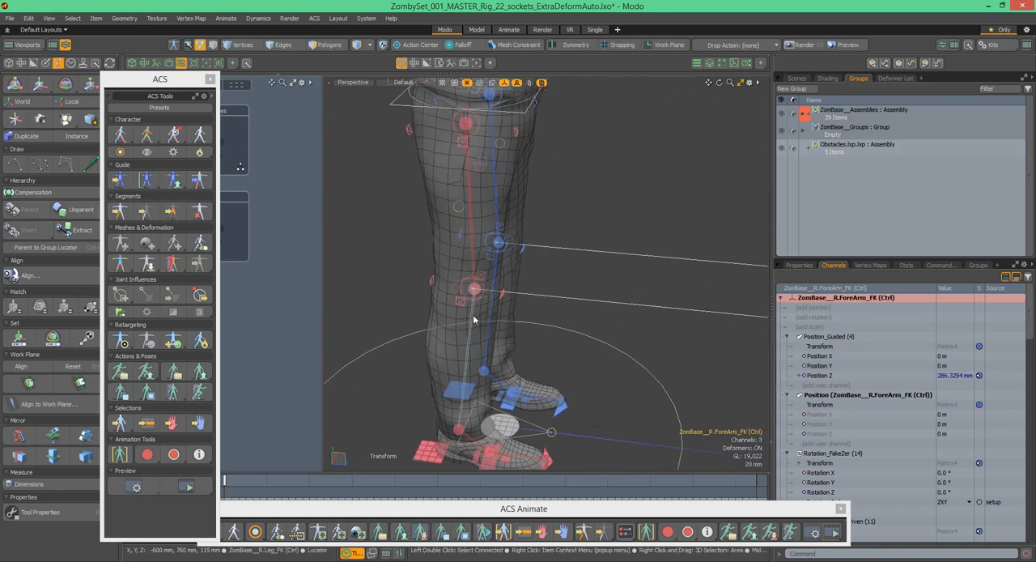
- Try to rotate the right leg at the knee and undo the change
left_click(486, 310)
left_click_drag(497, 265, 508, 299)
key("ctrl+z")
- Select the R.Leg_CH channel control, show its control and settings channels in the viewport, and dismiss them
left_click_drag(564, 198, 560, 200, "alt")
left_click(567, 198)
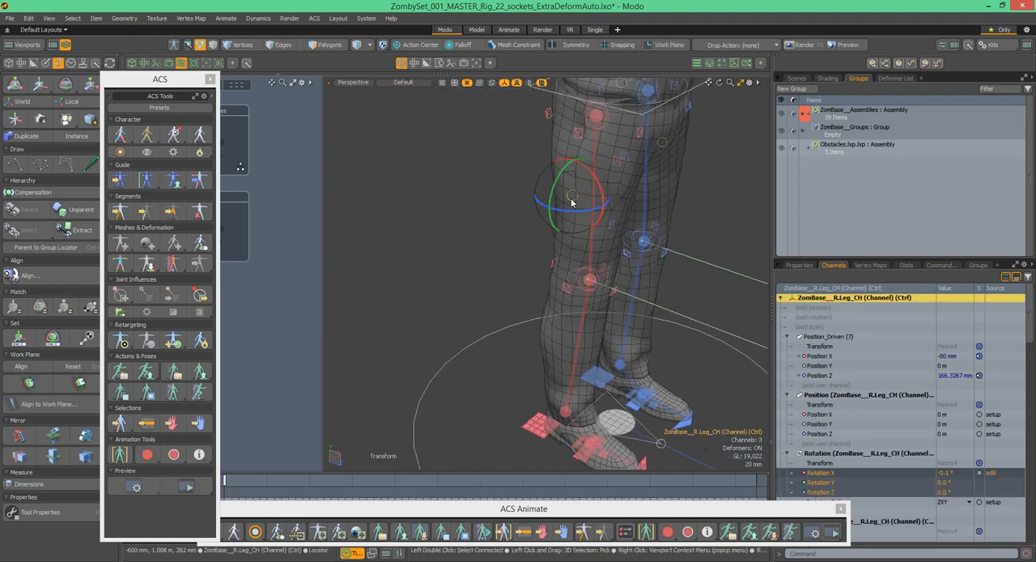
key("Escape")
key("Escape")
left_click(570, 200)
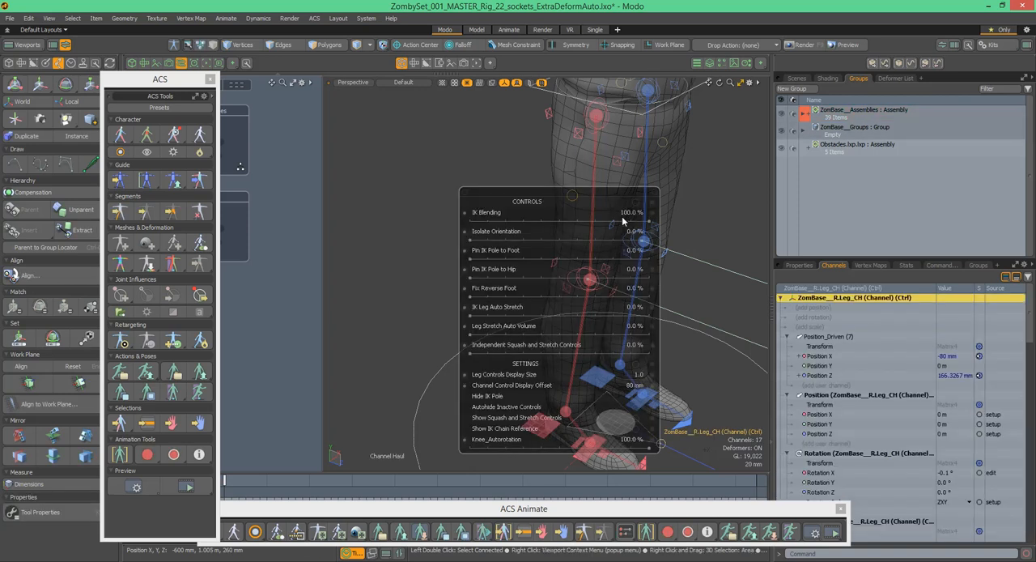
key("Escape")
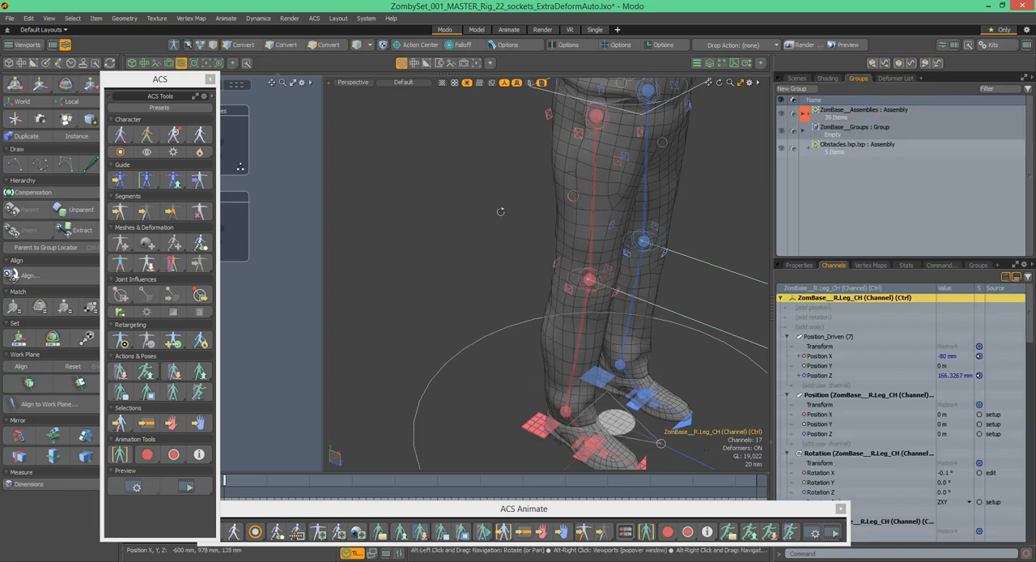
- Select the R.Leg_FK control and rotate the right lower leg slightly at the knee
left_click_drag(496, 208, 518, 212, "alt")
left_click(519, 298)
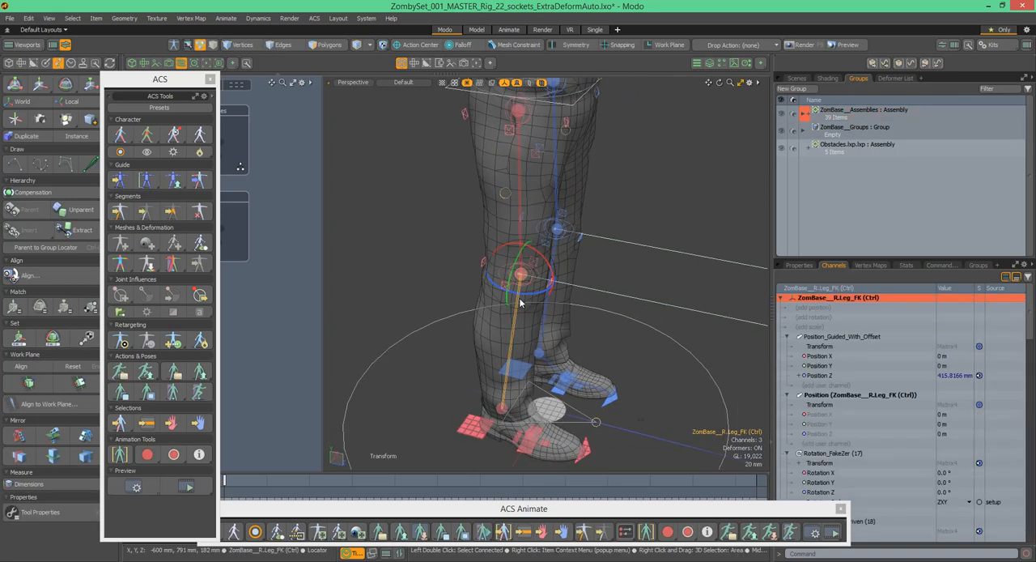
mouse_move(549, 261)
left_mouse_down()
mouse_move(543, 299)
mouse_move(522, 308)
mouse_move(551, 257)
mouse_move(541, 298)
mouse_move(517, 307)
mouse_move(558, 252)
left_mouse_up()
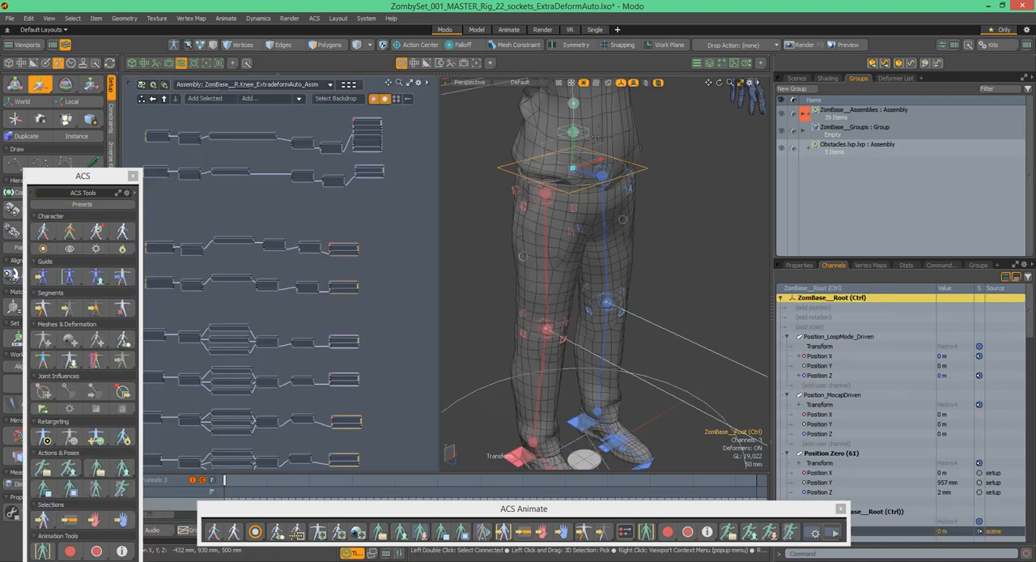
- Lower the ZomBase__Root control so both legs fold into a deep crouch, and inspect the bent knees from several sides
left_click_drag(595, 137, 616, 349, "alt")
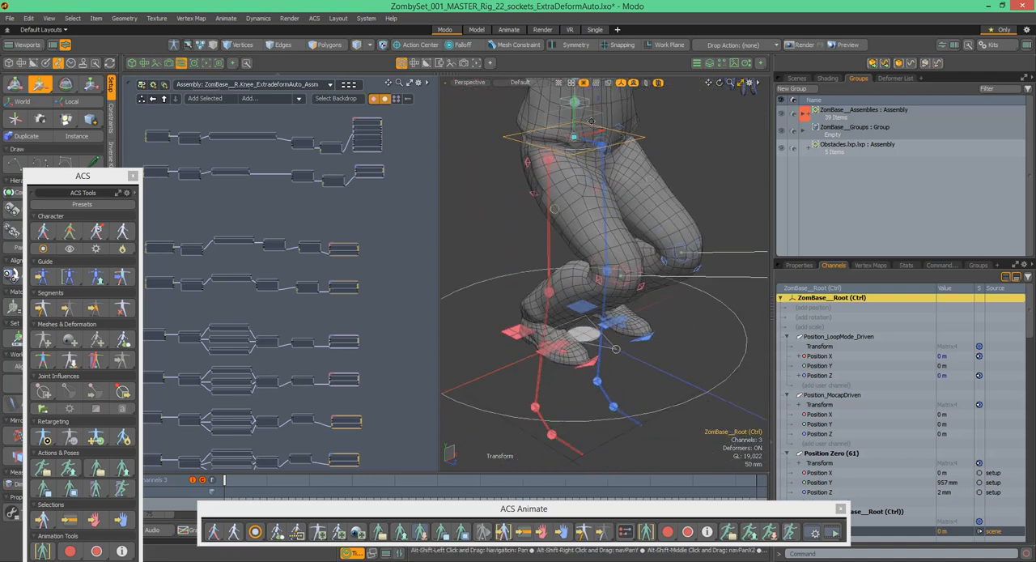
left_click_drag(575, 108, 575, 194)
left_click_drag(570, 241, 709, 148, "alt")
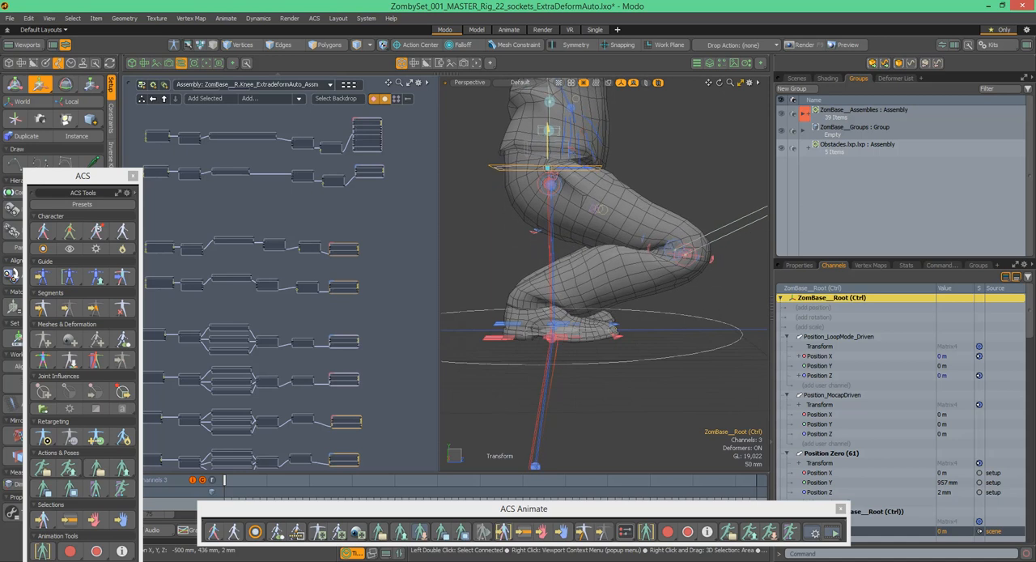
left_click_drag(559, 174, 587, 237, "alt")
left_click_drag(671, 242, 657, 218, "alt")
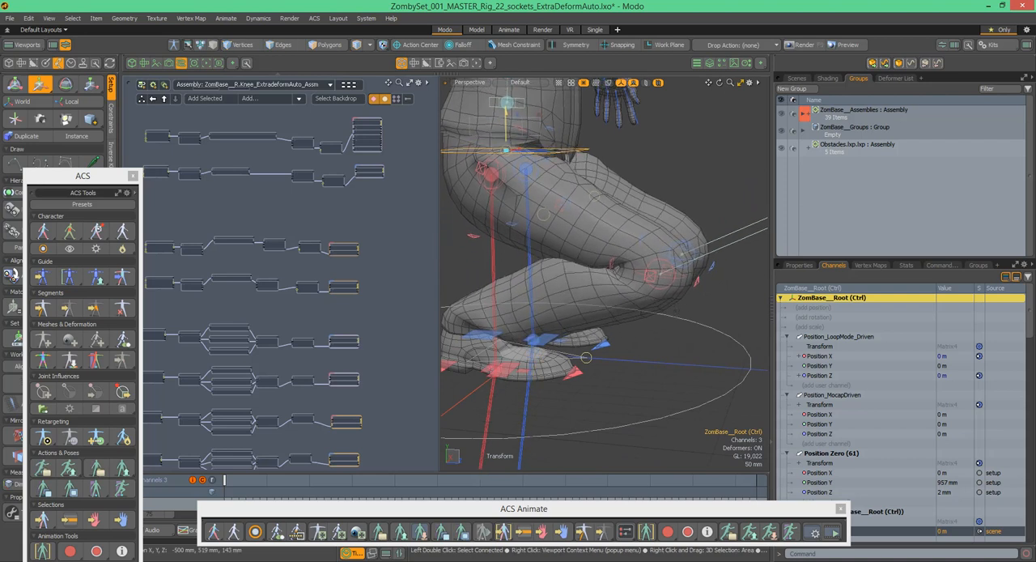
left_click_drag(716, 240, 667, 241, "alt")
key("space")
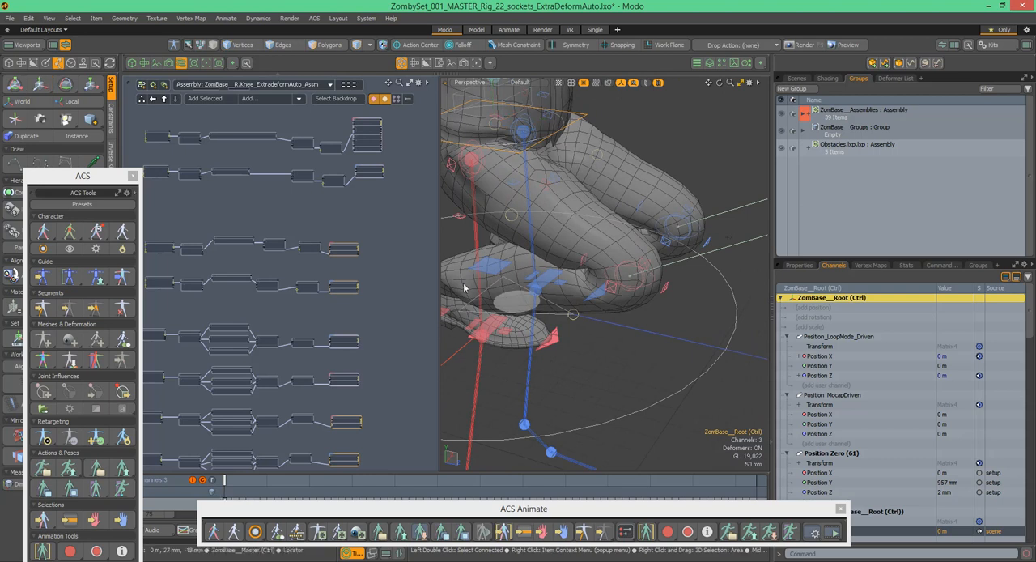
- Select the R.Leg_CH channel control, try a lower Knee_Autorotation, and set it back to 100% while watching the bent knee
left_click_drag(552, 206, 539, 210, "alt")
left_click(522, 220)
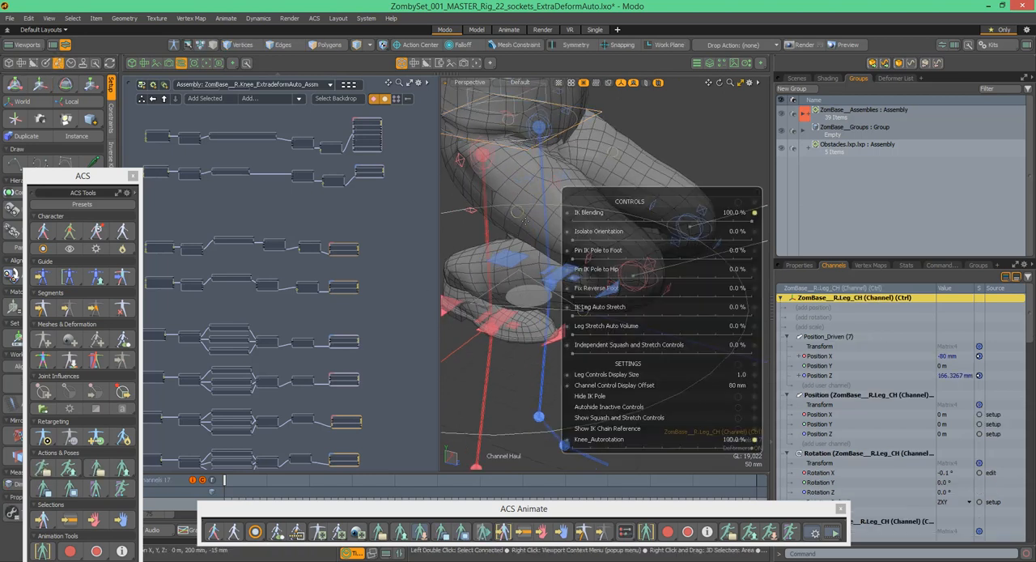
left_click_drag(620, 205, 565, 157)
left_click_drag(561, 226, 614, 253)
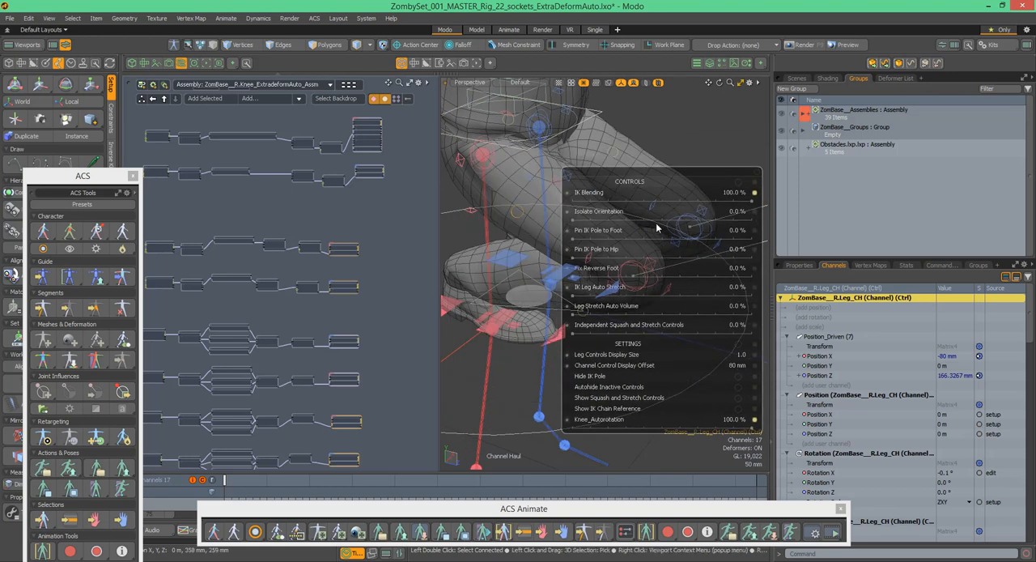
left_click_drag(442, 188, 267, 188)
left_click_drag(512, 177, 441, 202)
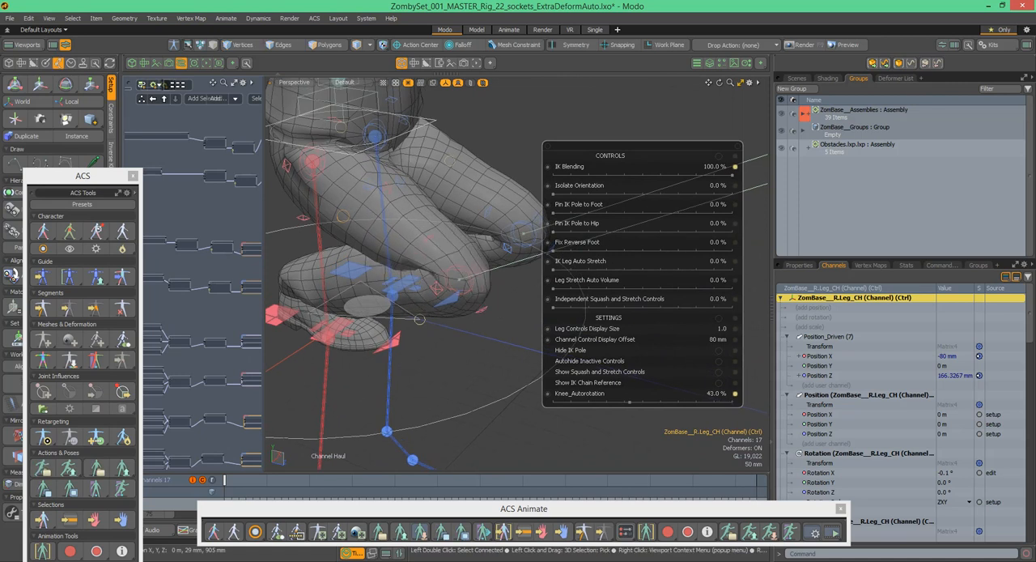
left_click_drag(483, 343, 591, 347, "alt")
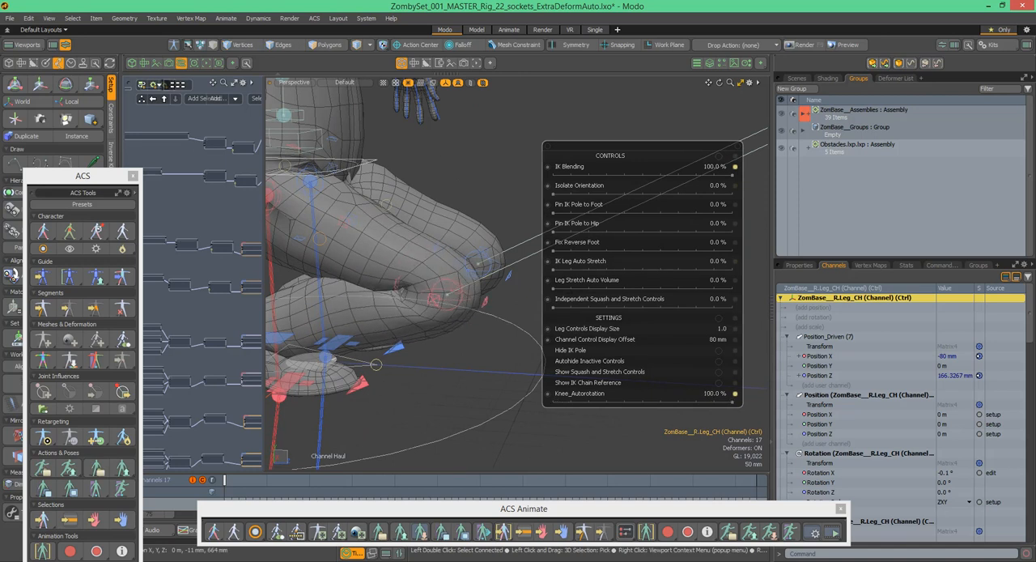
- Select the Output X to Matrix From Euler (3) Input X relationship node, view its curve in the Graph Editor, and deselect it
left_click(245, 211)
left_click_drag(265, 215, 462, 230)
left_click_drag(367, 234, 407, 211, "alt+shift")
left_click_drag(291, 235, 441, 204, "ctrl+alt")
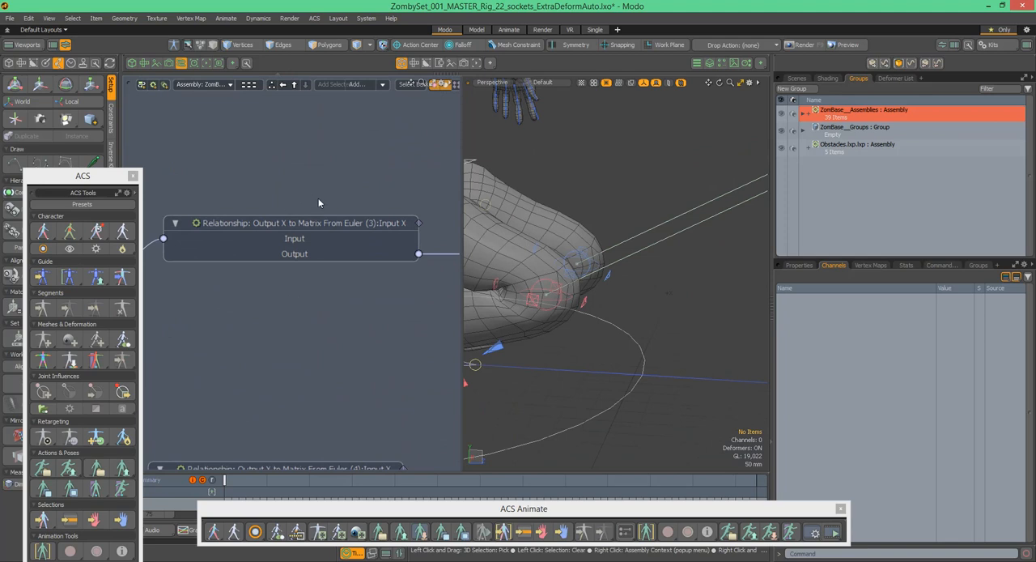
left_click_drag(356, 185, 310, 258)
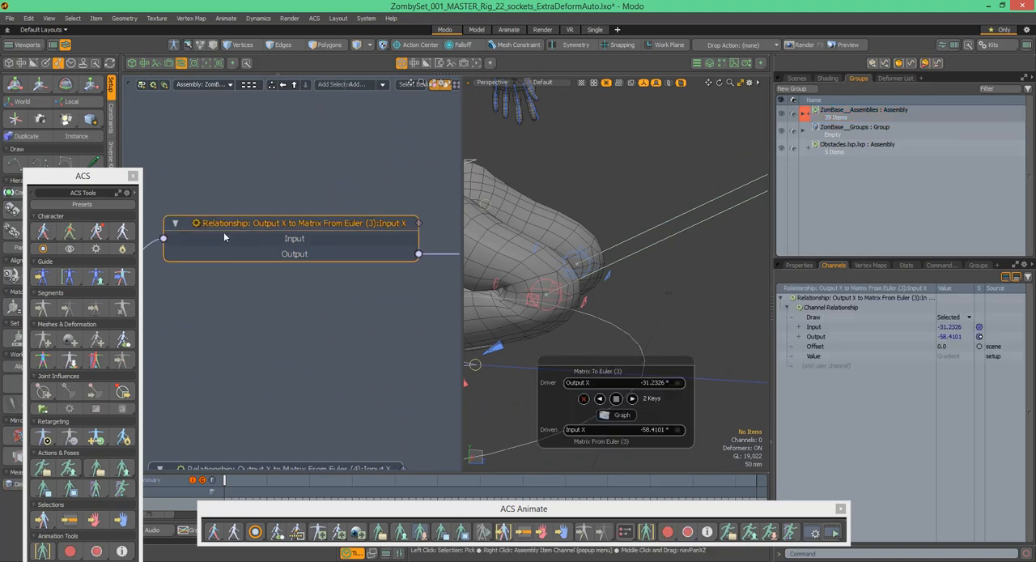
left_click(619, 416)
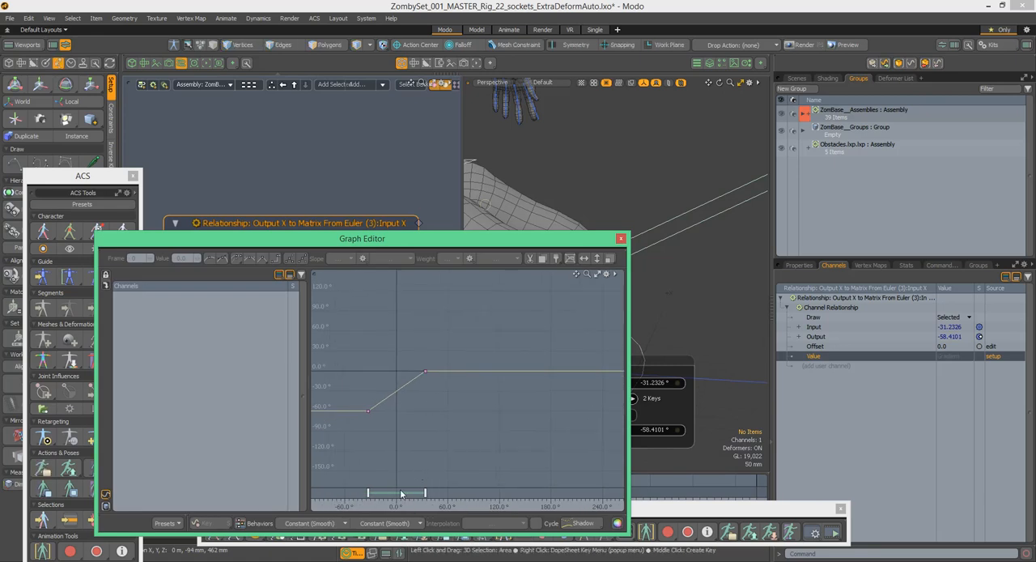
left_click(621, 240)
left_click_drag(602, 233, 581, 274, "ctrl+alt")
left_click_drag(382, 194, 259, 214, "ctrl+alt")
left_click_drag(403, 168, 346, 245, "alt")
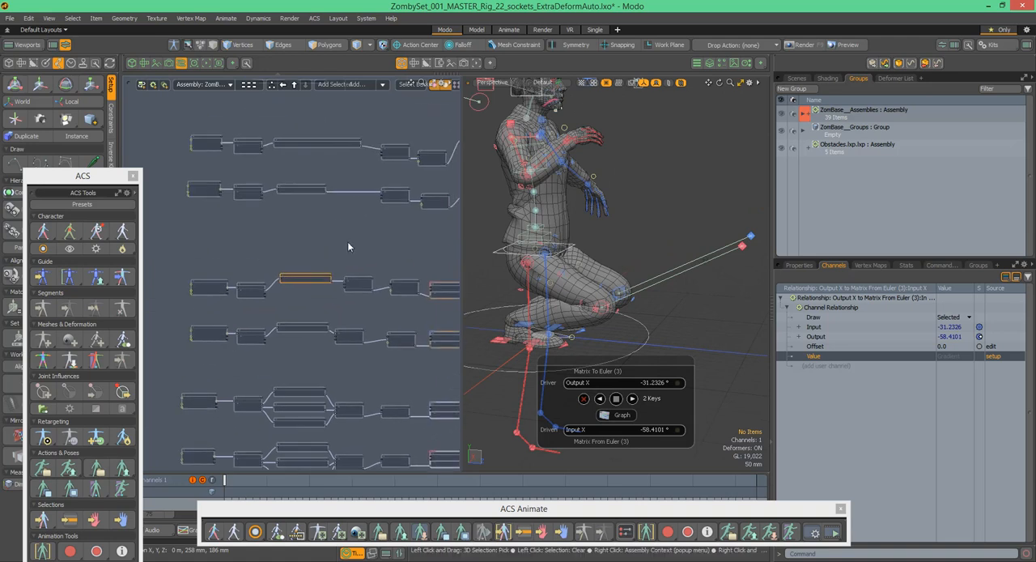
left_click(348, 245)
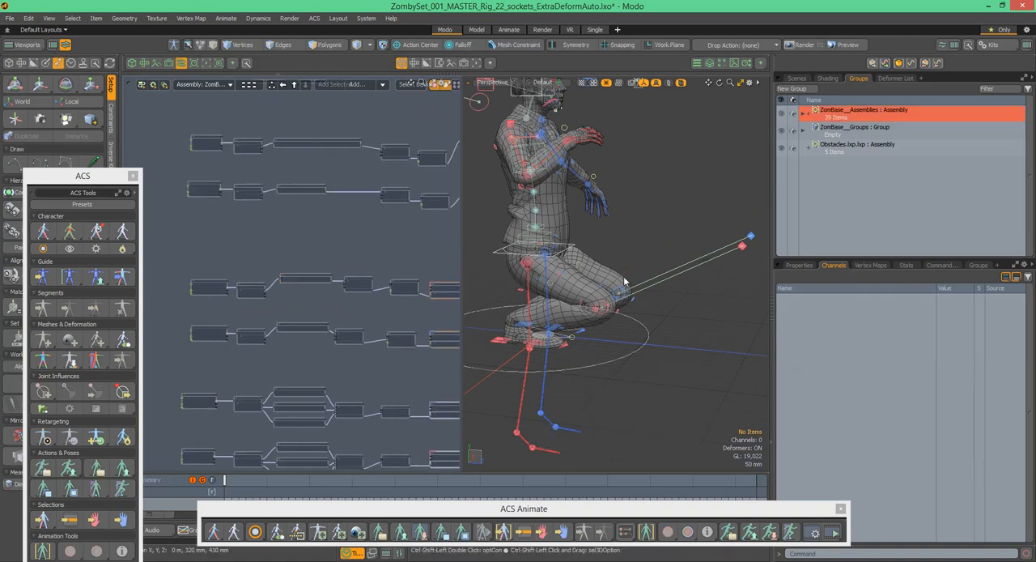
- Examine the bent knees from several angles and the knee assembly's relationship node chains in the schematic
left_click_drag(586, 293, 608, 286, "ctrl+alt")
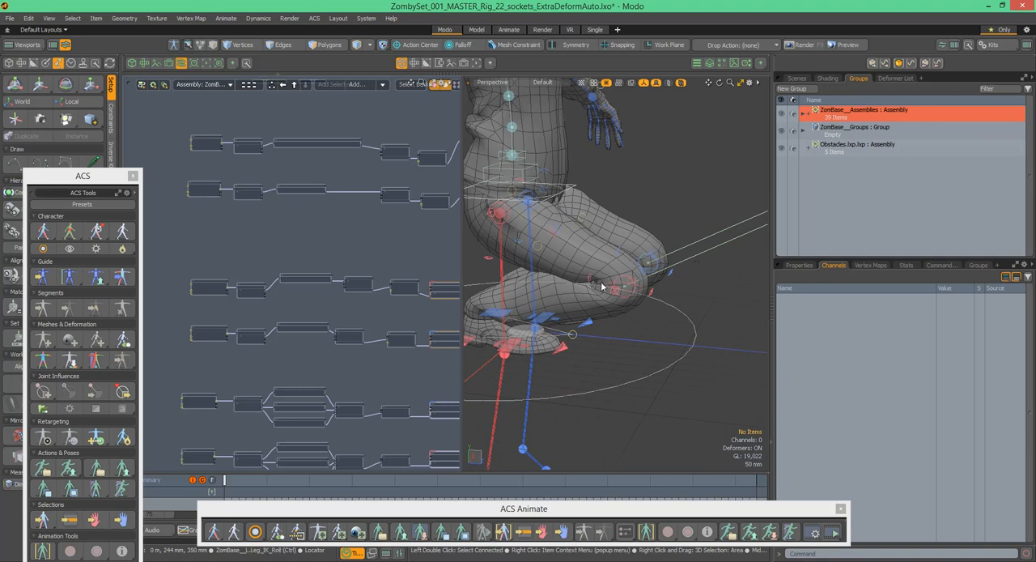
left_click_drag(662, 246, 602, 285, "alt")
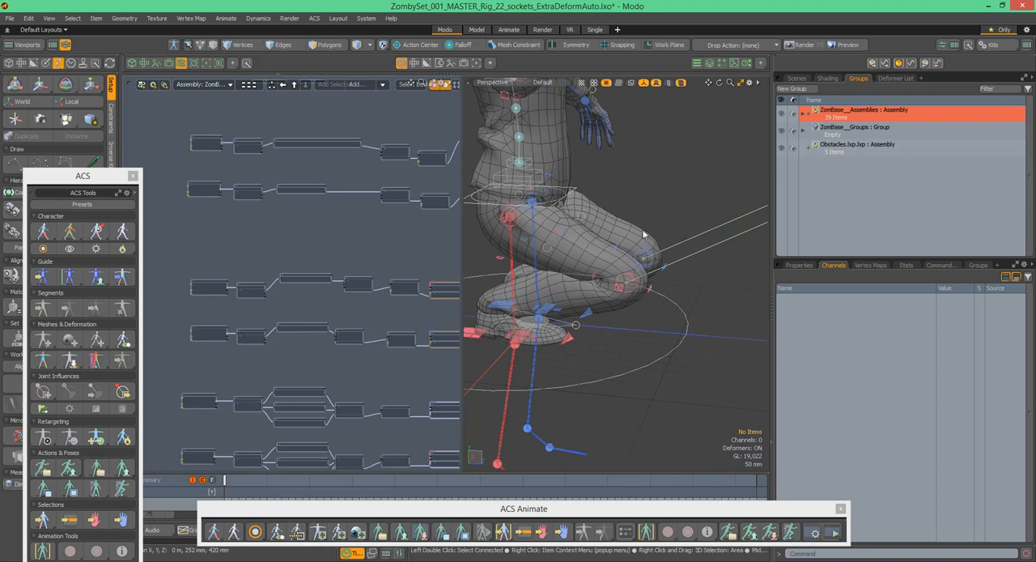
left_click_drag(419, 256, 393, 238, "alt+shift")
left_click_drag(665, 256, 692, 294, "alt")
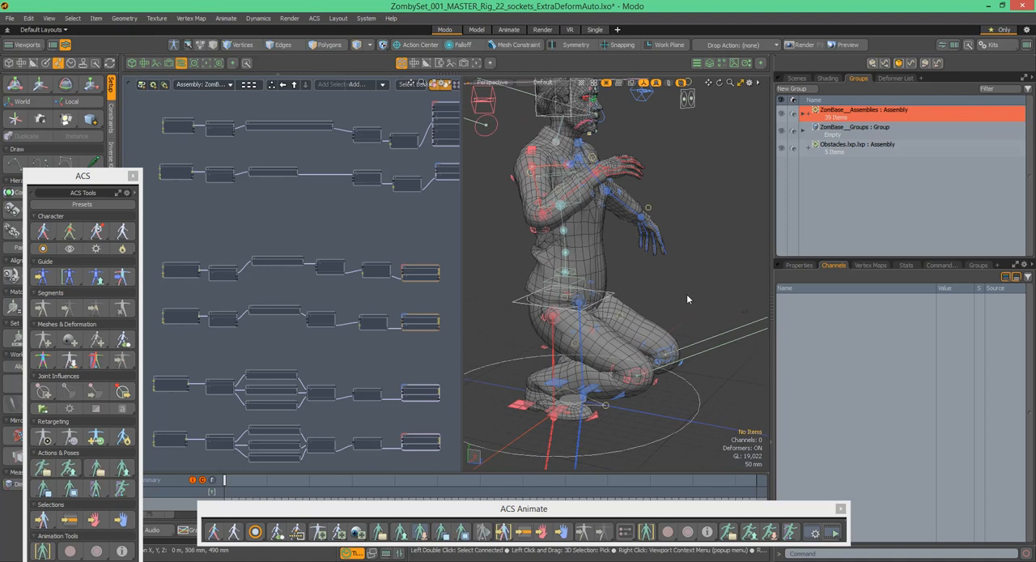
left_click_drag(647, 388, 650, 362, "alt")
scroll(649, 361, "up", 2)
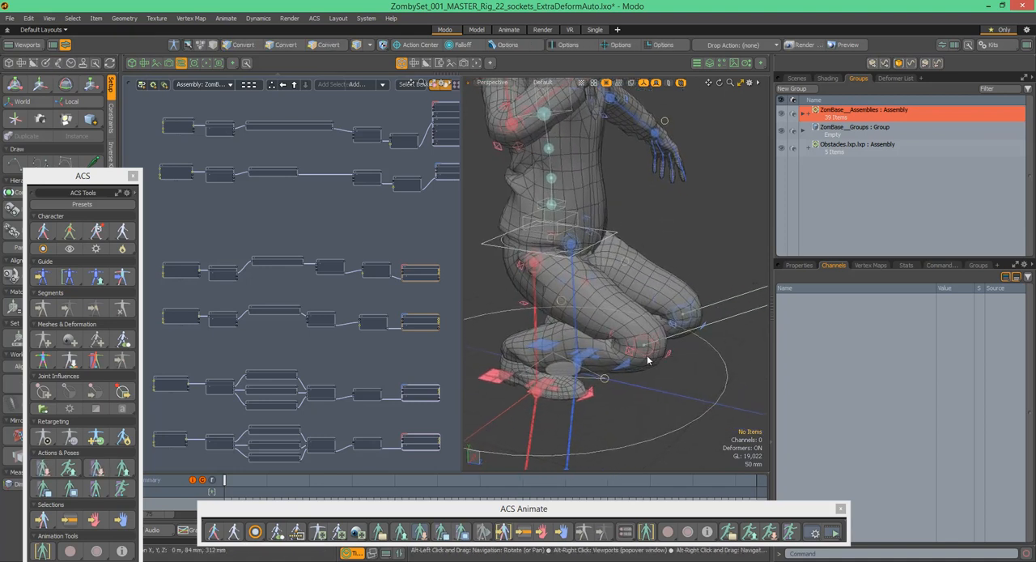
mouse_move(388, 116)
left_mouse_down("alt+shift")
mouse_move(389, 140)
mouse_move(398, 104)
left_mouse_up("alt+shift")
left_click_drag(309, 351, 322, 178, "alt+shift")
scroll(322, 209, "up", 4)
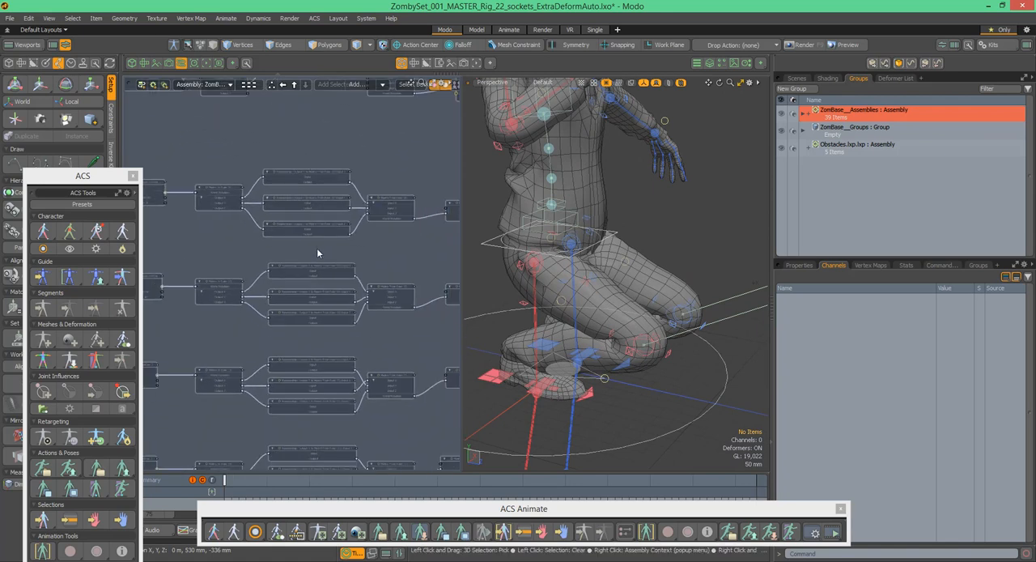
left_click_drag(386, 178, 403, 198, "alt+shift")
left_click_drag(571, 185, 600, 183, "alt")
scroll(577, 212, "up", 4)
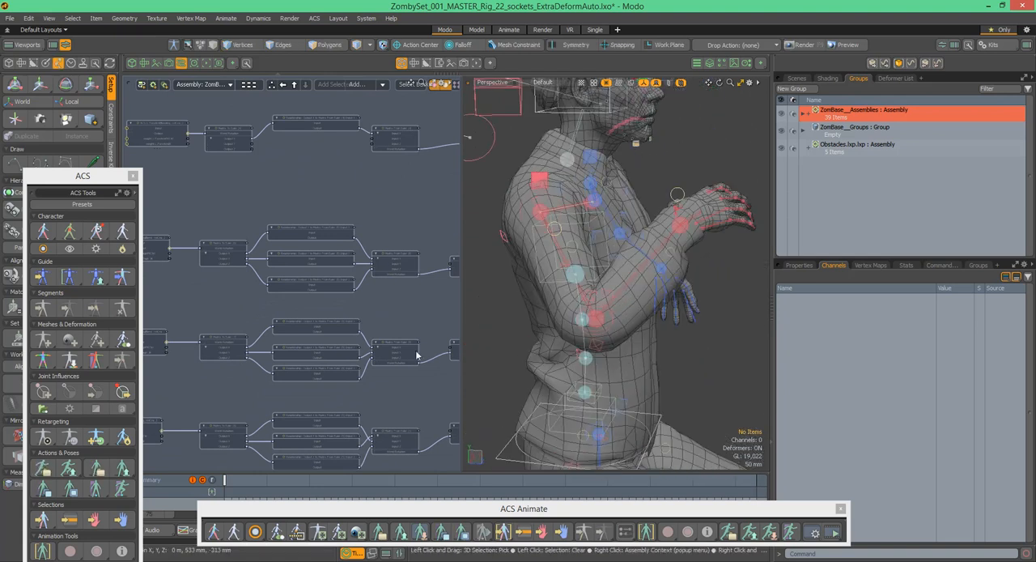
- Select the R.Arm_FK and R.Humeri_Proximal controls in turn and examine the right shoulder and elbow from several angles
left_click_drag(668, 226, 525, 191, "alt")
left_click(580, 212)
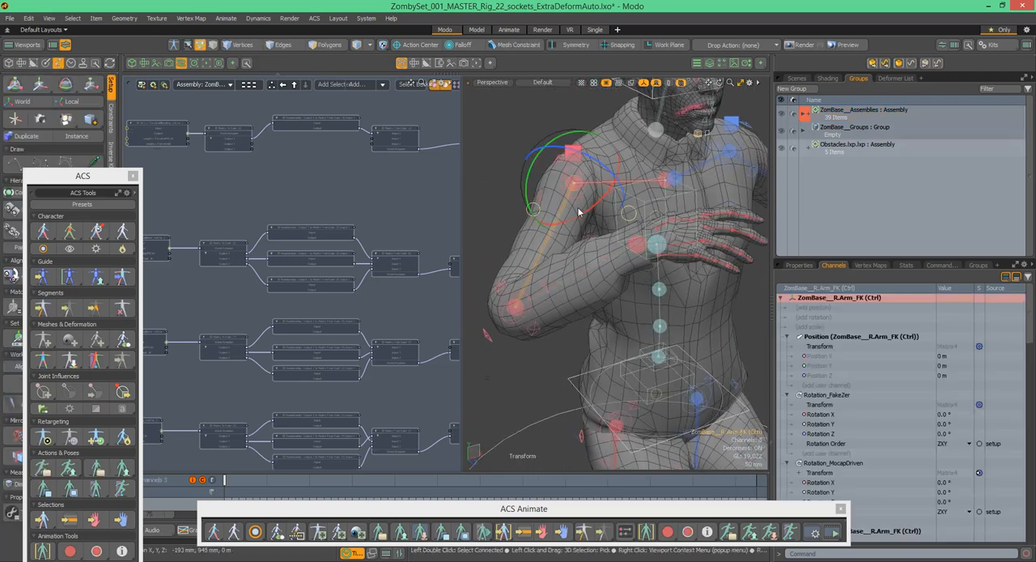
left_click_drag(595, 199, 563, 173, "alt")
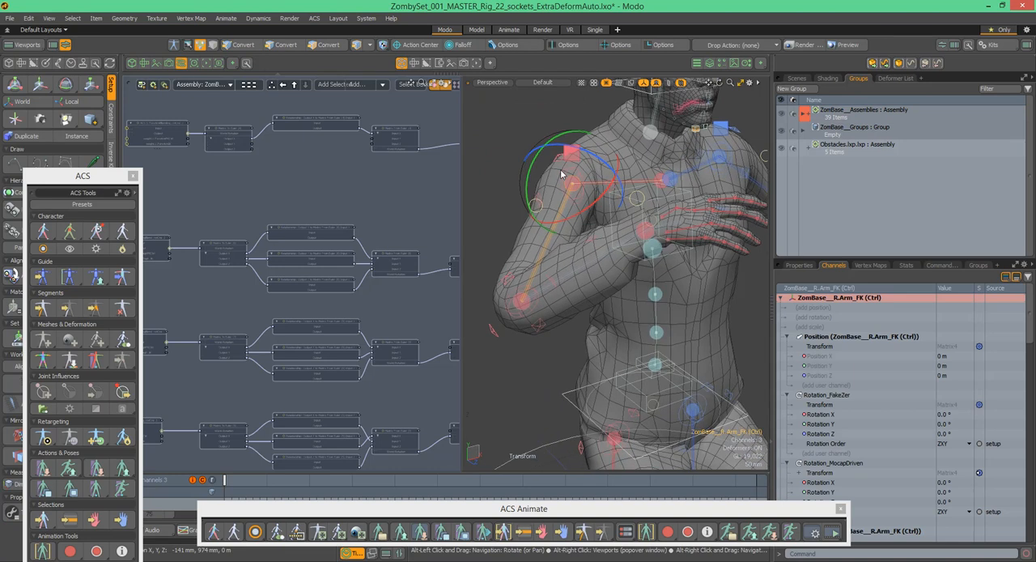
left_click(569, 174)
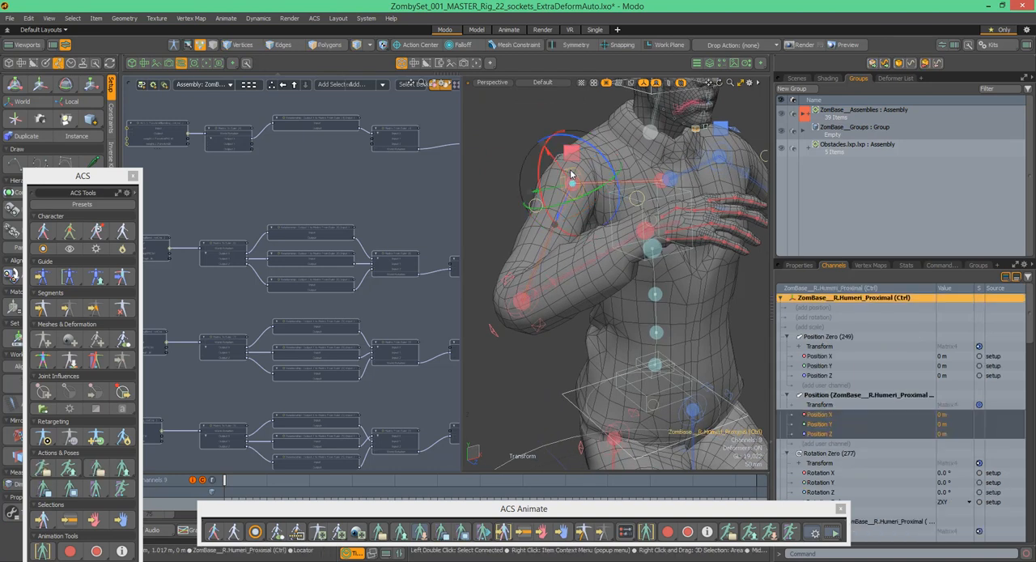
left_click_drag(594, 177, 581, 200, "alt")
left_click_drag(599, 165, 563, 192, "alt")
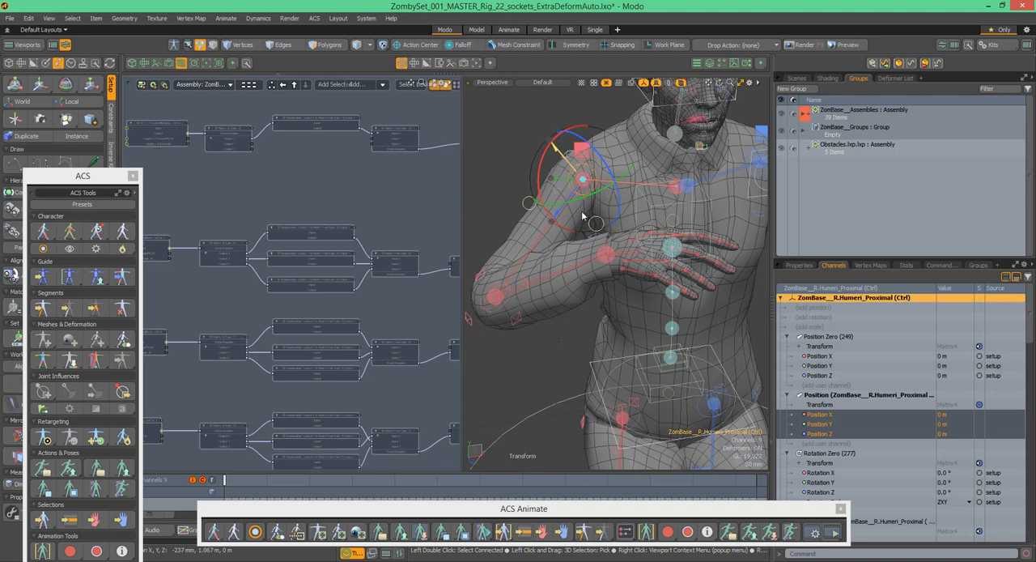
left_click(545, 231)
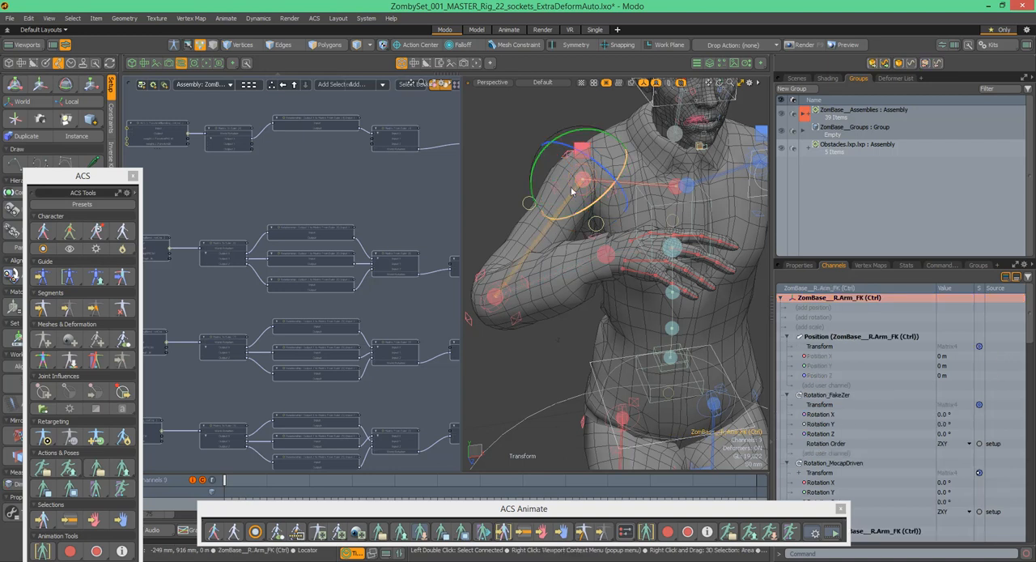
left_click_drag(573, 178, 548, 175, "alt")
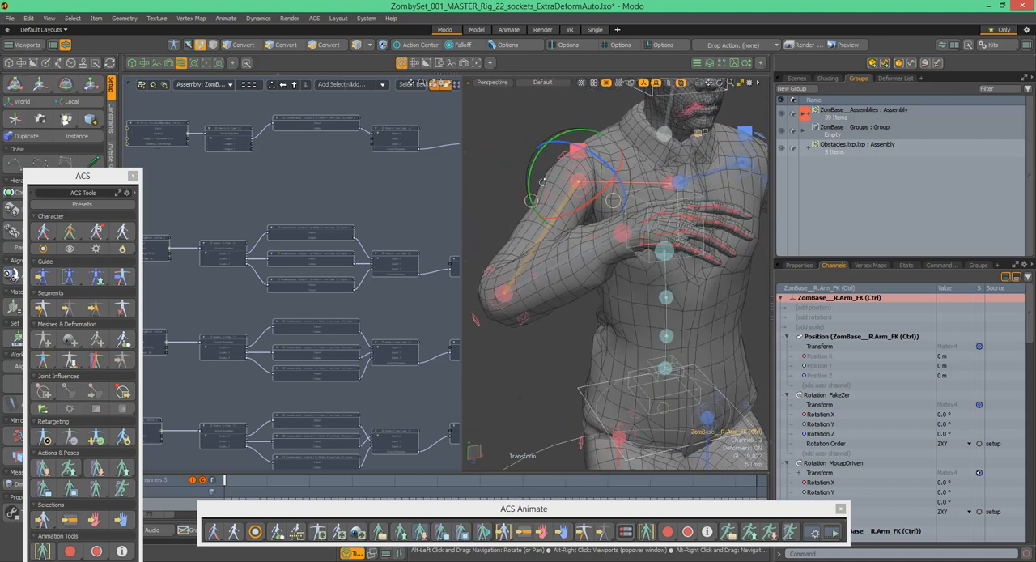
- Locate the R.Coxae_Proximal node in the schematic, select the Matrix Blend (5) node feeding it, and set its Blend to 100%
left_click_drag(396, 332, 346, 226, "alt")
left_click_drag(422, 206, 407, 260, "alt+shift")
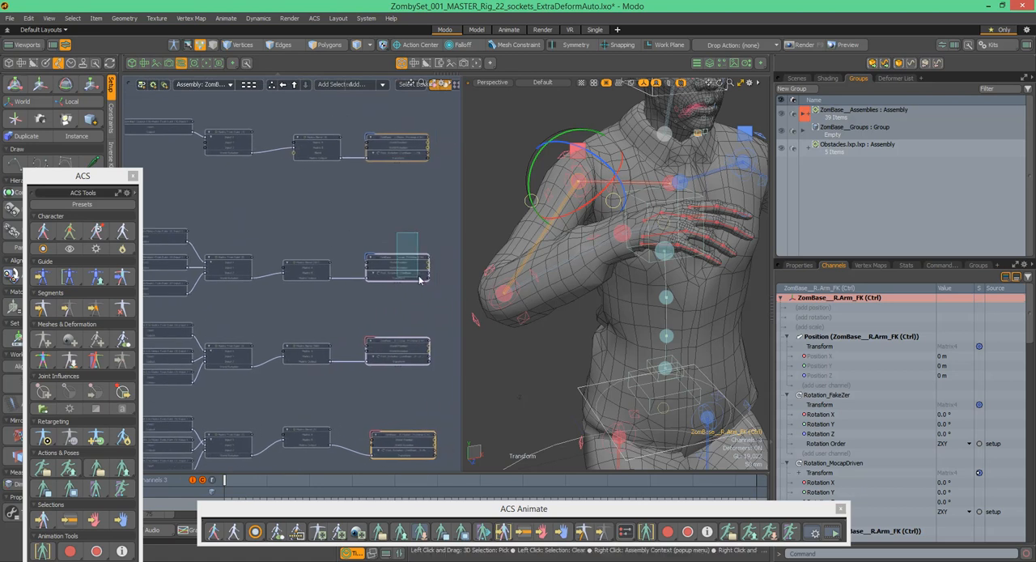
left_click(419, 273)
left_click_drag(403, 335, 417, 212, "alt")
left_click_drag(393, 191, 400, 213)
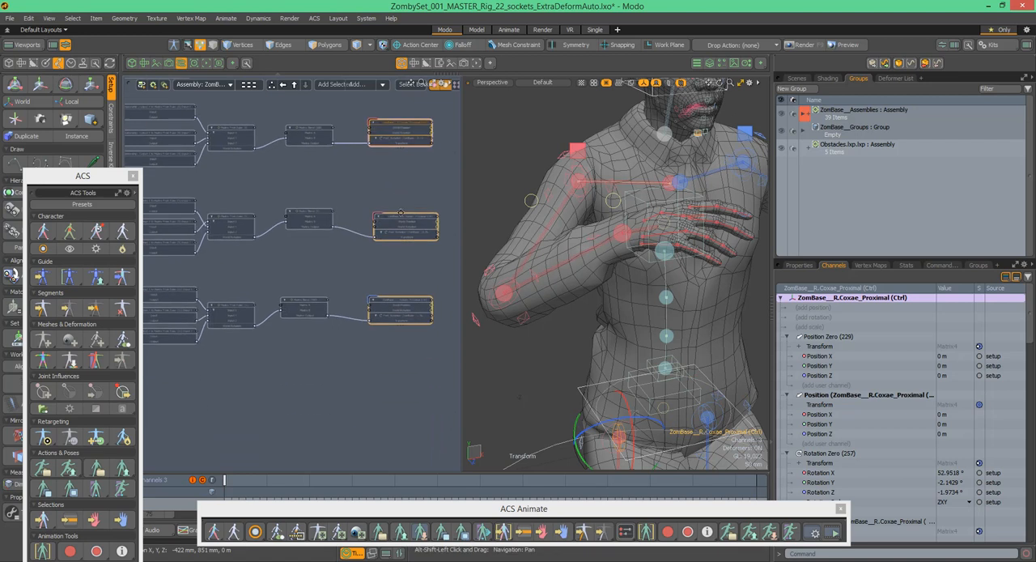
left_click_drag(423, 245, 421, 246)
left_click_drag(323, 195, 357, 202, "alt+shift")
left_click_drag(370, 238, 370, 239)
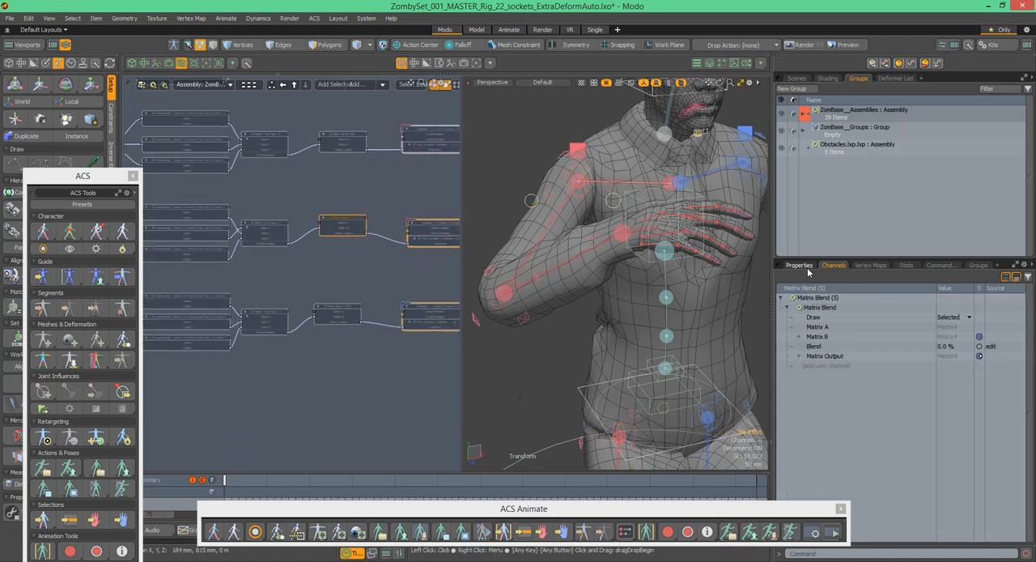
left_click(807, 268)
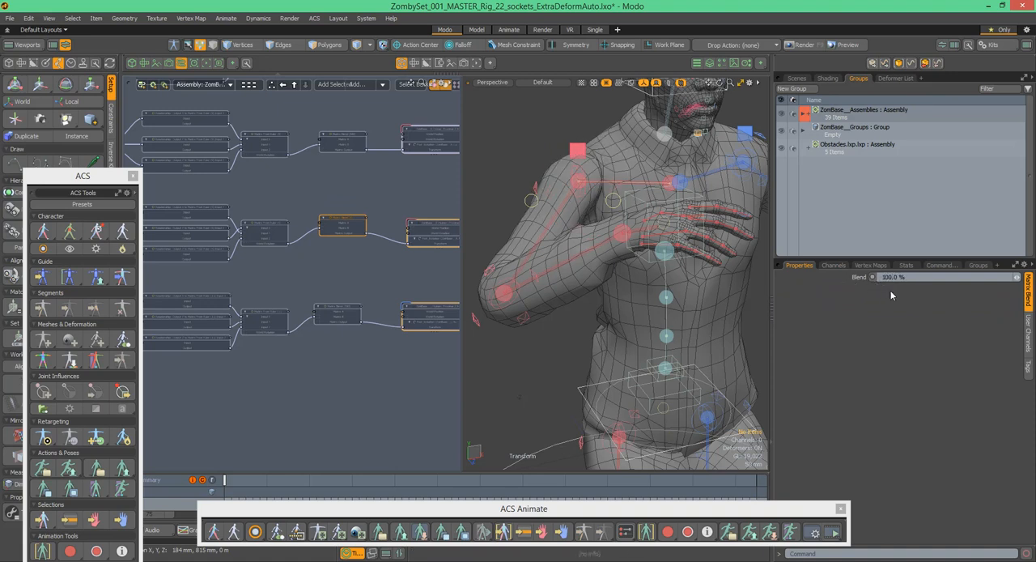
- Rotate the right arm with the R.Arm_FK control to X 5°, Y 3.5° and Z 20°
left_click(568, 205)
left_click_drag(569, 204, 563, 200, "alt")
left_click_drag(541, 161, 586, 152)
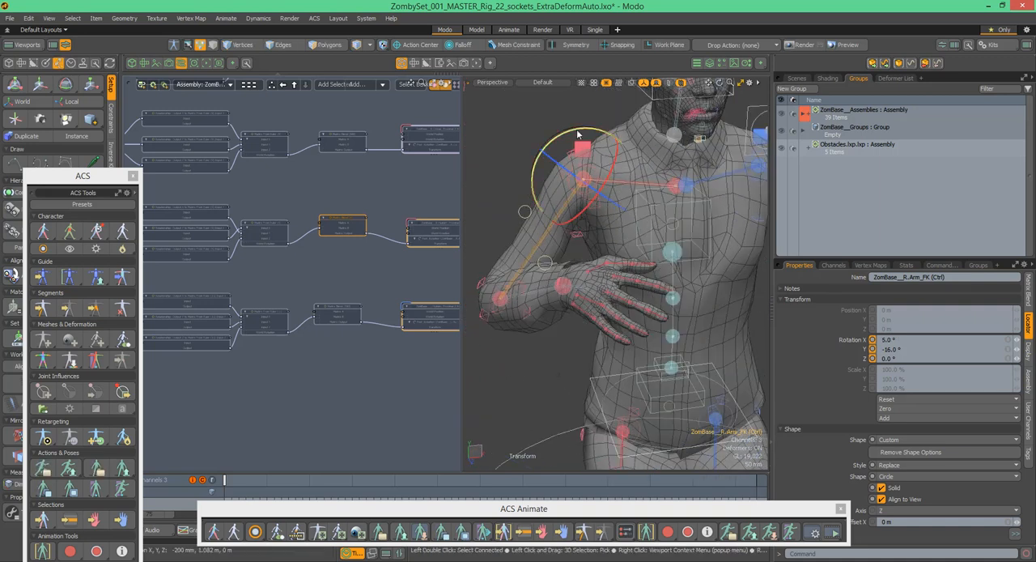
left_click_drag(558, 121, 585, 114)
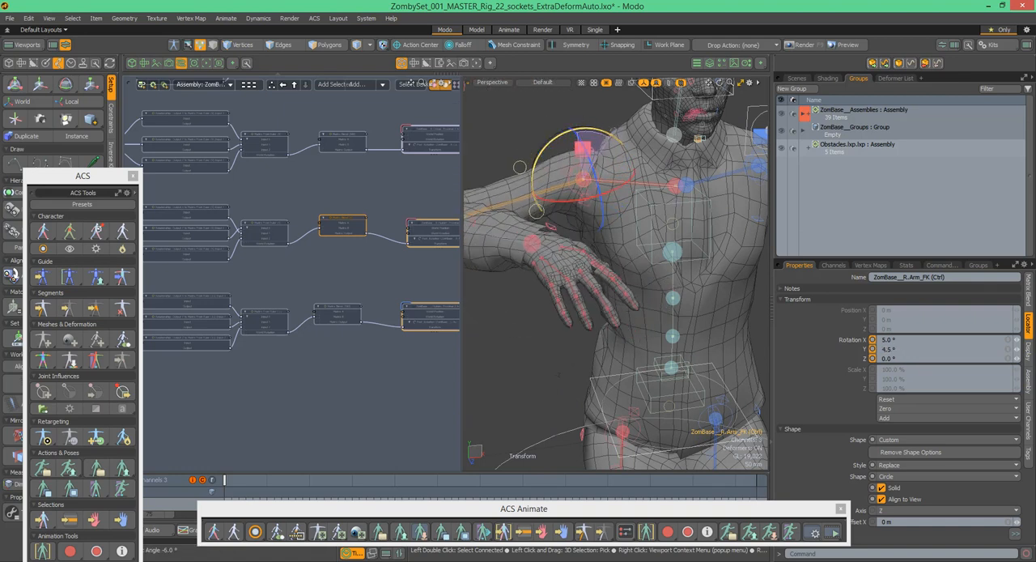
left_click_drag(622, 178, 462, 203, "alt")
- Examine the relationship nodes feeding Matrix From Euler (5) and (11), and view the right arm and kneeling figure from several angles
left_click_drag(361, 208, 475, 191, "ctrl+alt")
left_click_drag(326, 204, 362, 212, "alt+shift")
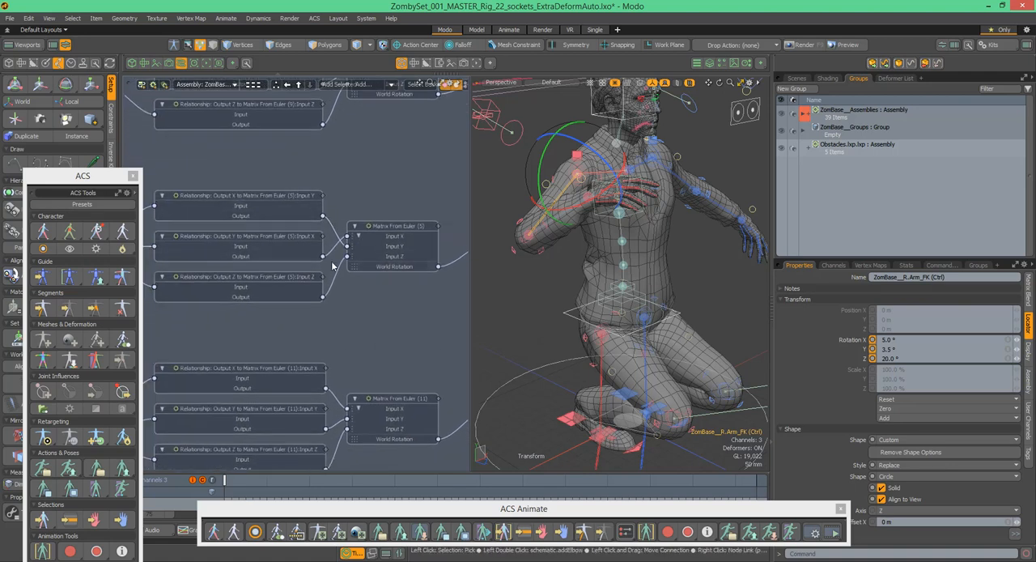
left_click_drag(371, 223, 342, 226, "alt+shift")
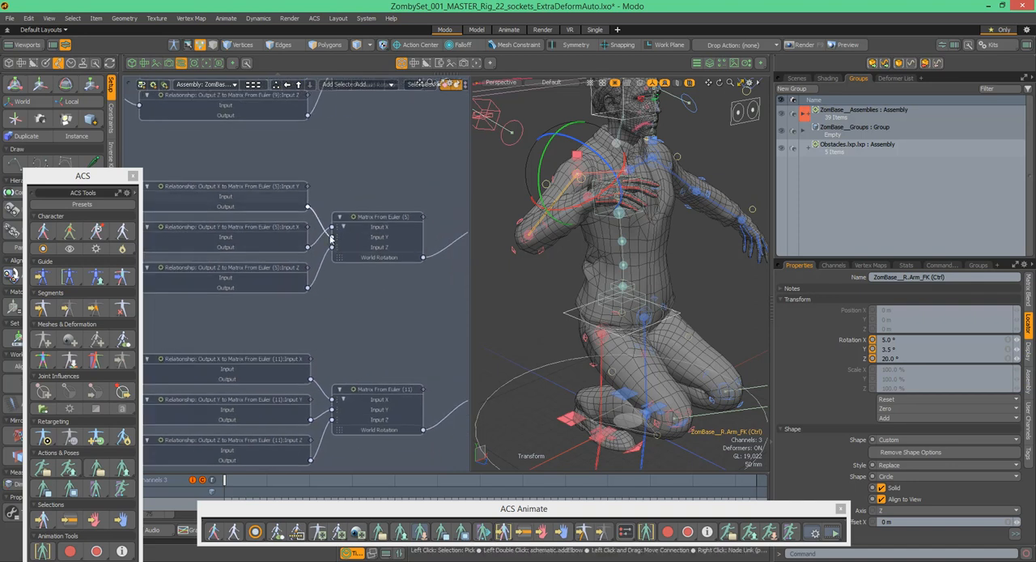
left_click_drag(365, 194, 353, 213, "alt+shift")
left_click_drag(536, 151, 592, 141, "ctrl+alt")
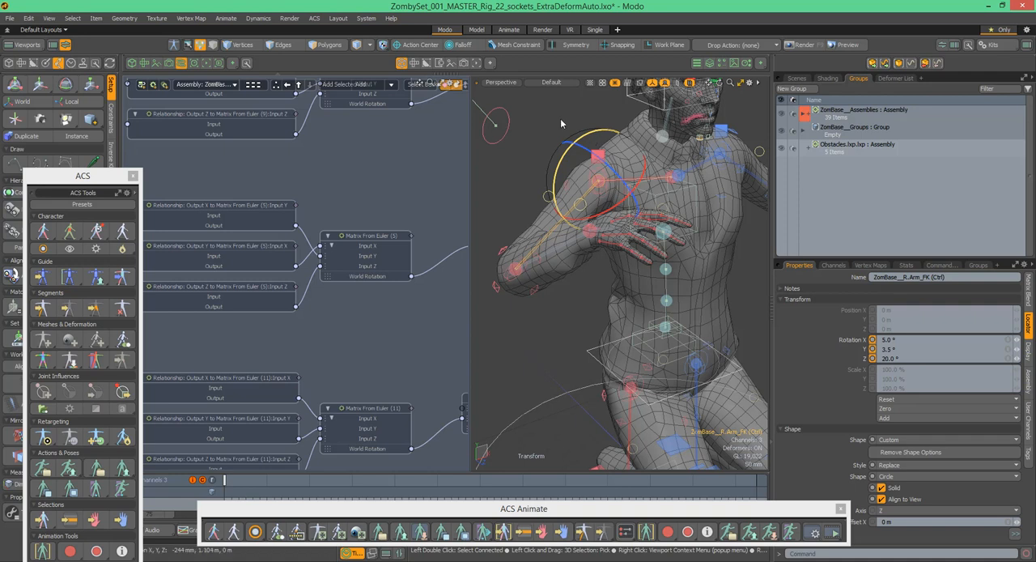
left_click_drag(284, 191, 331, 223, "alt+shift")
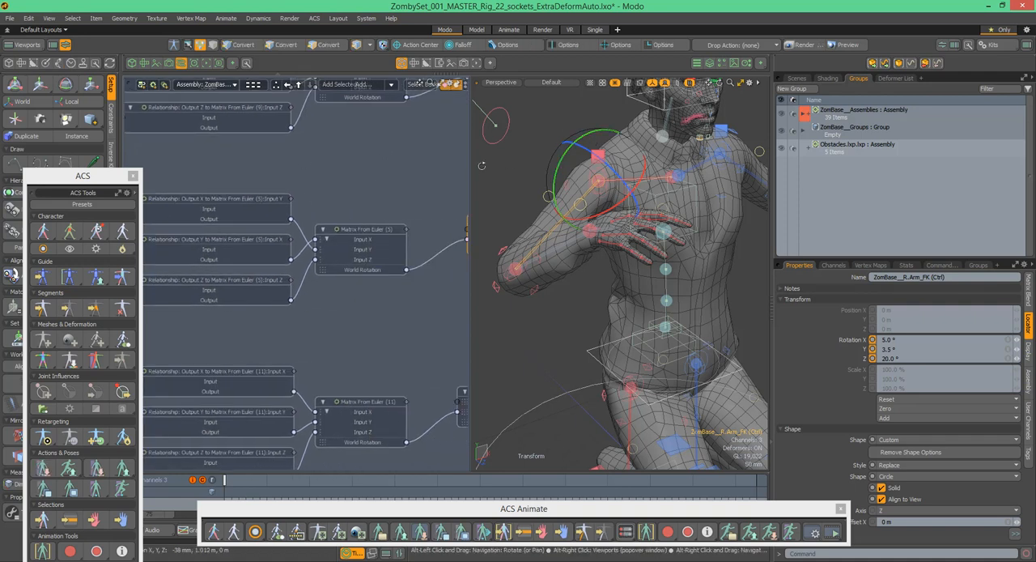
left_click_drag(498, 161, 272, 251, "alt")
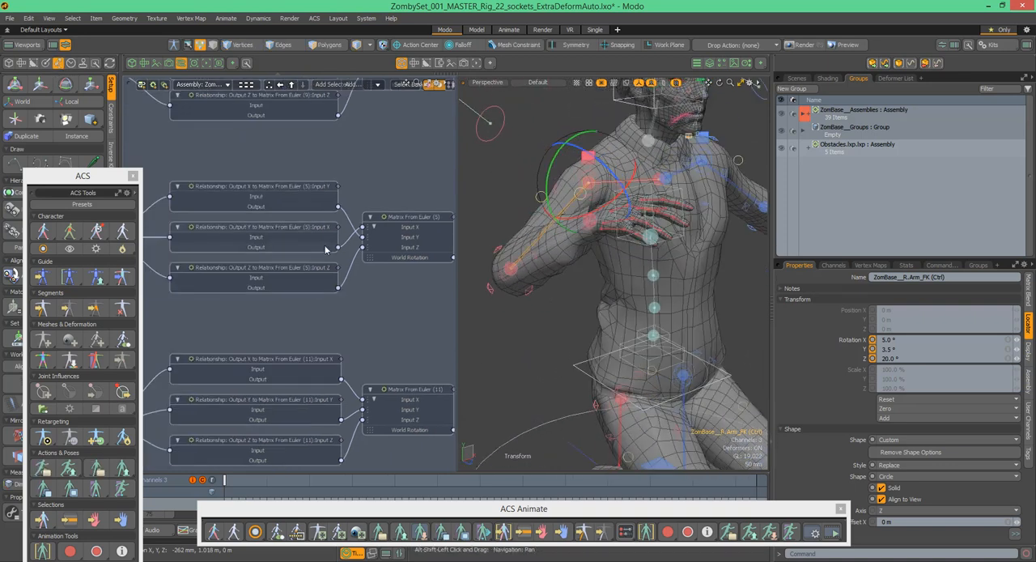
left_click_drag(403, 176, 363, 201, "alt")
left_click_drag(505, 178, 432, 185, "alt")
left_click_drag(685, 154, 521, 229, "ctrl+alt")
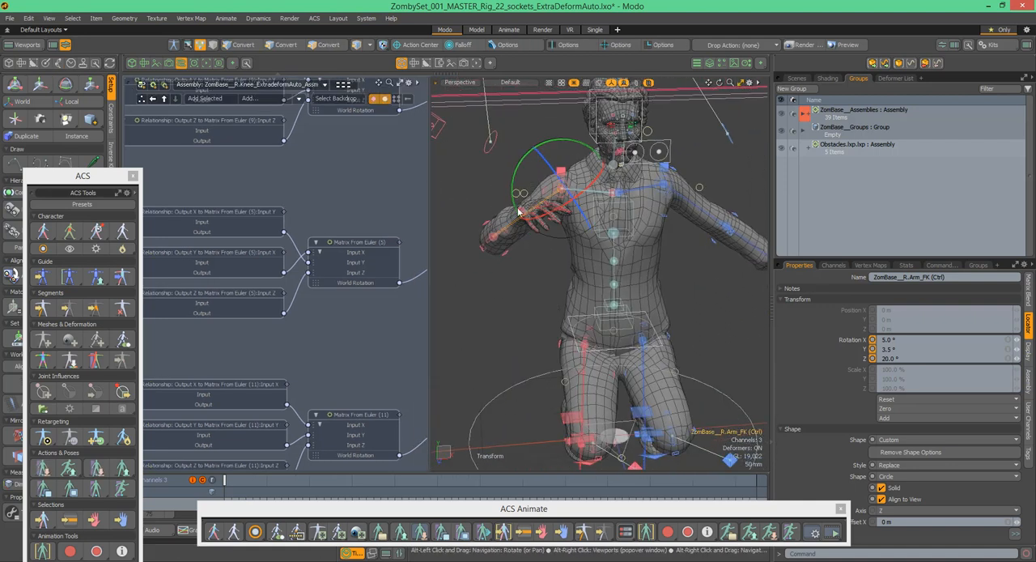
left_click_drag(542, 167, 584, 158, "alt")
left_click_drag(584, 158, 564, 152, "alt")
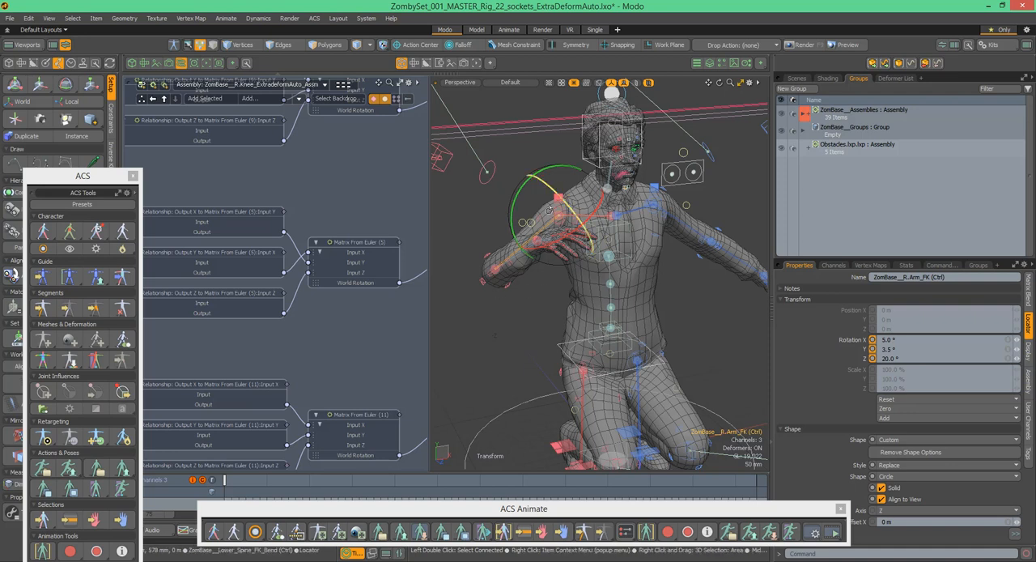
left_click_drag(578, 193, 573, 173, "alt+shift")
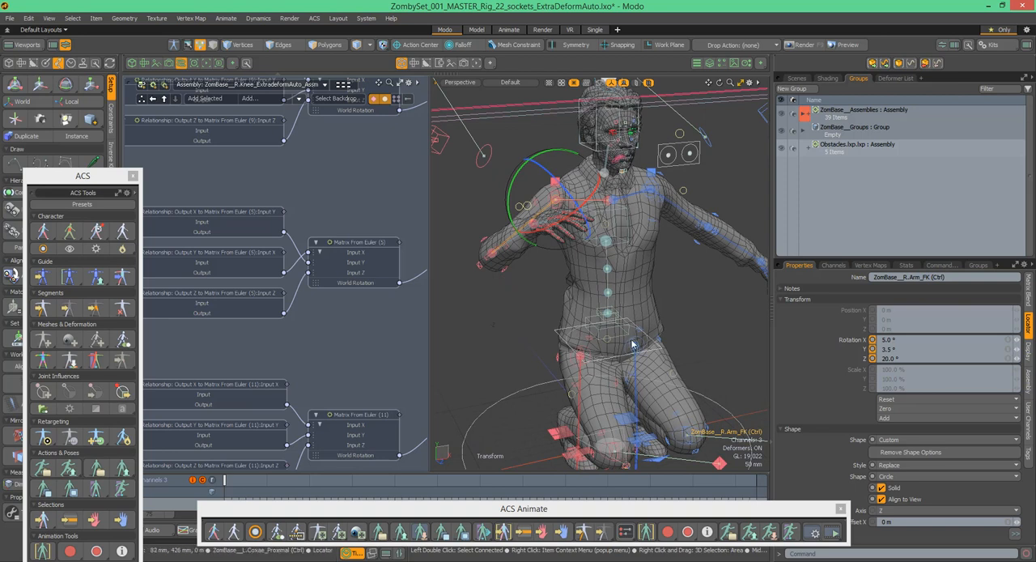
- Inspect the kneeling humanoid's shoulder, elbow, hip and knee deformation from the front and sides, both close up and at full figure
mouse_move(566, 136)
left_mouse_down("alt+shift")
mouse_move(574, 152)
mouse_move(565, 139)
left_mouse_up("alt+shift")
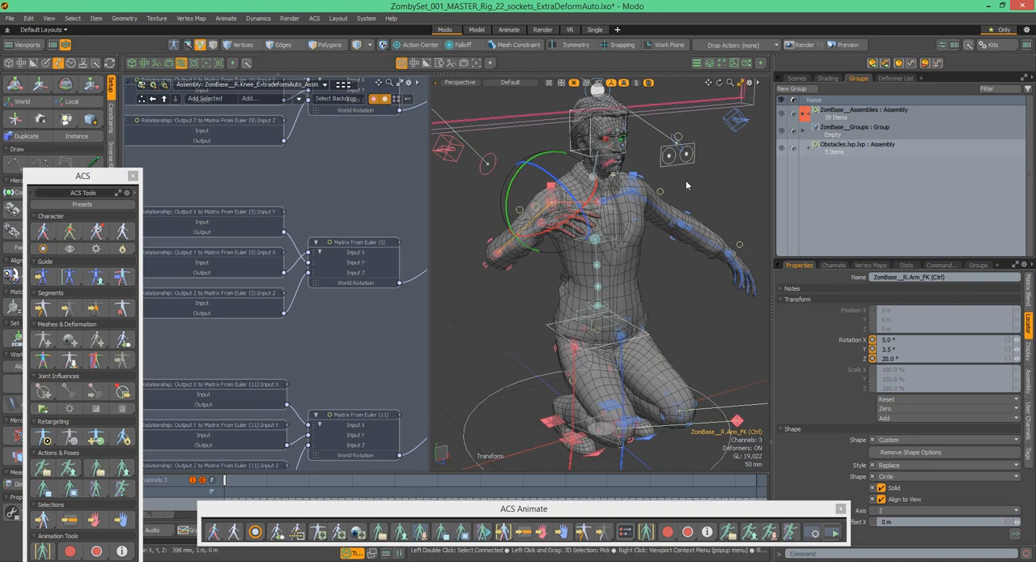
key("alt")
left_click_drag(655, 192, 689, 167, "alt")
left_click_drag(593, 187, 584, 208, "alt+shift")
left_click_drag(712, 209, 566, 189, "alt")
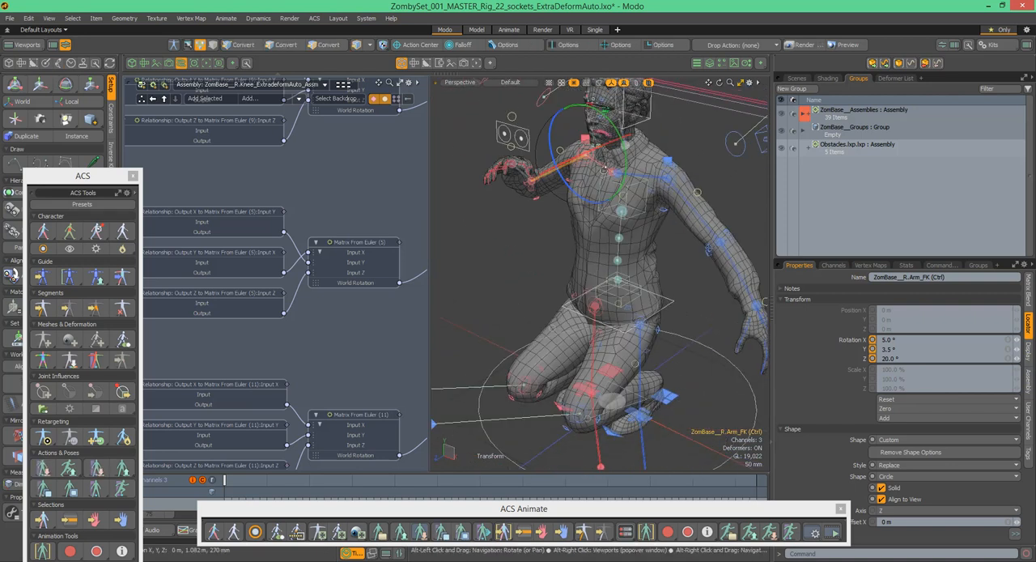
left_click_drag(686, 173, 677, 245, "alt")
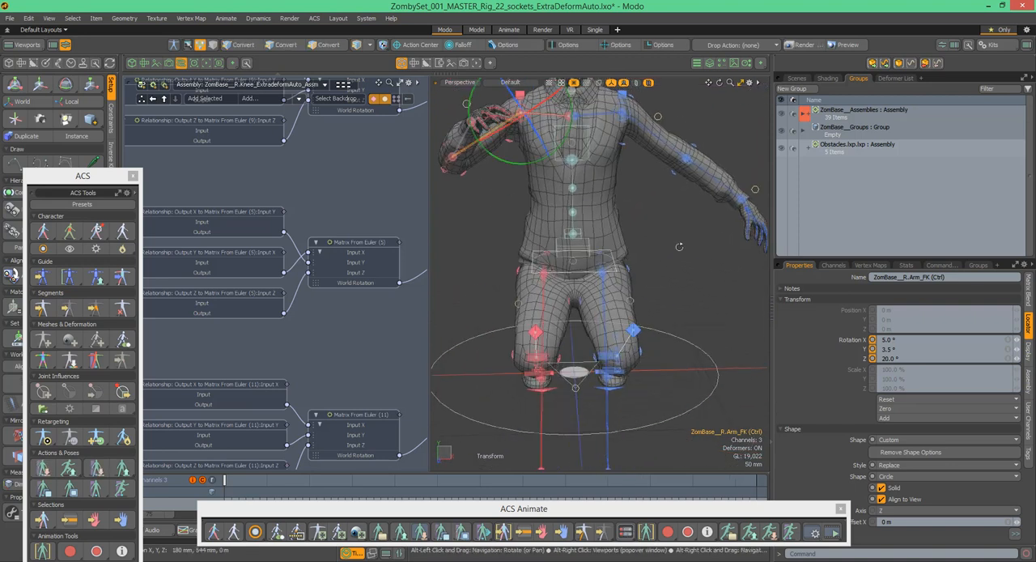
left_click_drag(597, 241, 548, 166, "alt")
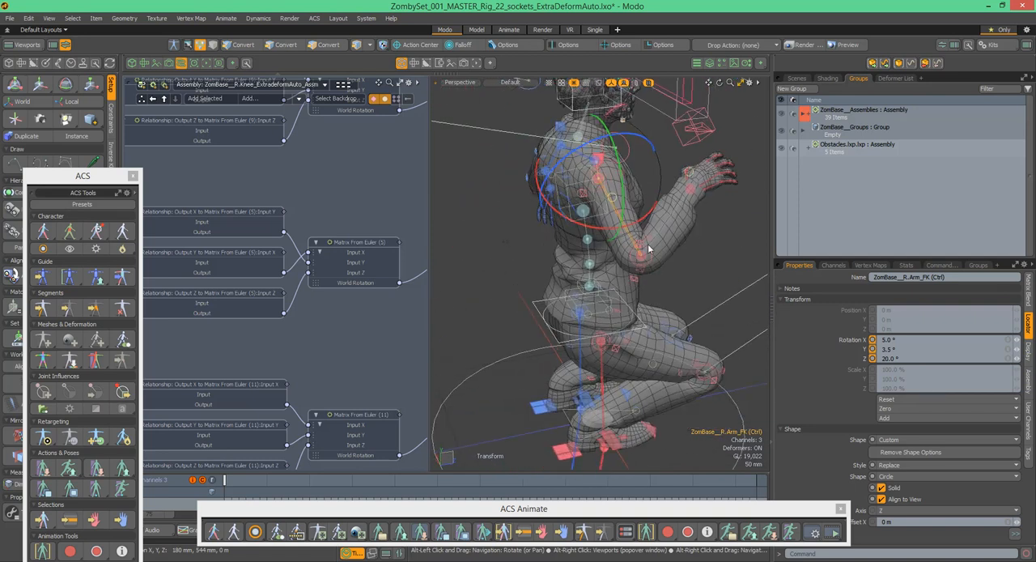
left_click_drag(645, 321, 568, 271, "alt")
left_click_drag(584, 212, 540, 213, "alt")
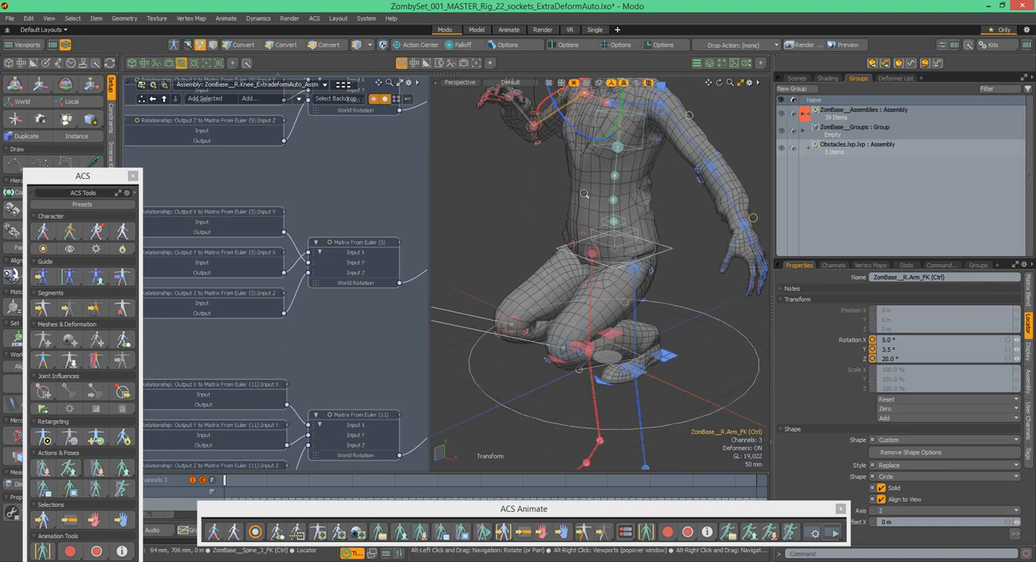
scroll(583, 182, "down", 3)
left_click_drag(648, 123, 656, 176, "alt+shift")
scroll(641, 161, "up", 2)
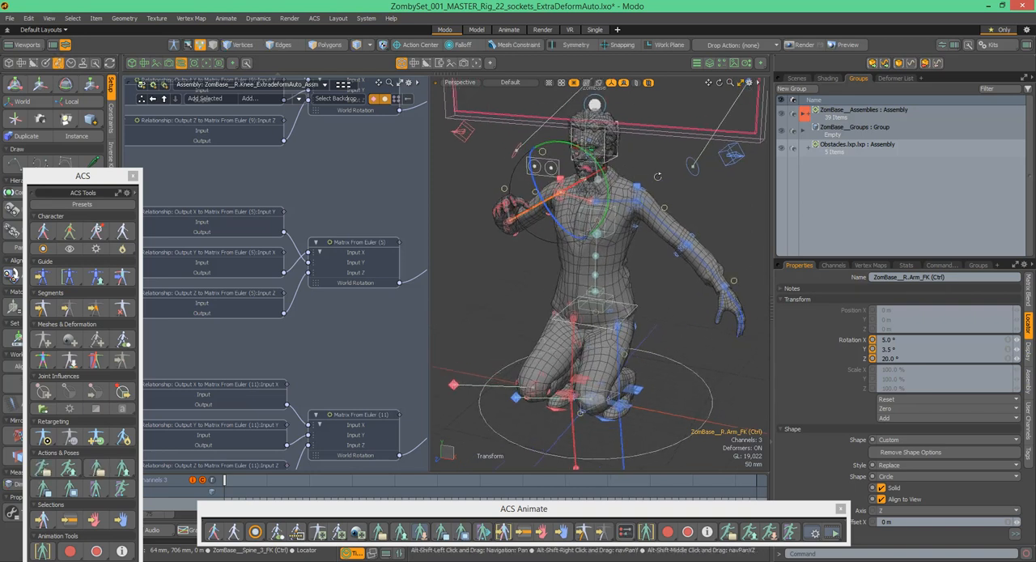
scroll(658, 190, "down", 2)
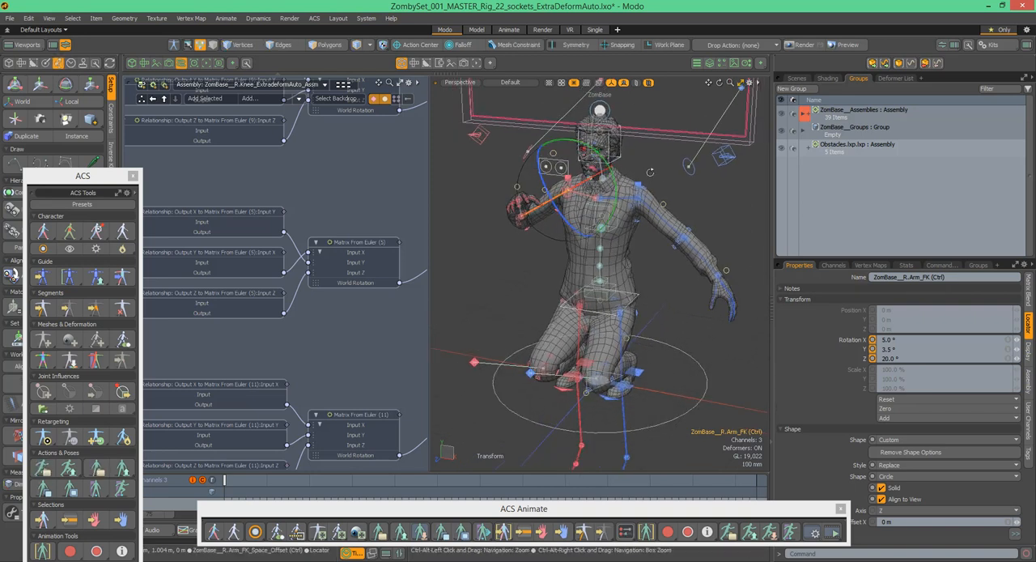
left_click_drag(660, 200, 670, 197, "alt")
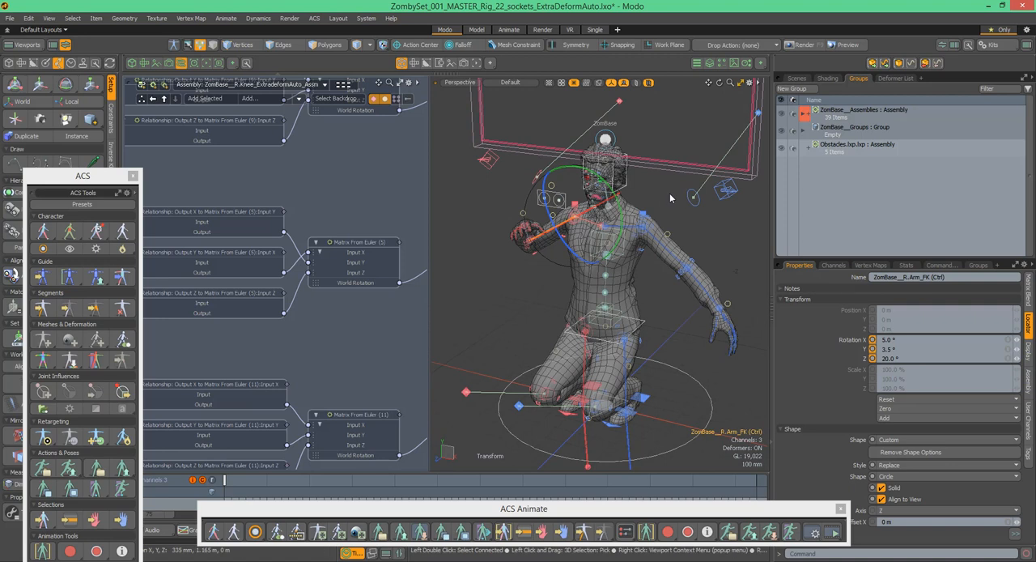